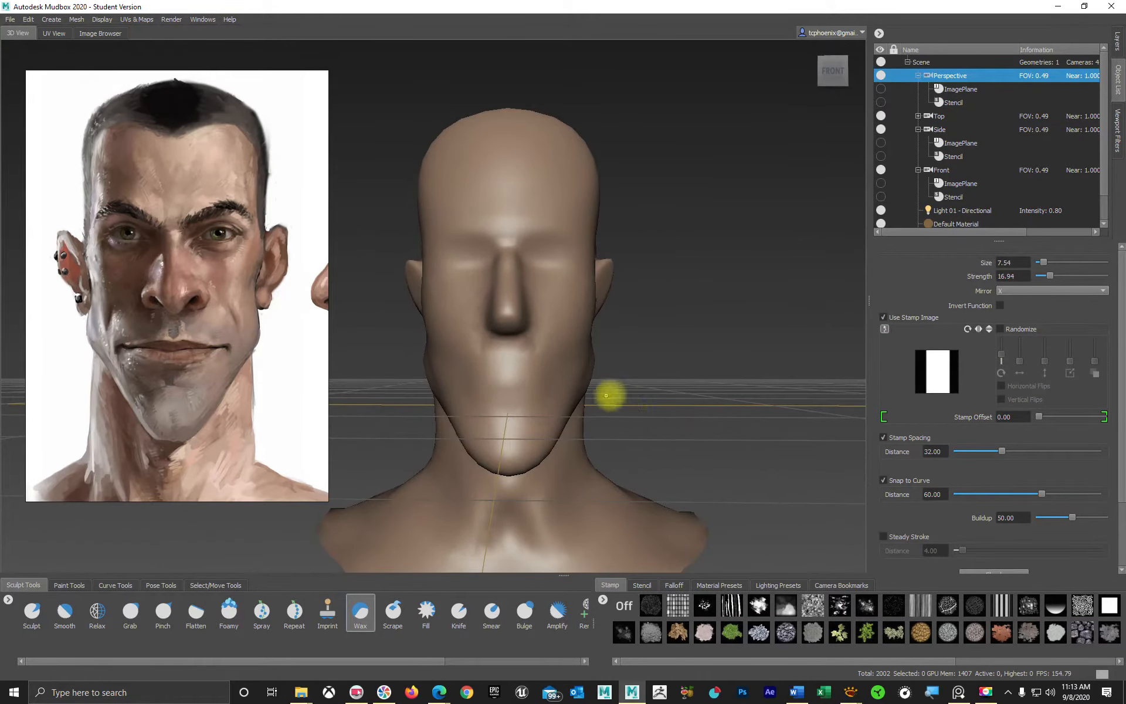
- Display the head's wireframe and step up and down through its subdivision levels, checking the sculpt layers
{"action": "key", "text": "w"}
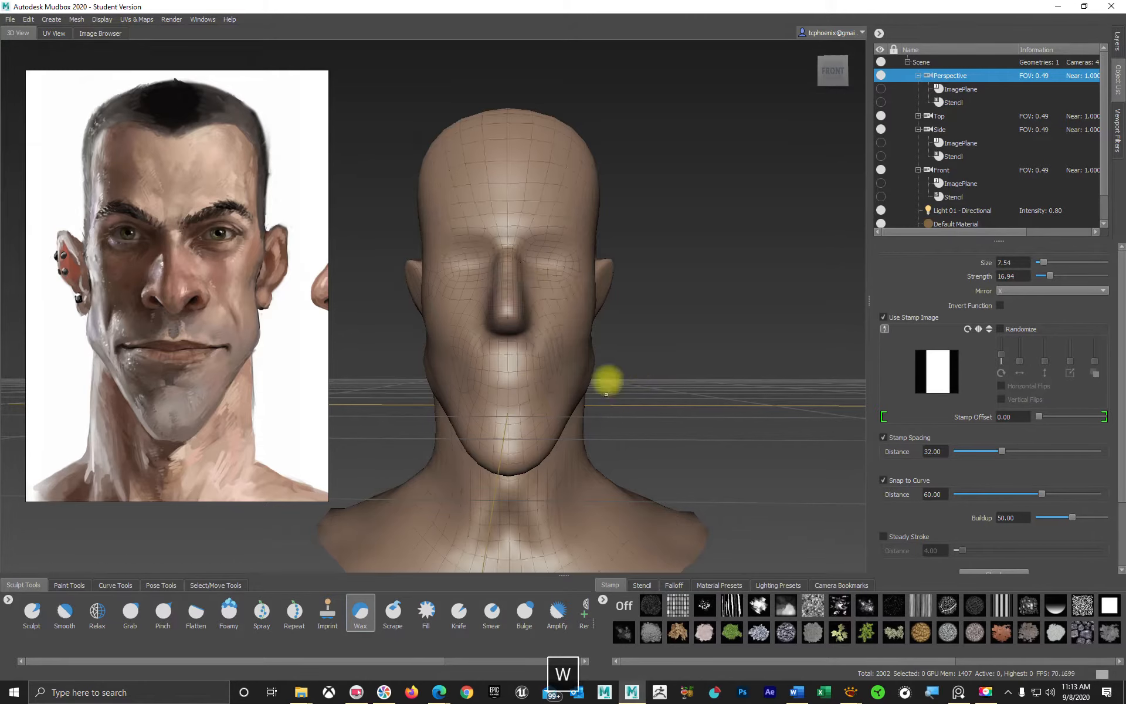
{"action": "left_click_drag", "start_coordinate": [585, 301], "coordinate": [480, 389], "text": "alt"}
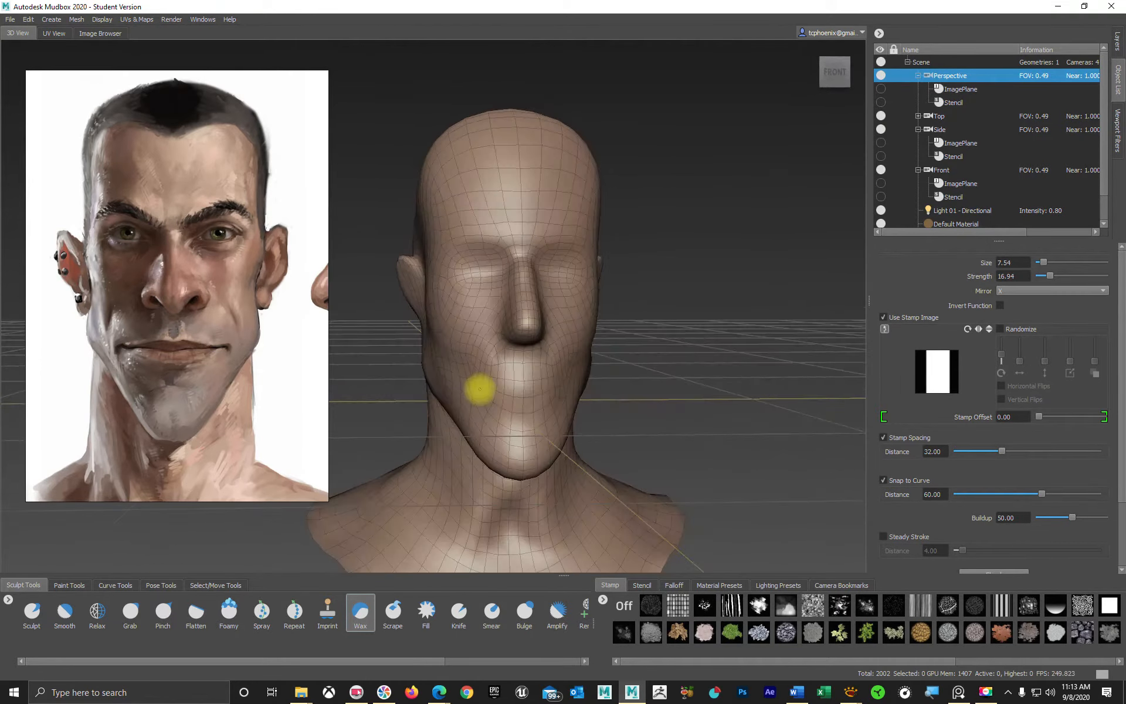
{"action": "key", "text": "Page_Up"}
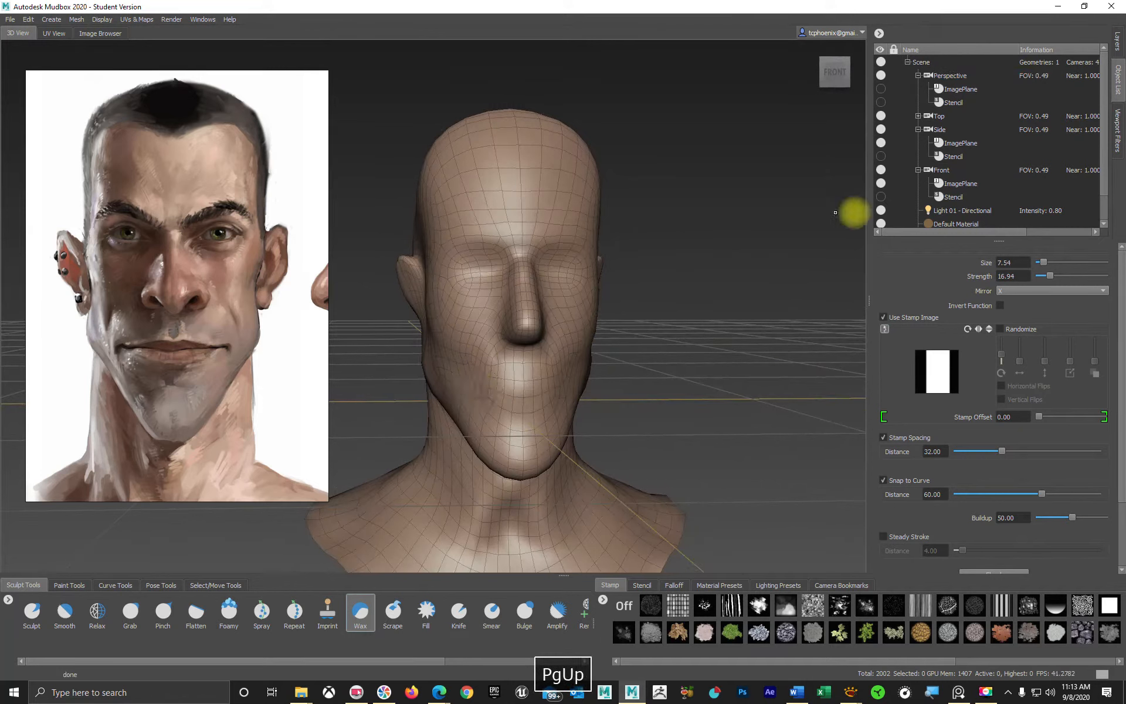
{"action": "left_click", "coordinate": [1117, 49]}
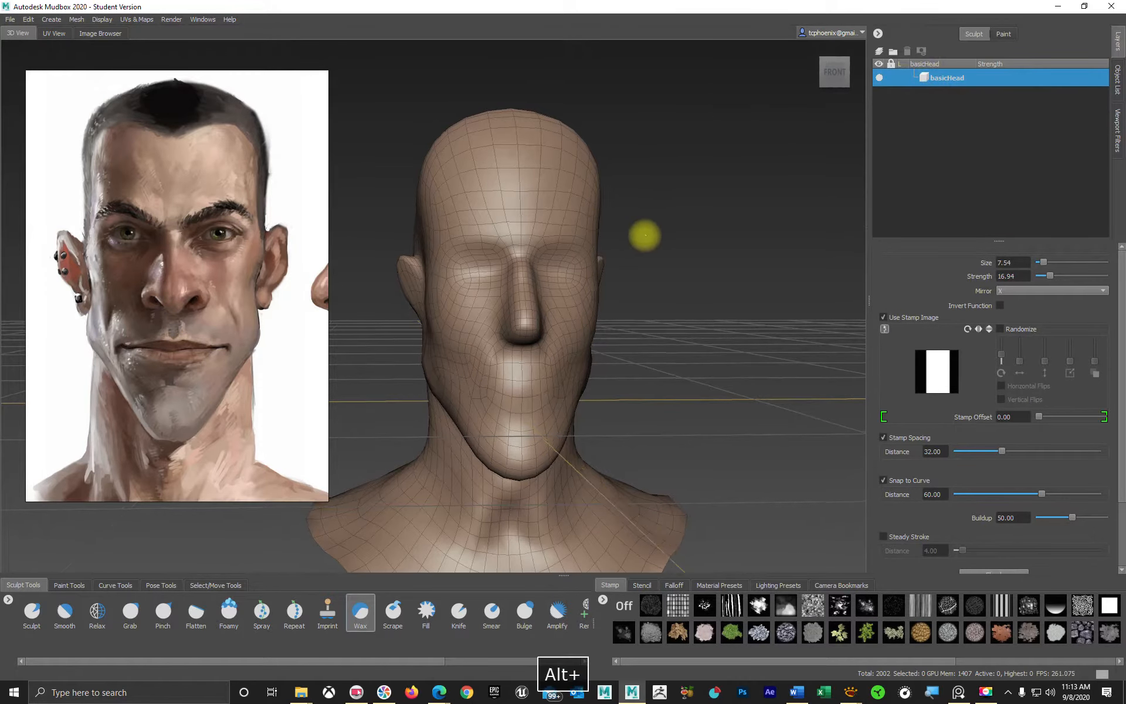
{"action": "left_click_drag", "start_coordinate": [644, 233], "coordinate": [641, 234], "text": "alt"}
{"action": "key", "text": "Page_Down"}
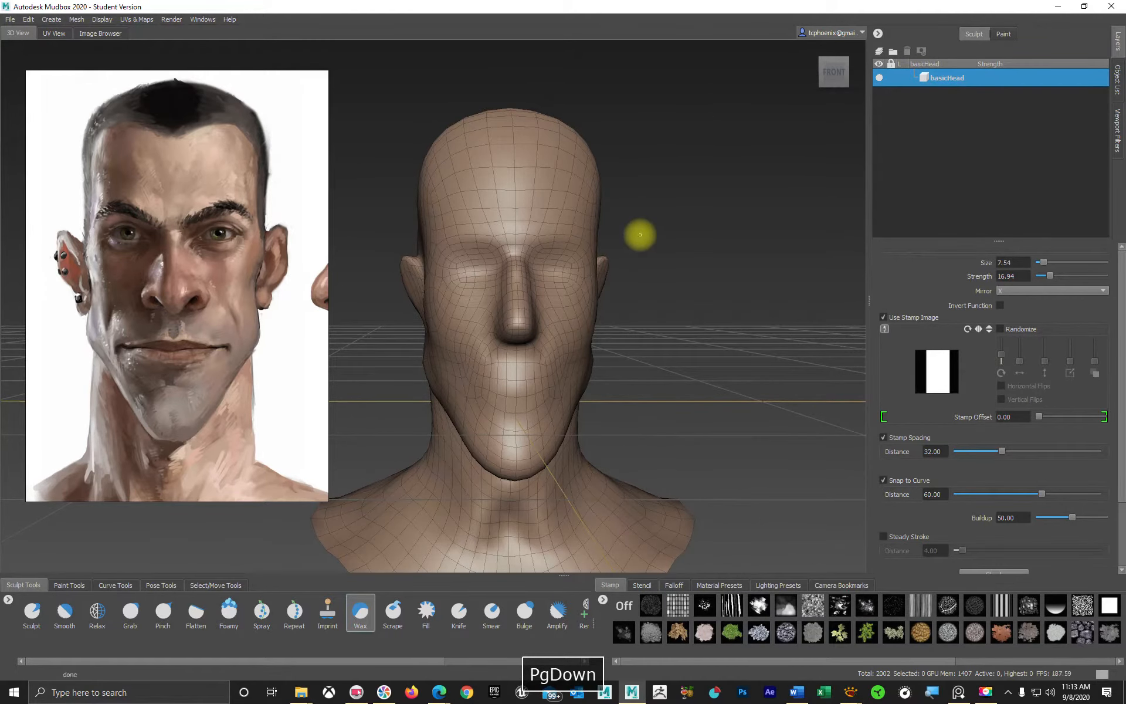
{"action": "key", "text": "Page_Up"}
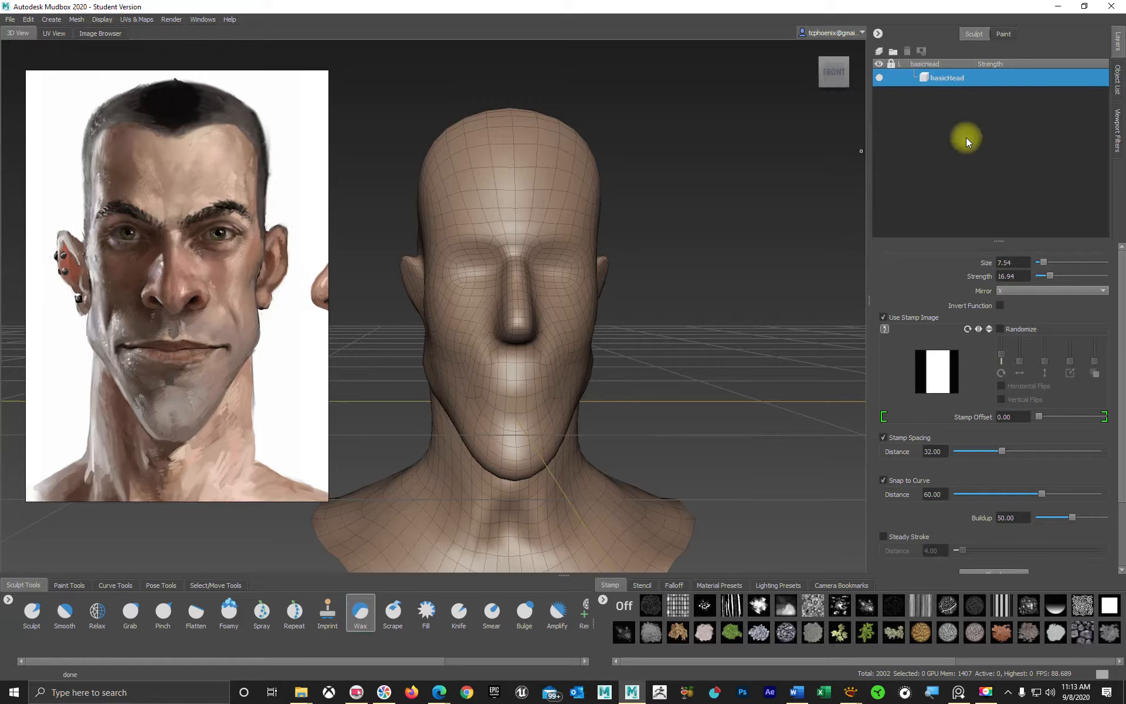
- Expand basicHead in the object list to inspect its levels and mesh face count, and hide the wireframe
{"action": "left_click", "coordinate": [1118, 82]}
{"action": "scroll", "coordinate": [1059, 190], "scroll_direction": "down", "scroll_amount": 1}
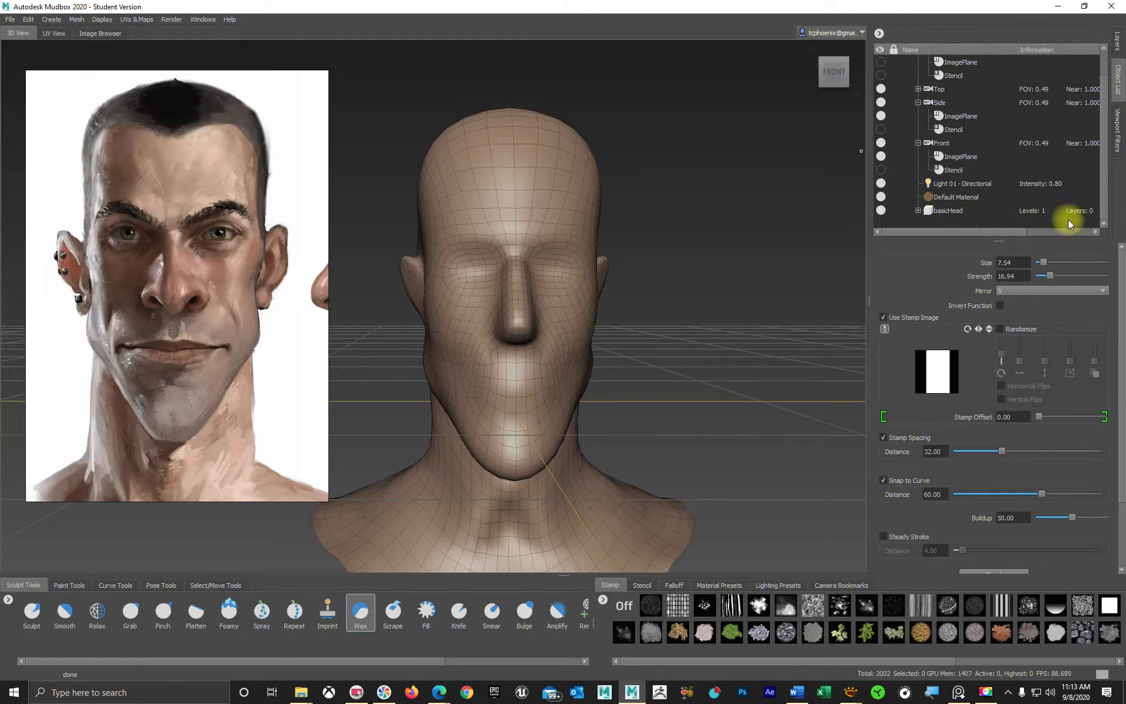
{"action": "left_click", "coordinate": [918, 211]}
{"action": "scroll", "coordinate": [1043, 209], "scroll_direction": "down", "scroll_amount": 1}
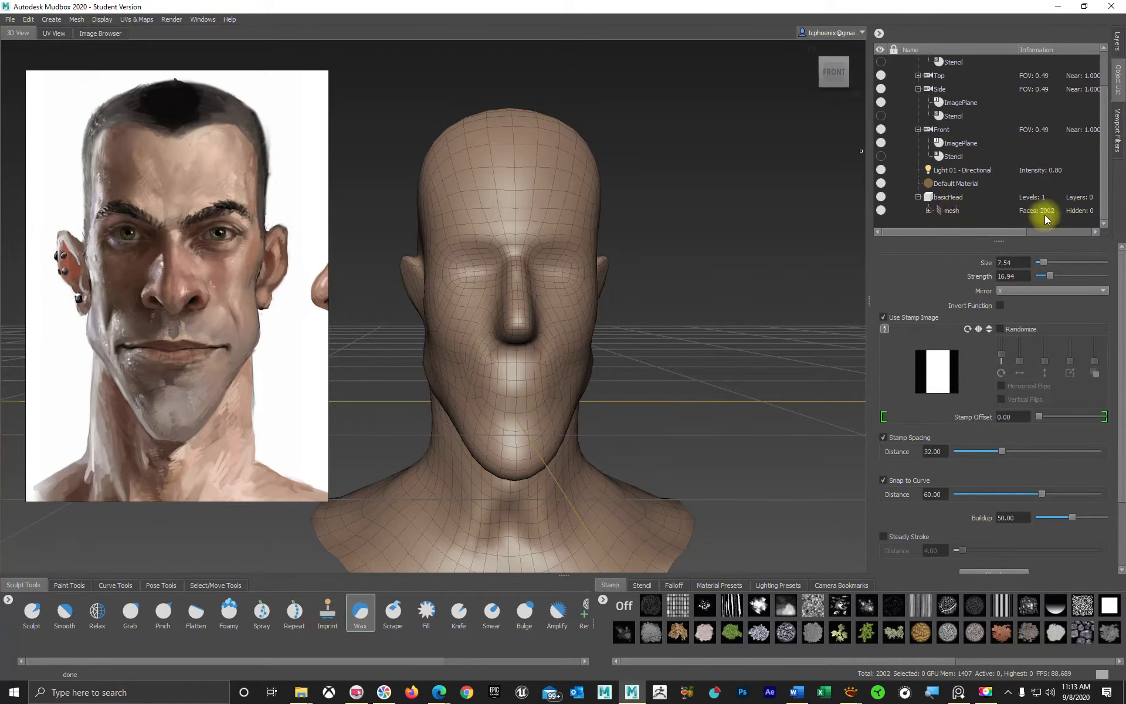
{"action": "mouse_move", "coordinate": [641, 438]}
{"action": "left_mouse_down", "text": "alt"}
{"action": "mouse_move", "coordinate": [493, 407]}
{"action": "mouse_move", "coordinate": [635, 431]}
{"action": "left_mouse_up", "text": "alt"}
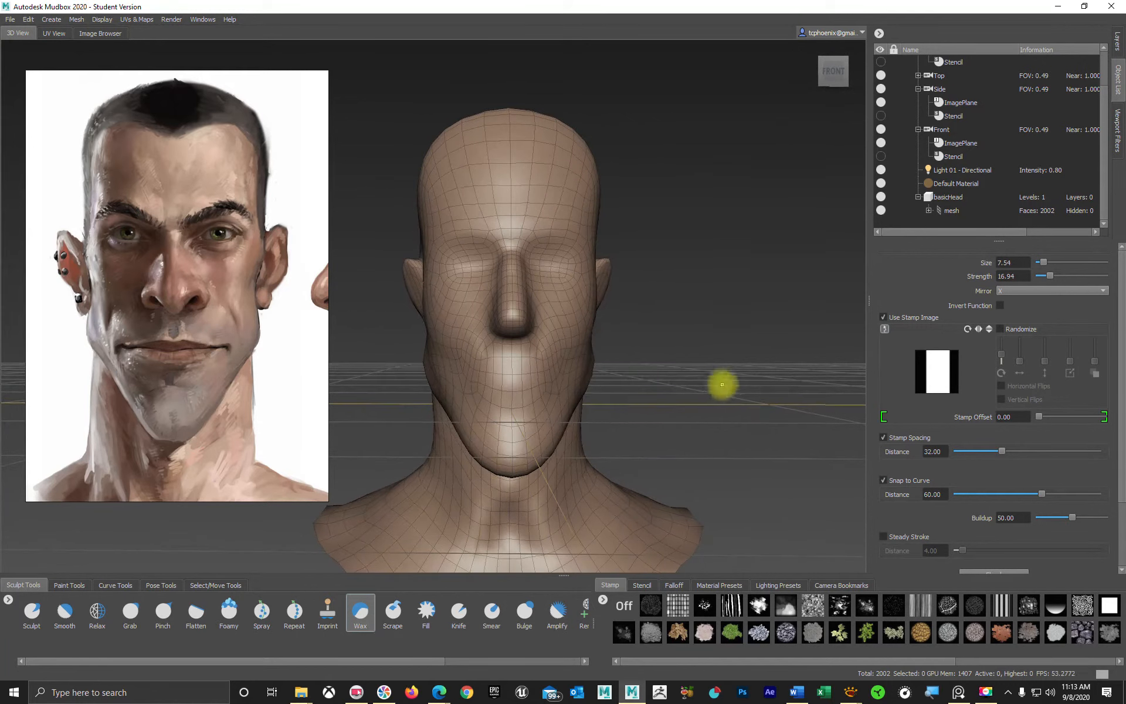
{"action": "left_click_drag", "start_coordinate": [722, 384], "coordinate": [674, 390], "text": "alt"}
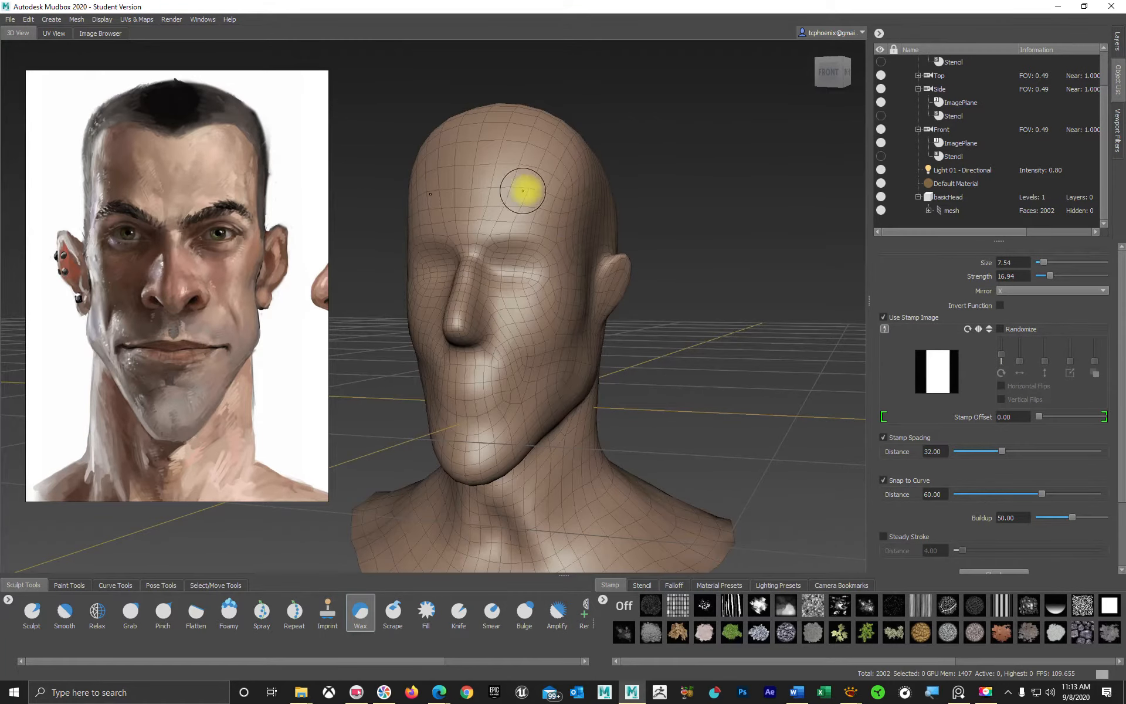
{"action": "mouse_move", "coordinate": [618, 345]}
{"action": "left_mouse_down", "text": "alt"}
{"action": "mouse_move", "coordinate": [707, 349]}
{"action": "mouse_move", "coordinate": [686, 347]}
{"action": "left_mouse_up", "text": "alt"}
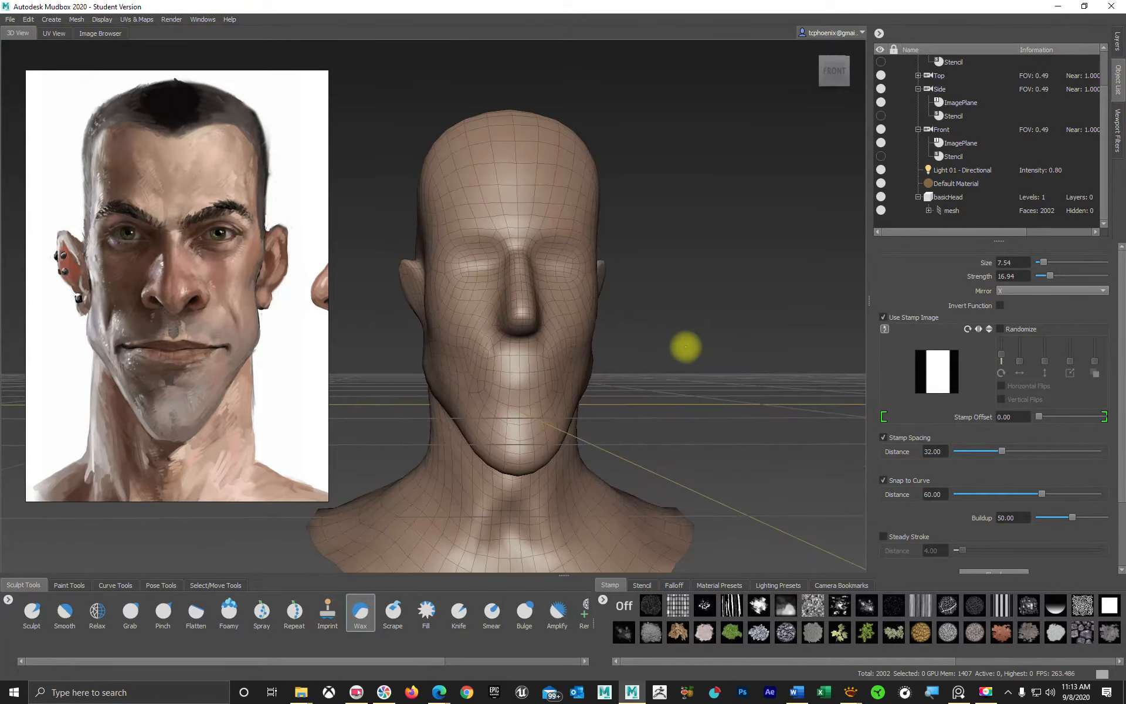
{"action": "key", "text": "w"}
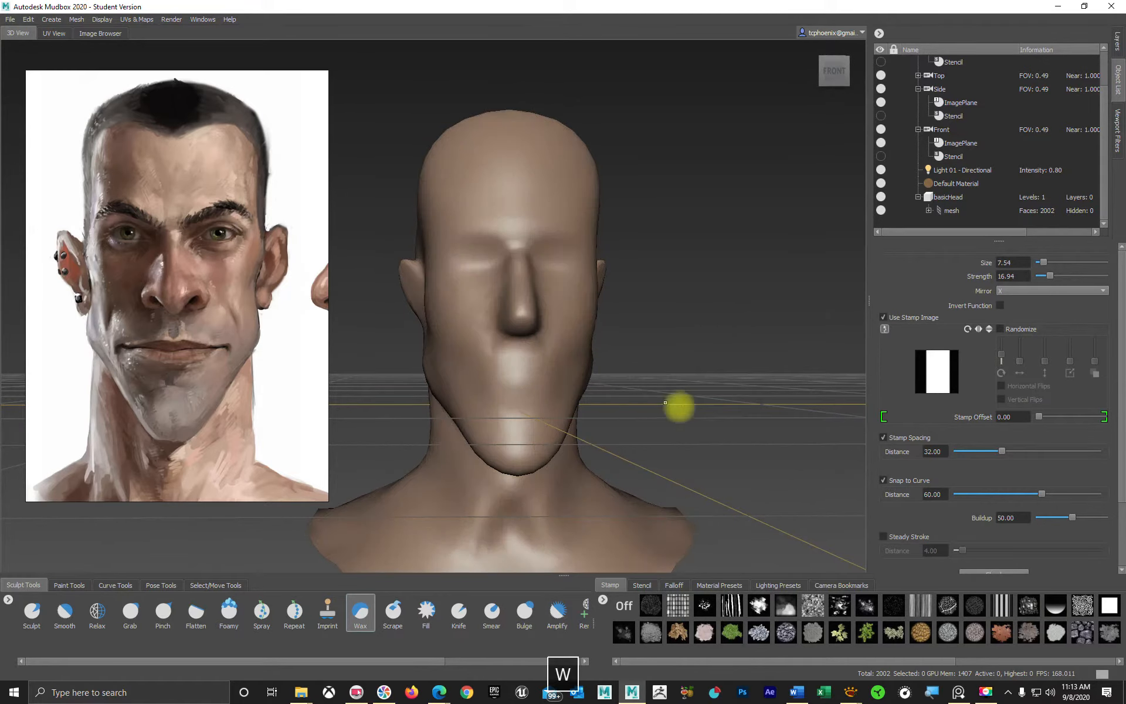
- Try a Wax stroke on the cheek beside the nose and undo it
{"action": "left_click_drag", "start_coordinate": [729, 428], "coordinate": [604, 425], "text": "alt"}
{"action": "right_click_drag", "start_coordinate": [476, 420], "coordinate": [684, 429], "text": "alt"}
{"action": "left_click_drag", "start_coordinate": [528, 420], "coordinate": [692, 413], "text": "alt"}
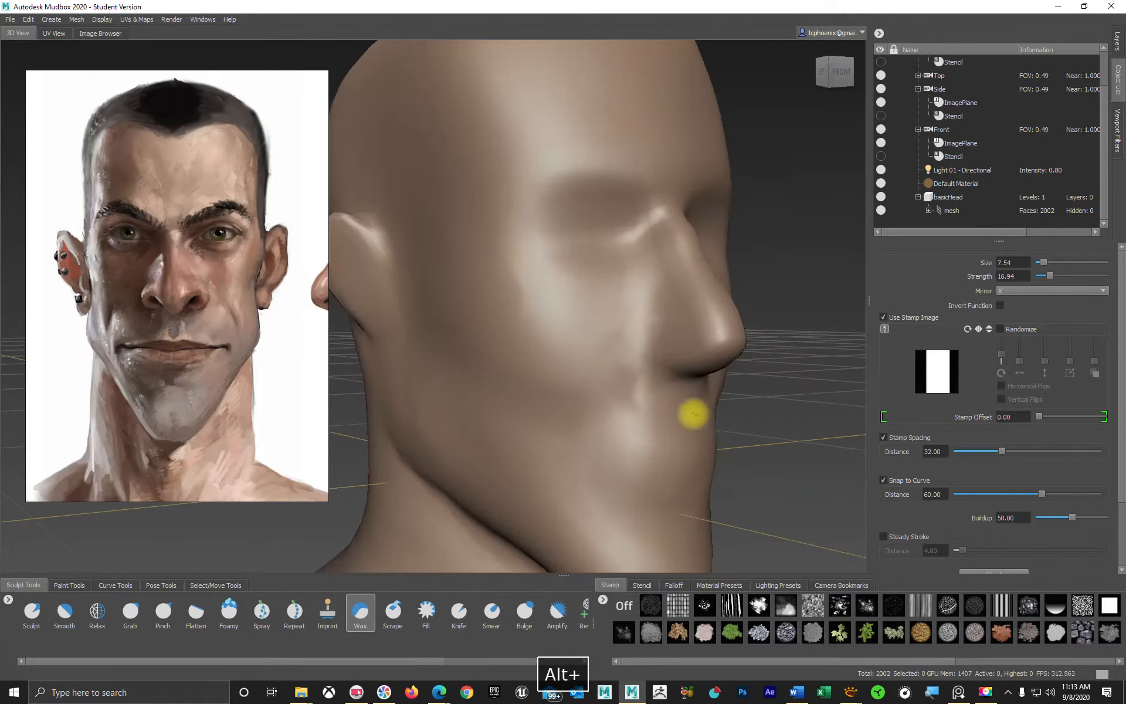
{"action": "right_click_drag", "start_coordinate": [628, 390], "coordinate": [495, 419], "text": "alt"}
{"action": "left_click_drag", "start_coordinate": [509, 419], "coordinate": [553, 327], "text": "alt"}
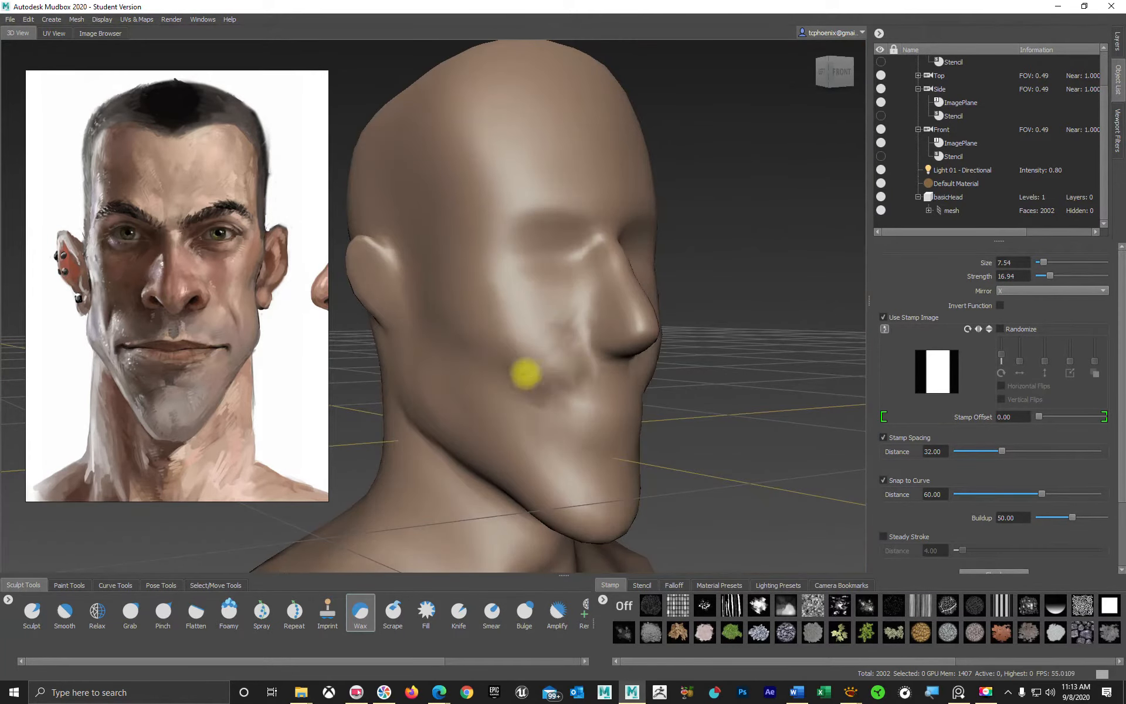
{"action": "key", "text": "ctrl+z"}
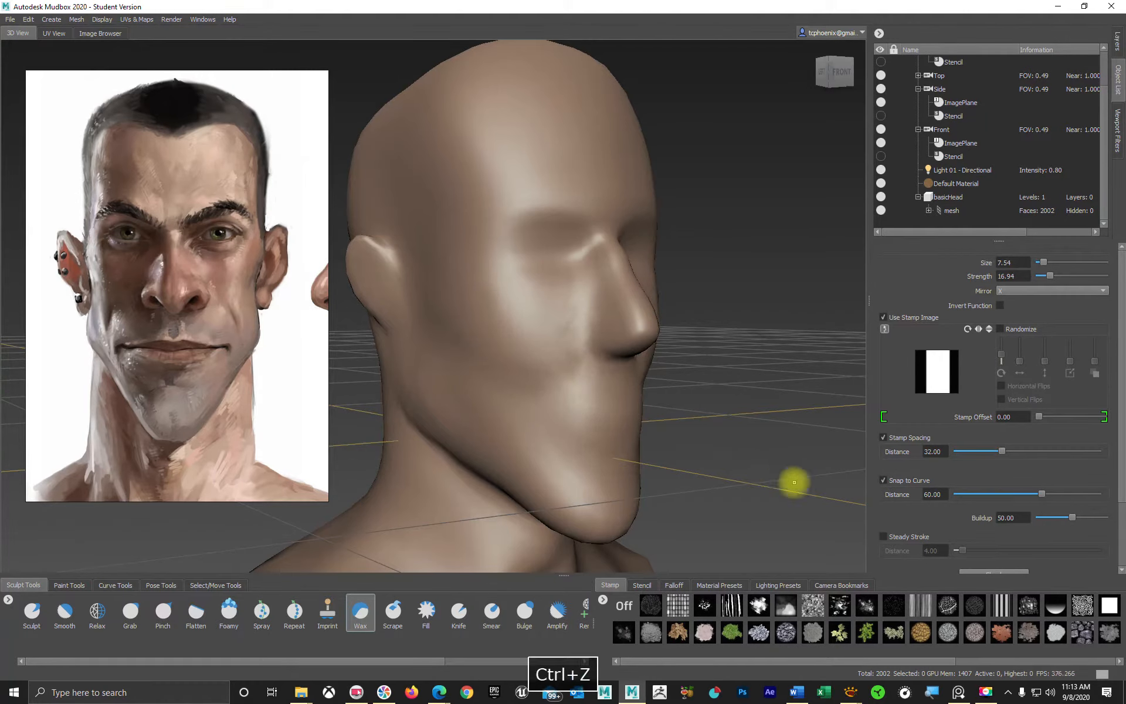
- Review the whole bust from the front and three-quarter side, and display its sculpt layers
{"action": "left_click_drag", "start_coordinate": [794, 482], "coordinate": [704, 468], "text": "alt"}
{"action": "right_click_drag", "start_coordinate": [704, 468], "coordinate": [704, 402], "text": "alt"}
{"action": "middle_click_drag", "start_coordinate": [704, 403], "coordinate": [679, 352], "text": "alt"}
{"action": "mouse_move", "coordinate": [725, 405]}
{"action": "left_mouse_down", "text": "alt"}
{"action": "mouse_move", "coordinate": [729, 386]}
{"action": "mouse_move", "coordinate": [633, 415]}
{"action": "mouse_move", "coordinate": [646, 415]}
{"action": "left_mouse_up", "text": "alt"}
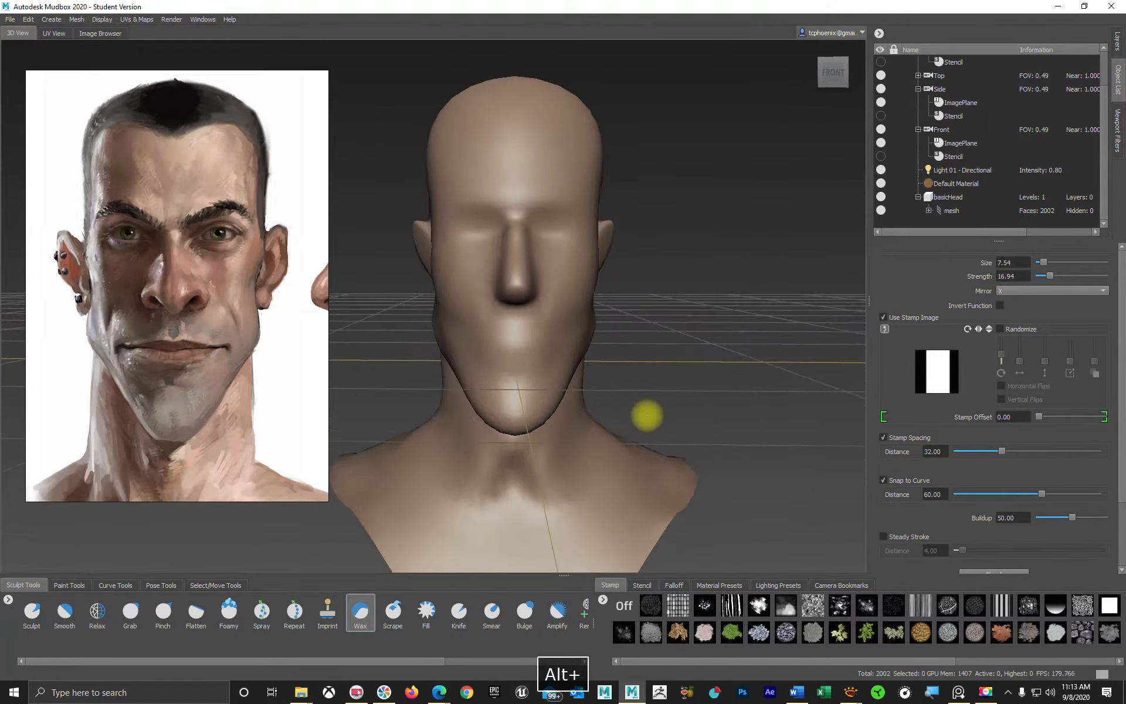
{"action": "left_click_drag", "start_coordinate": [614, 314], "coordinate": [578, 360], "text": "alt"}
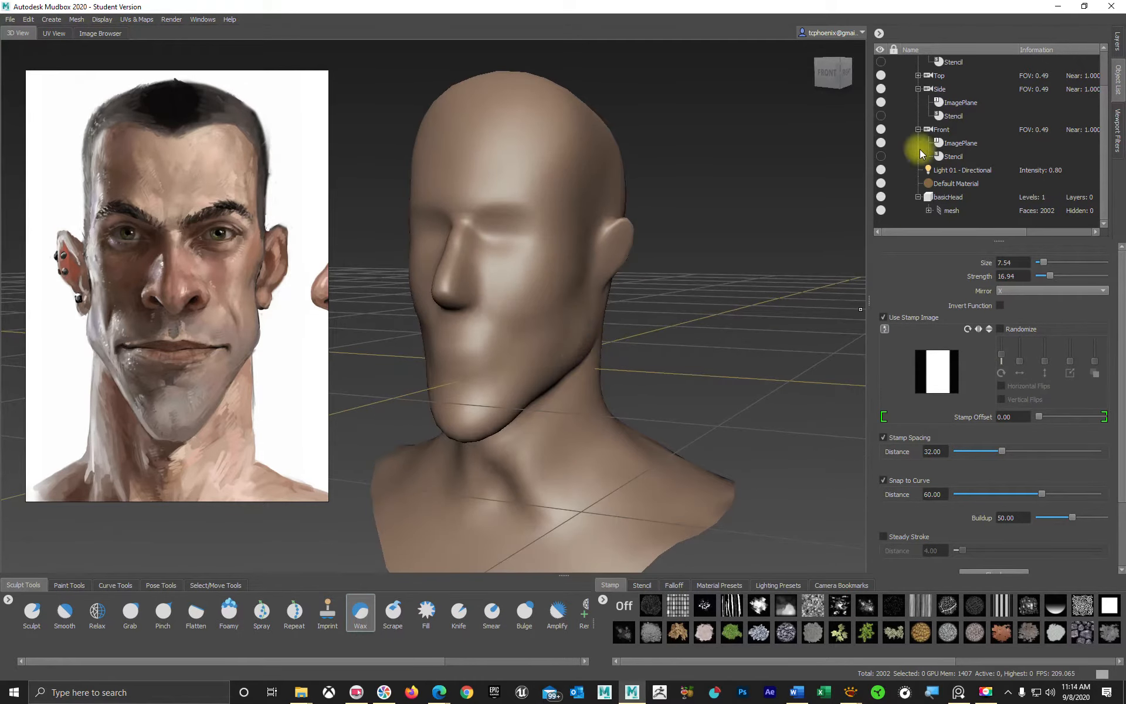
{"action": "left_click", "coordinate": [1117, 42]}
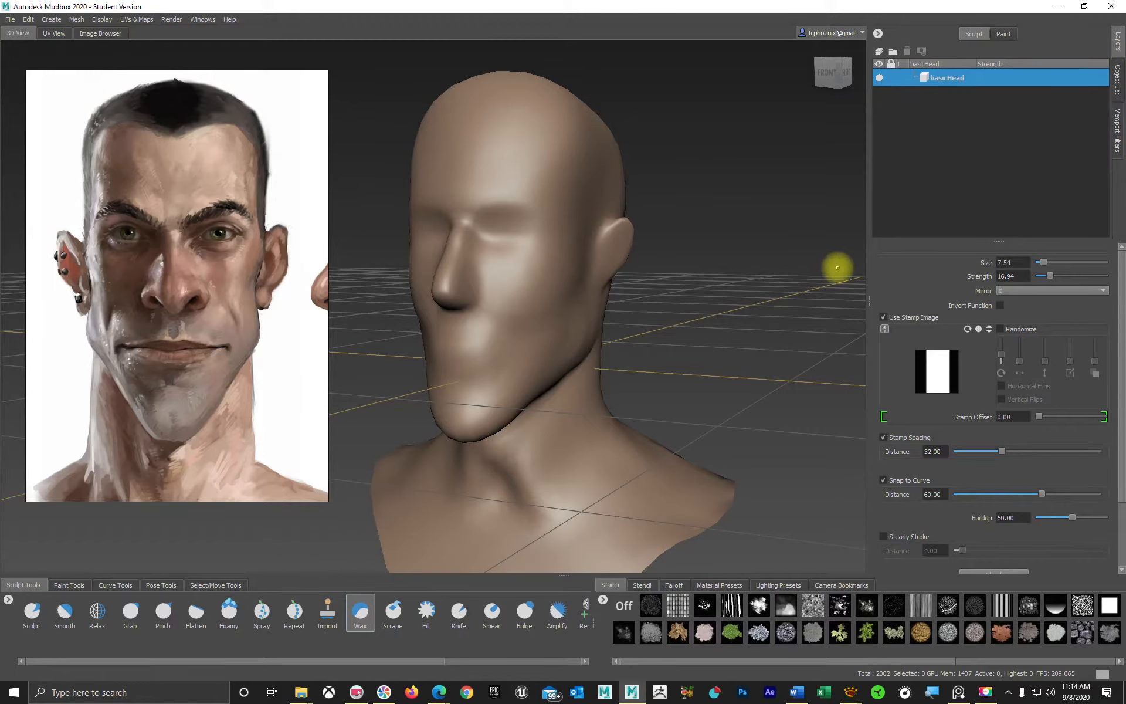
{"action": "left_click_drag", "start_coordinate": [566, 337], "coordinate": [641, 334], "text": "alt"}
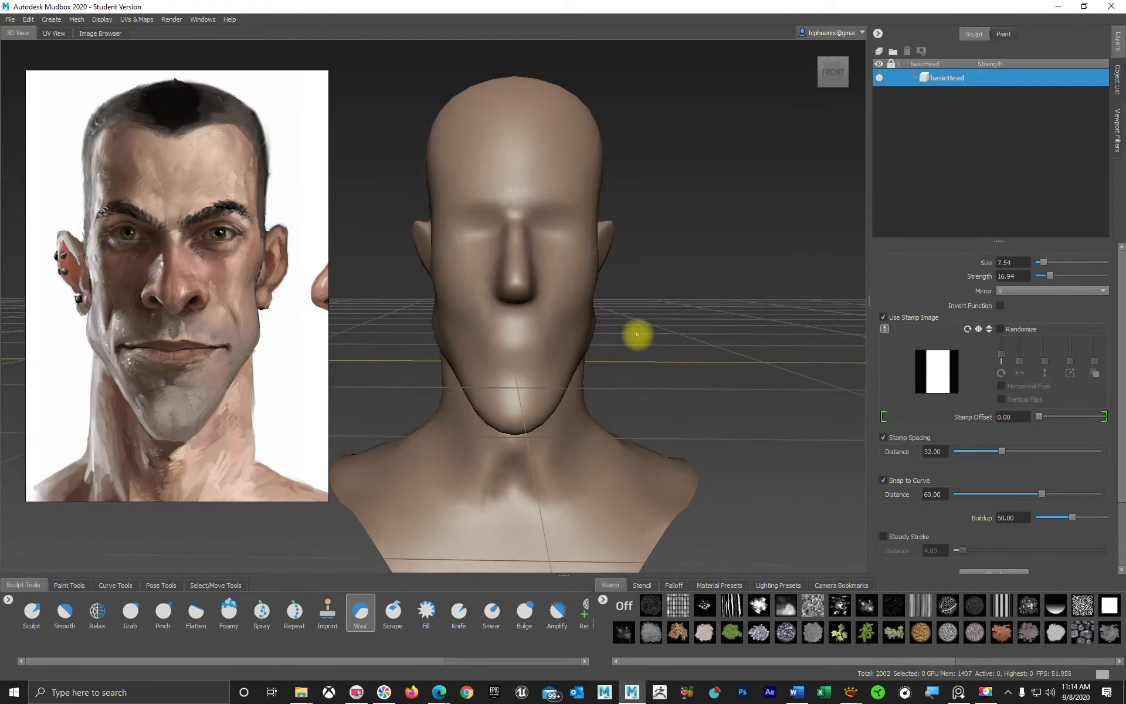
- Save the scene under the new name Head1.mud in the project's scenes folder
{"action": "left_click", "coordinate": [14, 20]}
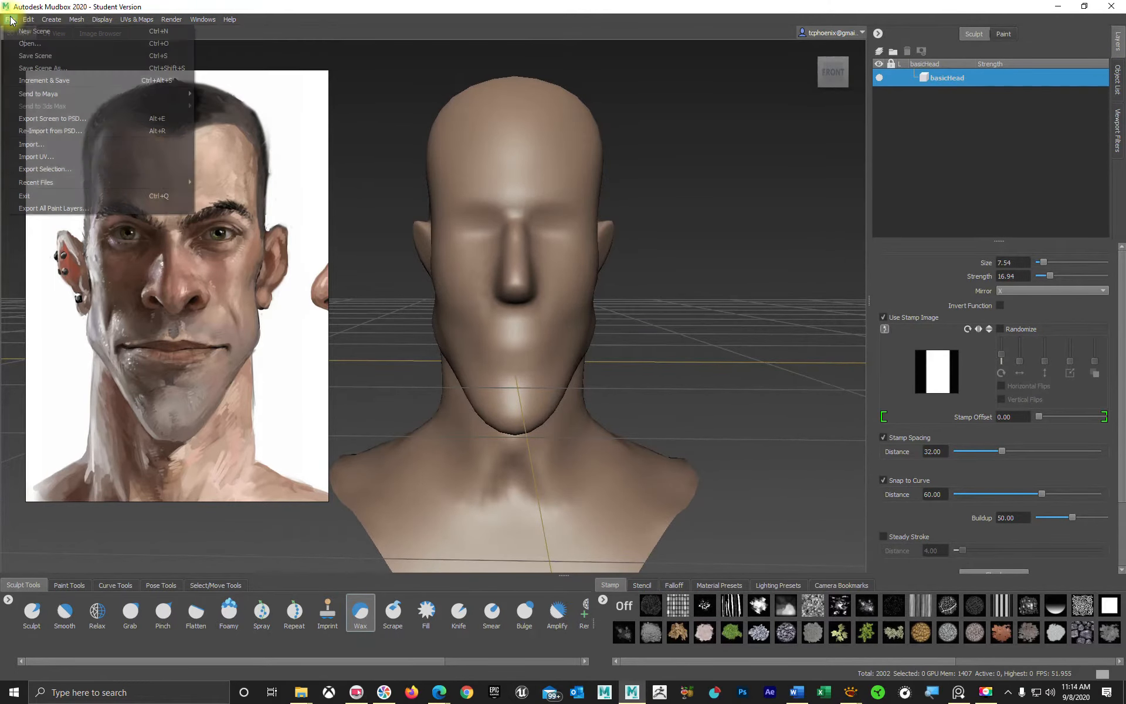
{"action": "left_click", "coordinate": [49, 68]}
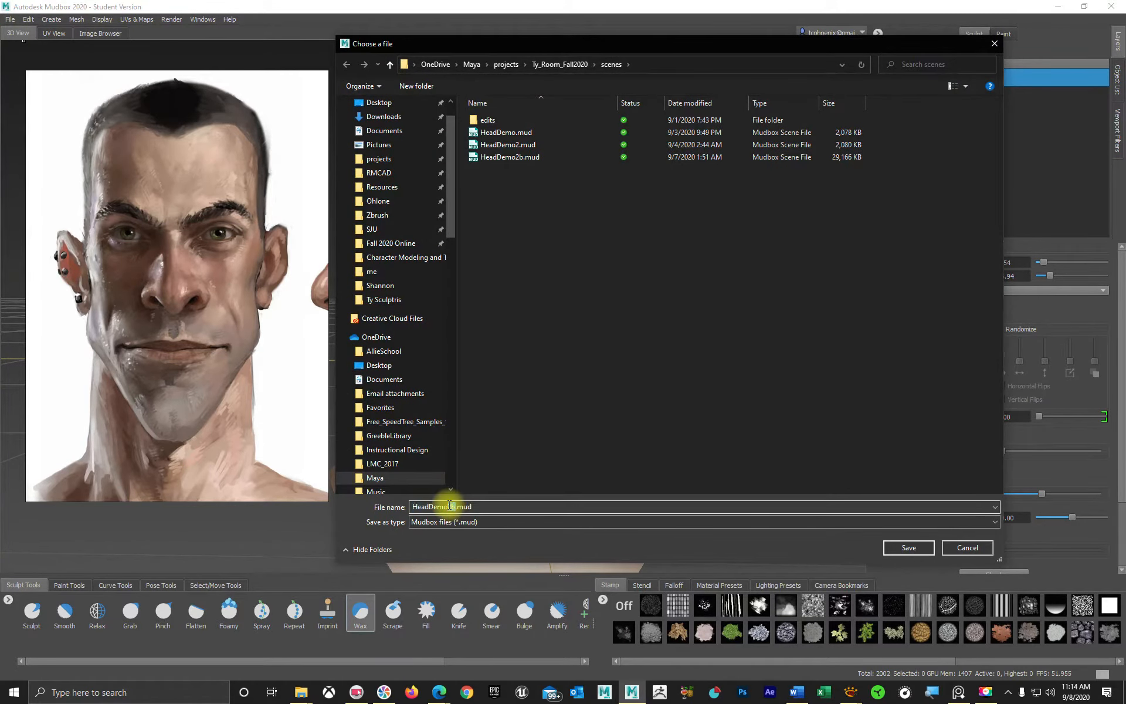
{"action": "left_click_drag", "start_coordinate": [448, 506], "coordinate": [456, 507]}
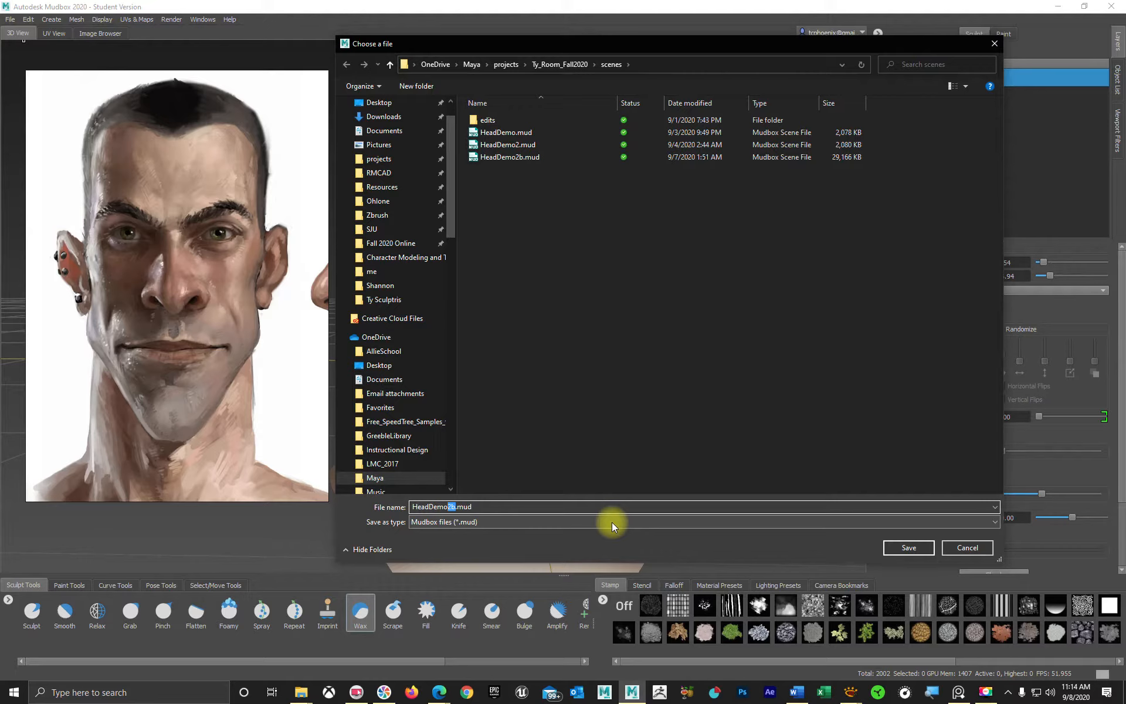
{"action": "key", "text": "BackSpace"}
{"action": "key", "text": "BackSpace"}
{"action": "key", "text": "BackSpace"}
{"action": "key", "text": "BackSpace"}
{"action": "key", "text": "BackSpace"}
{"action": "type", "text": "!"}
{"action": "key", "text": "BackSpace"}
{"action": "type", "text": "1"}
{"action": "key", "text": "Return"}
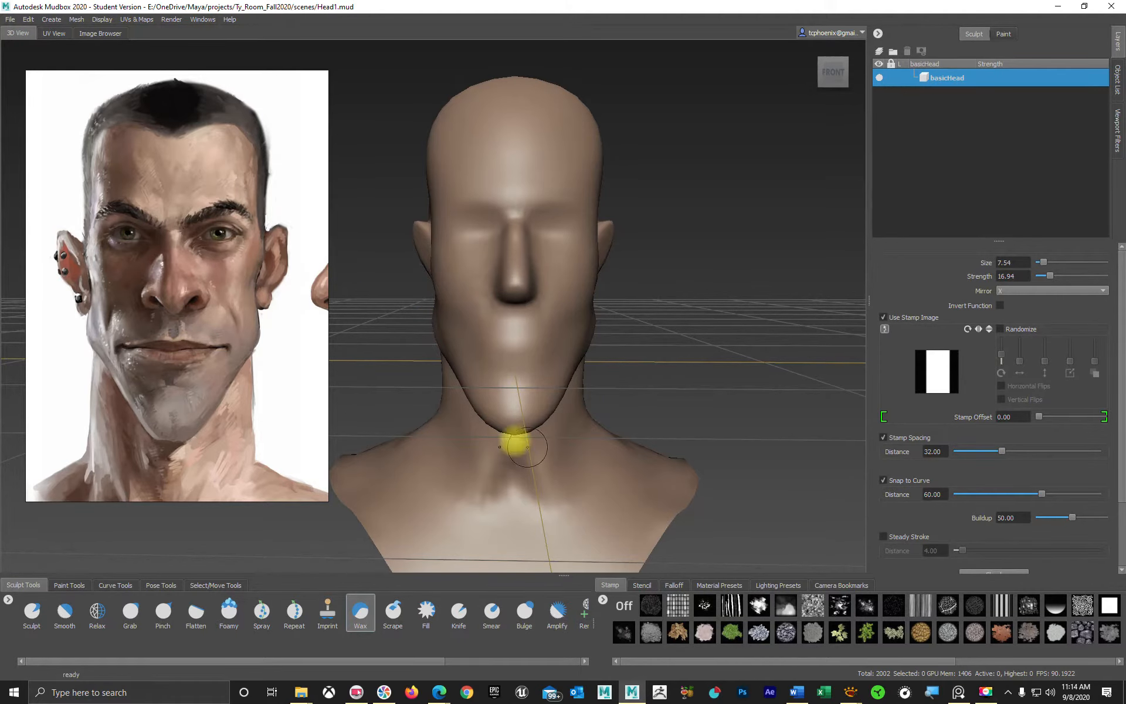
- Add a new sculpt layer above basicHead and open its name for editing
{"action": "left_click_drag", "start_coordinate": [736, 402], "coordinate": [484, 329], "text": "alt"}
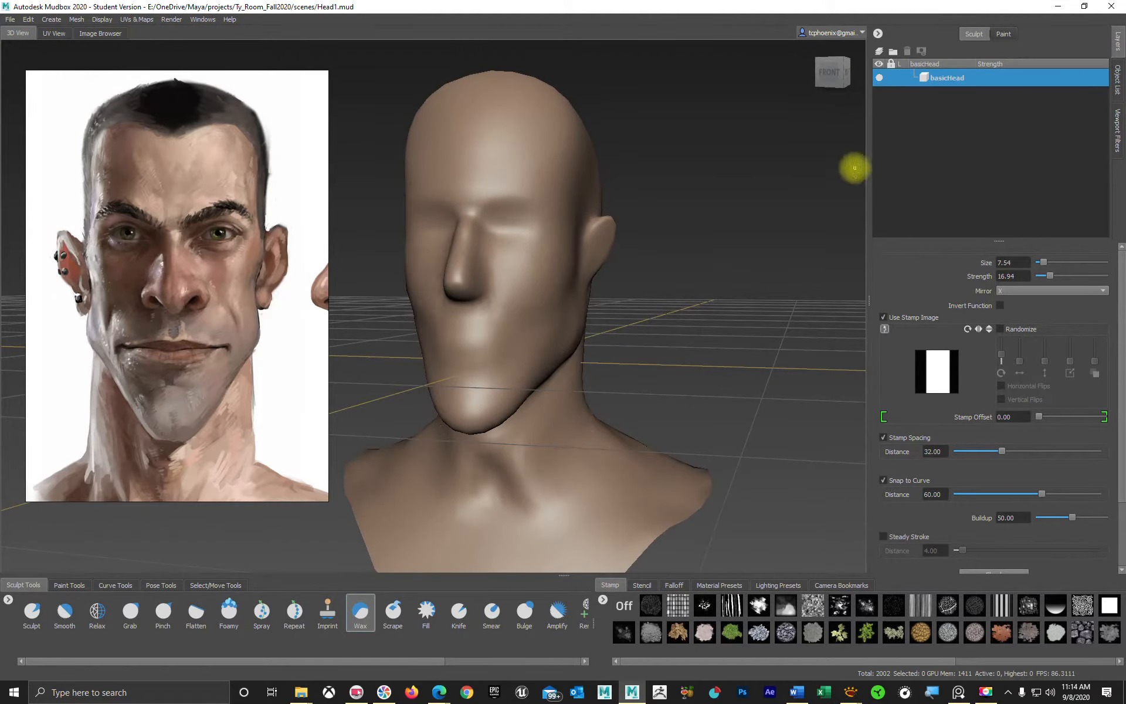
{"action": "left_click", "coordinate": [880, 53]}
{"action": "double_click", "coordinate": [961, 82]}
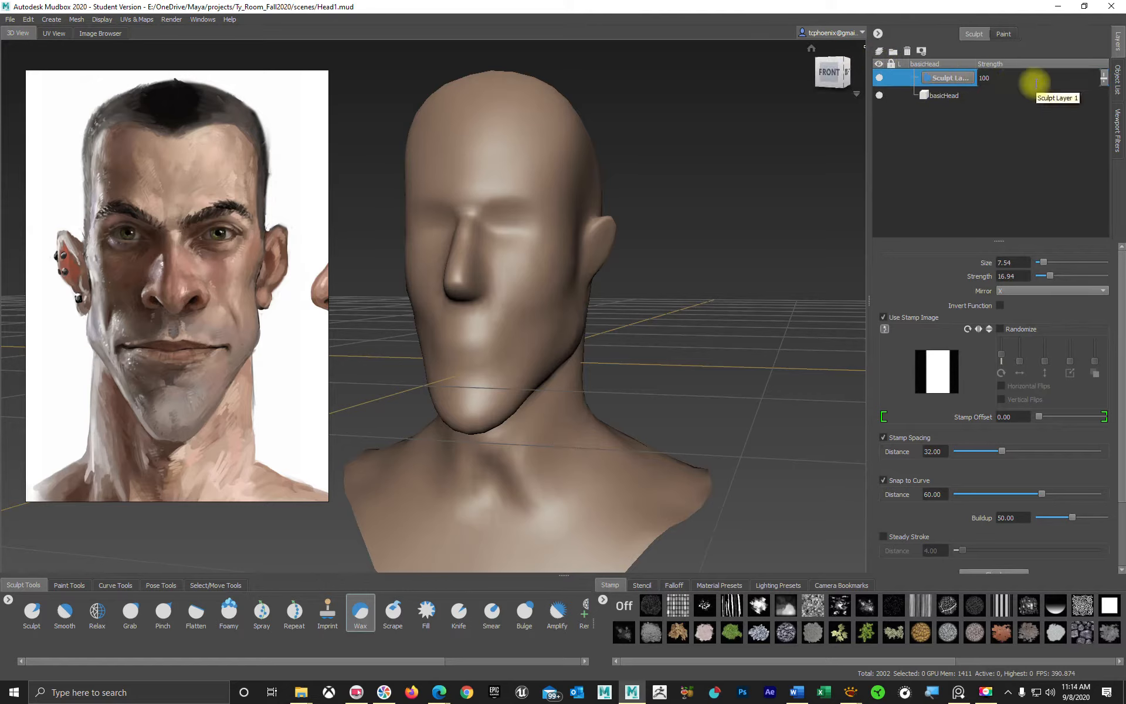
{"action": "left_click_drag", "start_coordinate": [616, 304], "coordinate": [639, 319], "text": "alt"}
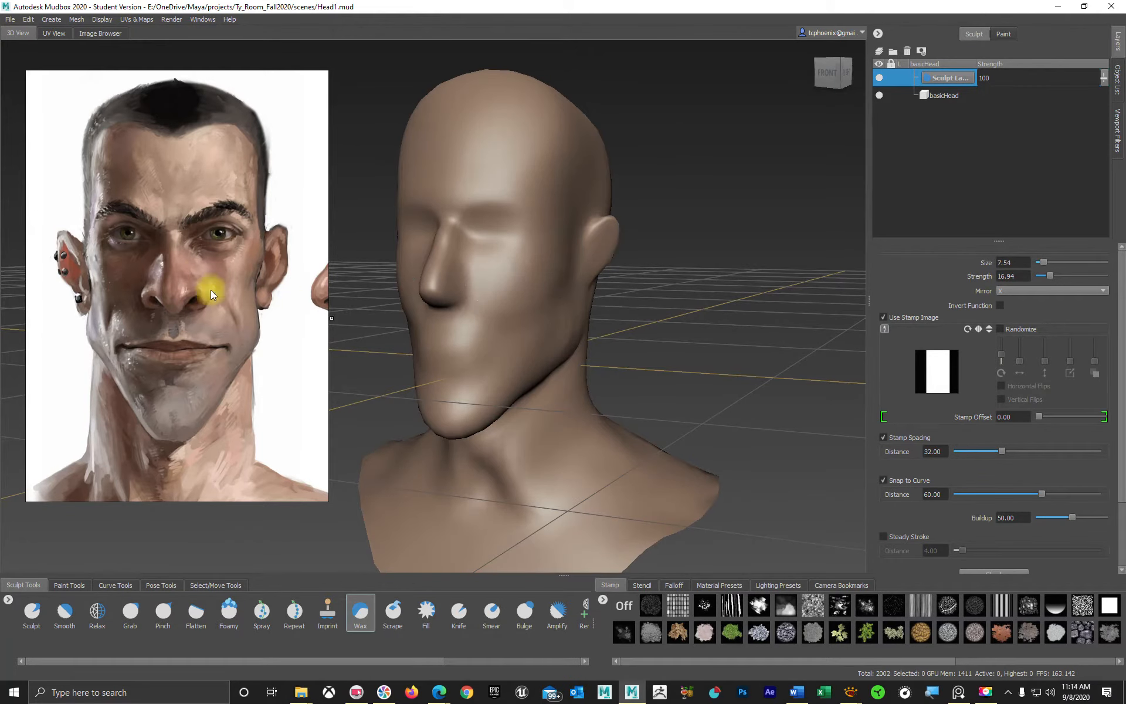
{"action": "mouse_move", "coordinate": [609, 346]}
{"action": "left_mouse_down", "text": "alt"}
{"action": "mouse_move", "coordinate": [676, 337]}
{"action": "mouse_move", "coordinate": [573, 334]}
{"action": "mouse_move", "coordinate": [622, 329]}
{"action": "left_mouse_up", "text": "alt"}
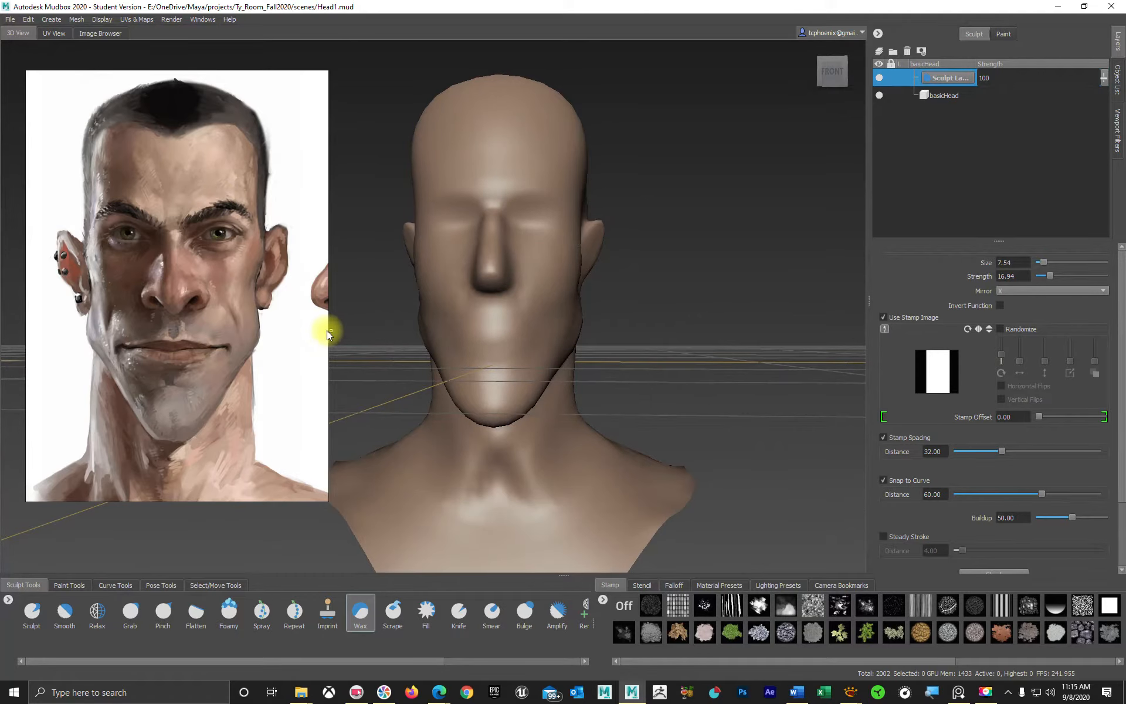
- Widen and shorten the reference image window, and reframe it to show both the front and profile portraits
{"action": "left_click", "coordinate": [315, 346]}
{"action": "left_click_drag", "start_coordinate": [328, 341], "coordinate": [391, 352]}
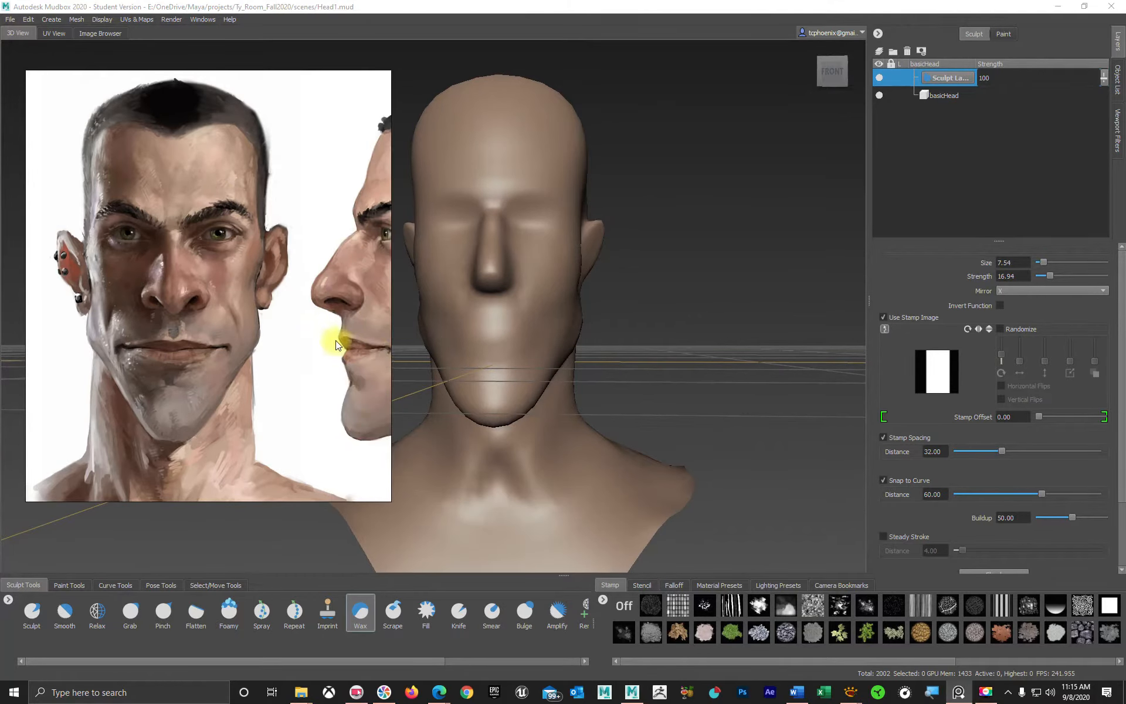
{"action": "middle_click_drag", "start_coordinate": [337, 342], "coordinate": [306, 345]}
{"action": "scroll", "coordinate": [293, 340], "scroll_direction": "down", "scroll_amount": 1}
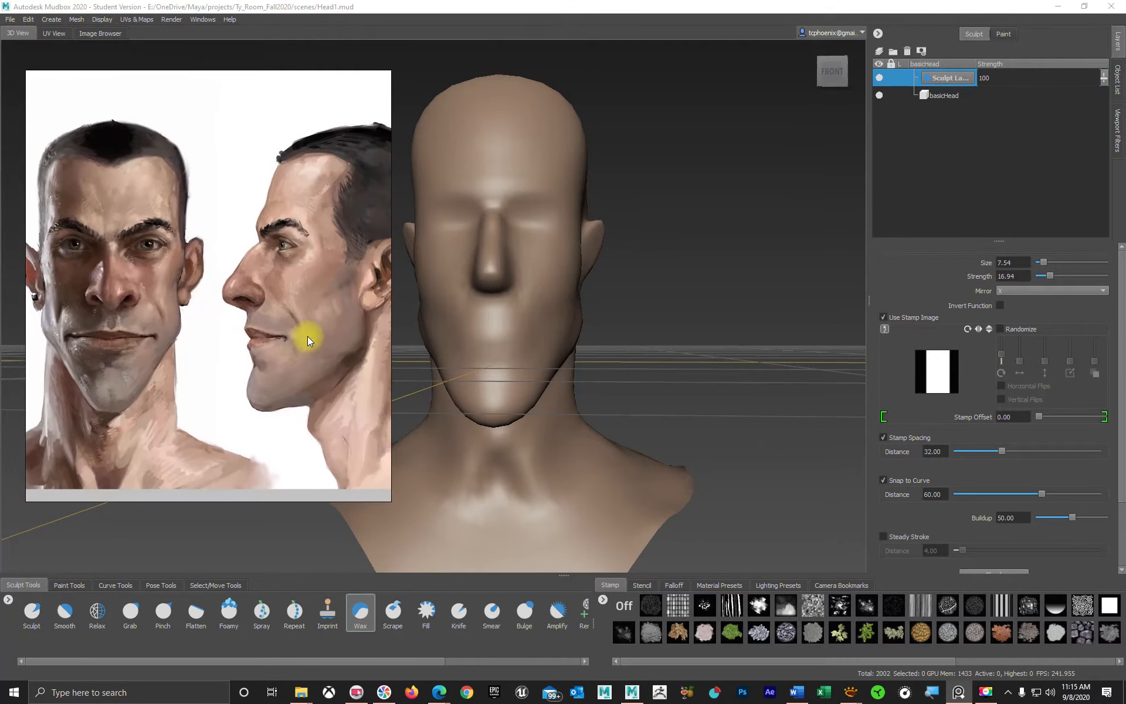
{"action": "scroll", "coordinate": [308, 336], "scroll_direction": "down", "scroll_amount": 1}
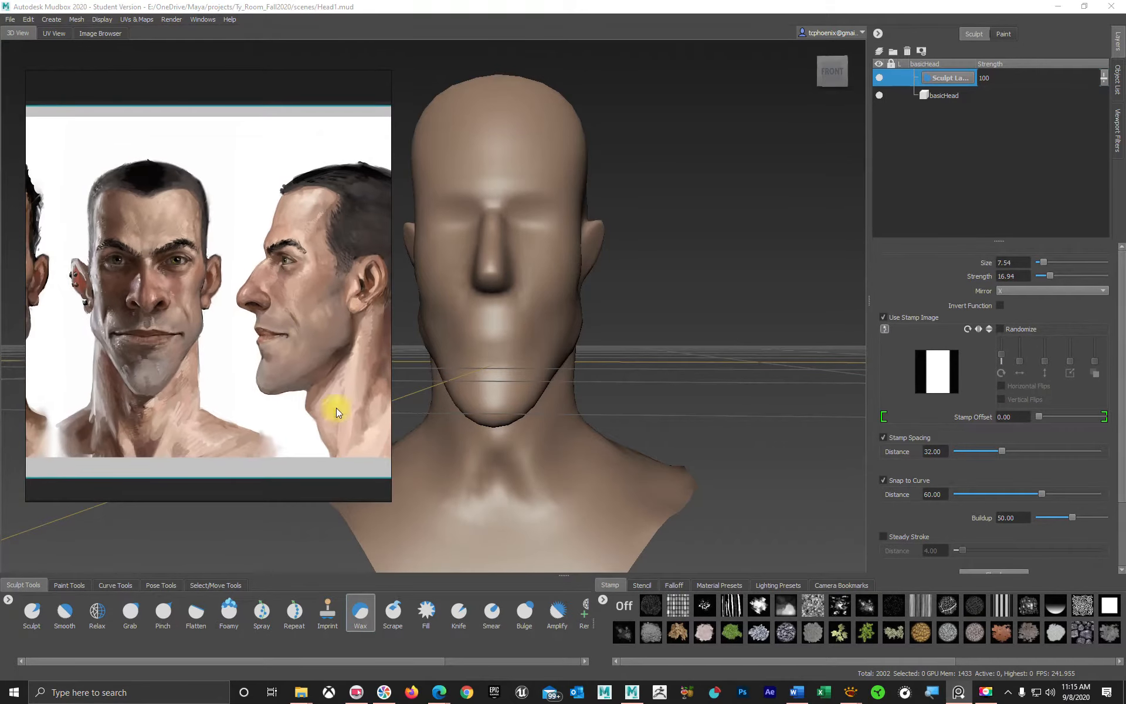
{"action": "left_click_drag", "start_coordinate": [335, 497], "coordinate": [327, 453]}
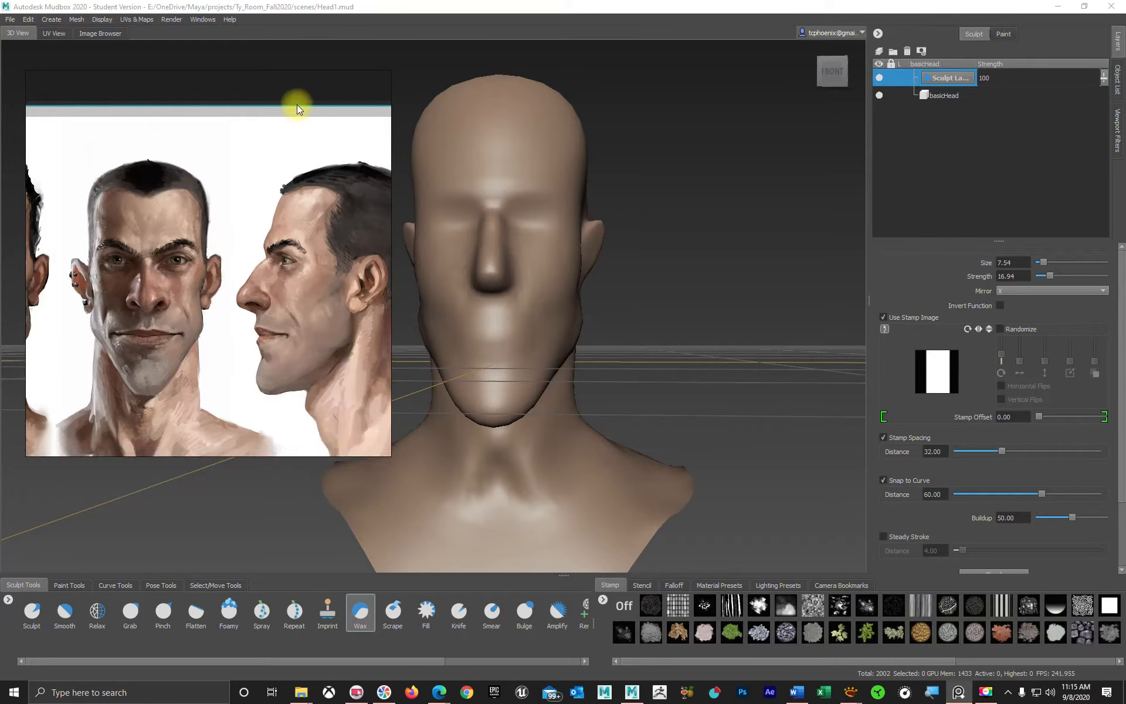
{"action": "scroll", "coordinate": [277, 105], "scroll_direction": "down", "scroll_amount": 1}
{"action": "middle_click_drag", "start_coordinate": [277, 104], "coordinate": [269, 106]}
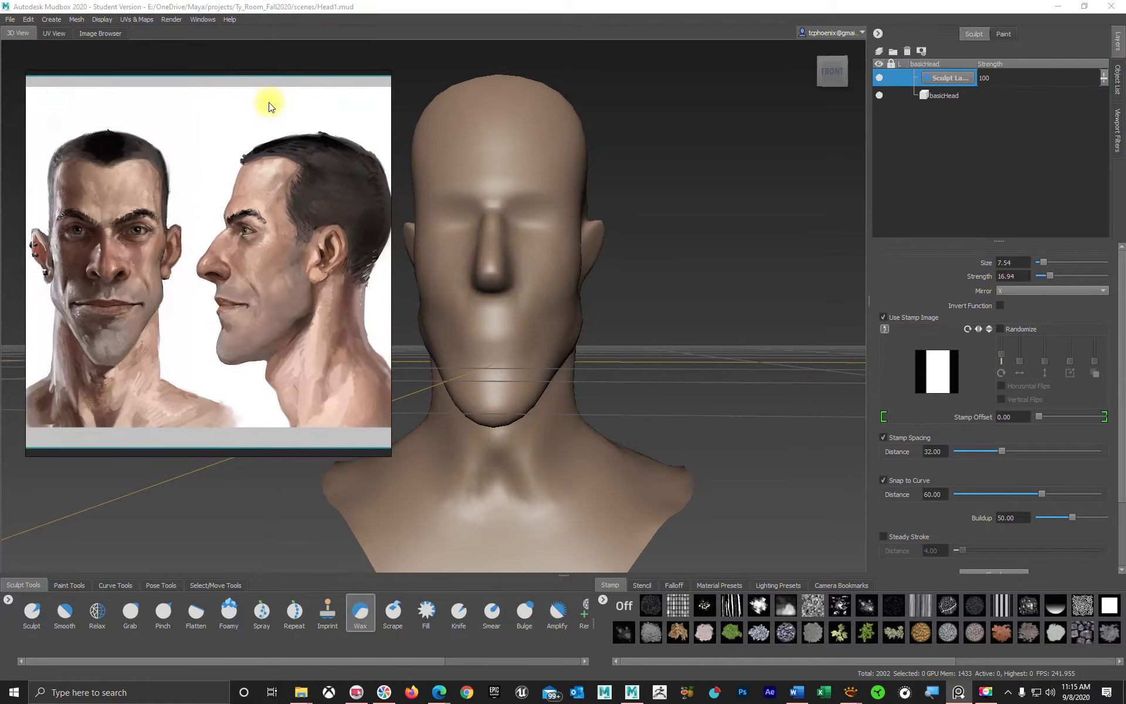
- Frame the bust from the front in the free viewport space beside the reference image
{"action": "middle_click_drag", "start_coordinate": [575, 339], "coordinate": [615, 352], "text": "alt"}
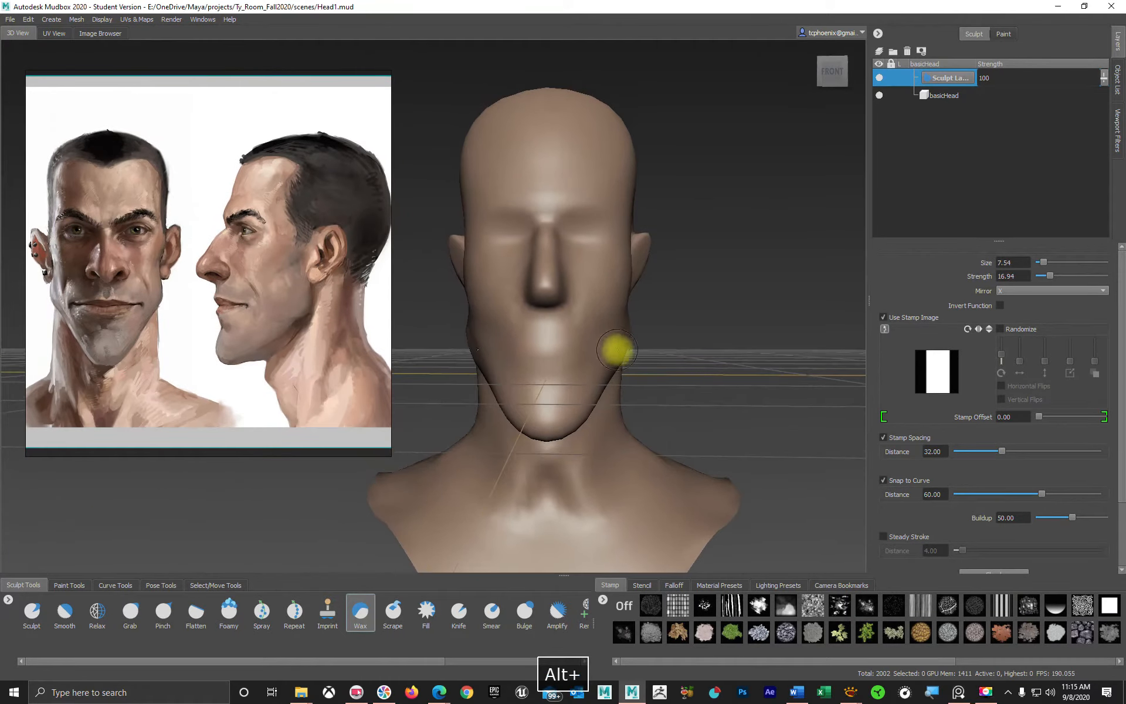
{"action": "left_click_drag", "start_coordinate": [616, 352], "coordinate": [639, 362], "text": "alt"}
{"action": "middle_click_drag", "start_coordinate": [639, 362], "coordinate": [675, 355], "text": "alt"}
{"action": "left_click_drag", "start_coordinate": [668, 352], "coordinate": [747, 301], "text": "alt"}
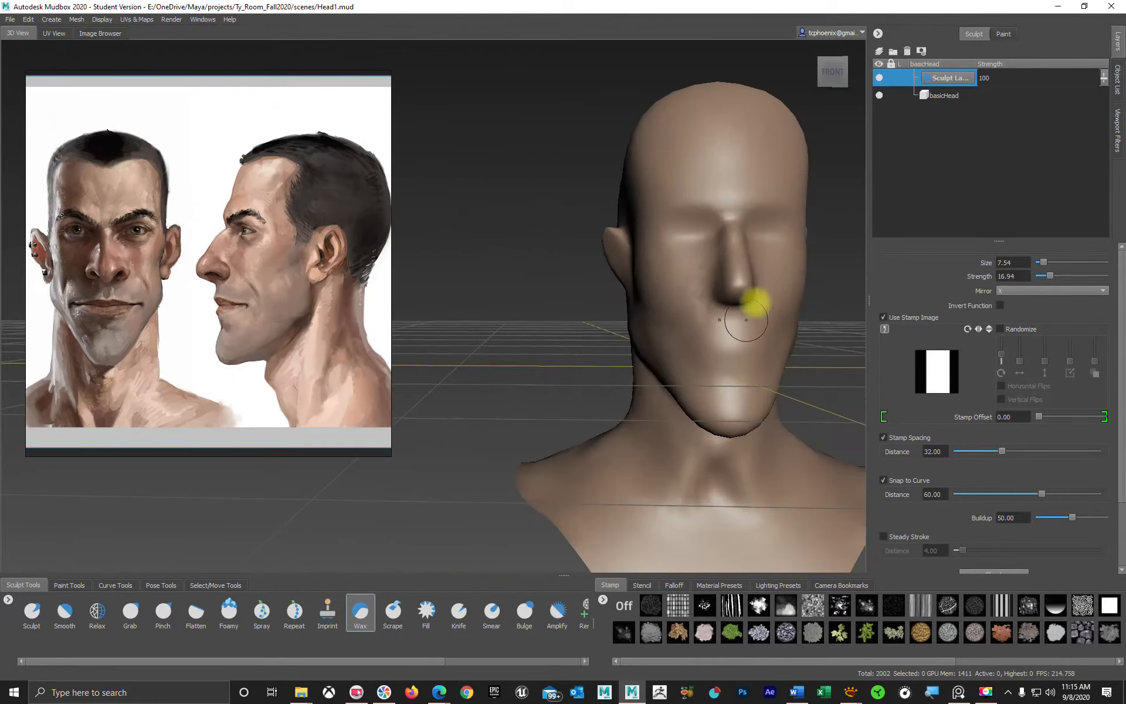
{"action": "middle_click_drag", "start_coordinate": [737, 327], "coordinate": [636, 326], "text": "alt"}
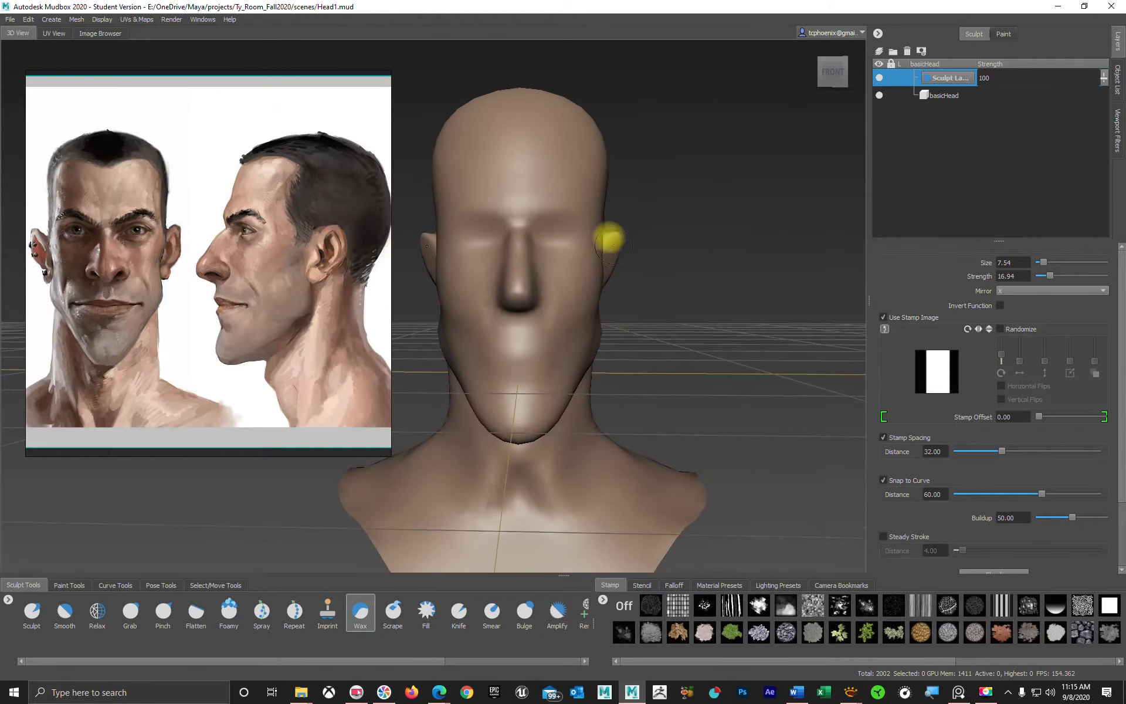
- Take the Mudbox window out of full-screen size, move it behind the reference image, and enlarge it to fill the remaining desktop
{"action": "double_click", "coordinate": [272, 6]}
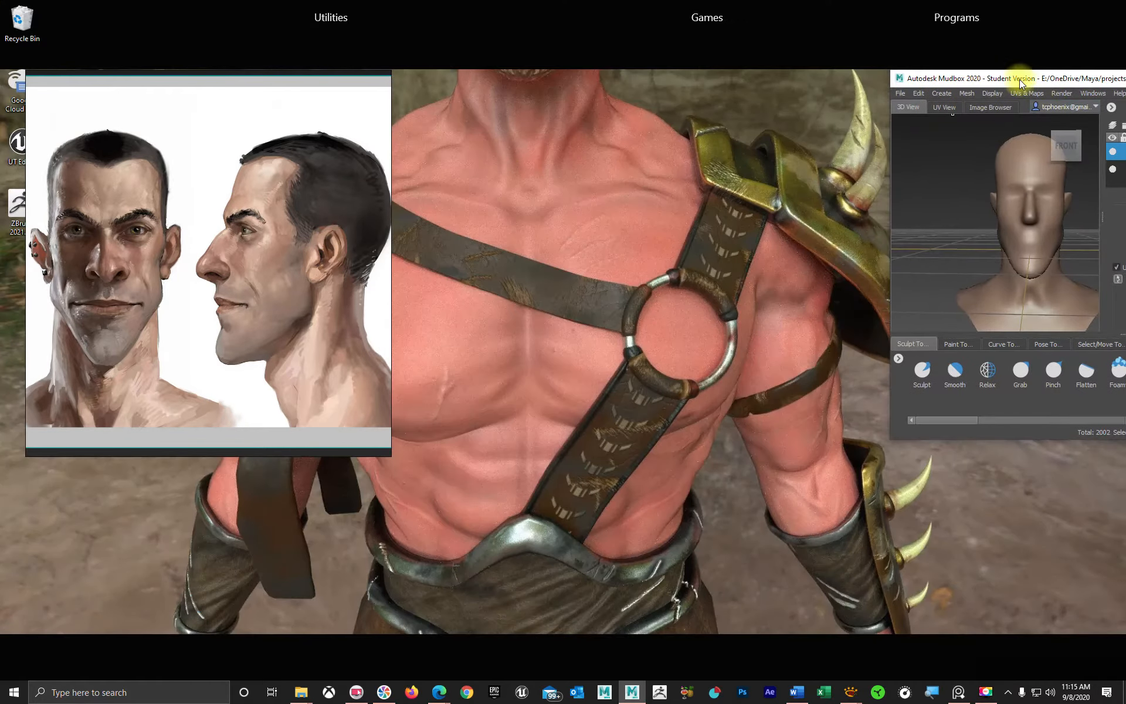
{"action": "left_click_drag", "start_coordinate": [1024, 78], "coordinate": [246, 18]}
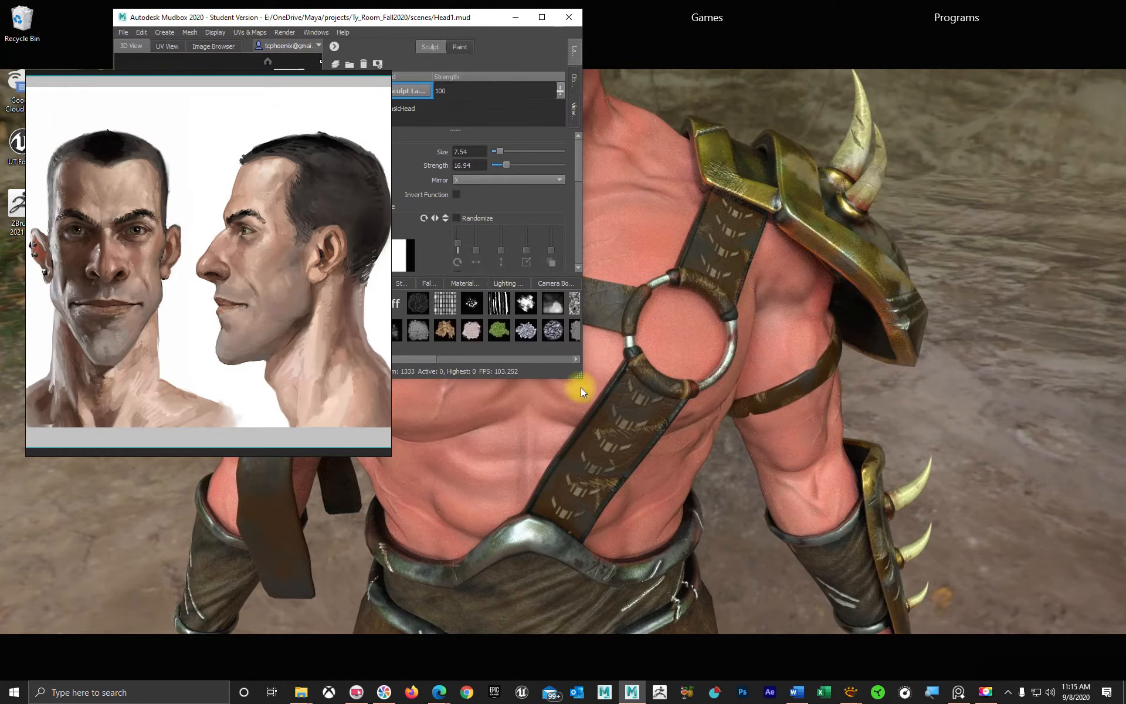
{"action": "left_click_drag", "start_coordinate": [576, 378], "coordinate": [1119, 681]}
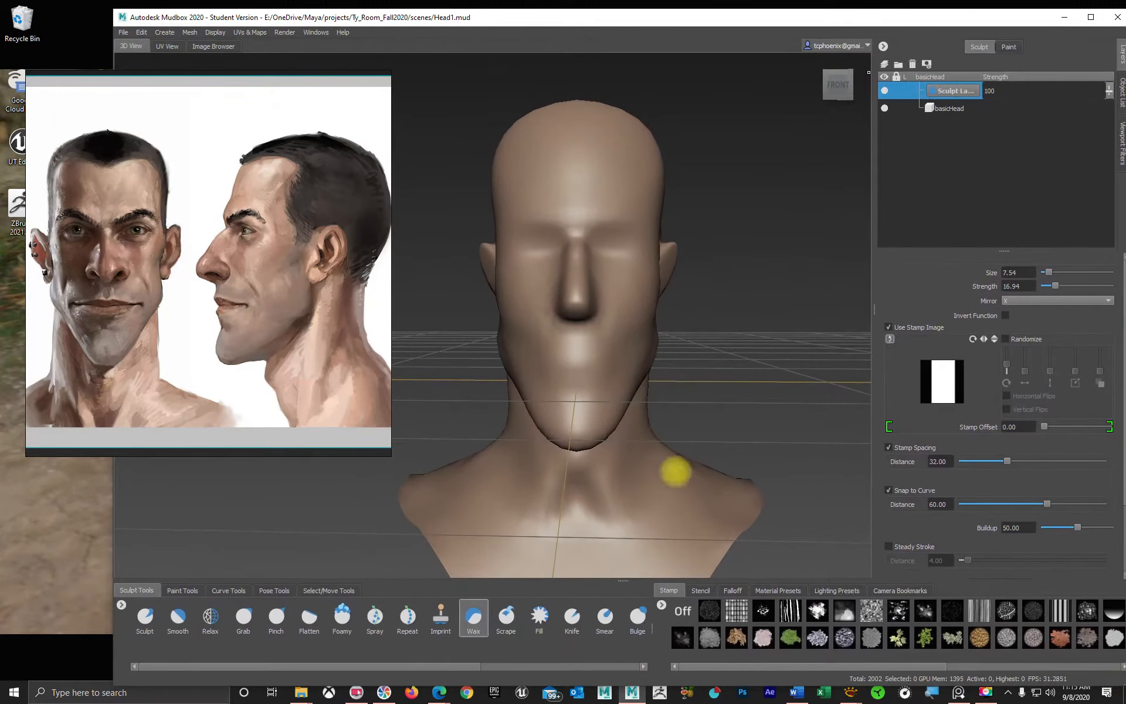
- Reframe the bust in the viewport and enlarge the front portrait in the reference window
{"action": "mouse_move", "coordinate": [657, 445]}
{"action": "left_mouse_down", "text": "alt"}
{"action": "mouse_move", "coordinate": [633, 427]}
{"action": "mouse_move", "coordinate": [657, 428]}
{"action": "left_mouse_up", "text": "alt"}
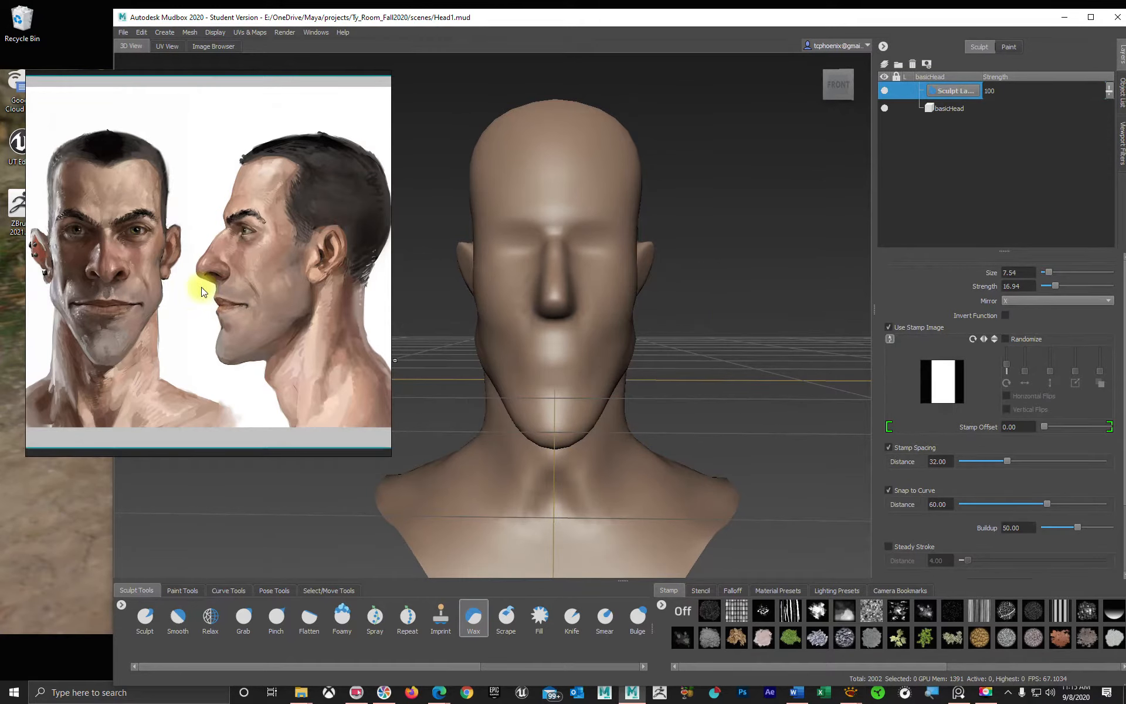
{"action": "scroll", "coordinate": [199, 288], "scroll_direction": "up", "scroll_amount": 3}
{"action": "middle_click_drag", "start_coordinate": [131, 280], "coordinate": [290, 287]}
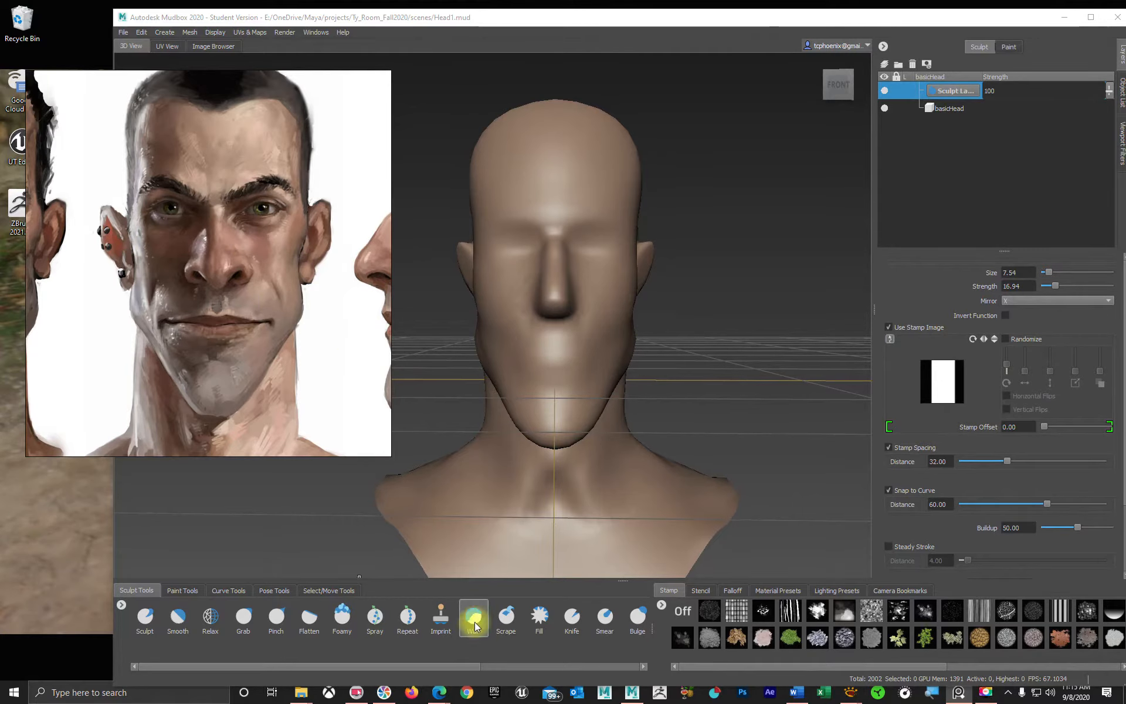
- Reset the Wax tool's properties to their defaults, with the bust in a three-quarter view
{"action": "left_click_drag", "start_coordinate": [671, 413], "coordinate": [610, 452], "text": "alt"}
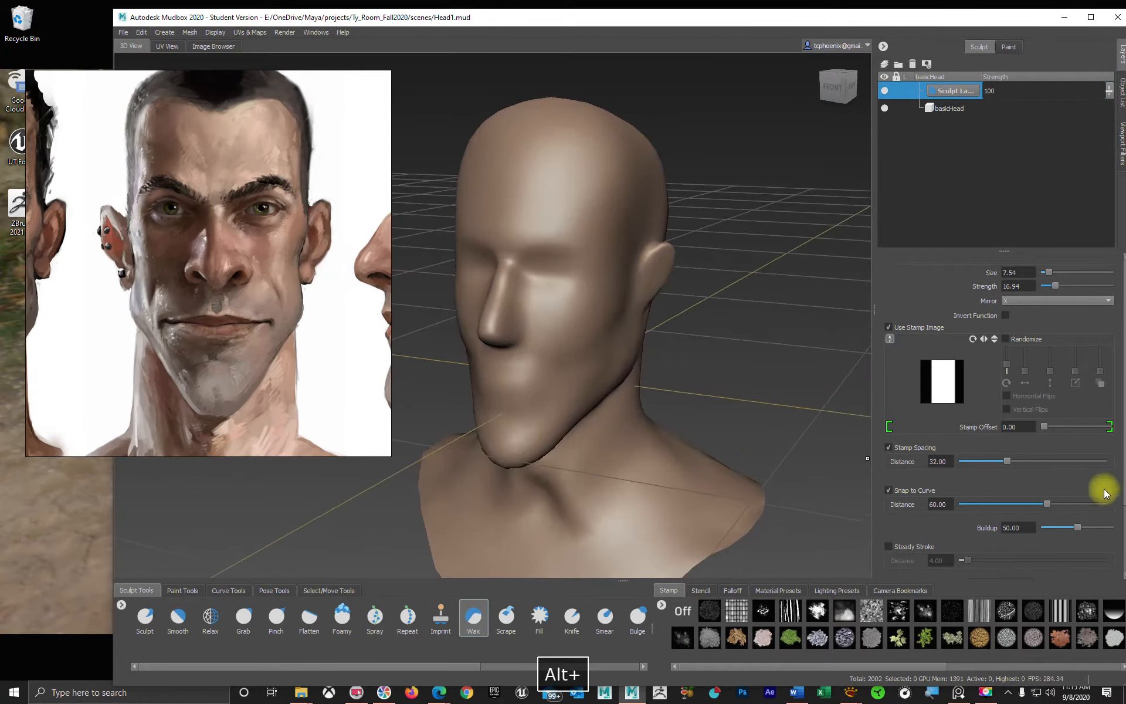
{"action": "scroll", "coordinate": [1105, 493], "scroll_direction": "down", "scroll_amount": 3}
{"action": "left_click", "coordinate": [993, 512]}
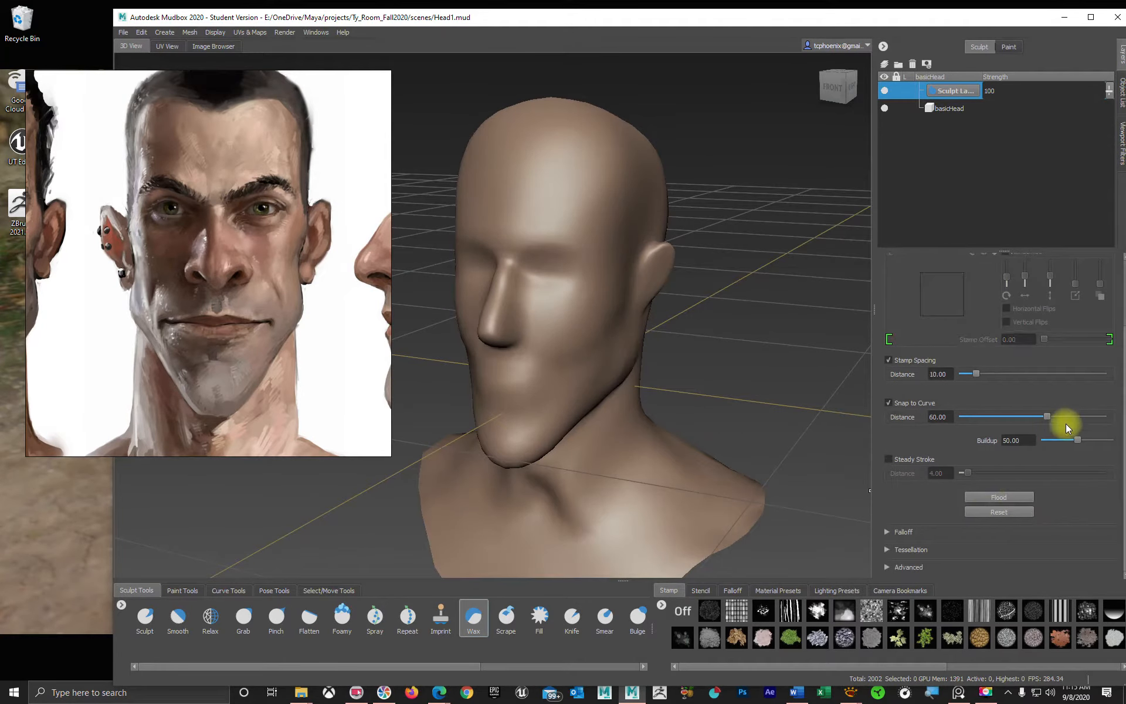
{"action": "scroll", "coordinate": [1034, 316], "scroll_direction": "up", "scroll_amount": 3}
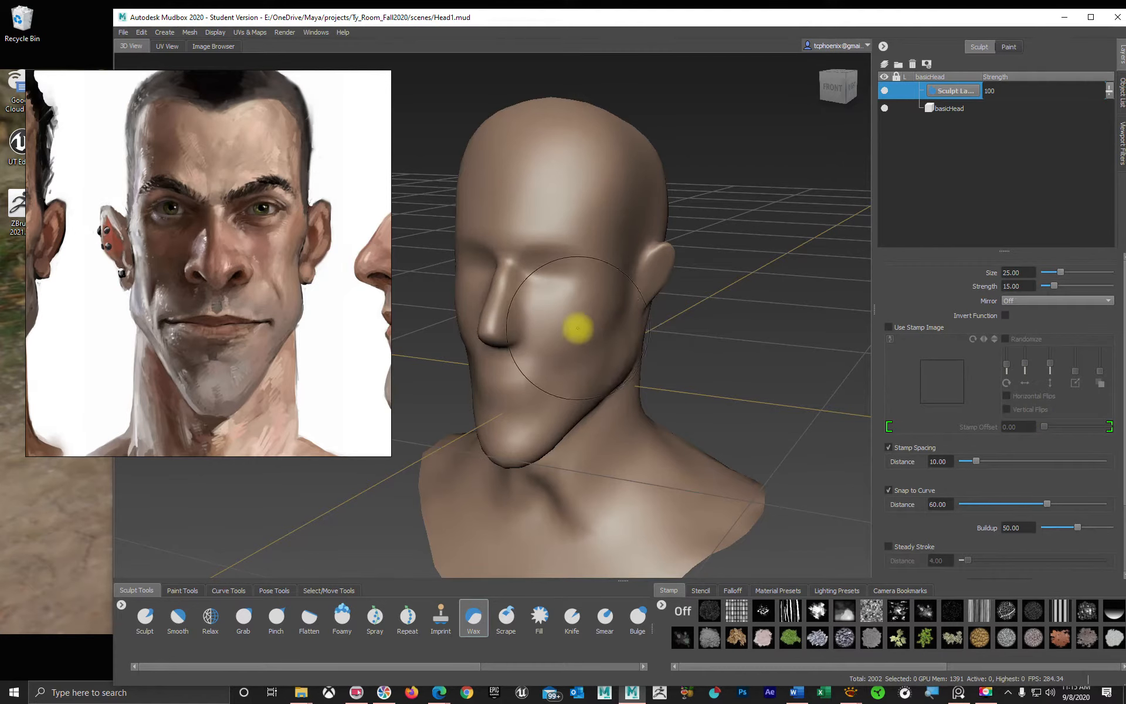
- Shrink the Wax brush to size 12.13 and set its mirroring to X
{"action": "key", "text": "b"}
{"action": "left_click_drag", "start_coordinate": [583, 332], "coordinate": [548, 331]}
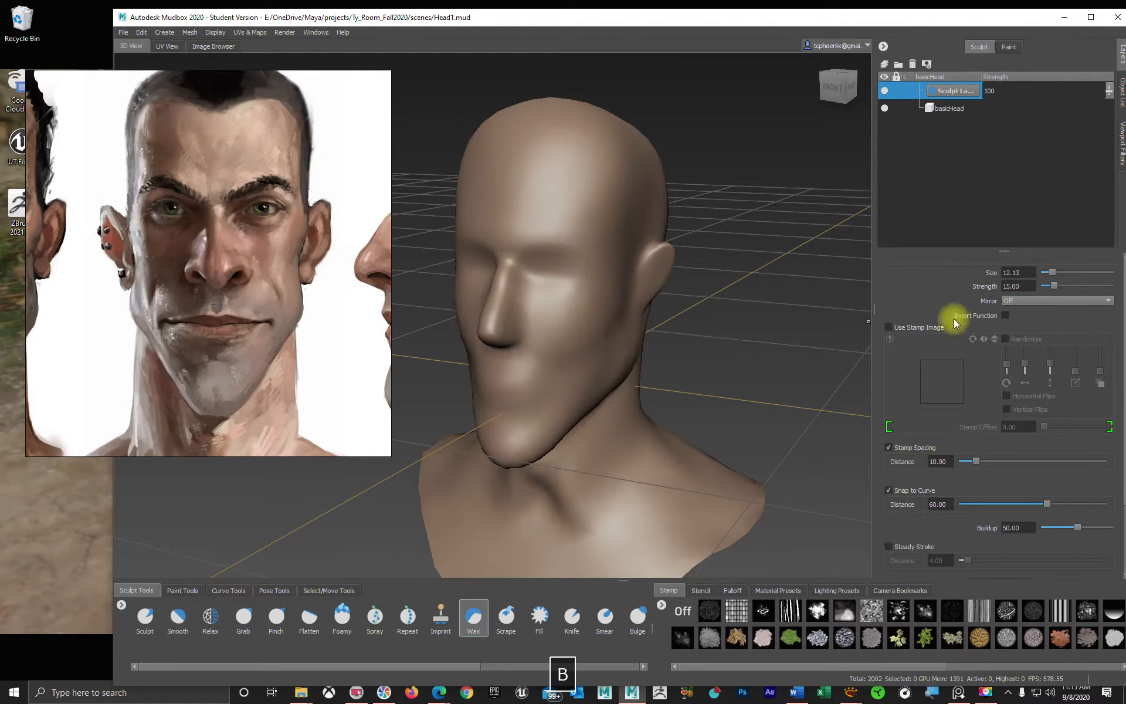
{"action": "left_click", "coordinate": [1037, 301]}
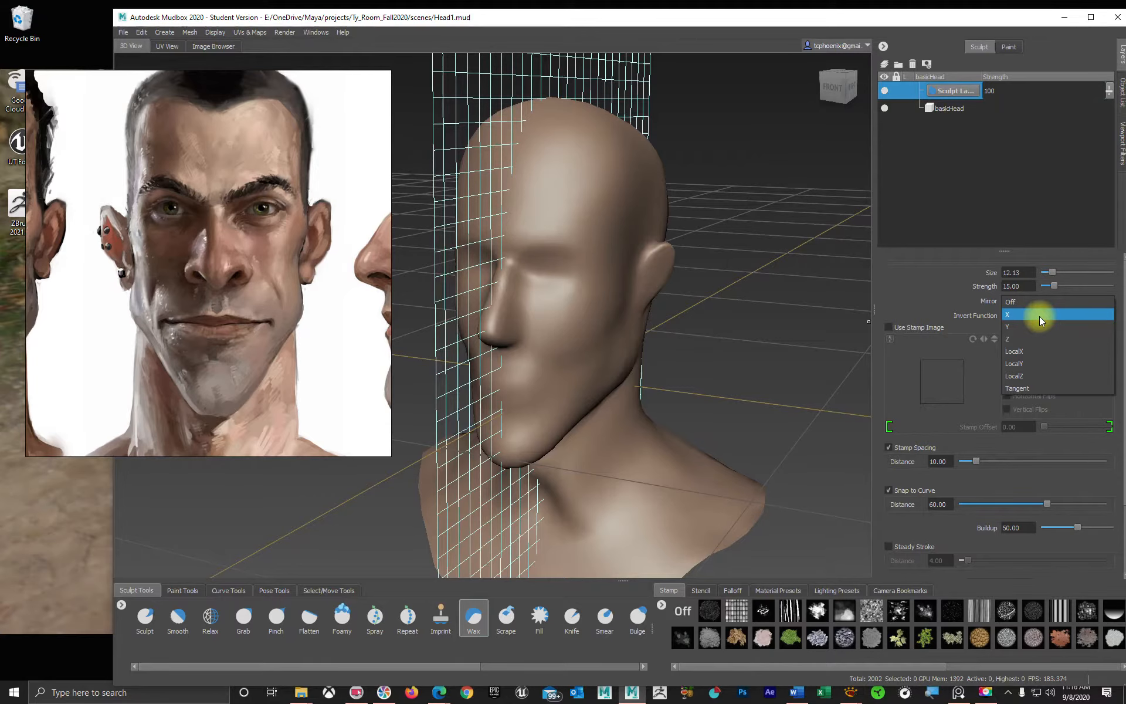
{"action": "left_click", "coordinate": [1040, 315]}
- Try a mirrored Wax stroke on the cheek, check it from another angle, and undo it
{"action": "mouse_move", "coordinate": [571, 306]}
{"action": "left_mouse_down"}
{"action": "mouse_move", "coordinate": [551, 311]}
{"action": "mouse_move", "coordinate": [604, 306]}
{"action": "mouse_move", "coordinate": [589, 302]}
{"action": "mouse_move", "coordinate": [572, 331]}
{"action": "left_mouse_up"}
{"action": "left_click_drag", "start_coordinate": [554, 403], "coordinate": [584, 382], "text": "alt"}
{"action": "key", "text": "ctrl+z"}
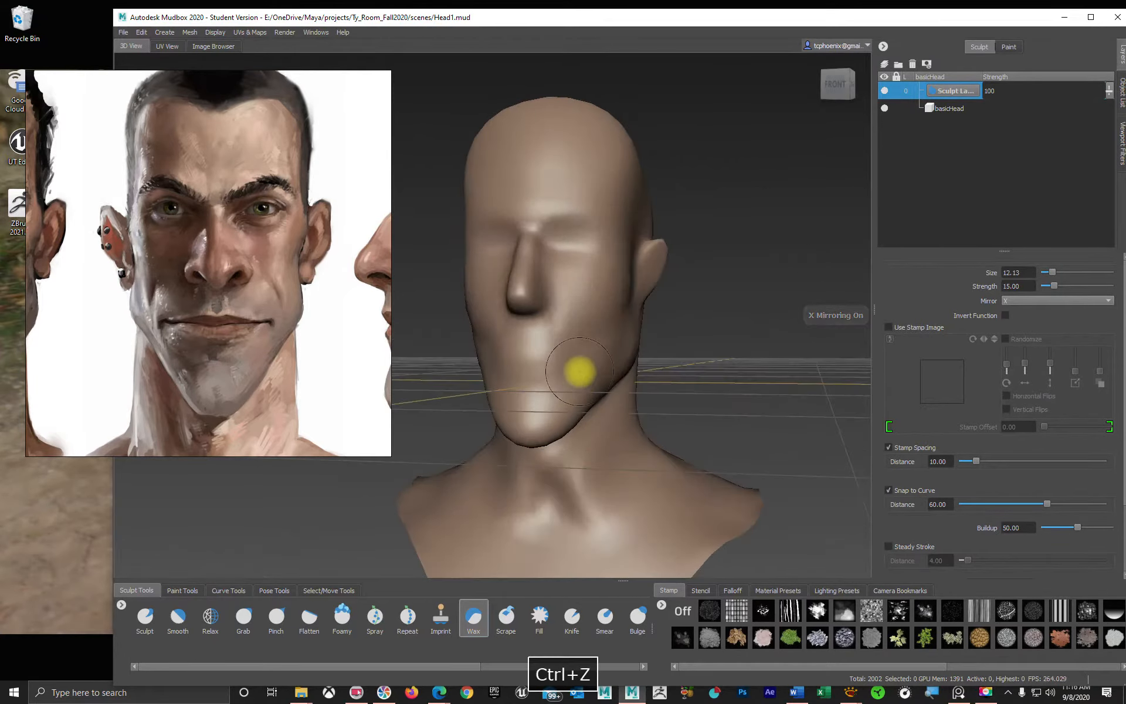
- Try Wax strokes across the cheek at strength 0.94, and undo them
{"action": "mouse_move", "coordinate": [608, 327]}
{"action": "left_mouse_down", "text": "alt"}
{"action": "mouse_move", "coordinate": [651, 351]}
{"action": "mouse_move", "coordinate": [633, 360]}
{"action": "mouse_move", "coordinate": [604, 329]}
{"action": "left_mouse_up", "text": "alt"}
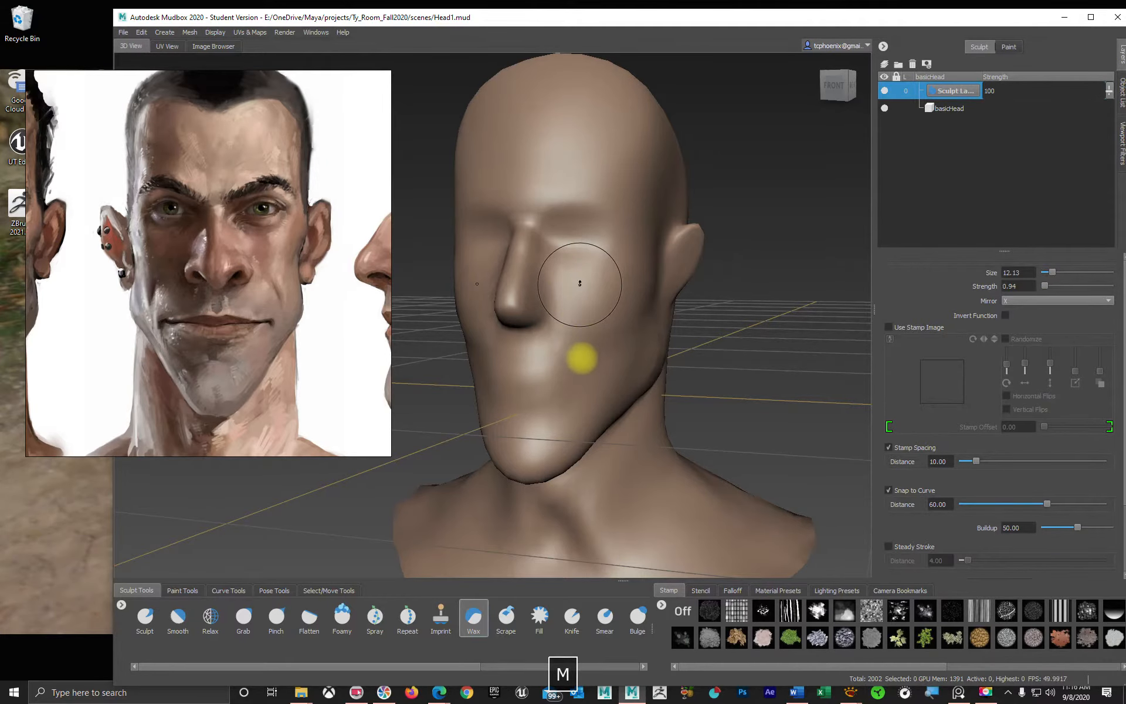
{"action": "left_click_drag", "start_coordinate": [579, 284], "coordinate": [643, 319]}
{"action": "mouse_move", "coordinate": [695, 397]}
{"action": "left_mouse_down", "text": "alt"}
{"action": "mouse_move", "coordinate": [621, 403]}
{"action": "mouse_move", "coordinate": [659, 403]}
{"action": "mouse_move", "coordinate": [669, 390]}
{"action": "left_mouse_up", "text": "alt"}
{"action": "key", "text": "ctrl+z"}
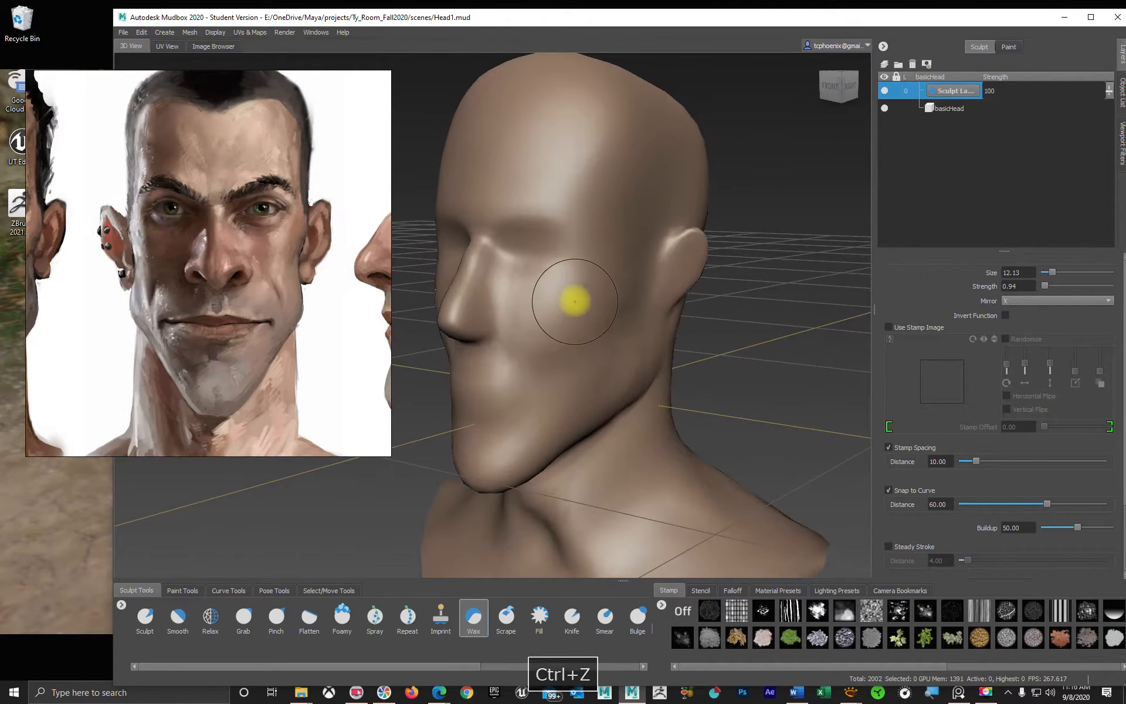
- Try Wax strokes on the cheek at strengths 12.74 and 20.01, undoing them after each test
{"action": "key", "text": "m"}
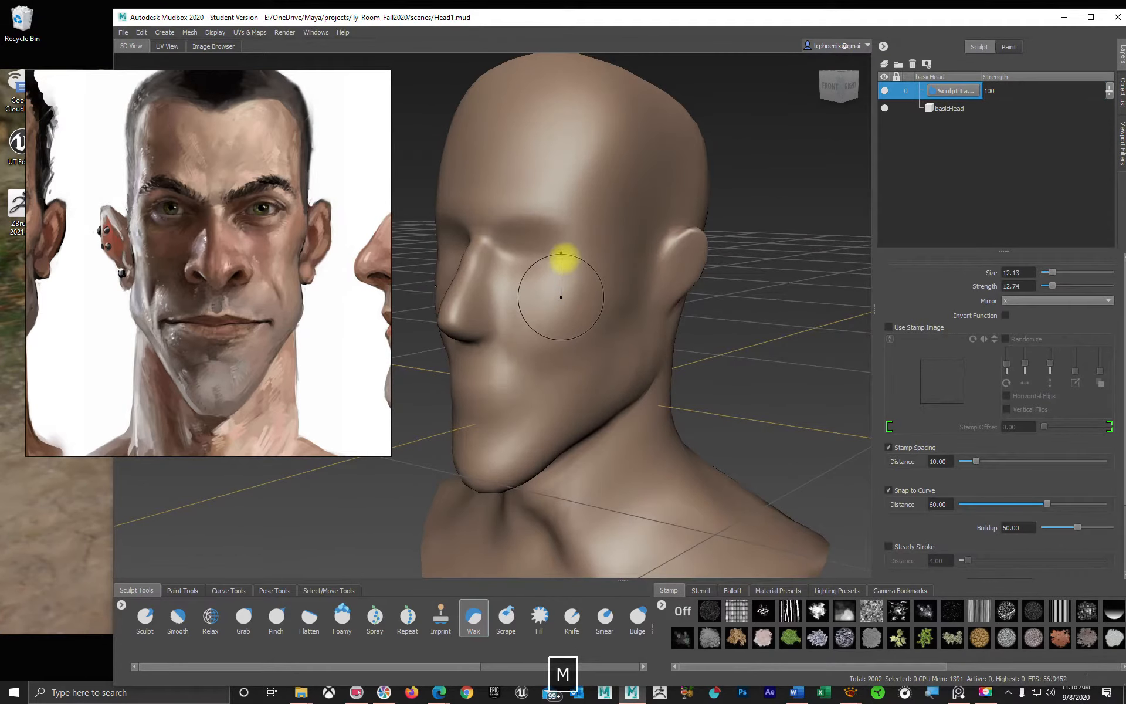
{"action": "key", "text": "ctrl+z"}
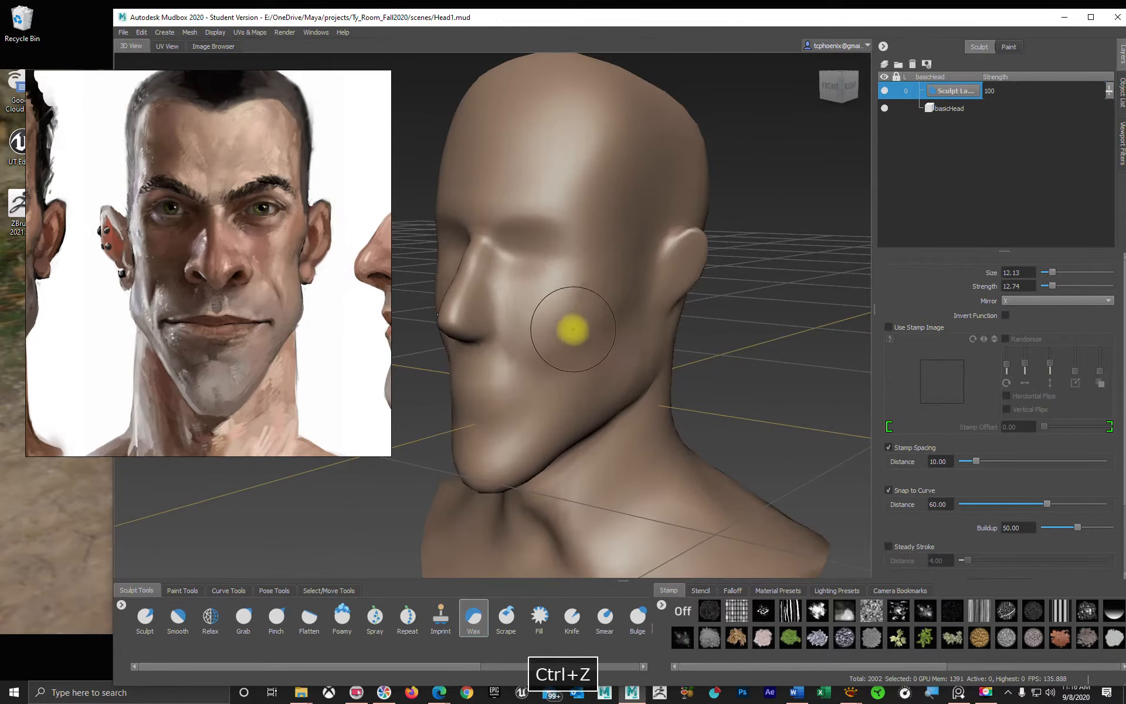
{"action": "key", "text": "m"}
{"action": "left_click_drag", "start_coordinate": [572, 333], "coordinate": [572, 274]}
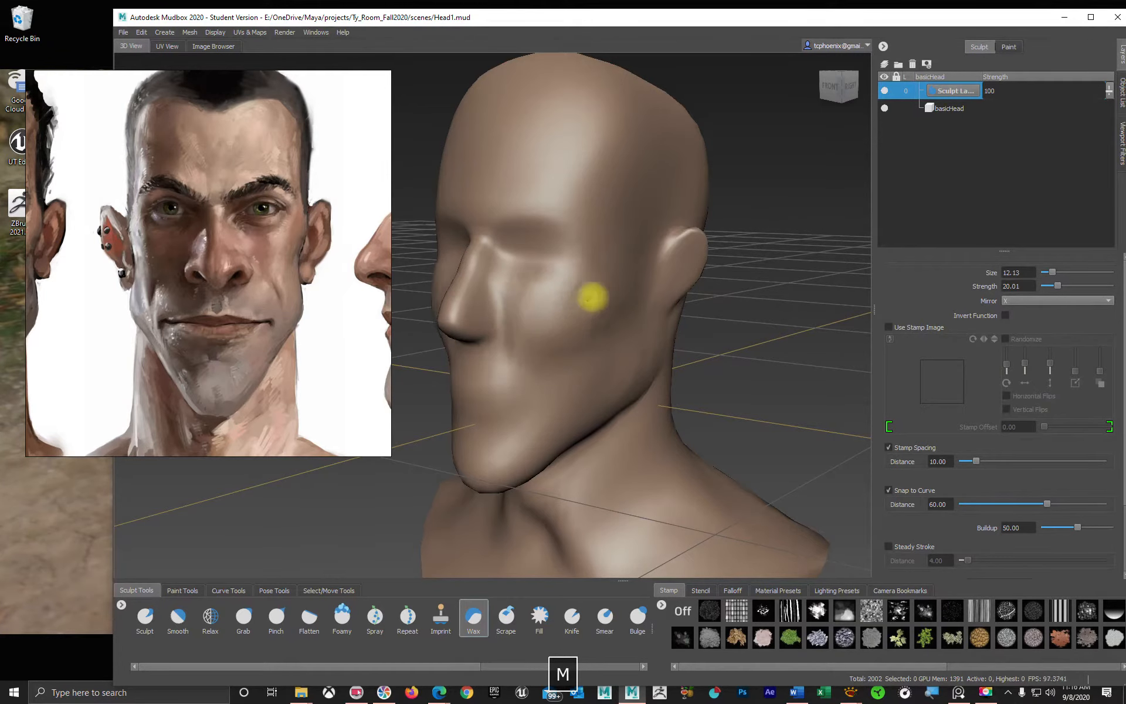
{"action": "mouse_move", "coordinate": [576, 321]}
{"action": "left_mouse_down", "text": "alt"}
{"action": "mouse_move", "coordinate": [586, 350]}
{"action": "mouse_move", "coordinate": [586, 245]}
{"action": "left_mouse_up", "text": "alt"}
{"action": "key", "text": "ctrl+z"}
- Try a Wax stroke on the cheek at strength 12.12, and undo it
{"action": "key", "text": "m"}
{"action": "left_click_drag", "start_coordinate": [578, 345], "coordinate": [583, 343]}
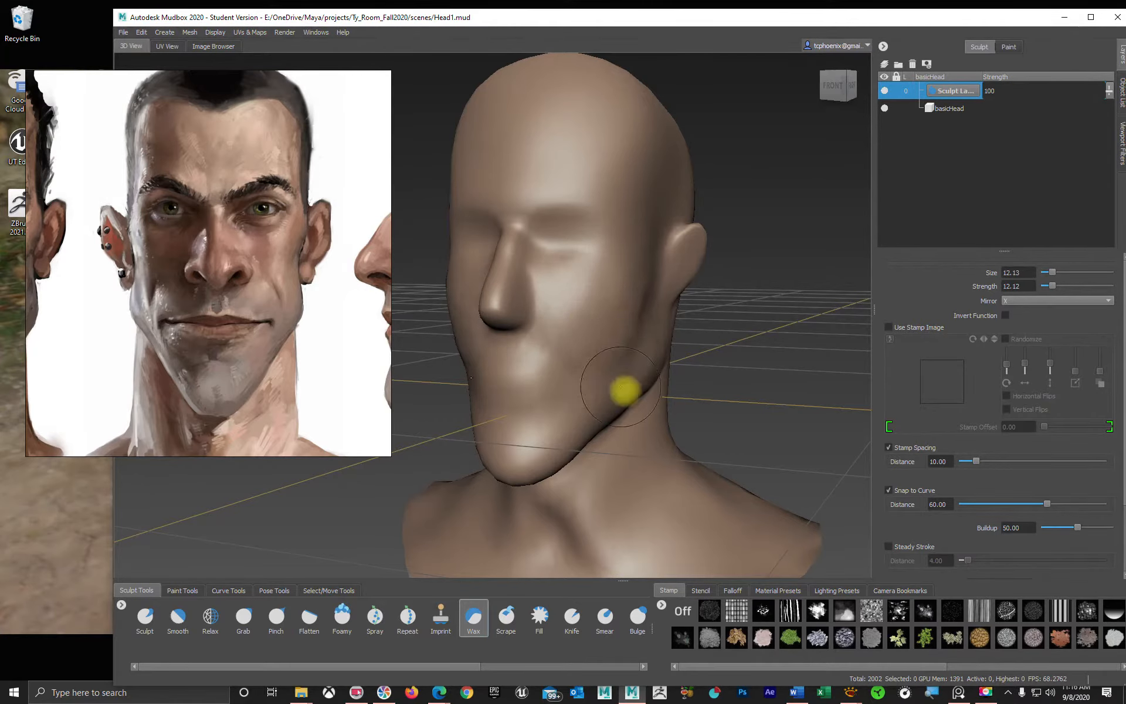
{"action": "left_click_drag", "start_coordinate": [623, 390], "coordinate": [601, 385], "text": "alt"}
{"action": "key", "text": "ctrl+z"}
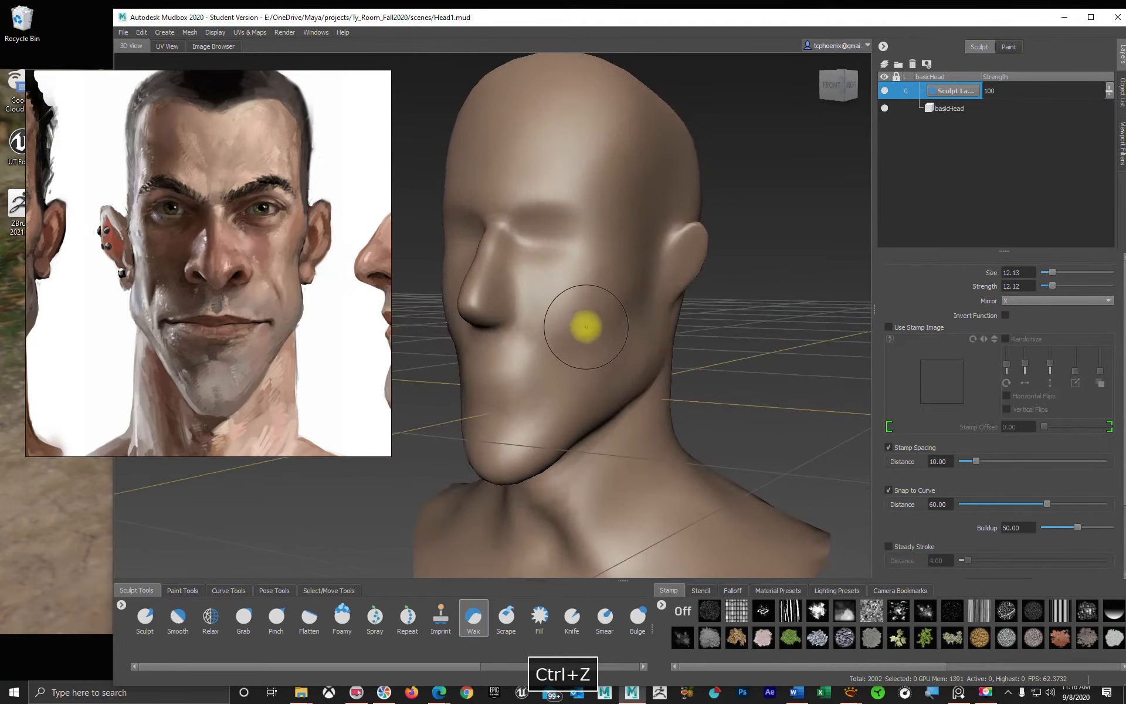
- Set the Wax brush to size 9.10 and strength 13.28, and build up the cheekbones and jaw corners
{"action": "key", "text": "m"}
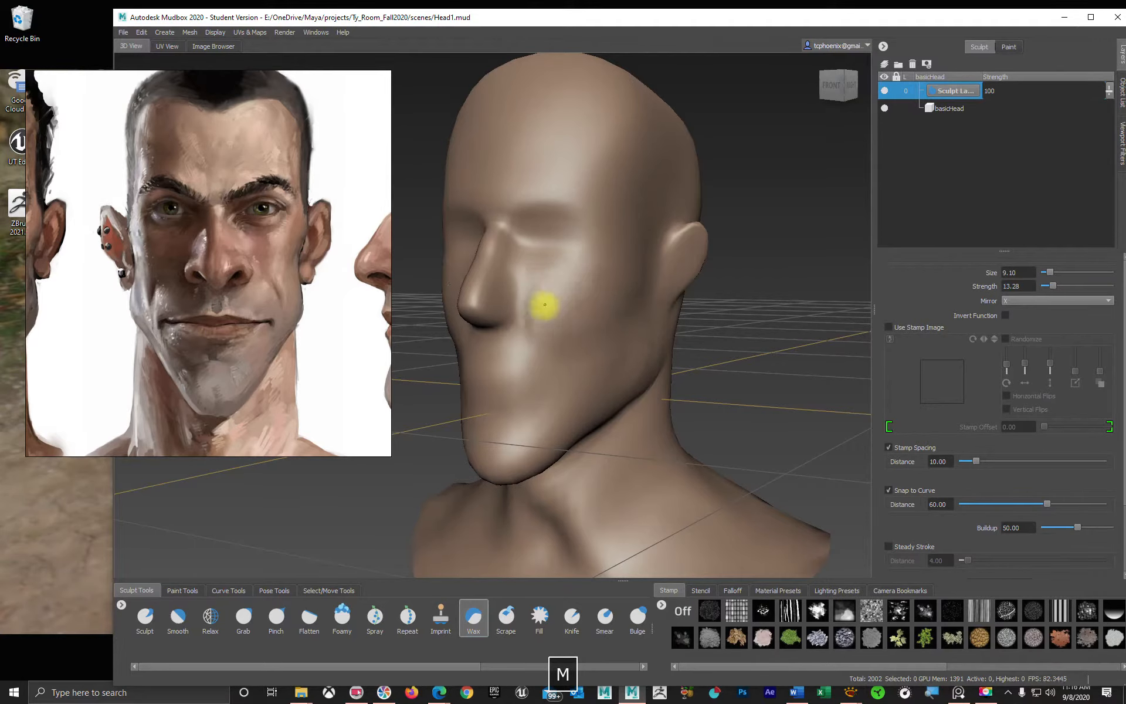
{"action": "left_click_drag", "start_coordinate": [583, 272], "coordinate": [579, 334], "text": "alt"}
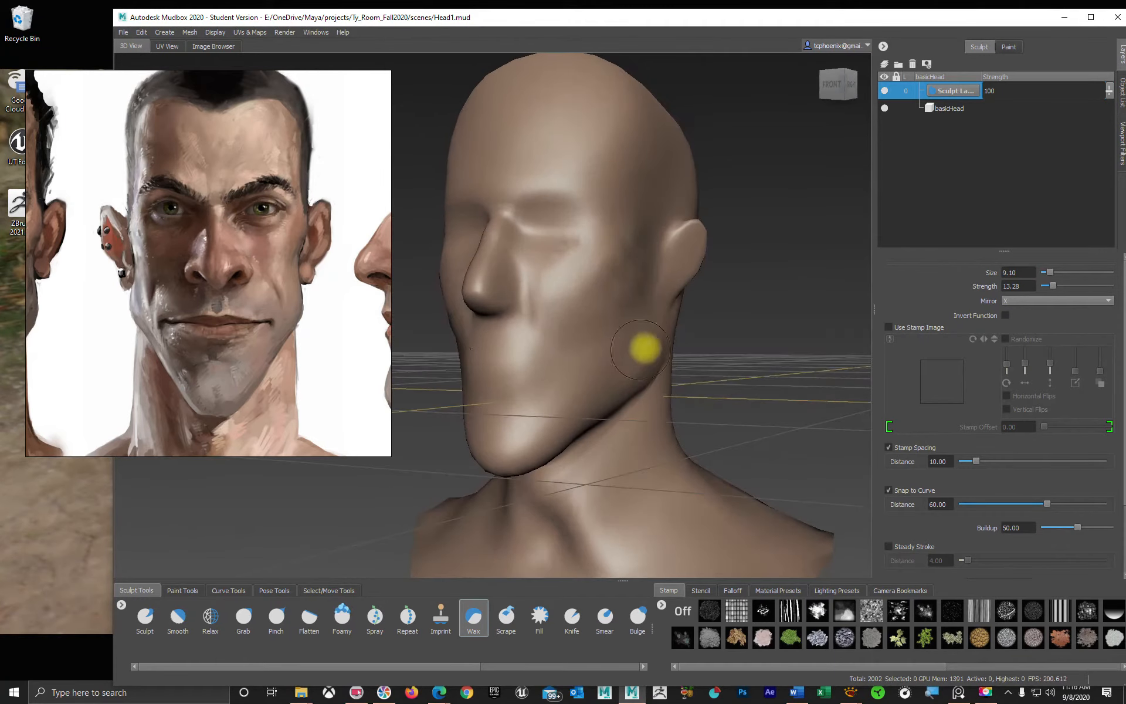
{"action": "left_click_drag", "start_coordinate": [666, 402], "coordinate": [624, 379], "text": "alt"}
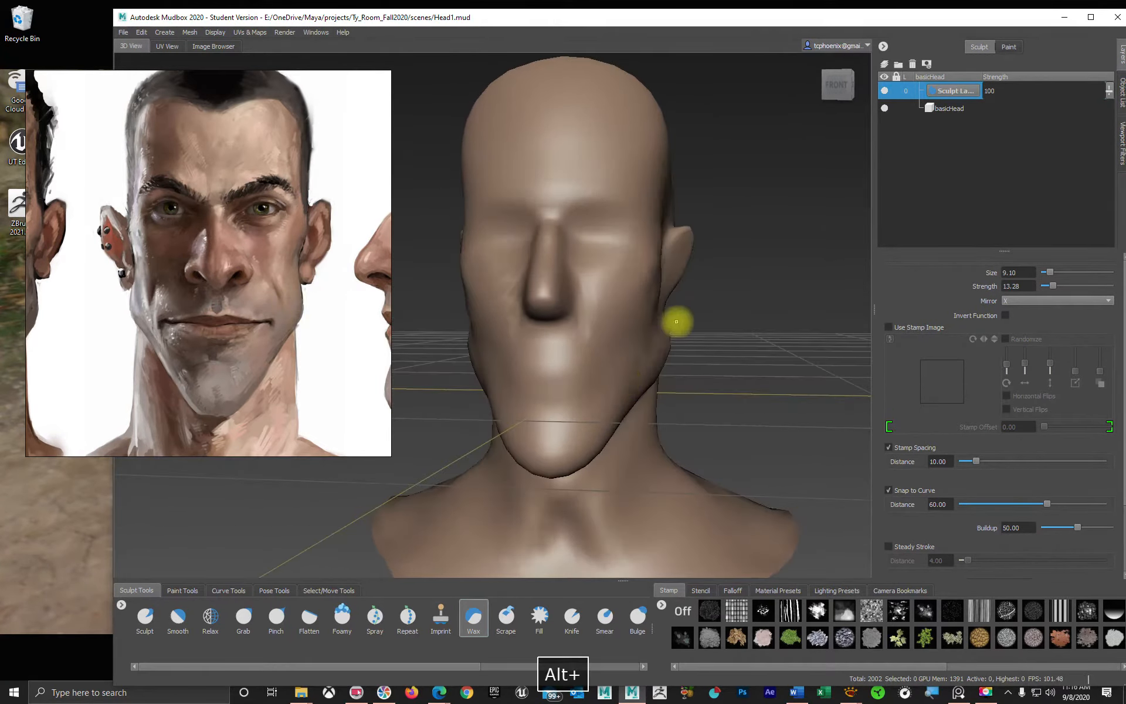
{"action": "left_click_drag", "start_coordinate": [676, 322], "coordinate": [642, 332], "text": "alt"}
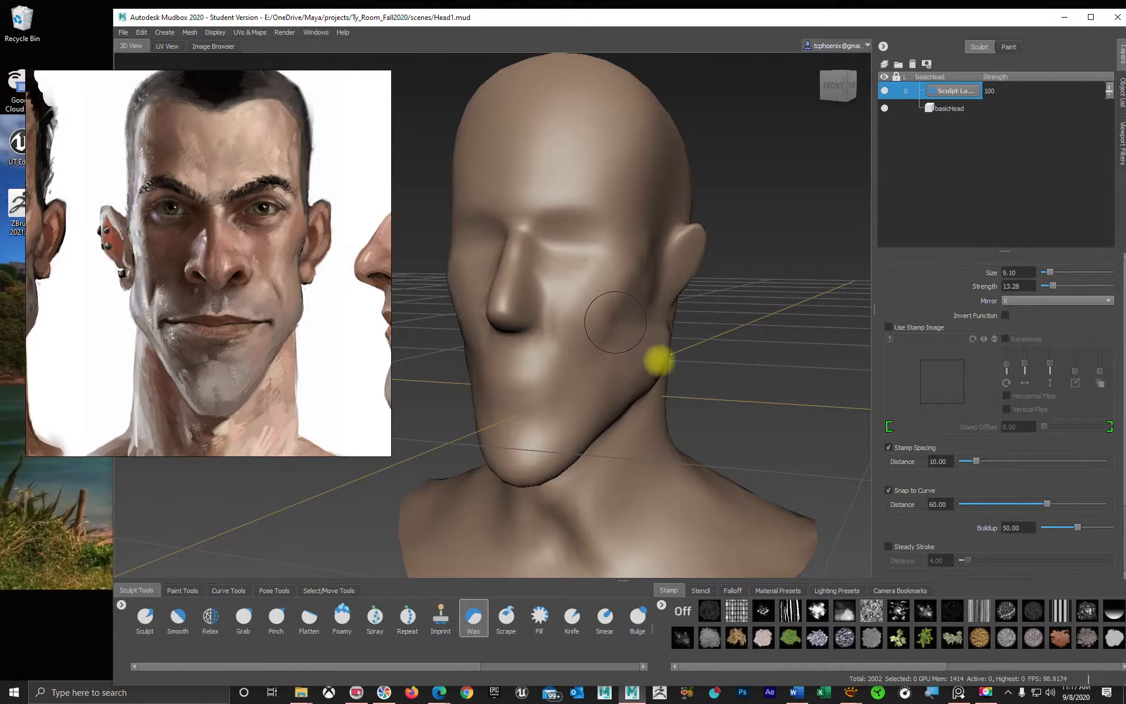
- Carve the hollow below the cheekbone with inverted Wax strokes, undo the excess, and smooth the cheek
{"action": "key", "text": "ctrl"}
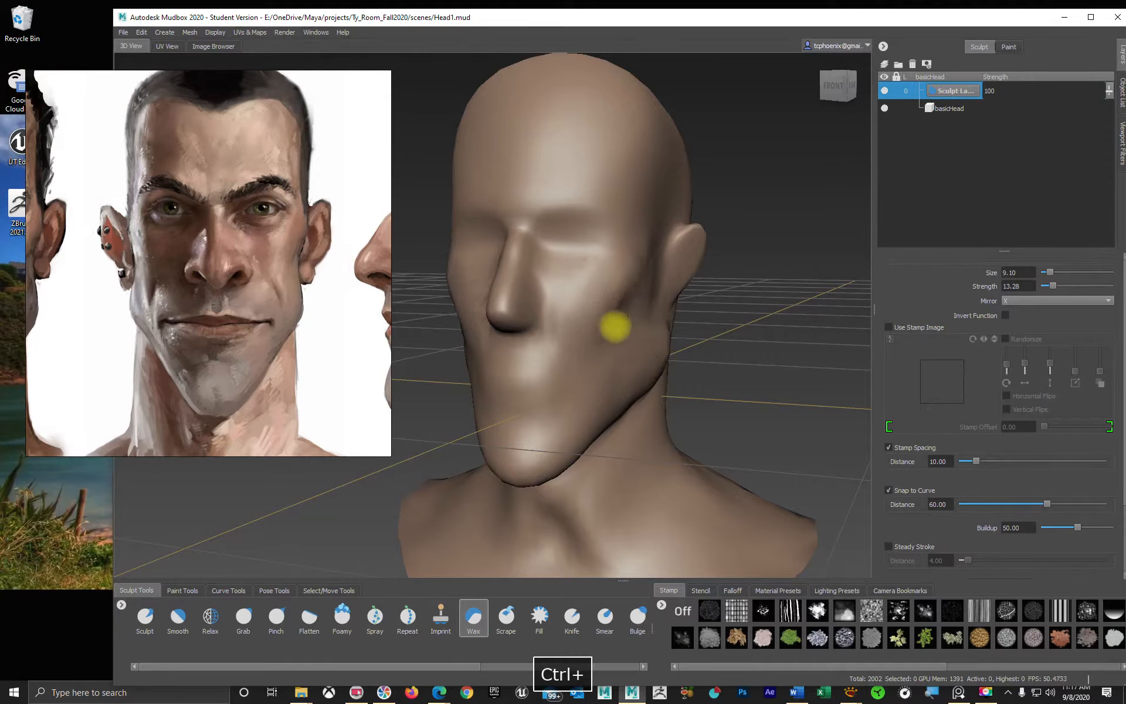
{"action": "key", "text": "ctrl+z"}
{"action": "key", "text": "shift"}
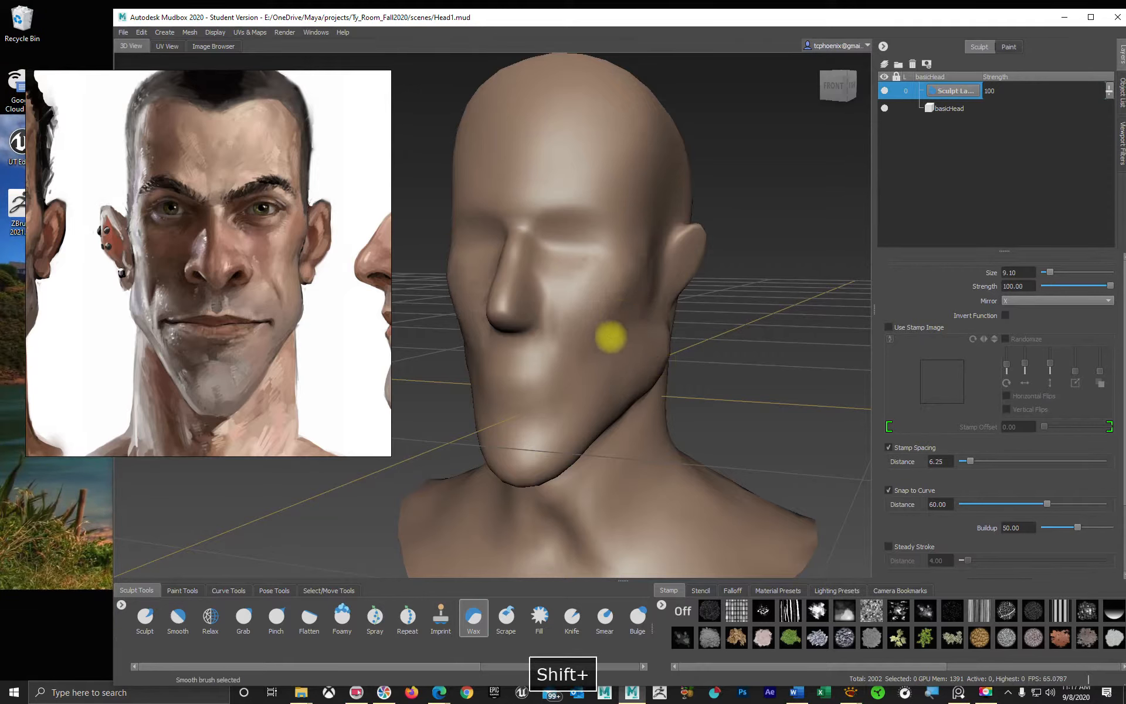
{"action": "left_click_drag", "start_coordinate": [631, 324], "coordinate": [658, 370], "text": "alt+shift"}
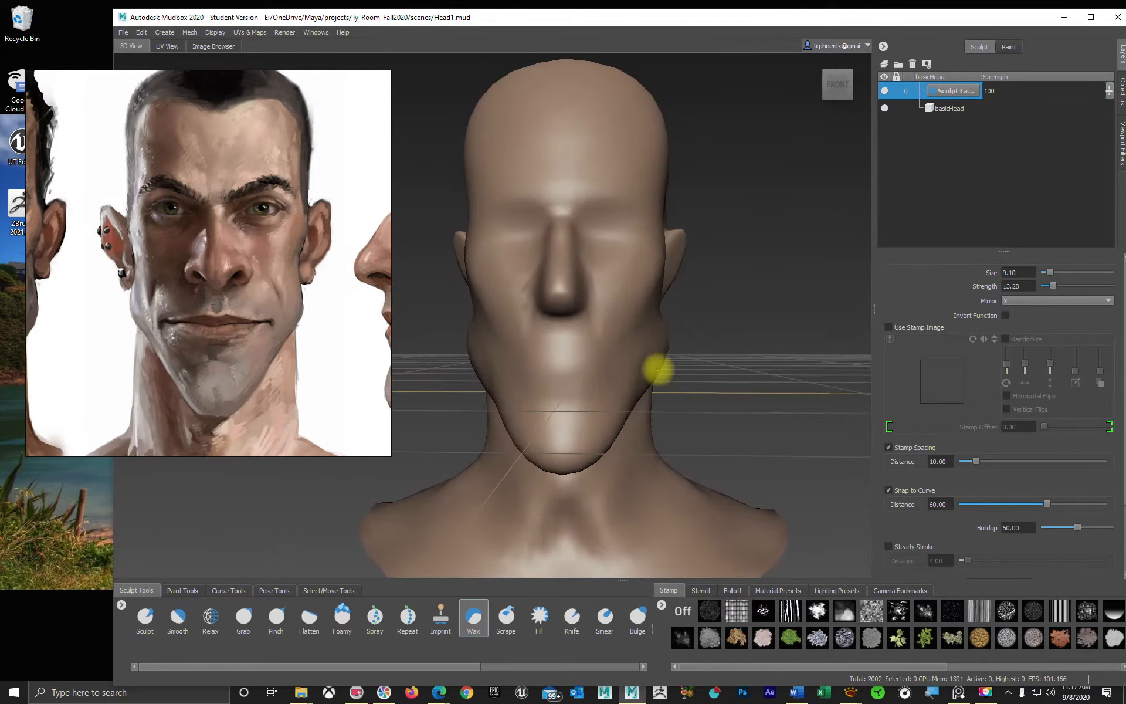
- Bulk out the sides of the jaw and carve the cheek hollows toward the mouth, undoing the unwanted strokes around the upper lip
{"action": "mouse_move", "coordinate": [664, 314]}
{"action": "left_mouse_down"}
{"action": "mouse_move", "coordinate": [646, 359]}
{"action": "mouse_move", "coordinate": [649, 395]}
{"action": "mouse_move", "coordinate": [632, 409]}
{"action": "left_mouse_up"}
{"action": "left_click_drag", "start_coordinate": [598, 326], "coordinate": [639, 382], "text": "ctrl"}
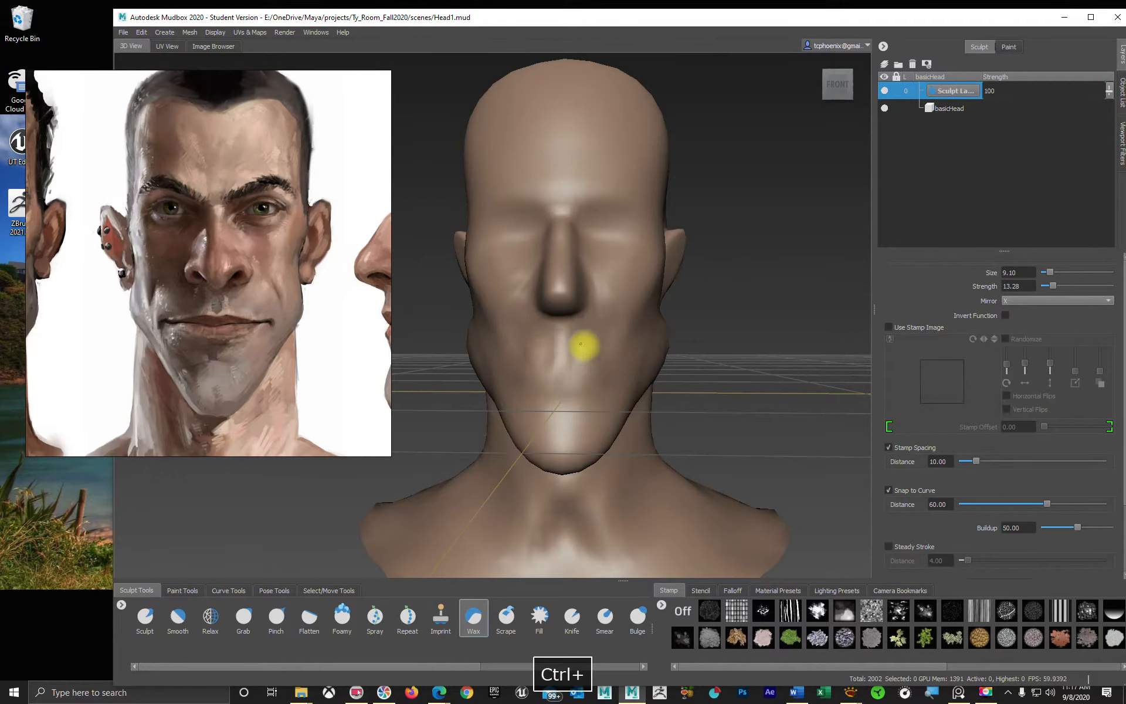
{"action": "left_click_drag", "start_coordinate": [686, 415], "coordinate": [624, 397], "text": "alt"}
{"action": "key", "text": "ctrl+z"}
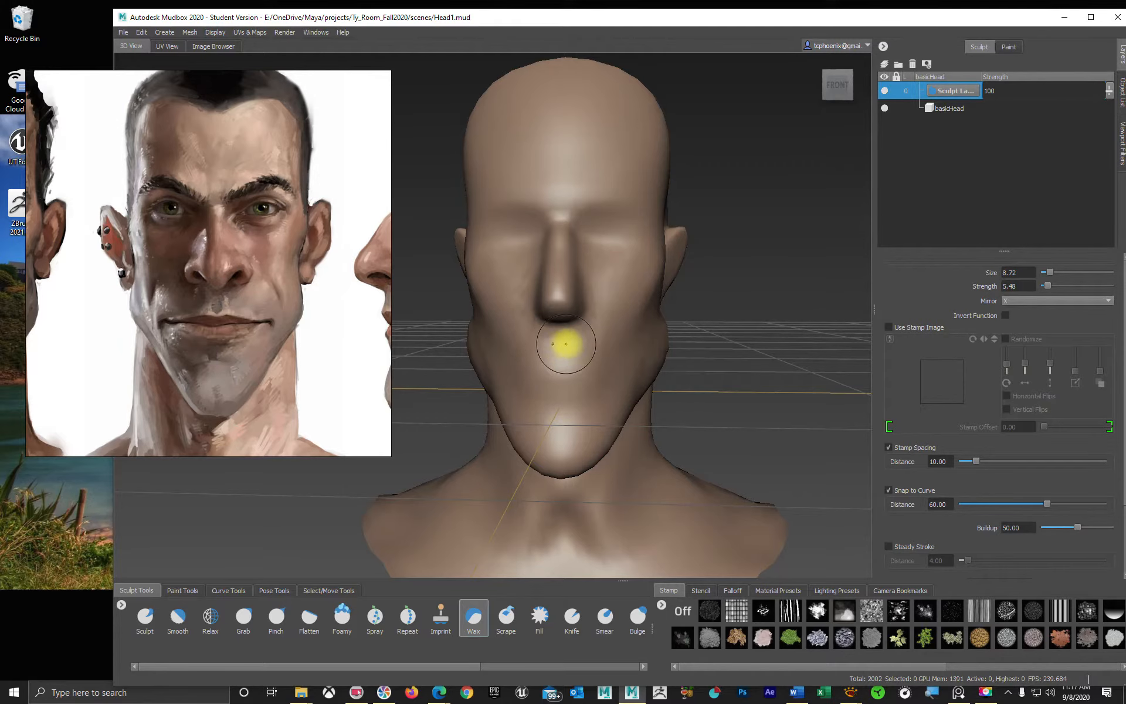
{"action": "key", "text": "ctrl+z"}
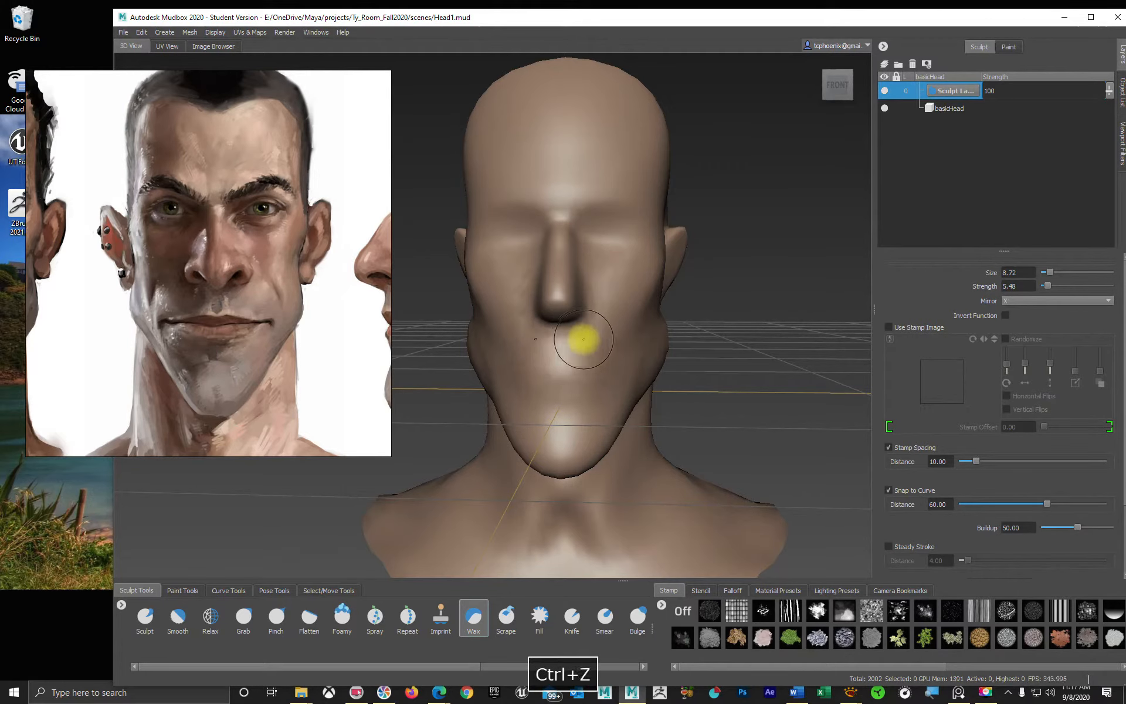
- Set the Wax brush strength to 15.05 and build up the brow ridge over both eyes, undoing the weaker test strokes
{"action": "left_click_drag", "start_coordinate": [623, 359], "coordinate": [473, 365], "text": "alt"}
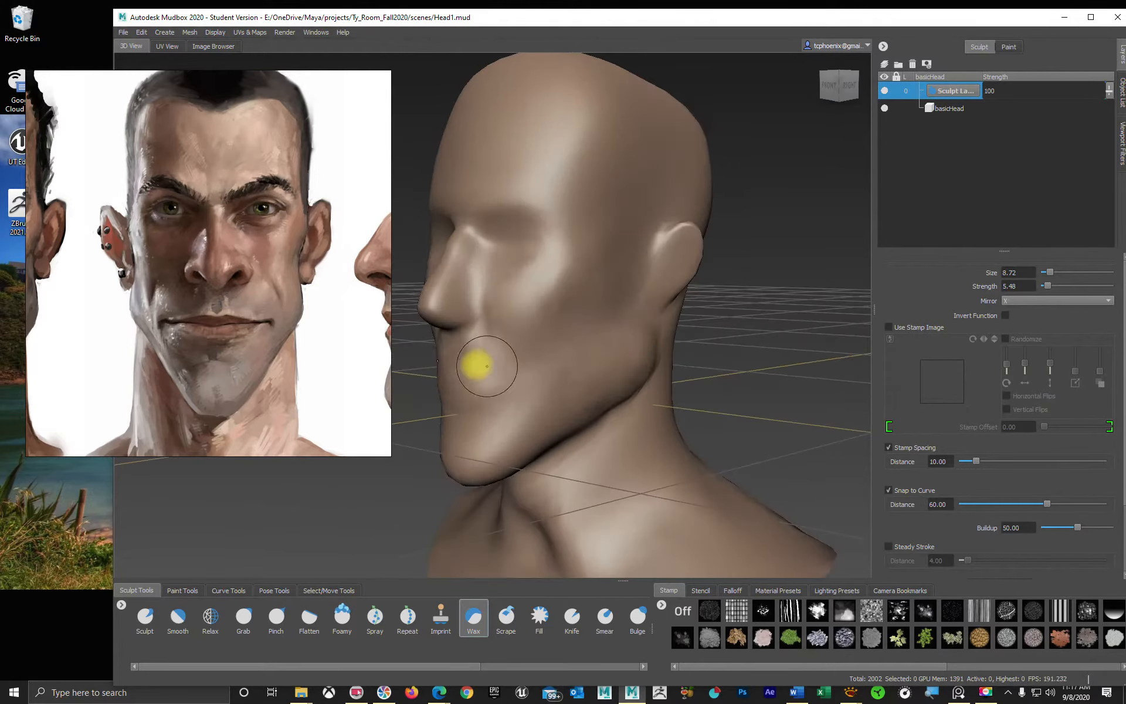
{"action": "left_click_drag", "start_coordinate": [539, 352], "coordinate": [536, 327], "text": "alt"}
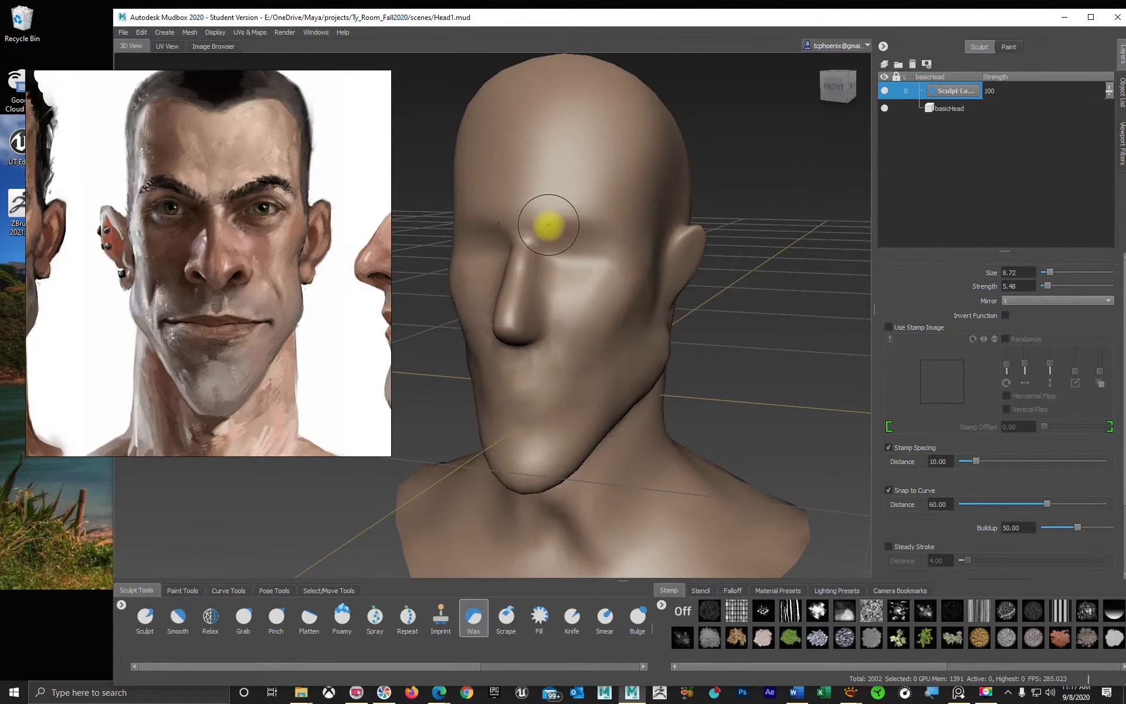
{"action": "key", "text": "ctrl+z"}
{"action": "key", "text": "m"}
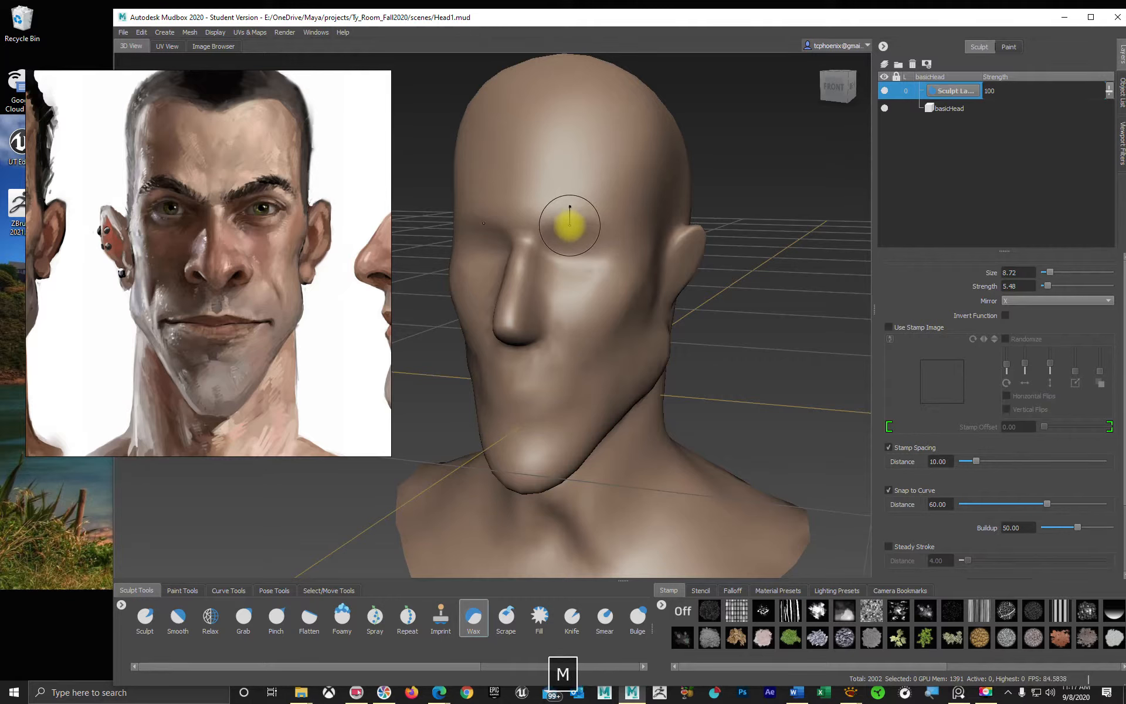
{"action": "mouse_move", "coordinate": [570, 212]}
{"action": "left_mouse_down"}
{"action": "mouse_move", "coordinate": [569, 201]}
{"action": "mouse_move", "coordinate": [604, 218]}
{"action": "mouse_move", "coordinate": [571, 220]}
{"action": "mouse_move", "coordinate": [591, 277]}
{"action": "mouse_move", "coordinate": [476, 250]}
{"action": "mouse_move", "coordinate": [596, 249]}
{"action": "mouse_move", "coordinate": [588, 221]}
{"action": "left_mouse_up"}
{"action": "key", "text": "ctrl+z"}
{"action": "key", "text": "m"}
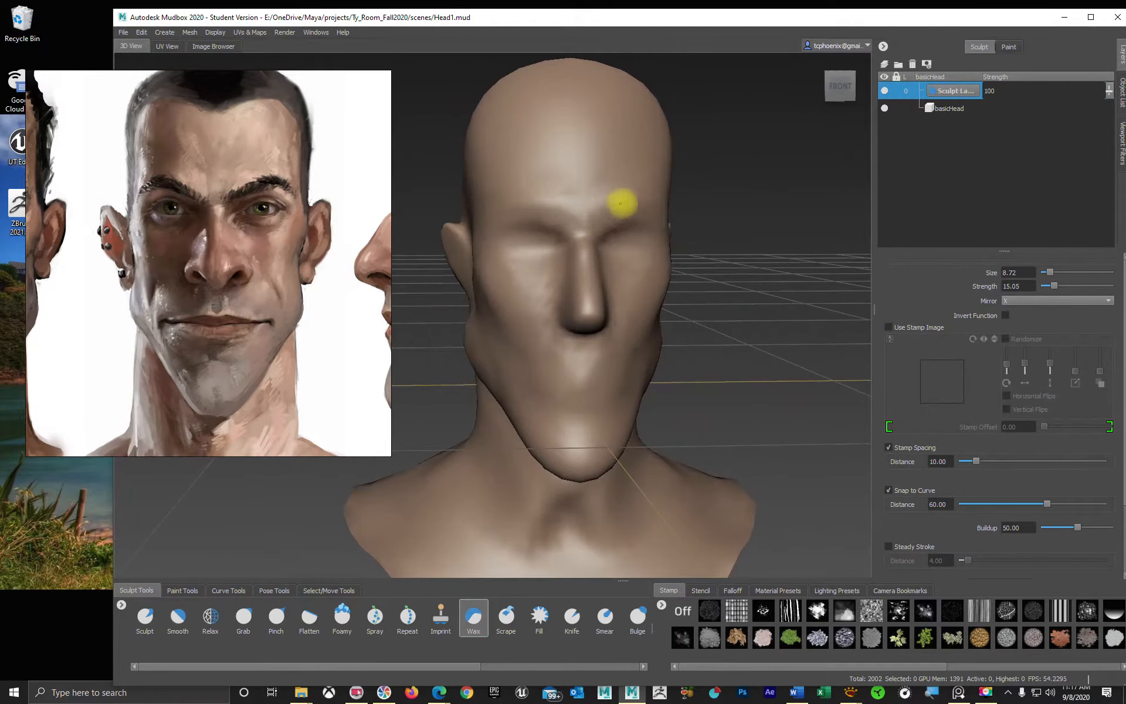
- Fade the sculpt layer's strength down and back to 100 to compare the sculpted head with its base shape
{"action": "mouse_move", "coordinate": [631, 279]}
{"action": "left_mouse_down", "text": "alt"}
{"action": "mouse_move", "coordinate": [628, 317]}
{"action": "mouse_move", "coordinate": [529, 315]}
{"action": "mouse_move", "coordinate": [624, 315]}
{"action": "mouse_move", "coordinate": [616, 289]}
{"action": "mouse_move", "coordinate": [636, 304]}
{"action": "mouse_move", "coordinate": [597, 315]}
{"action": "mouse_move", "coordinate": [482, 302]}
{"action": "mouse_move", "coordinate": [684, 289]}
{"action": "mouse_move", "coordinate": [696, 299]}
{"action": "left_mouse_up", "text": "alt"}
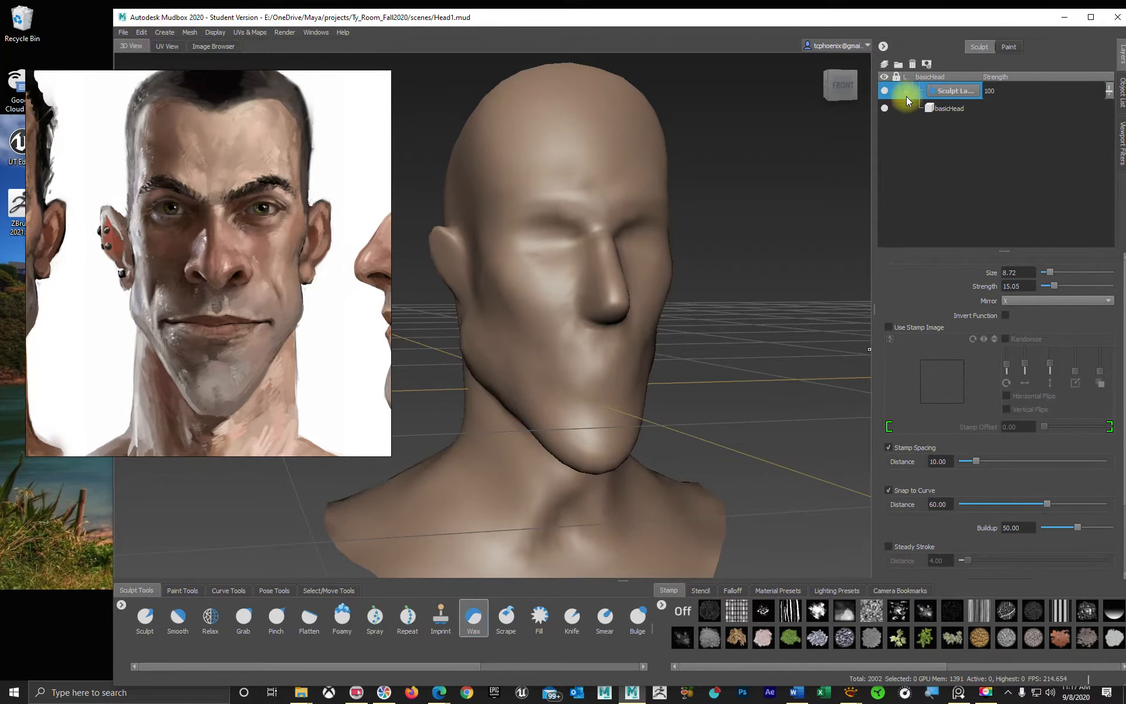
{"action": "left_click_drag", "start_coordinate": [774, 251], "coordinate": [680, 317], "text": "alt"}
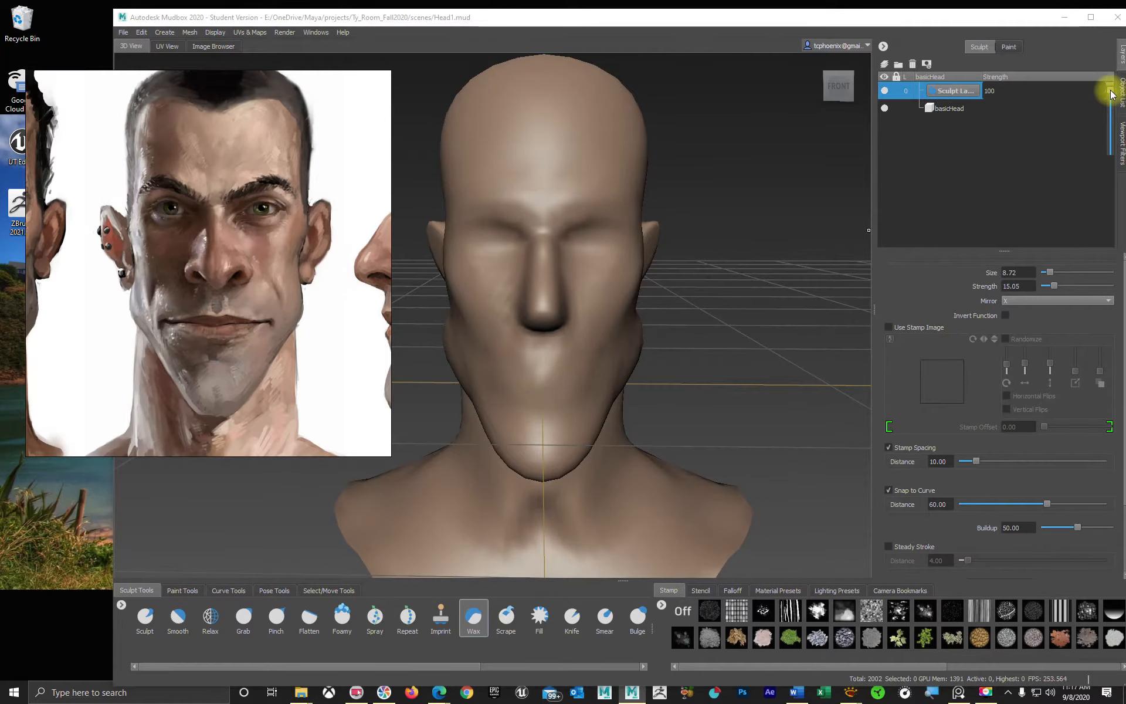
{"action": "mouse_move", "coordinate": [1111, 94]}
{"action": "left_mouse_down"}
{"action": "mouse_move", "coordinate": [1106, 179]}
{"action": "mouse_move", "coordinate": [1108, 134]}
{"action": "left_mouse_up"}
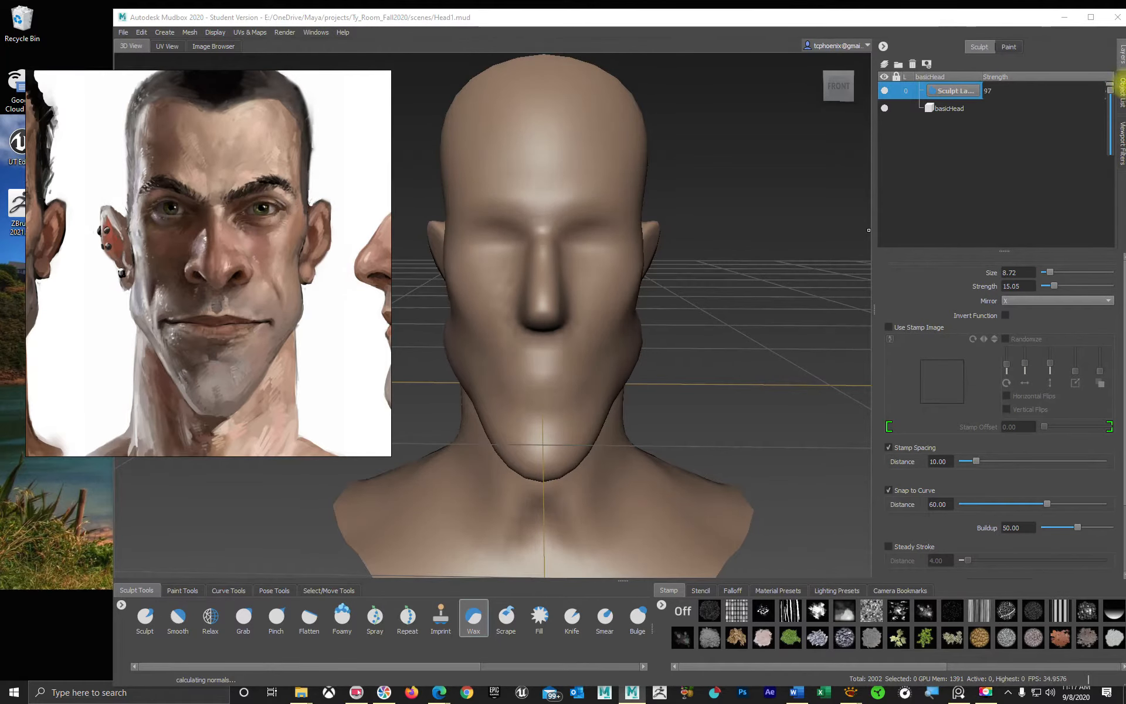
{"action": "mouse_move", "coordinate": [1123, 77]}
{"action": "left_mouse_down"}
{"action": "mouse_move", "coordinate": [1124, 189]}
{"action": "mouse_move", "coordinate": [1125, 66]}
{"action": "mouse_move", "coordinate": [1101, 199]}
{"action": "mouse_move", "coordinate": [1124, 60]}
{"action": "left_mouse_up"}
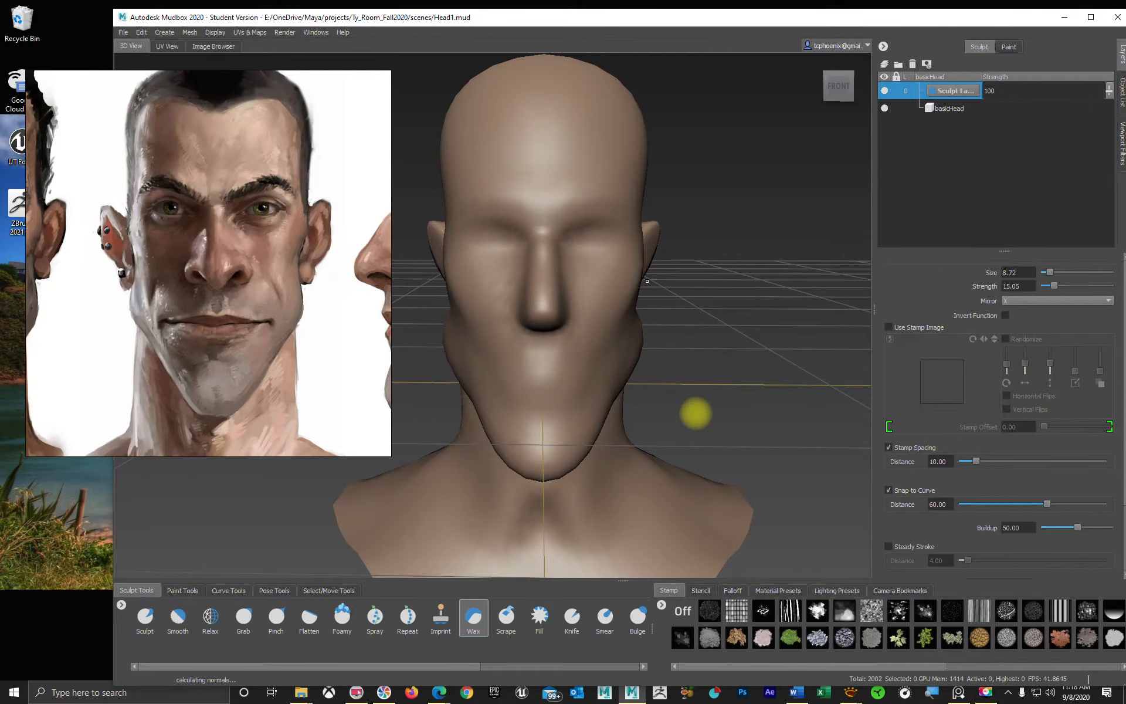
{"action": "left_click_drag", "start_coordinate": [695, 414], "coordinate": [698, 411], "text": "alt"}
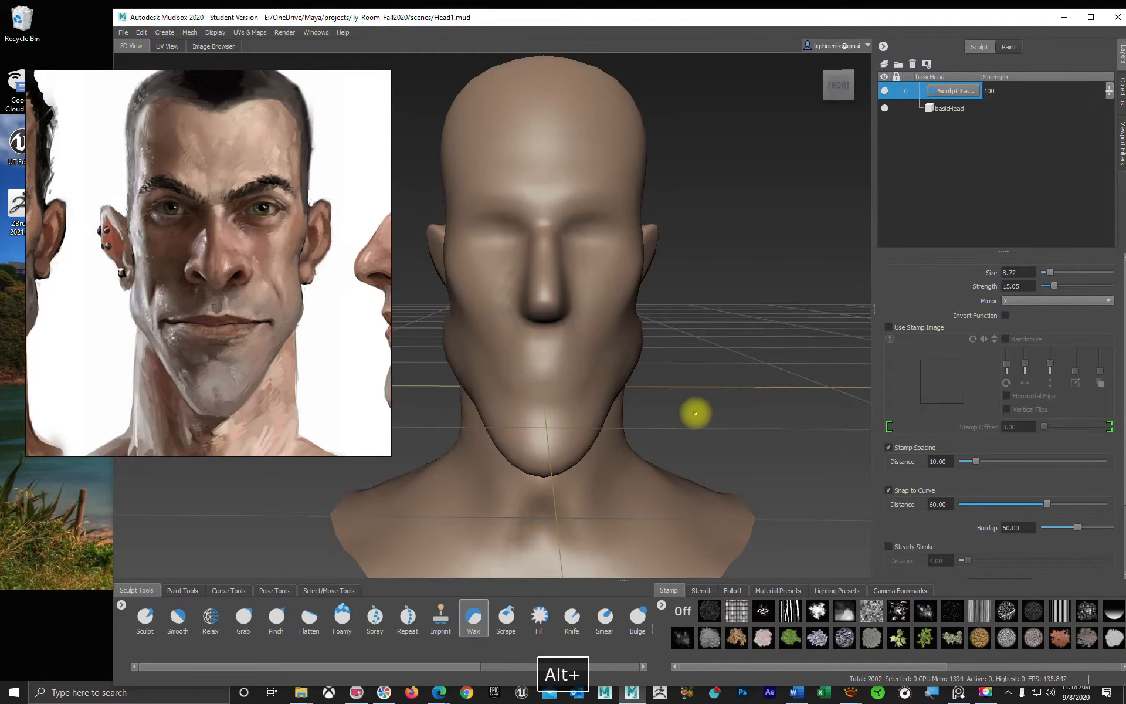
- Add a second sculpt layer and subdivide the head mesh twice to level 2
{"action": "left_click", "coordinate": [886, 63]}
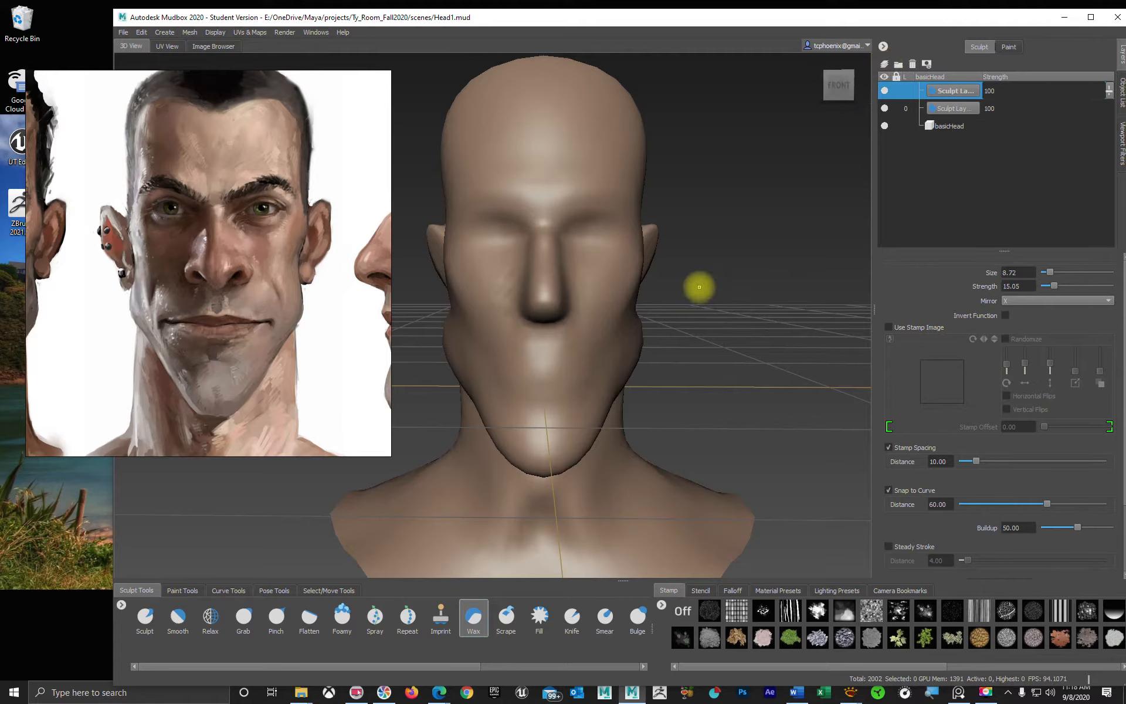
{"action": "key", "text": "shift+d"}
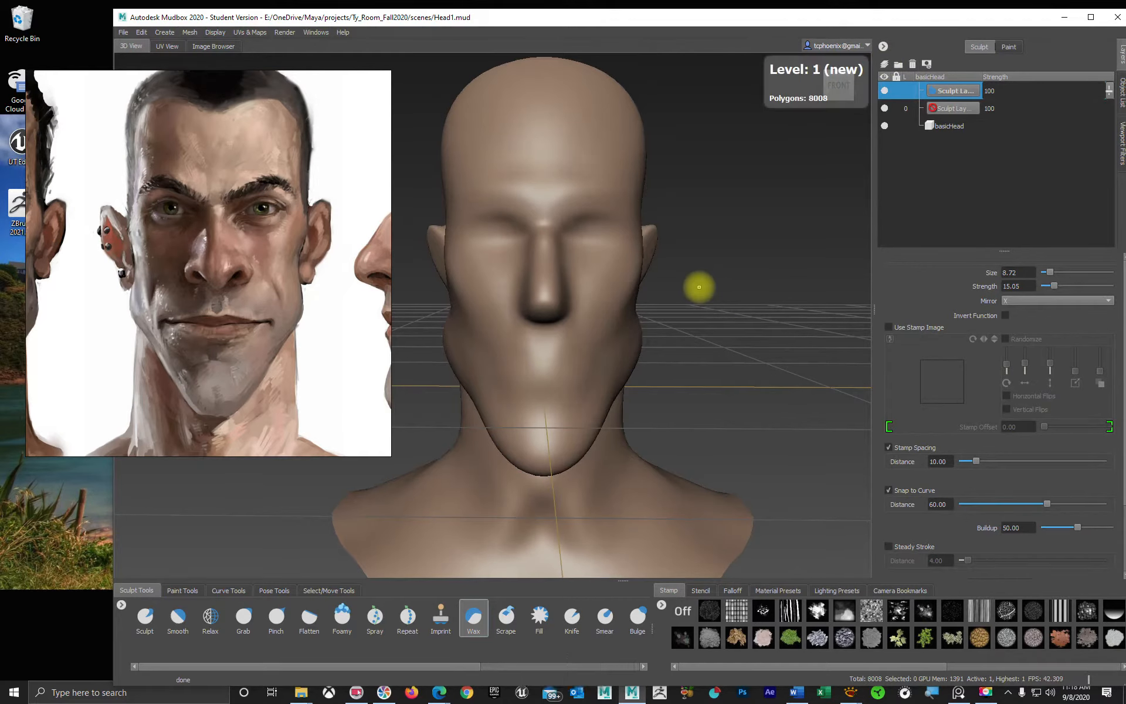
{"action": "key", "text": "shift+d"}
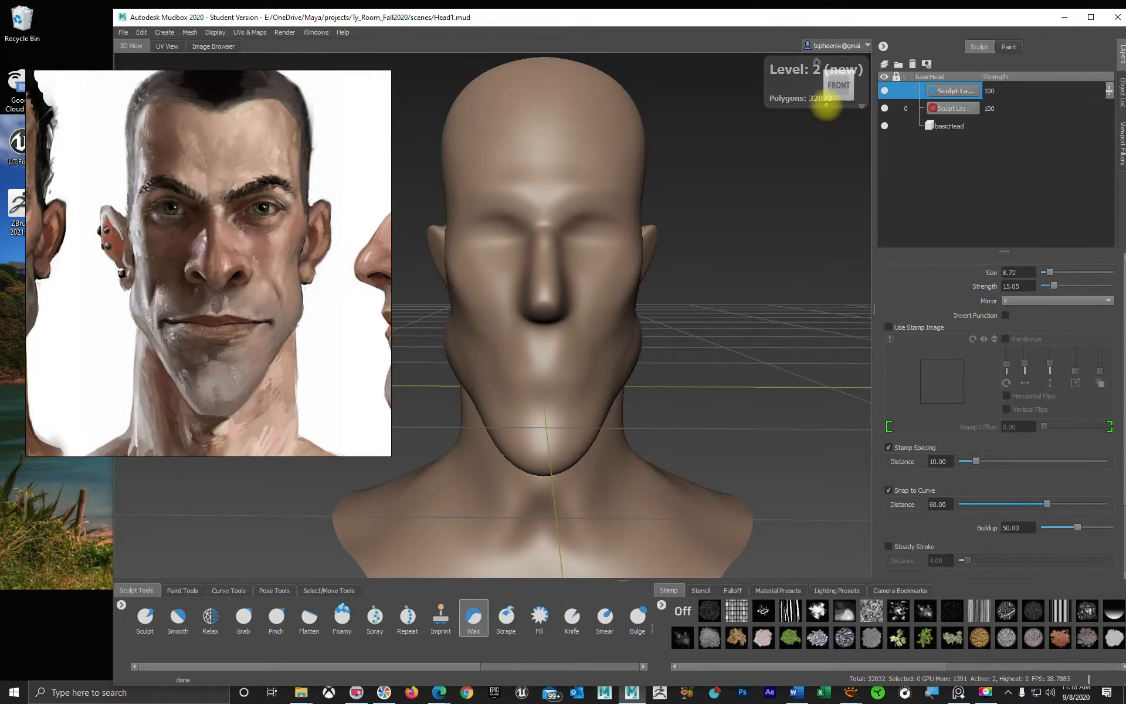
- Inspect the head's wireframe, comparing subdivision level 0 with level 2, and hide the wireframe again at level 2
{"action": "key", "text": "w"}
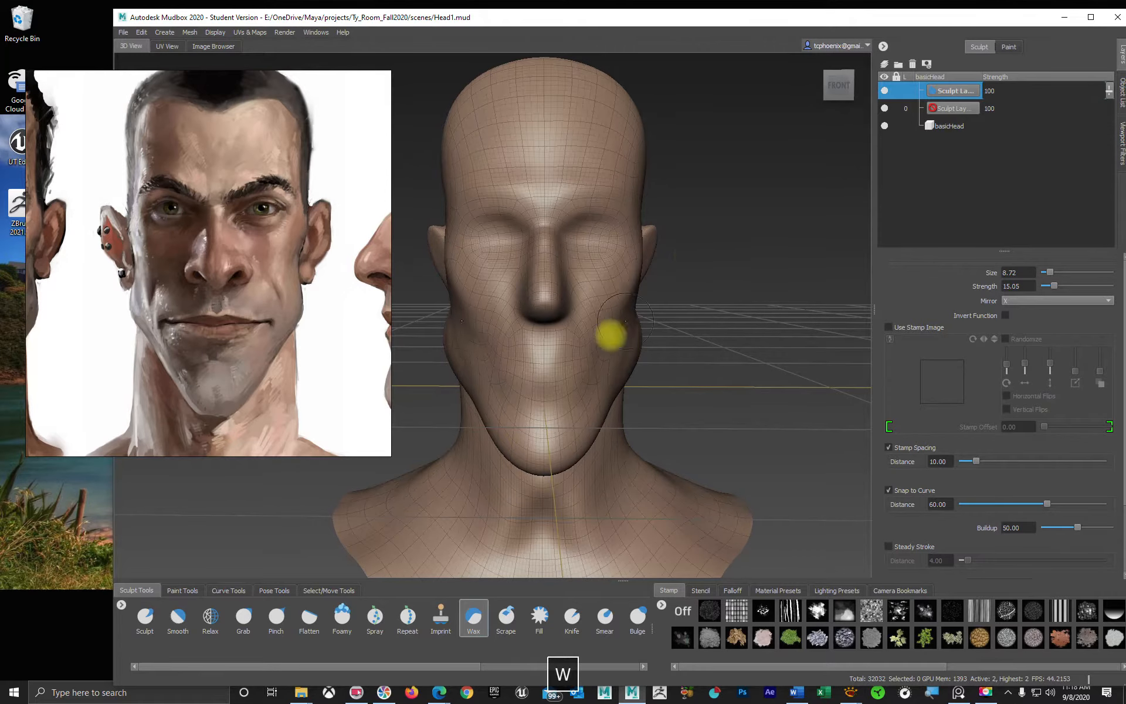
{"action": "right_click_drag", "start_coordinate": [660, 364], "coordinate": [610, 383], "text": "alt"}
{"action": "left_click_drag", "start_coordinate": [603, 382], "coordinate": [616, 360], "text": "alt"}
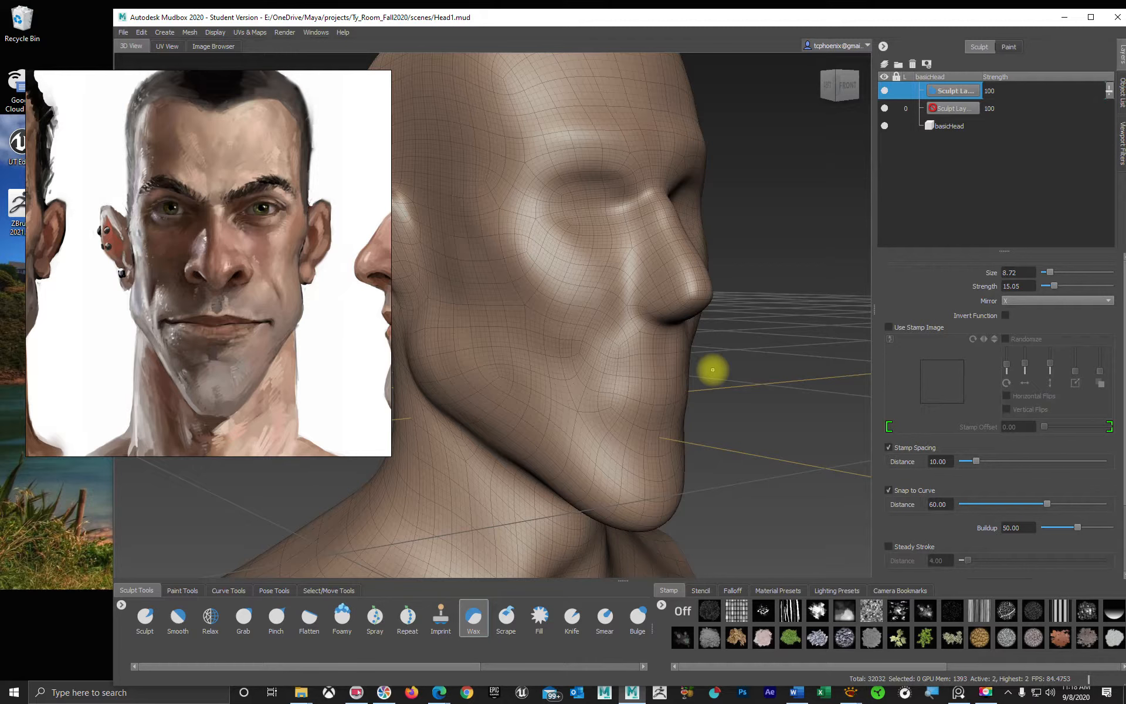
{"action": "key", "text": "Page_Down"}
{"action": "key", "text": "Page_Down"}
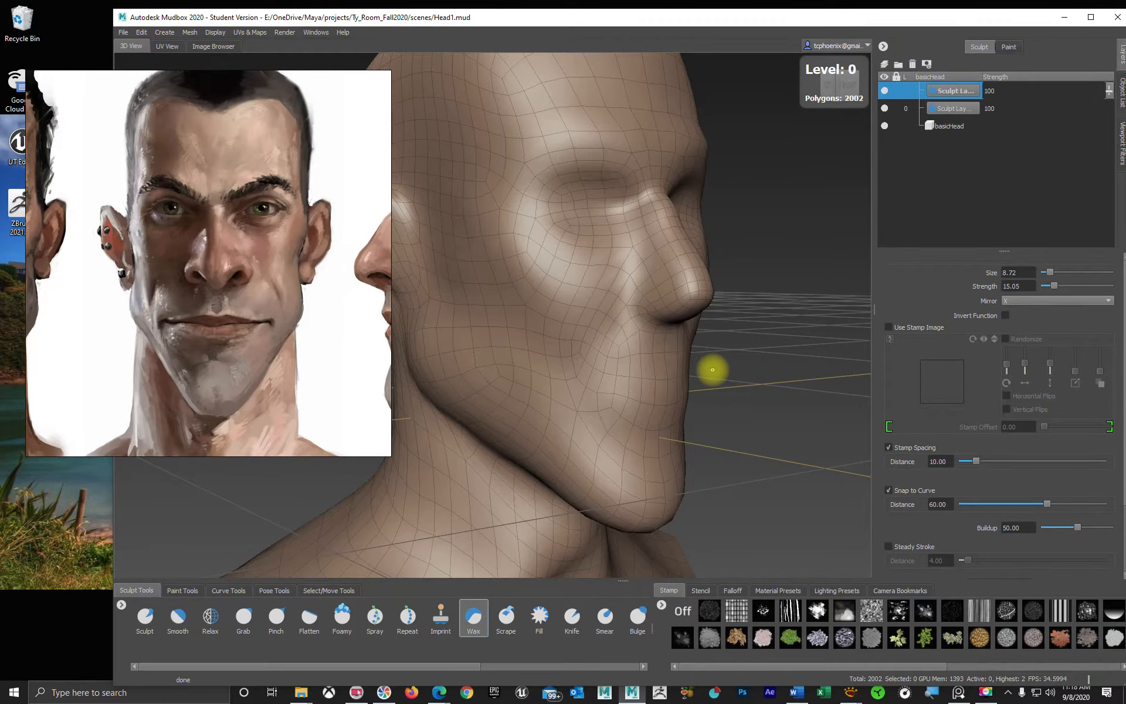
{"action": "key", "text": "Page_Up"}
{"action": "key", "text": "Page_Up"}
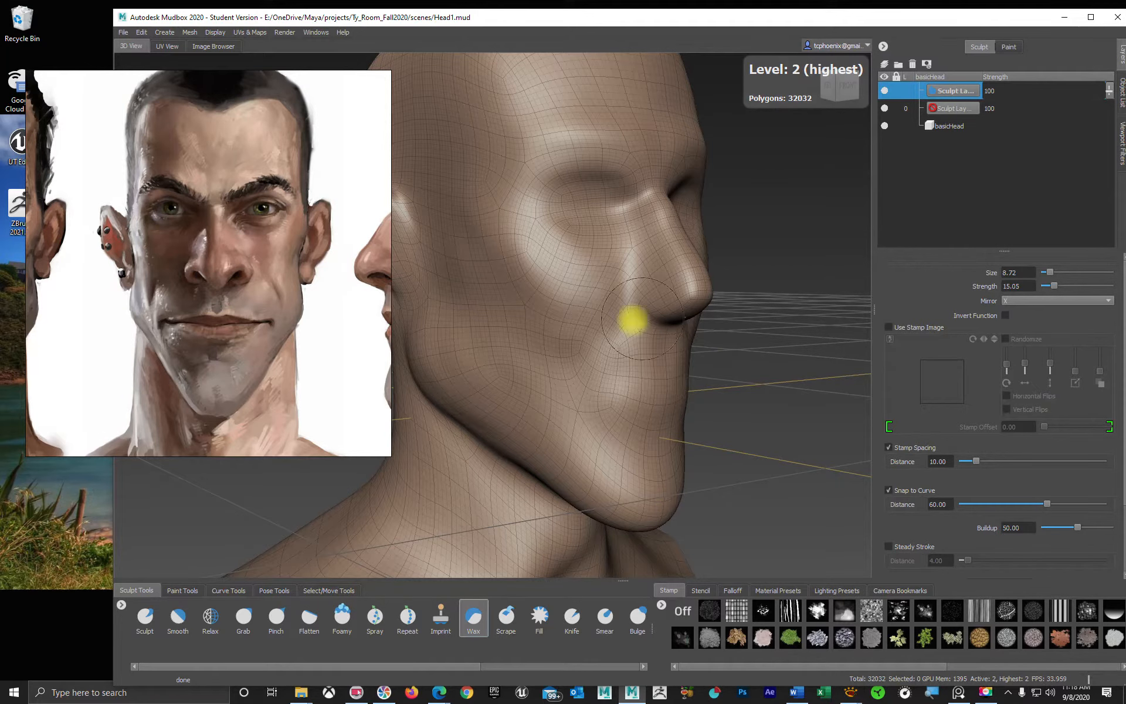
{"action": "left_click_drag", "start_coordinate": [794, 367], "coordinate": [661, 276], "text": "alt"}
{"action": "key", "text": "w"}
- Undo the test Wax stroke and smooth the cheek and jaw surfaces on the new layer at level 2
{"action": "mouse_move", "coordinate": [639, 368]}
{"action": "left_mouse_down", "text": "alt"}
{"action": "mouse_move", "coordinate": [578, 312]}
{"action": "mouse_move", "coordinate": [586, 334]}
{"action": "mouse_move", "coordinate": [629, 329]}
{"action": "mouse_move", "coordinate": [655, 296]}
{"action": "left_mouse_up", "text": "alt"}
{"action": "key", "text": "ctrl+z"}
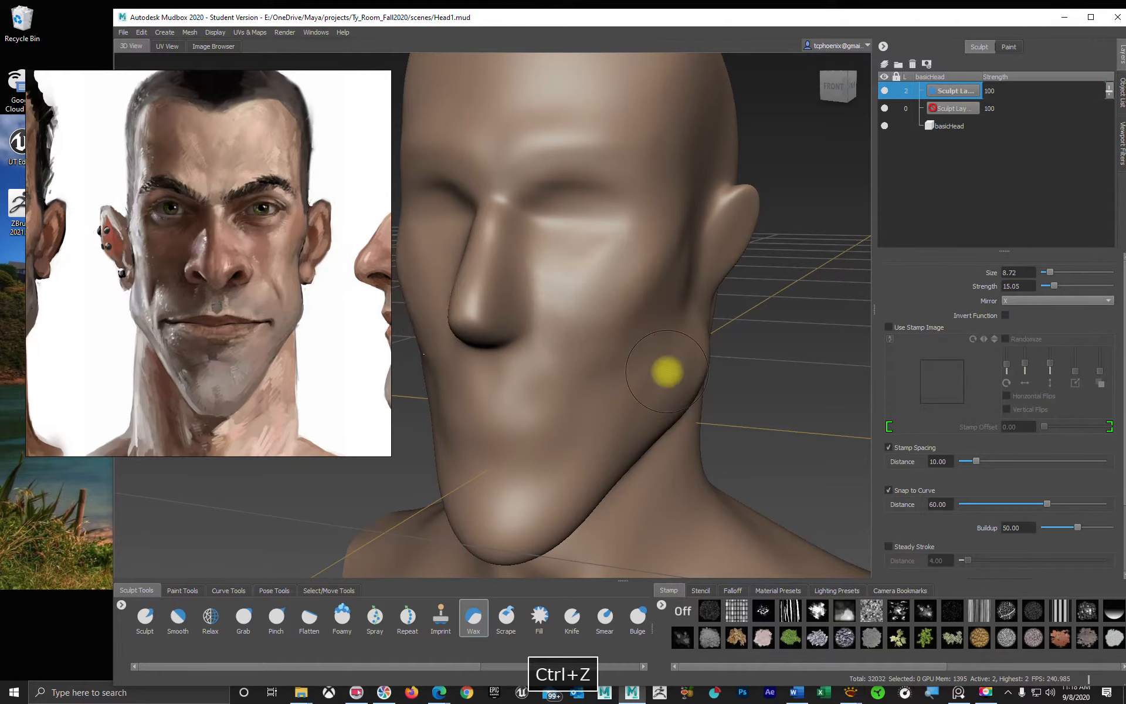
{"action": "mouse_move", "coordinate": [667, 372]}
{"action": "left_mouse_down", "text": "alt"}
{"action": "mouse_move", "coordinate": [729, 420]}
{"action": "mouse_move", "coordinate": [680, 429]}
{"action": "mouse_move", "coordinate": [701, 427]}
{"action": "mouse_move", "coordinate": [679, 422]}
{"action": "mouse_move", "coordinate": [614, 337]}
{"action": "left_mouse_up", "text": "alt"}
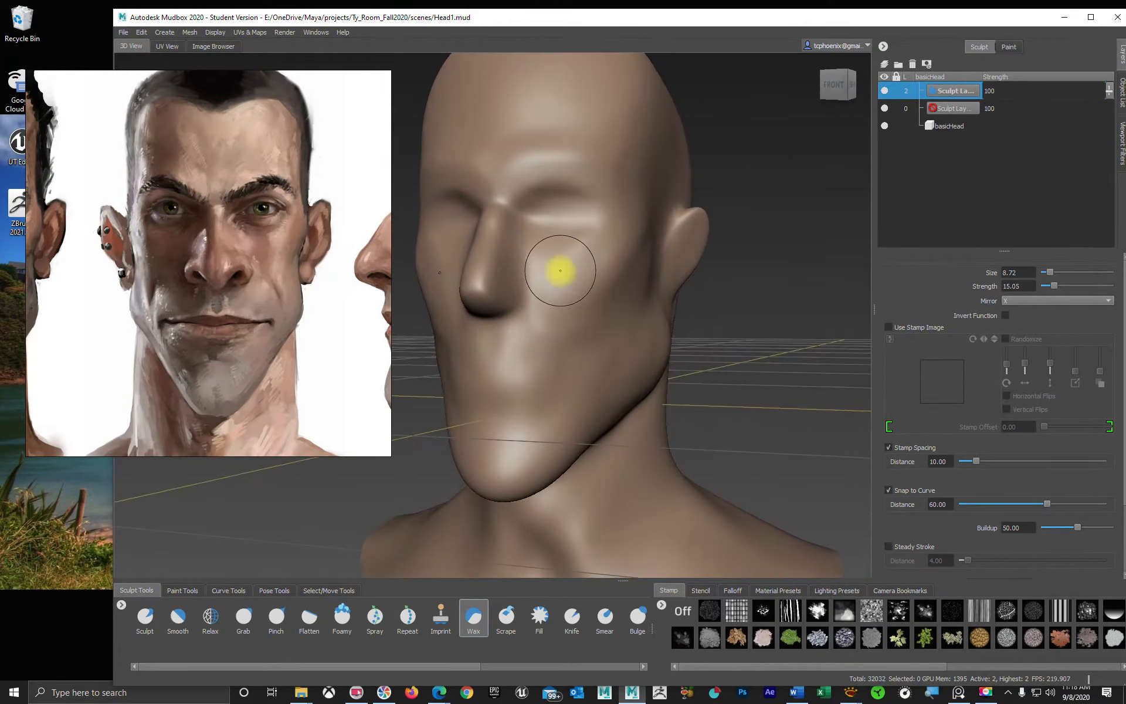
{"action": "key", "text": "shift"}
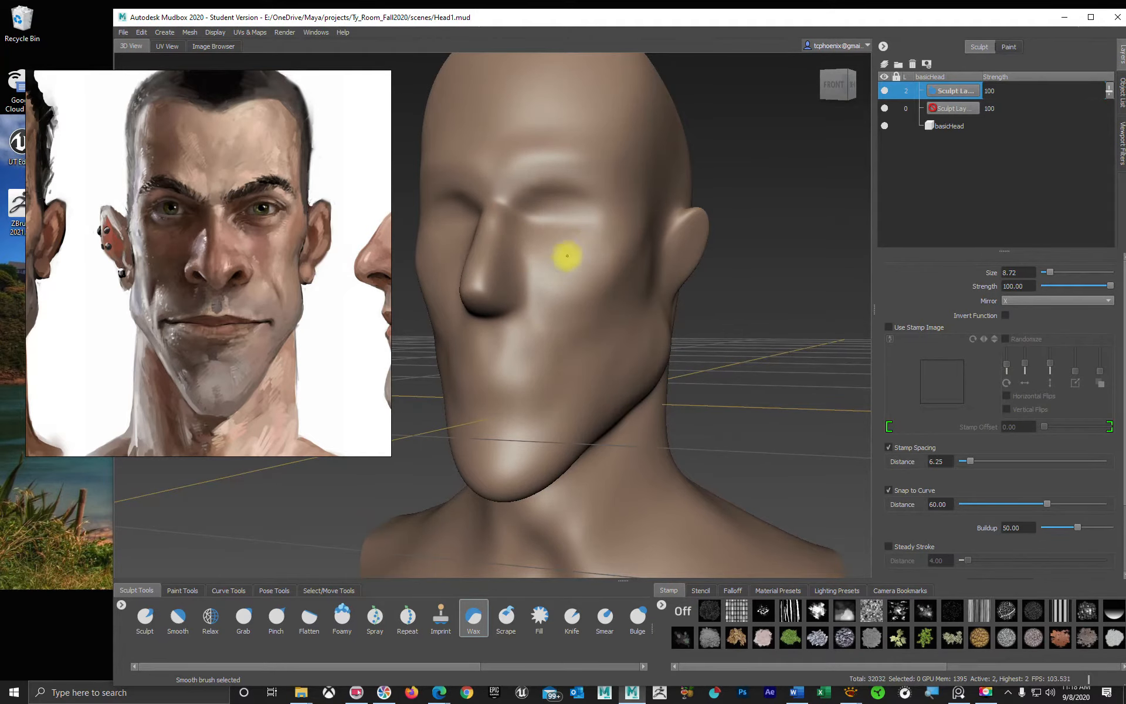
{"action": "left_click_drag", "start_coordinate": [591, 351], "coordinate": [495, 350], "text": "alt"}
{"action": "key", "text": "shift"}
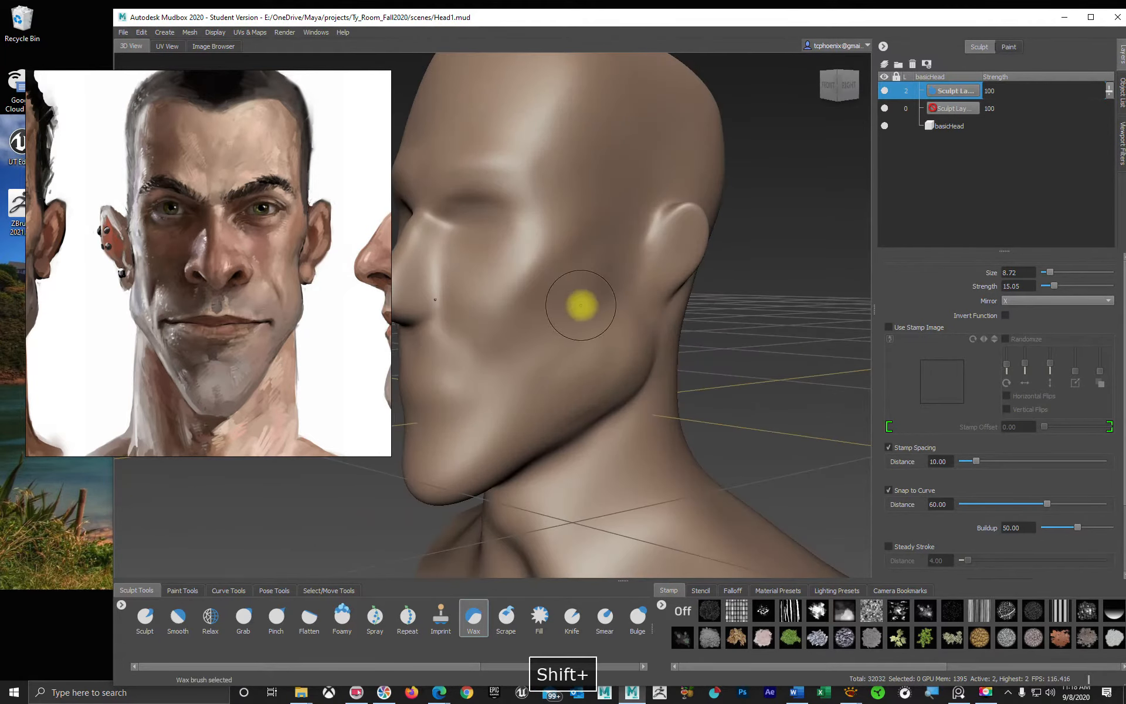
{"action": "mouse_move", "coordinate": [581, 304]}
{"action": "left_mouse_down", "text": "alt"}
{"action": "mouse_move", "coordinate": [622, 375]}
{"action": "mouse_move", "coordinate": [591, 392]}
{"action": "left_mouse_up", "text": "alt"}
{"action": "mouse_move", "coordinate": [614, 337]}
{"action": "left_mouse_down", "text": "shift"}
{"action": "mouse_move", "coordinate": [623, 393]}
{"action": "mouse_move", "coordinate": [689, 400]}
{"action": "left_mouse_up", "text": "shift"}
{"action": "left_click_drag", "start_coordinate": [583, 428], "coordinate": [533, 425], "text": "alt"}
- Set the Wax brush to size 3.72 and strength 12.12 for the nose tip, undoing the unwanted test strokes
{"action": "right_click_drag", "start_coordinate": [523, 423], "coordinate": [606, 392], "text": "alt"}
{"action": "mouse_move", "coordinate": [606, 392]}
{"action": "left_mouse_down", "text": "alt"}
{"action": "mouse_move", "coordinate": [621, 415]}
{"action": "mouse_move", "coordinate": [578, 377]}
{"action": "left_mouse_up", "text": "alt"}
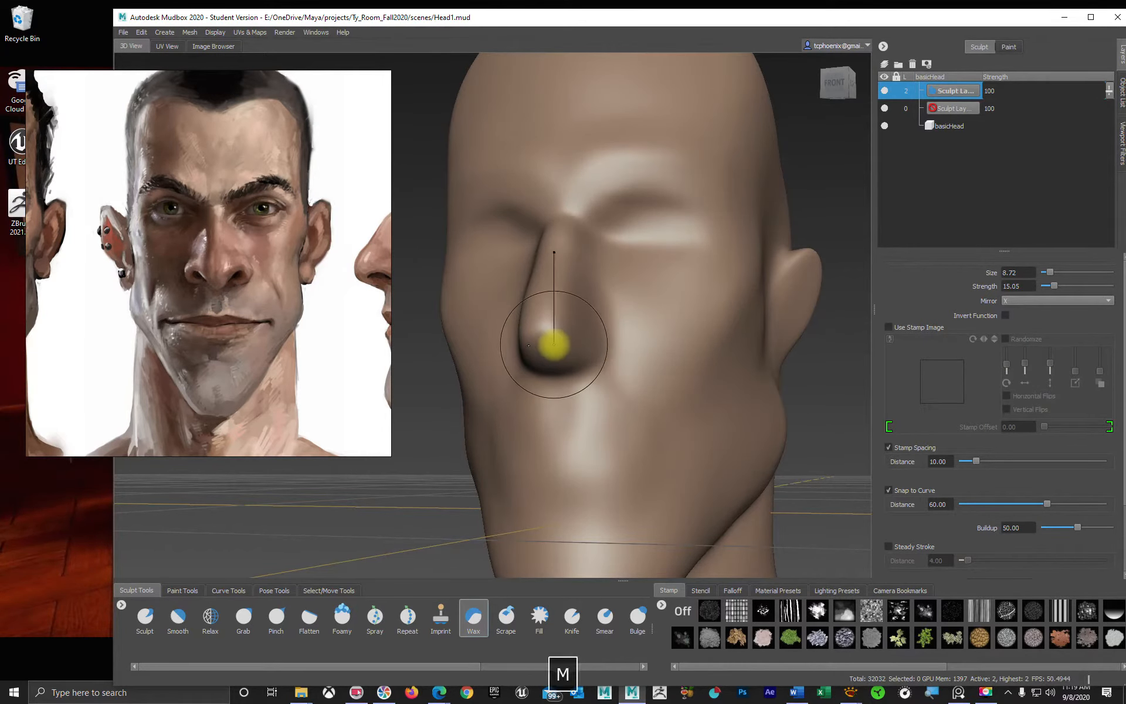
{"action": "key", "text": "b"}
{"action": "mouse_move", "coordinate": [561, 348]}
{"action": "left_mouse_down"}
{"action": "mouse_move", "coordinate": [558, 202]}
{"action": "mouse_move", "coordinate": [560, 264]}
{"action": "left_mouse_up"}
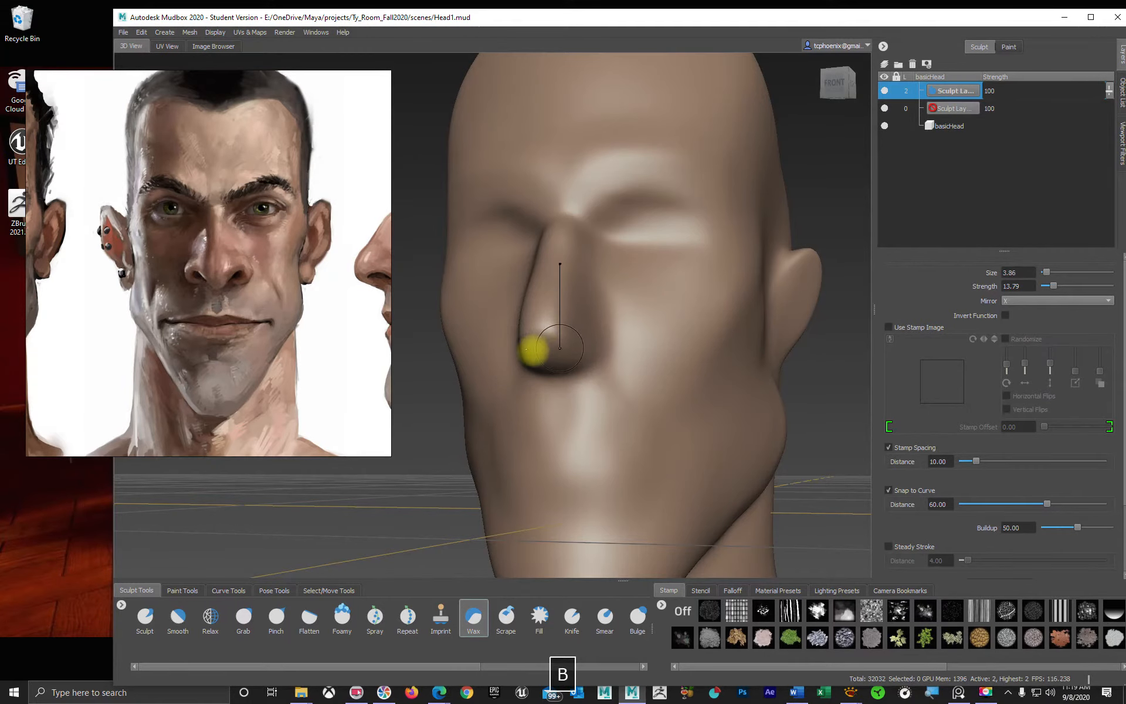
{"action": "key", "text": "ctrl+z"}
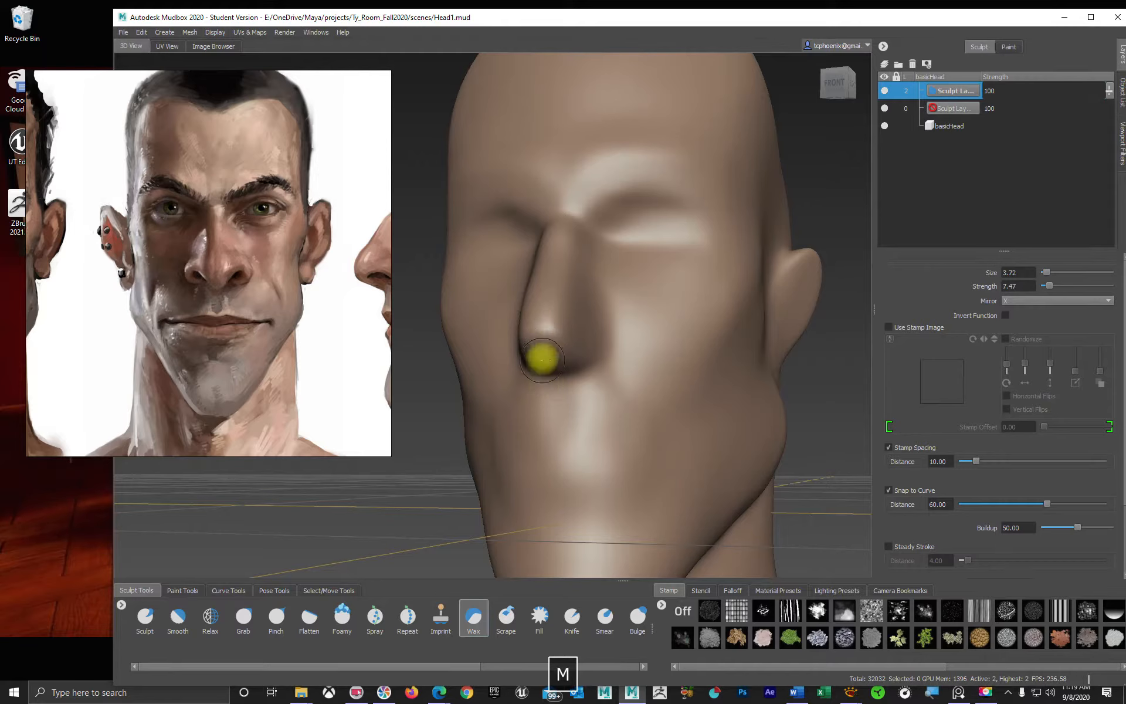
{"action": "key", "text": "ctrl+z"}
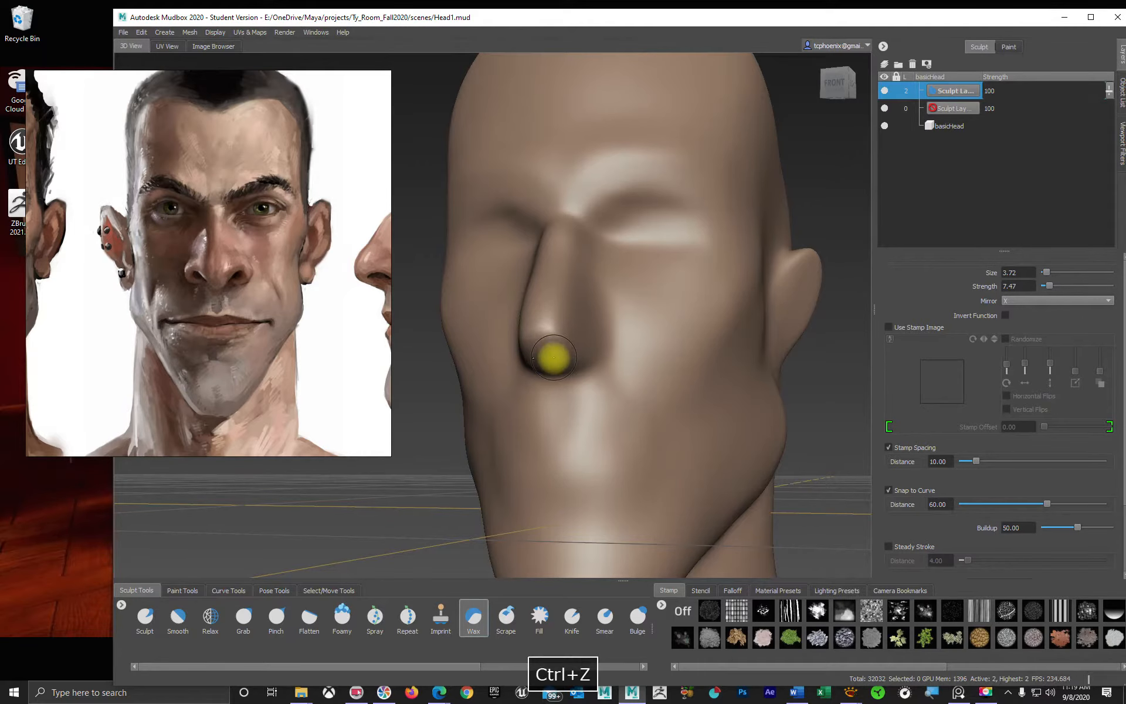
{"action": "key", "text": "m"}
{"action": "left_click_drag", "start_coordinate": [554, 356], "coordinate": [554, 303]}
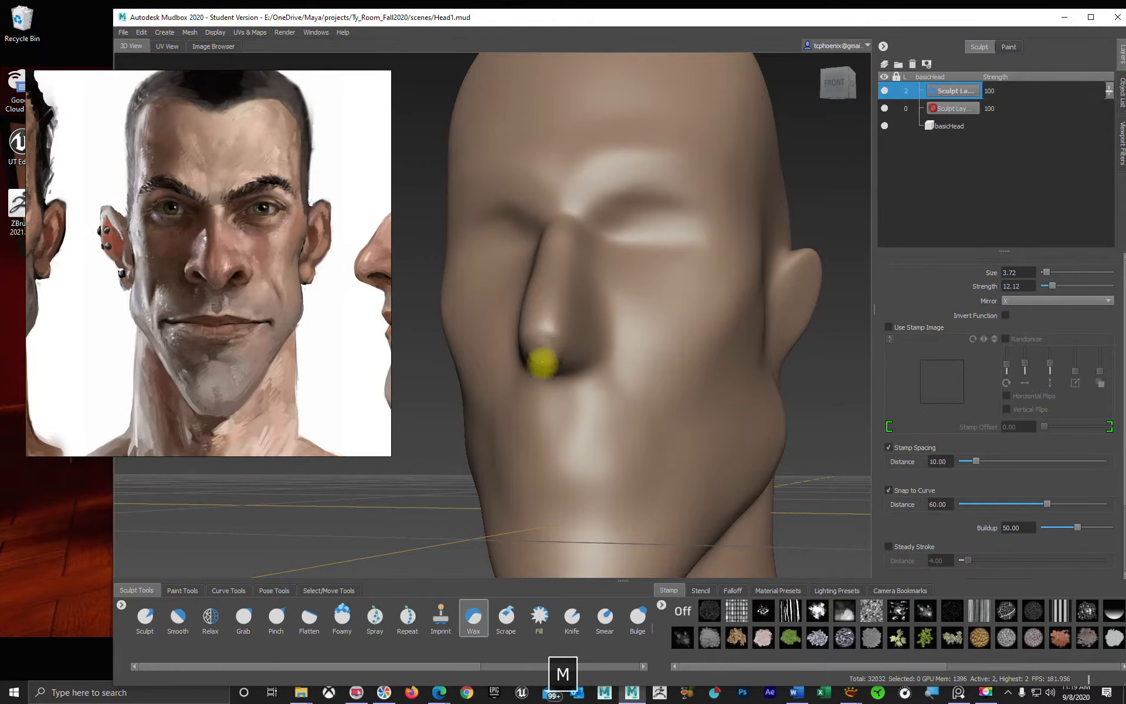
- Round out the nose tip and build up mirrored nostril wings with Wax, smoothing their edges
{"action": "key", "text": "shift"}
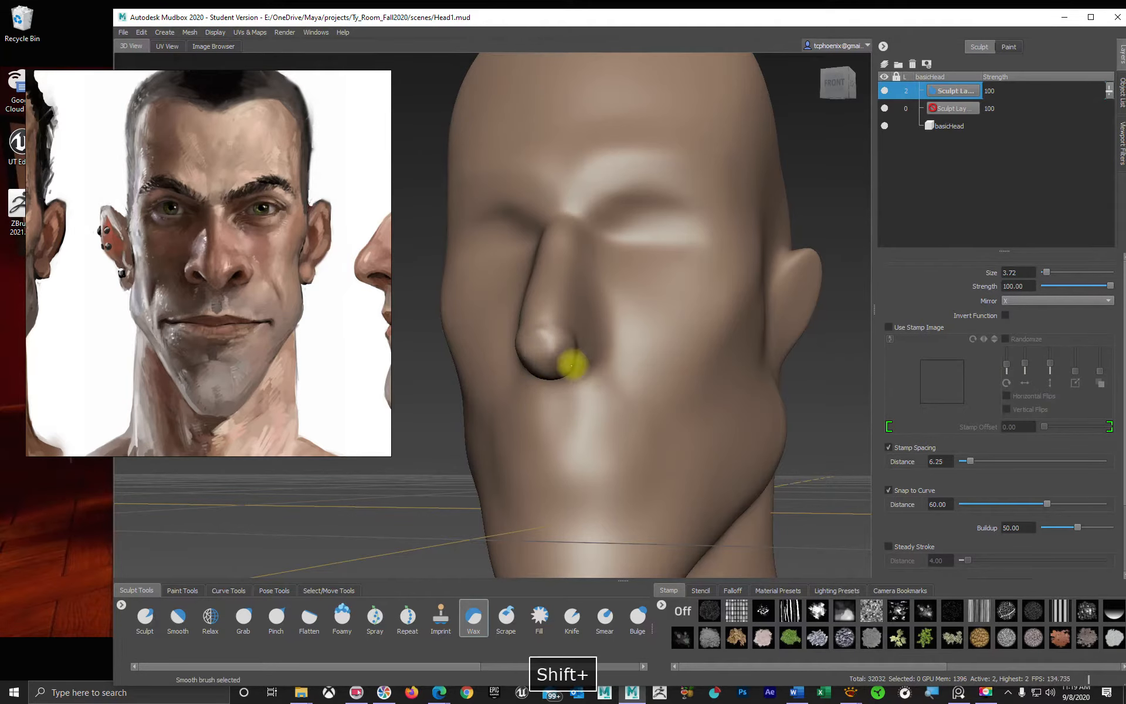
{"action": "left_click_drag", "start_coordinate": [618, 385], "coordinate": [583, 382], "text": "alt"}
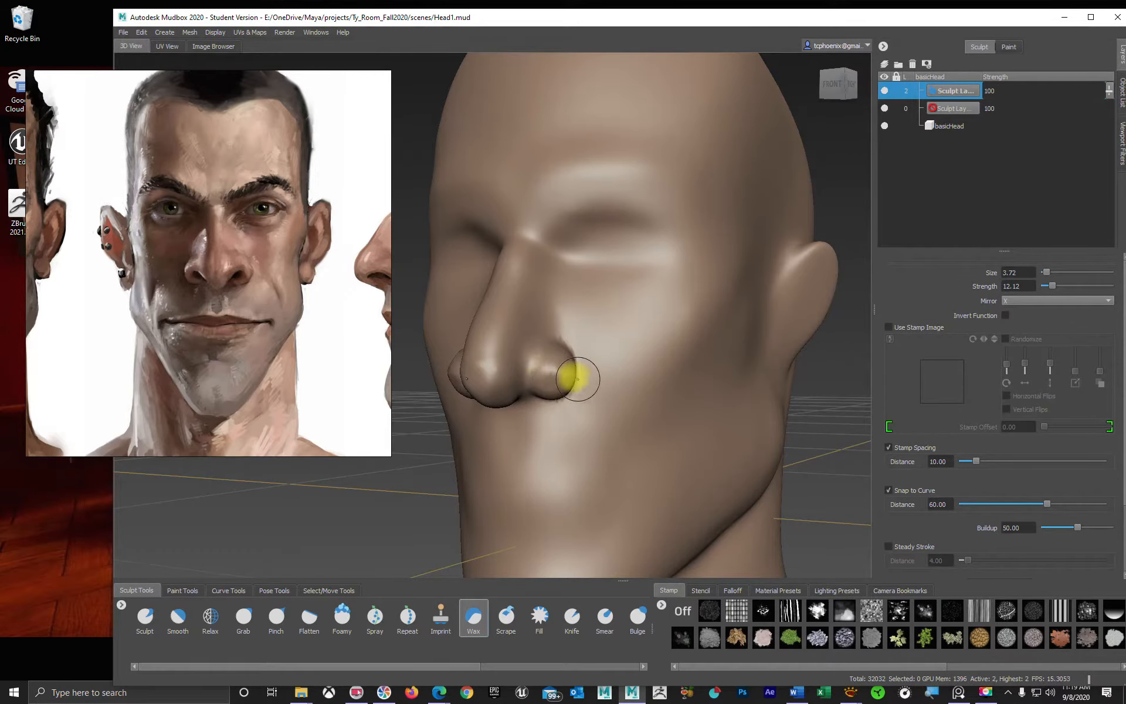
{"action": "key", "text": "shift"}
{"action": "mouse_move", "coordinate": [542, 345]}
{"action": "left_mouse_down", "text": "alt"}
{"action": "mouse_move", "coordinate": [586, 402]}
{"action": "mouse_move", "coordinate": [643, 390]}
{"action": "mouse_move", "coordinate": [558, 398]}
{"action": "left_mouse_up", "text": "alt"}
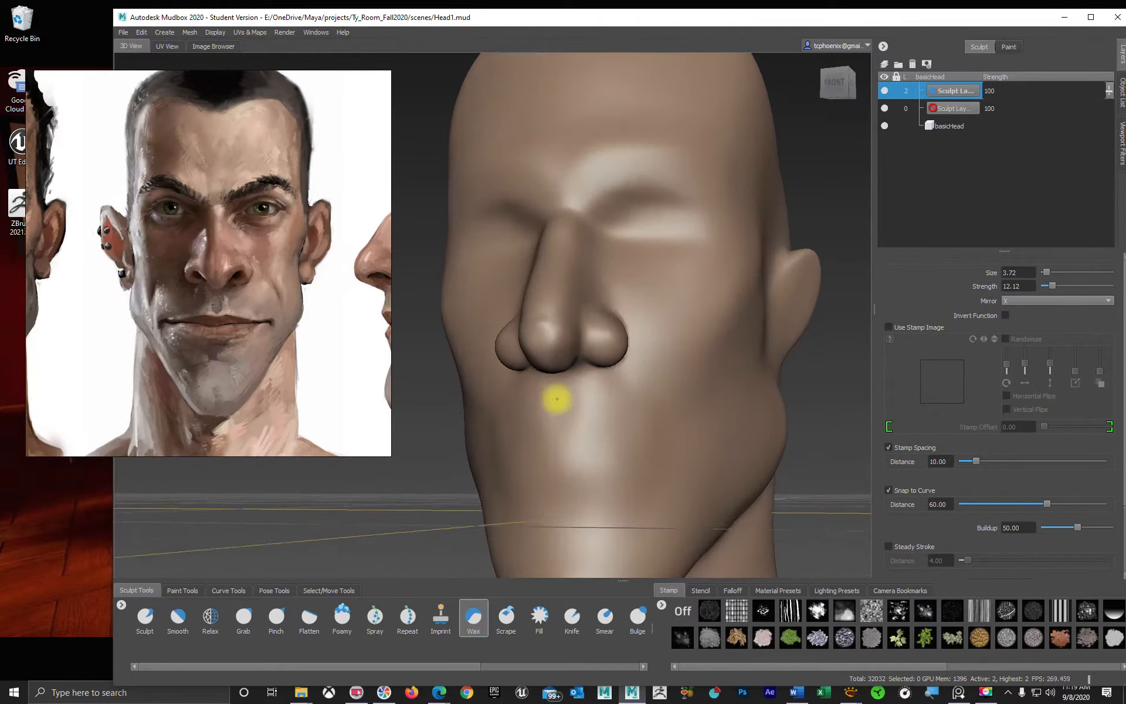
{"action": "key", "text": "shift"}
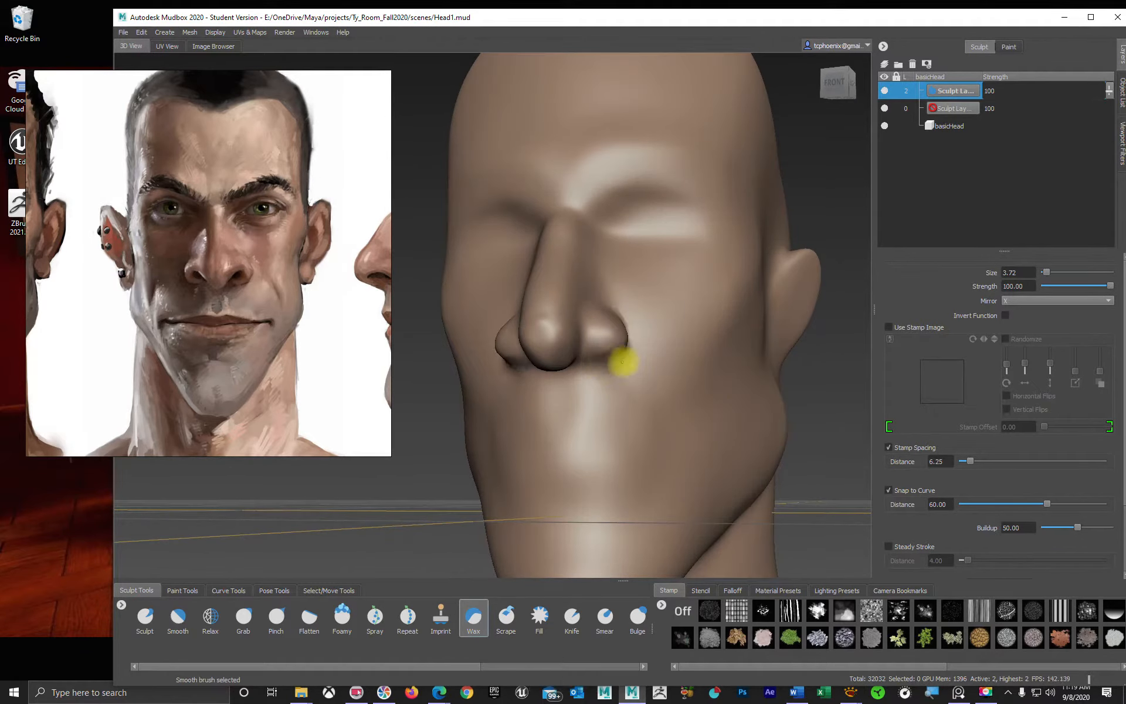
- Shape the nostril wings further and smooth their transition into the nose bridge and cheeks
{"action": "left_click_drag", "start_coordinate": [623, 364], "coordinate": [557, 385], "text": "alt"}
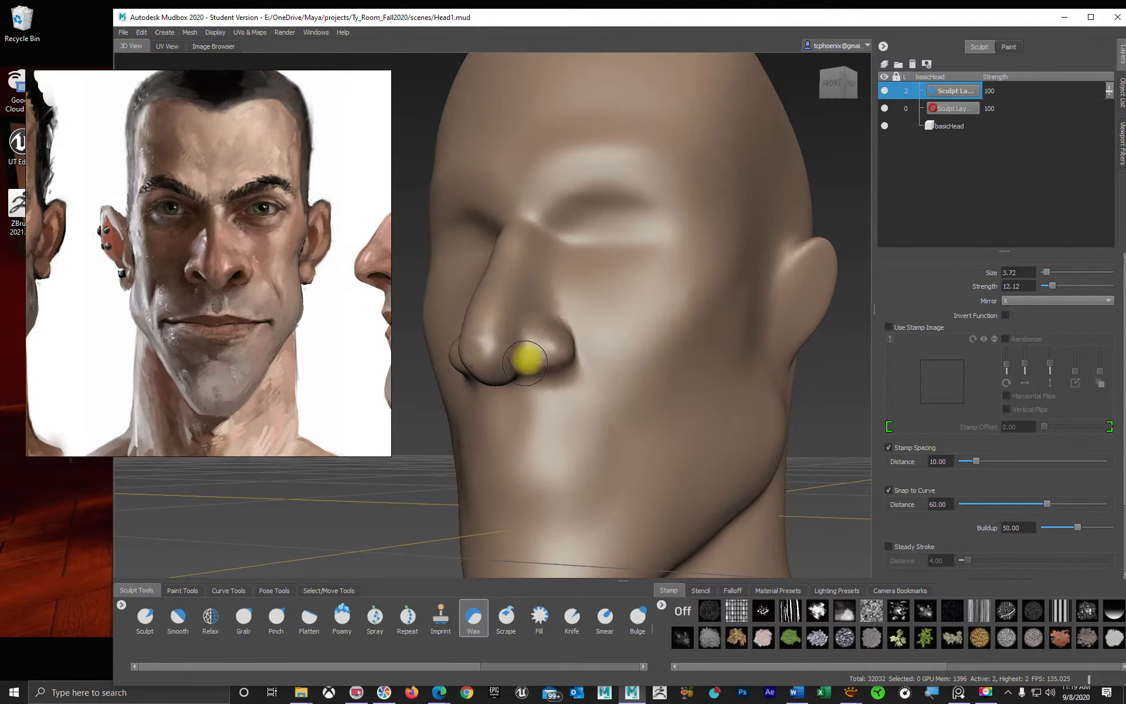
{"action": "key", "text": "shift"}
{"action": "mouse_move", "coordinate": [537, 351]}
{"action": "left_mouse_down", "text": "alt"}
{"action": "mouse_move", "coordinate": [588, 345]}
{"action": "mouse_move", "coordinate": [500, 401]}
{"action": "mouse_move", "coordinate": [563, 415]}
{"action": "mouse_move", "coordinate": [493, 403]}
{"action": "mouse_move", "coordinate": [613, 343]}
{"action": "mouse_move", "coordinate": [592, 384]}
{"action": "mouse_move", "coordinate": [654, 394]}
{"action": "mouse_move", "coordinate": [684, 368]}
{"action": "mouse_move", "coordinate": [792, 406]}
{"action": "left_mouse_up", "text": "alt"}
{"action": "key", "text": "shift"}
{"action": "left_click_drag", "start_coordinate": [772, 414], "coordinate": [617, 363], "text": "alt"}
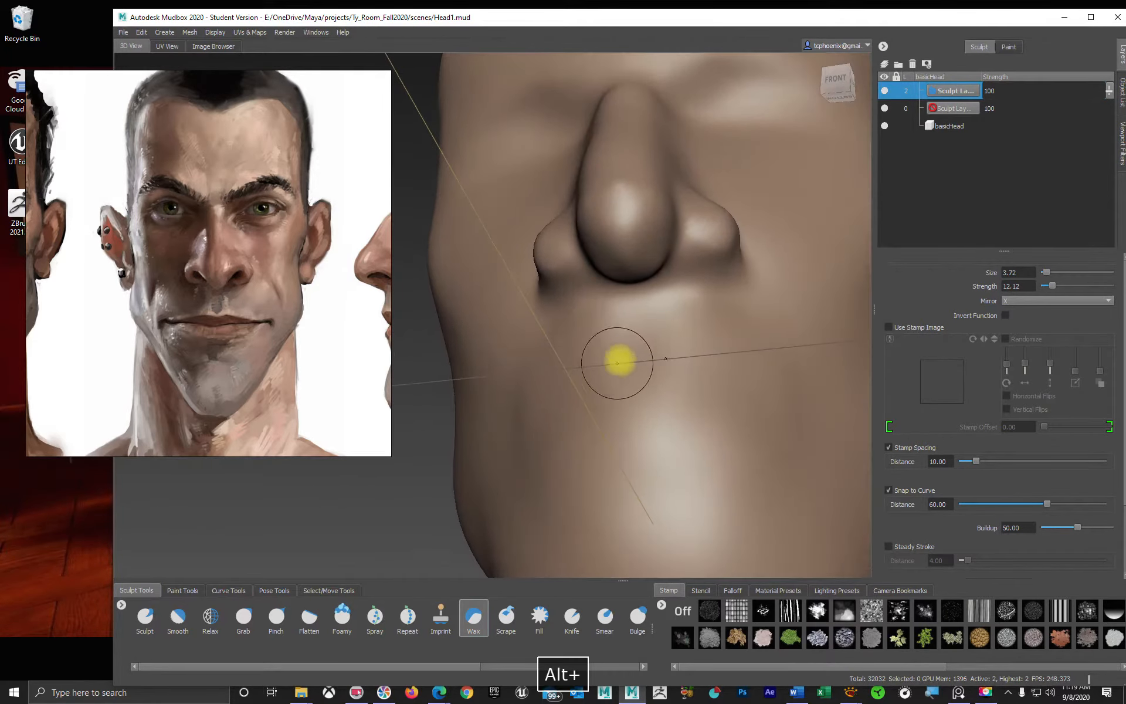
- Define the nostril undersides and the base of the nose above the upper lip with Wax strokes
{"action": "mouse_move", "coordinate": [445, 299]}
{"action": "left_mouse_down", "text": "alt"}
{"action": "mouse_move", "coordinate": [600, 297]}
{"action": "mouse_move", "coordinate": [746, 268]}
{"action": "mouse_move", "coordinate": [783, 242]}
{"action": "mouse_move", "coordinate": [795, 206]}
{"action": "mouse_move", "coordinate": [774, 263]}
{"action": "left_mouse_up", "text": "alt"}
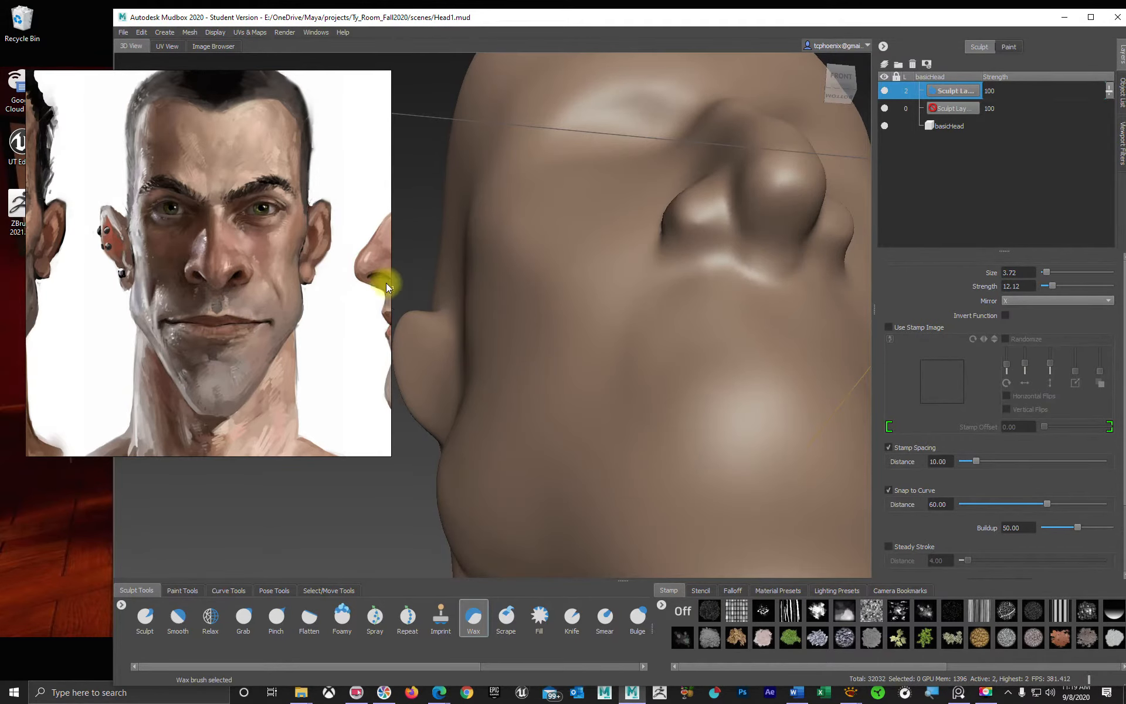
{"action": "mouse_move", "coordinate": [399, 287]}
{"action": "left_mouse_down", "text": "alt"}
{"action": "mouse_move", "coordinate": [850, 326]}
{"action": "mouse_move", "coordinate": [654, 326]}
{"action": "mouse_move", "coordinate": [553, 364]}
{"action": "mouse_move", "coordinate": [590, 361]}
{"action": "mouse_move", "coordinate": [638, 398]}
{"action": "mouse_move", "coordinate": [549, 329]}
{"action": "left_mouse_up", "text": "alt"}
{"action": "mouse_move", "coordinate": [528, 434]}
{"action": "left_mouse_down", "text": "alt"}
{"action": "mouse_move", "coordinate": [545, 434]}
{"action": "mouse_move", "coordinate": [551, 420]}
{"action": "left_mouse_up", "text": "alt"}
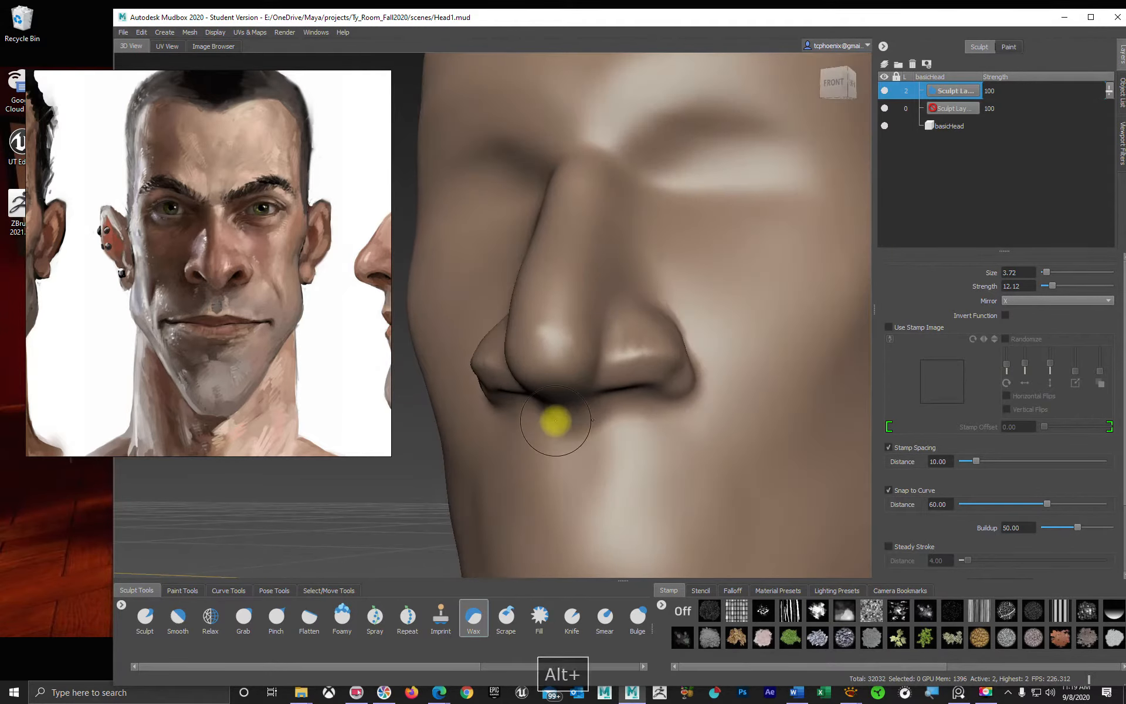
{"action": "left_click_drag", "start_coordinate": [637, 406], "coordinate": [689, 413], "text": "alt"}
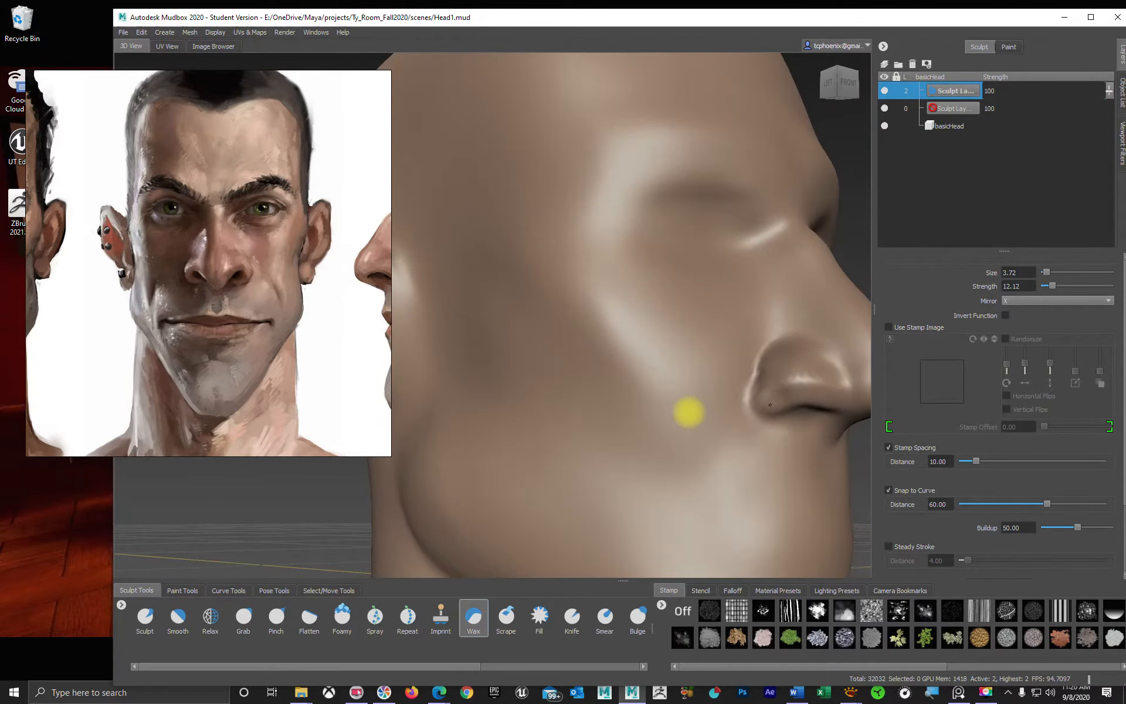
{"action": "left_click_drag", "start_coordinate": [770, 404], "coordinate": [636, 395], "text": "alt"}
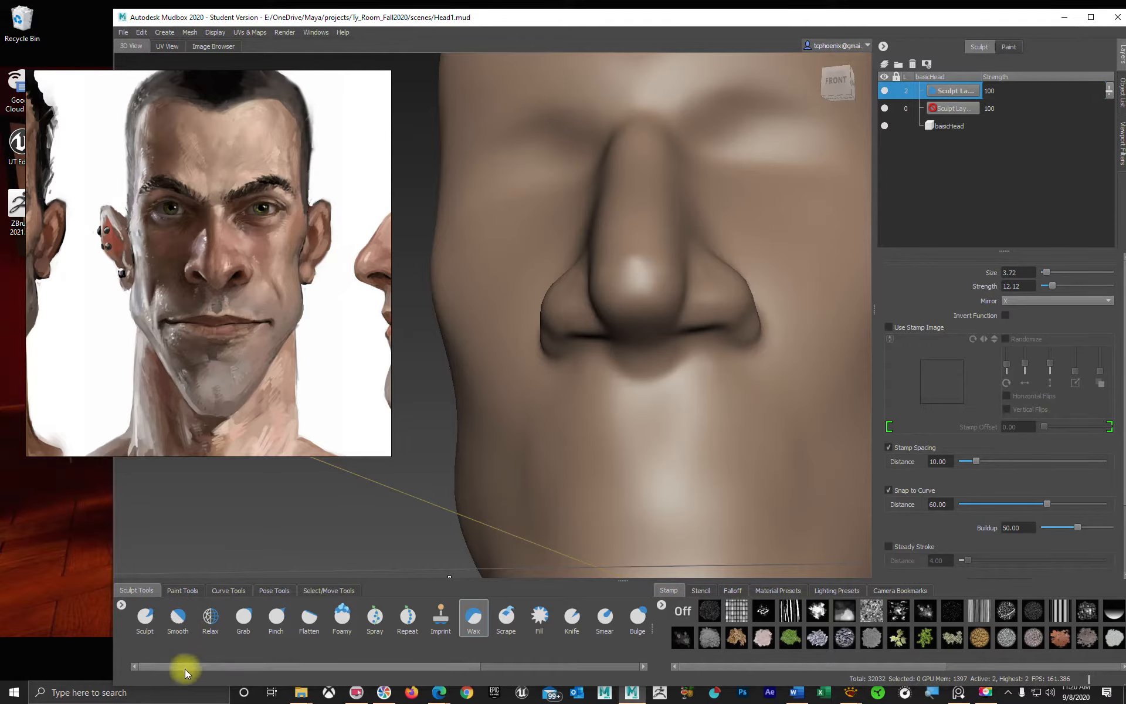
- Switch to the Grab brush at size 6.79 and adjust the nose profile from the side against the reference portrait
{"action": "left_click", "coordinate": [242, 616]}
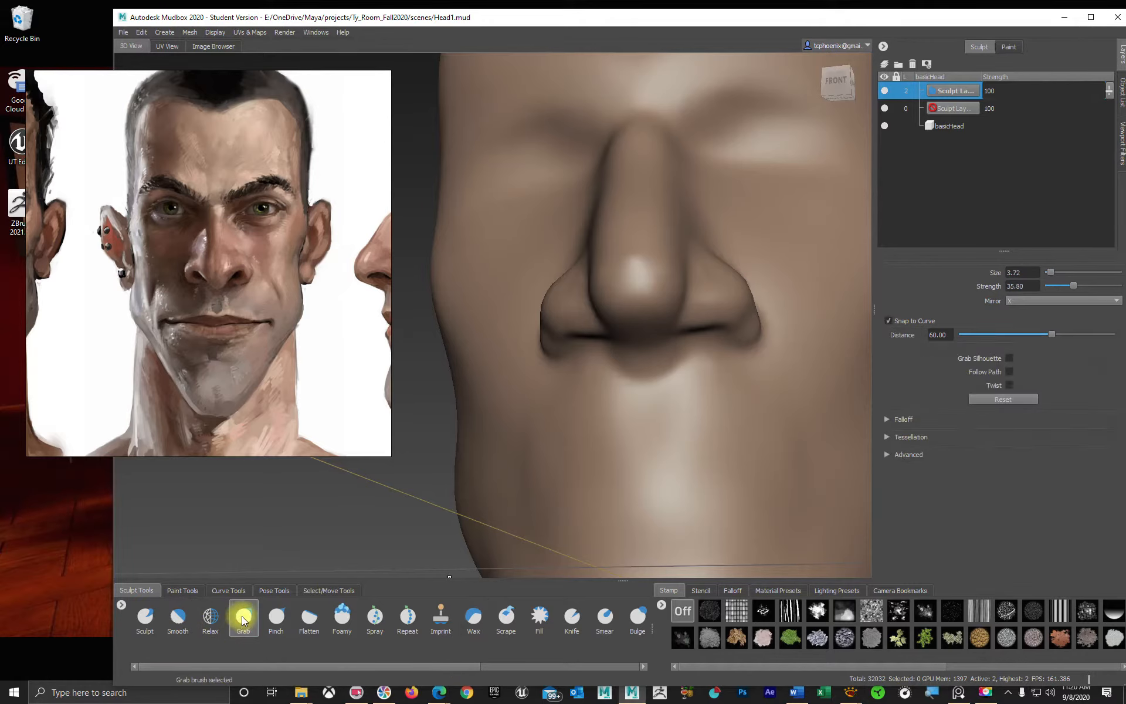
{"action": "mouse_move", "coordinate": [593, 390]}
{"action": "left_mouse_down", "text": "alt"}
{"action": "mouse_move", "coordinate": [707, 389]}
{"action": "mouse_move", "coordinate": [648, 366]}
{"action": "mouse_move", "coordinate": [706, 374]}
{"action": "left_mouse_up", "text": "alt"}
{"action": "key", "text": "b"}
{"action": "mouse_move", "coordinate": [563, 370]}
{"action": "left_mouse_down"}
{"action": "mouse_move", "coordinate": [586, 372]}
{"action": "mouse_move", "coordinate": [575, 368]}
{"action": "left_mouse_up"}
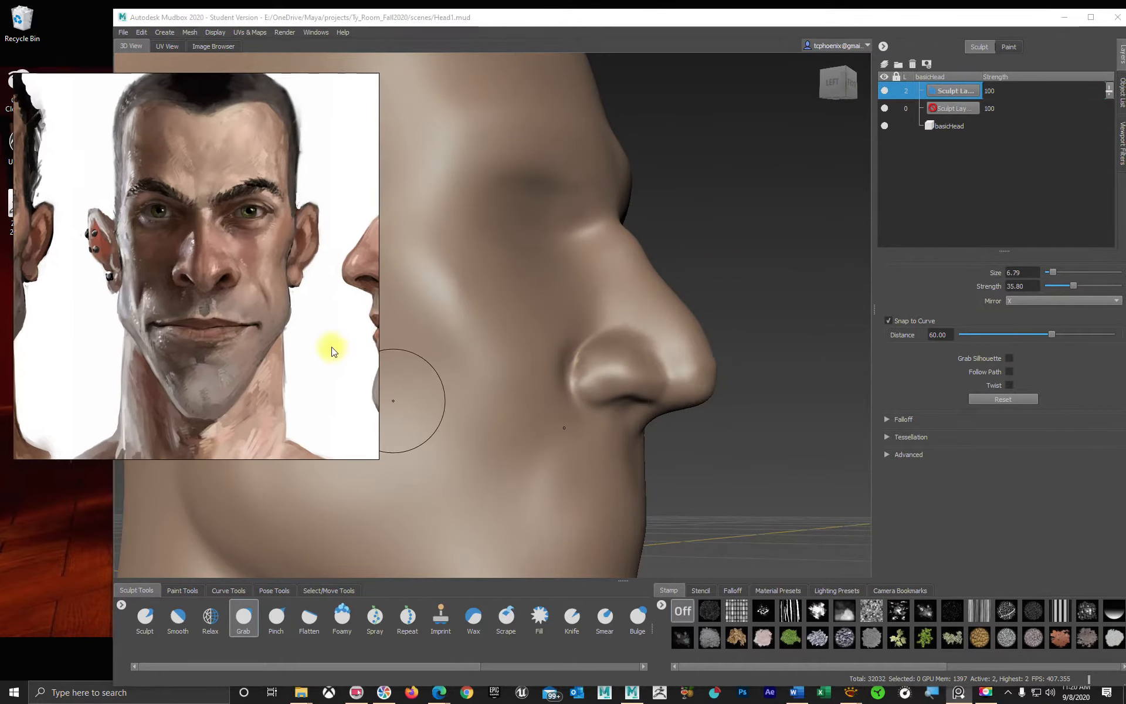
{"action": "left_click_drag", "start_coordinate": [455, 355], "coordinate": [657, 399], "text": "alt"}
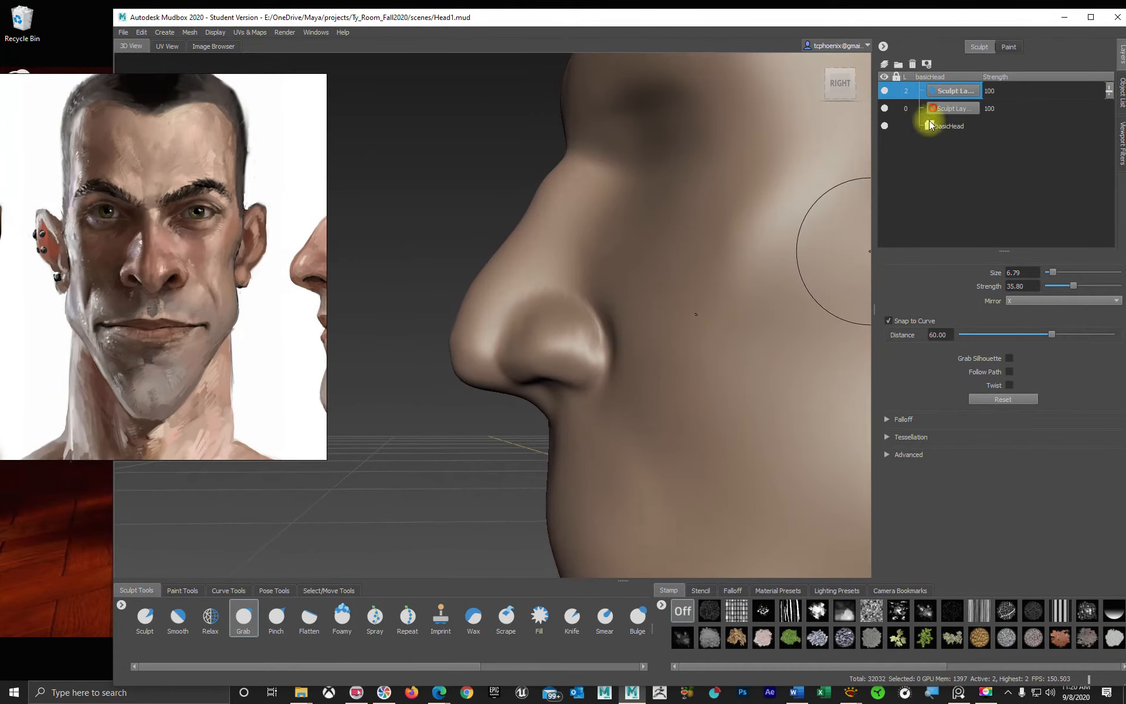
- Look through the Side camera to compare the head with its profile reference, and move the floating portrait clear of the face
{"action": "left_click", "coordinate": [1123, 93]}
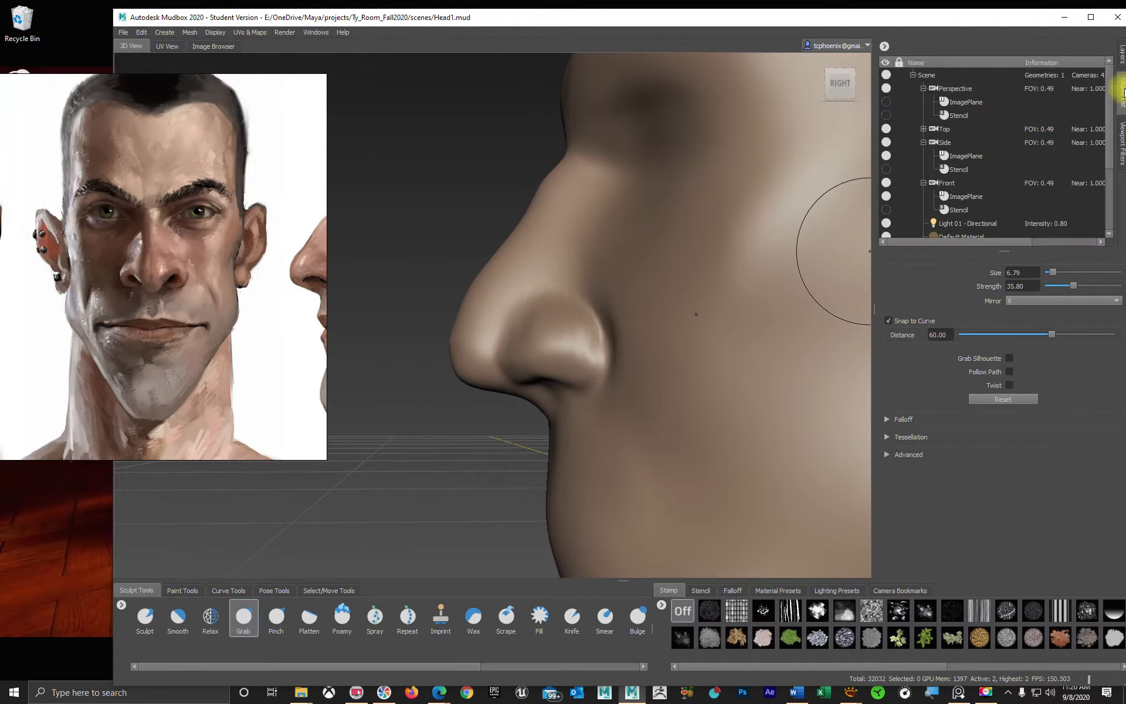
{"action": "right_click", "coordinate": [967, 156]}
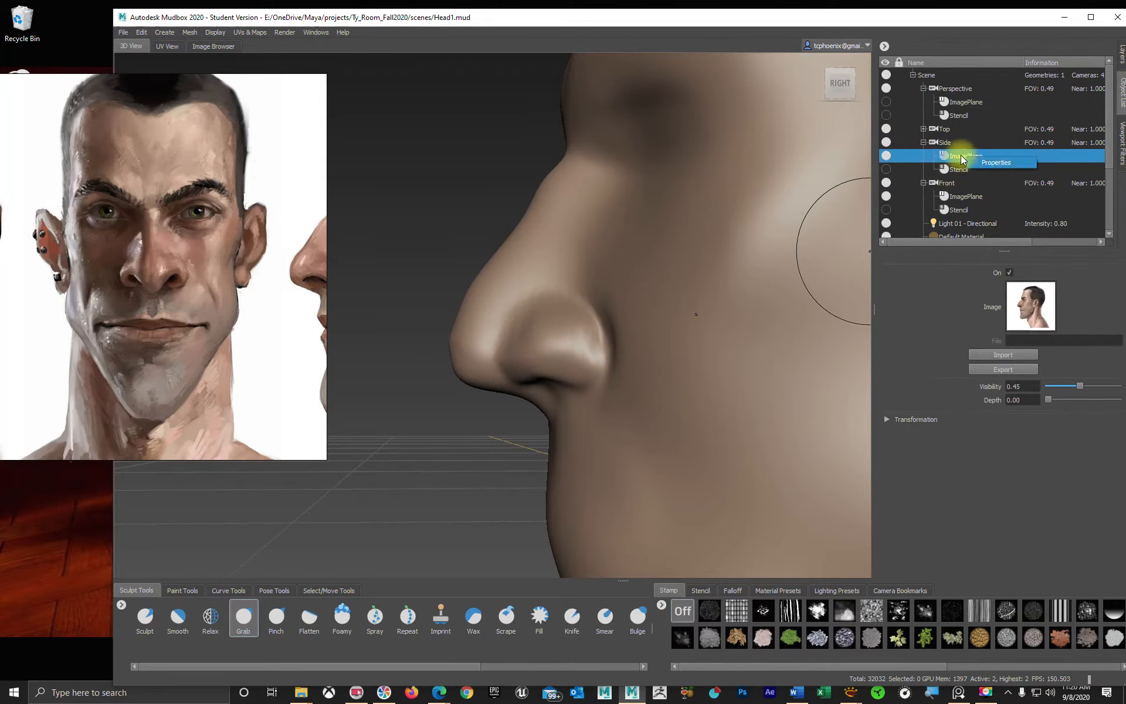
{"action": "left_click", "coordinate": [952, 143]}
{"action": "right_click", "coordinate": [962, 143]}
{"action": "left_click", "coordinate": [980, 151]}
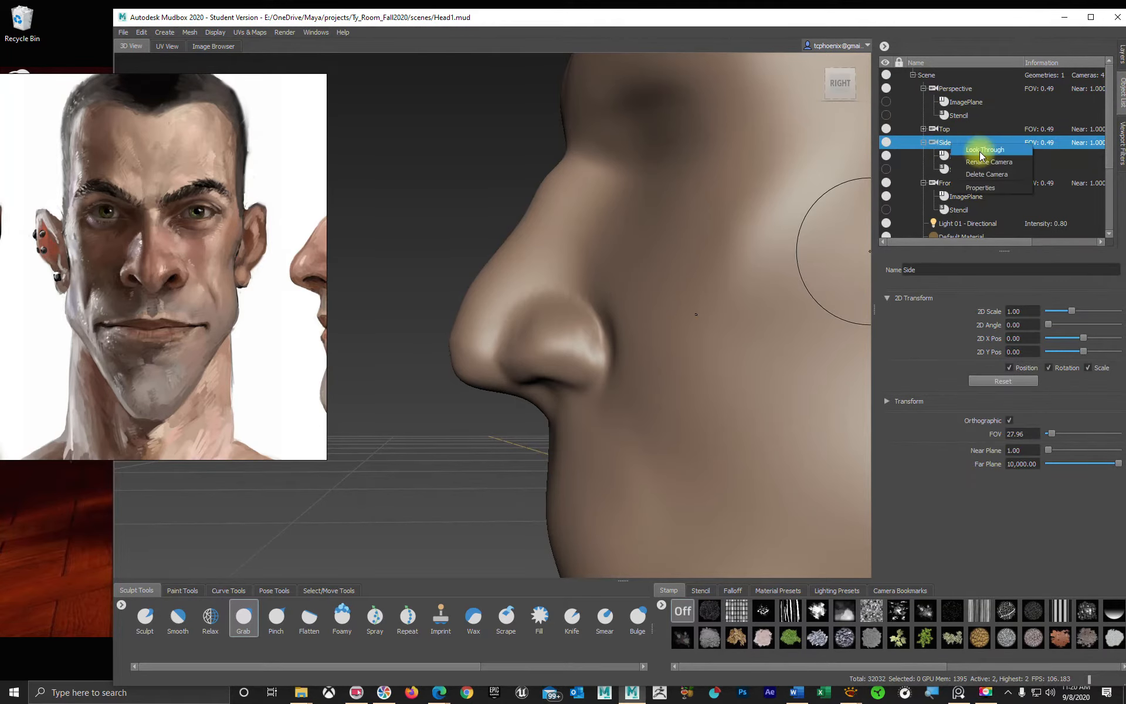
{"action": "mouse_move", "coordinate": [427, 329]}
{"action": "right_mouse_down", "text": "alt"}
{"action": "mouse_move", "coordinate": [452, 332]}
{"action": "mouse_move", "coordinate": [372, 330]}
{"action": "right_mouse_up", "text": "alt"}
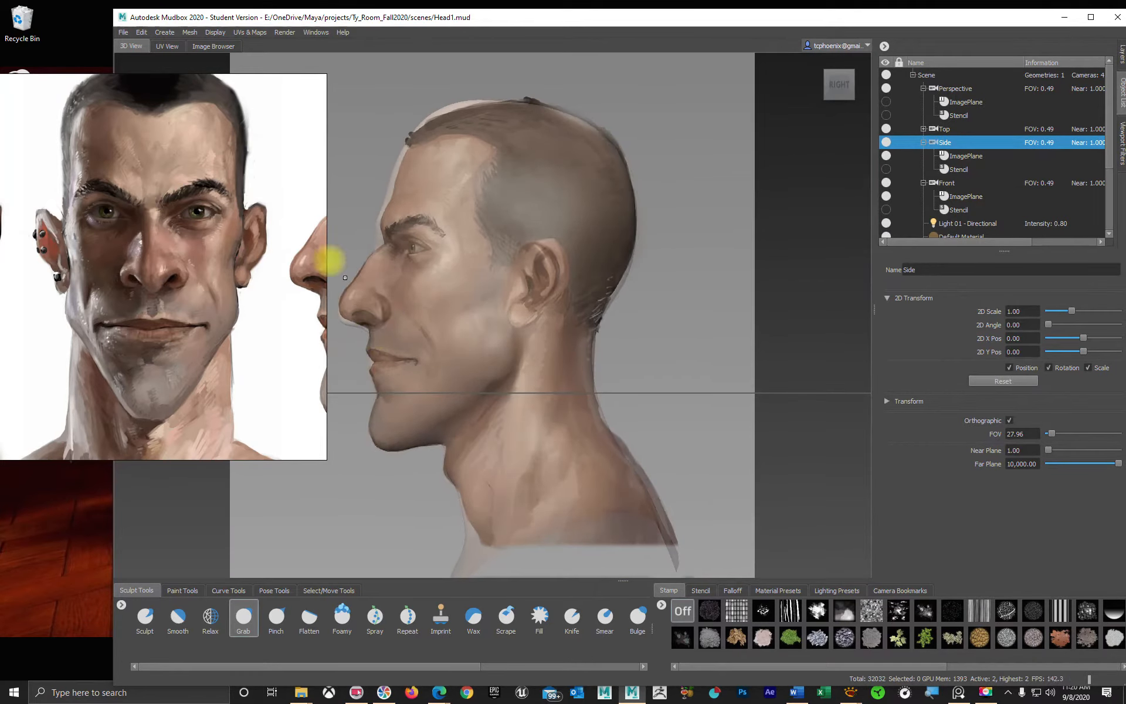
{"action": "left_click_drag", "start_coordinate": [271, 118], "coordinate": [218, 112]}
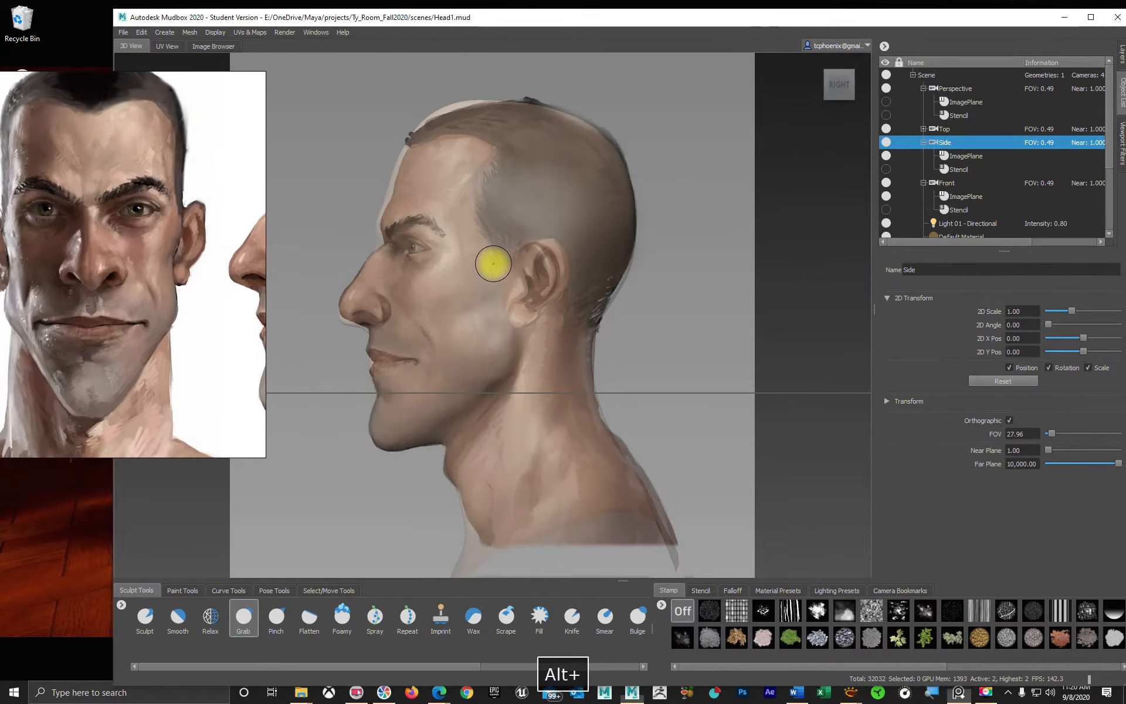
{"action": "right_click_drag", "start_coordinate": [493, 263], "coordinate": [484, 263], "text": "alt"}
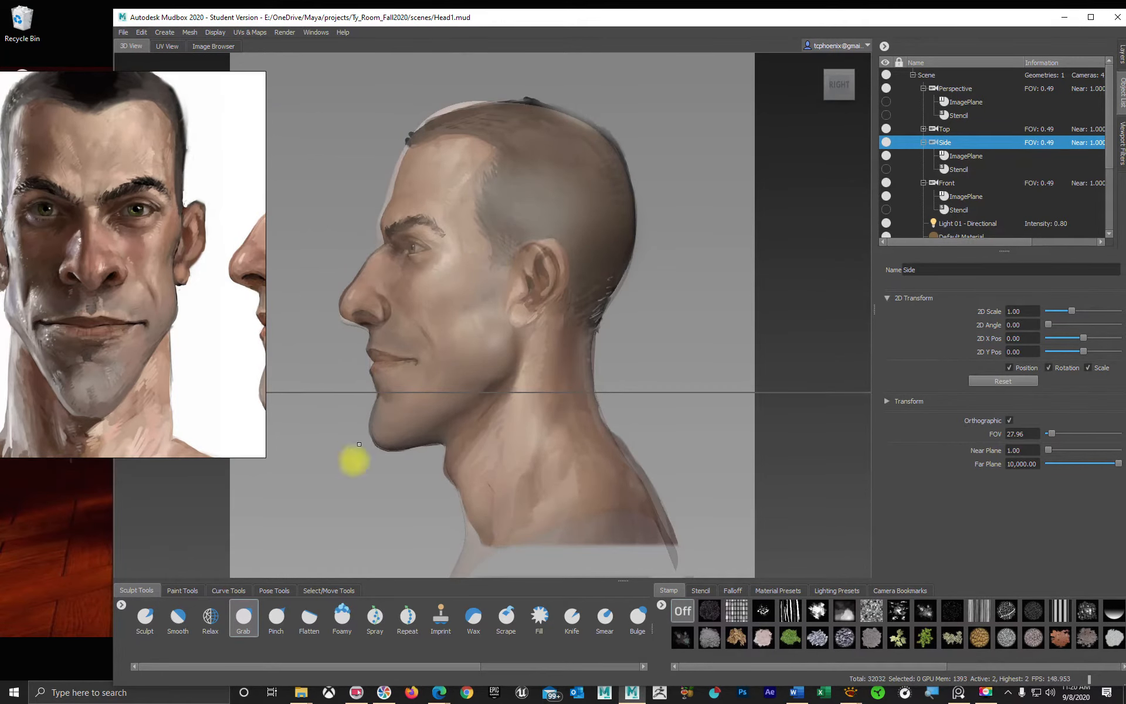
- Use the Grab brush at sizes 11.12 to 27.89 to match the nose, brow and forehead profile to the side reference
{"action": "left_click", "coordinate": [240, 620]}
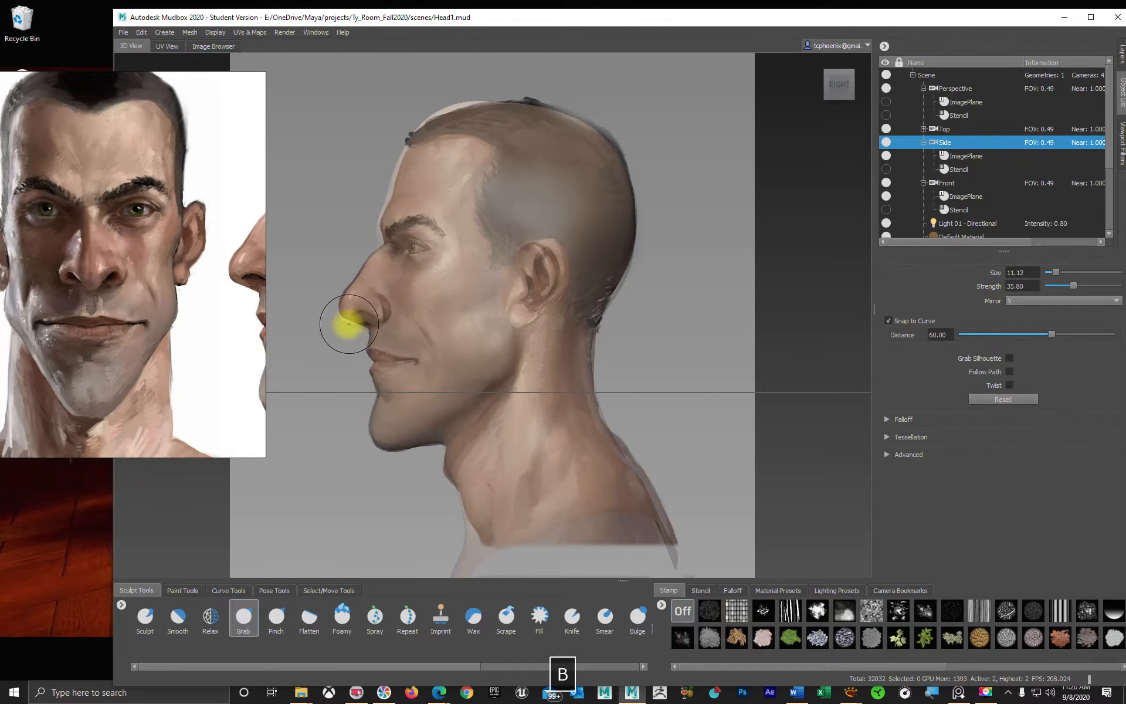
{"action": "left_click", "coordinate": [365, 330]}
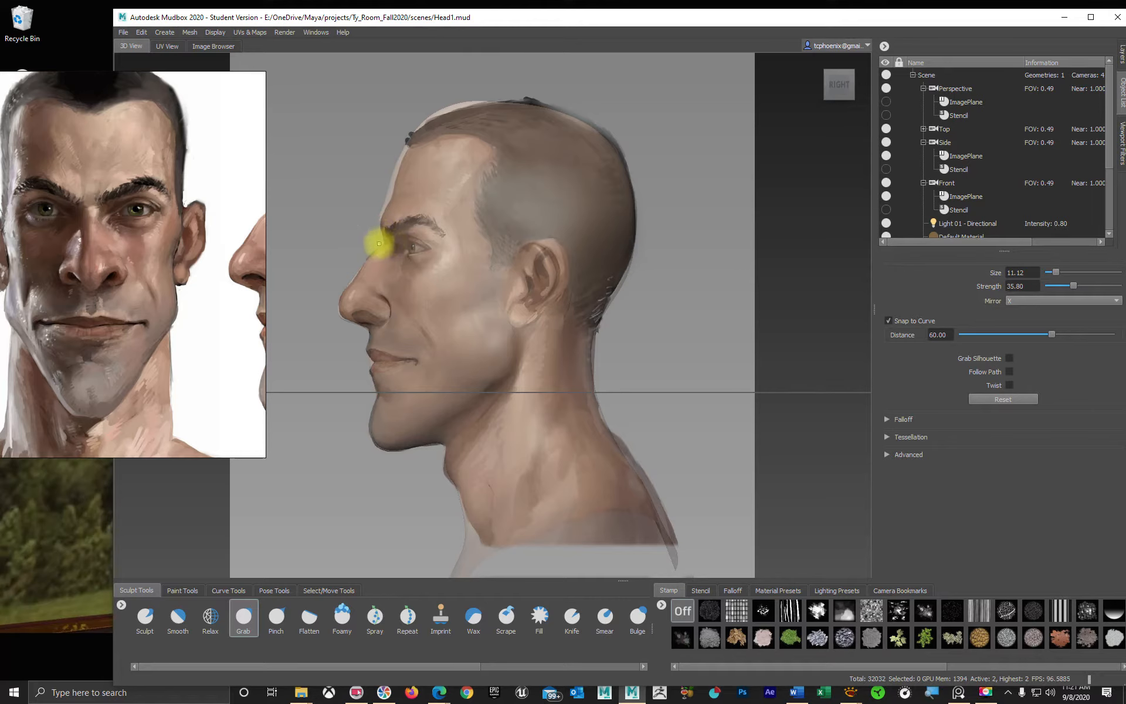
{"action": "key", "text": "ctrl+z"}
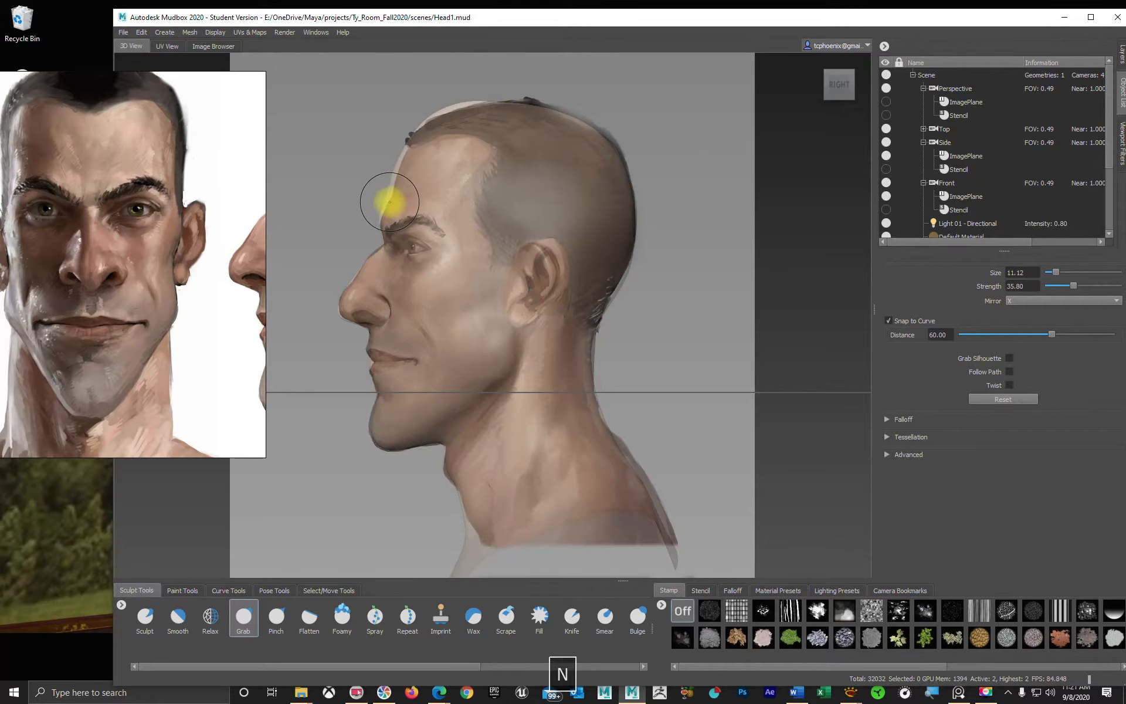
{"action": "left_click_drag", "start_coordinate": [400, 204], "coordinate": [420, 208]}
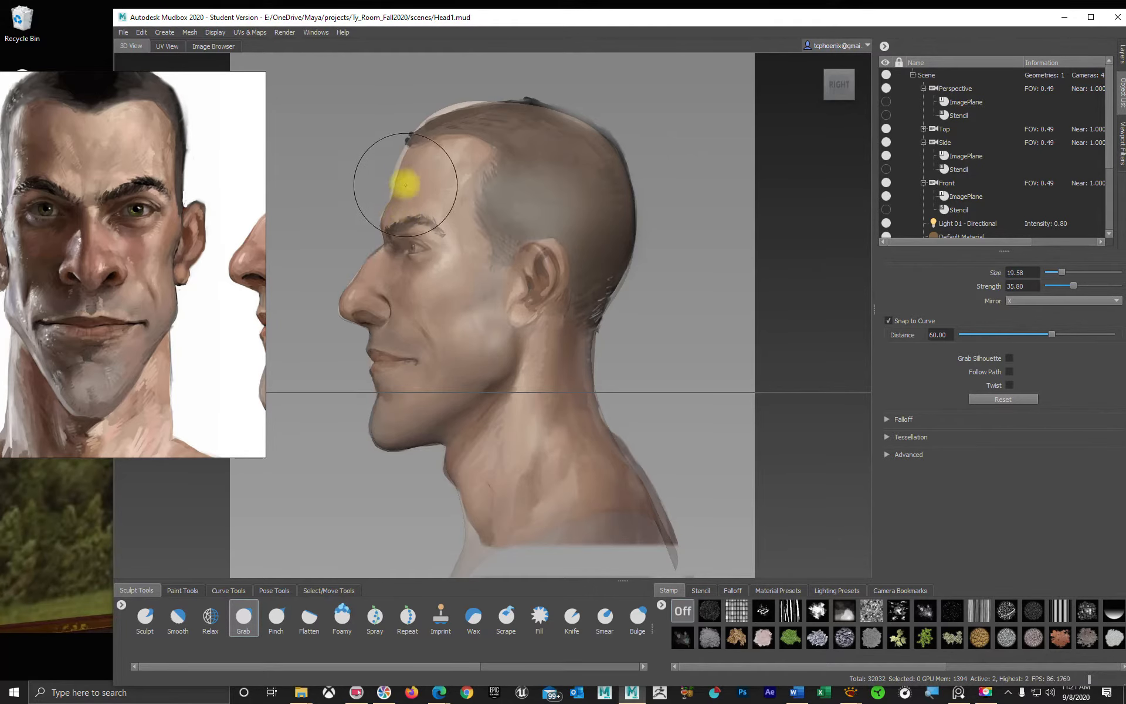
{"action": "mouse_move", "coordinate": [398, 175]}
{"action": "left_mouse_down"}
{"action": "mouse_move", "coordinate": [410, 181]}
{"action": "mouse_move", "coordinate": [406, 159]}
{"action": "left_mouse_up"}
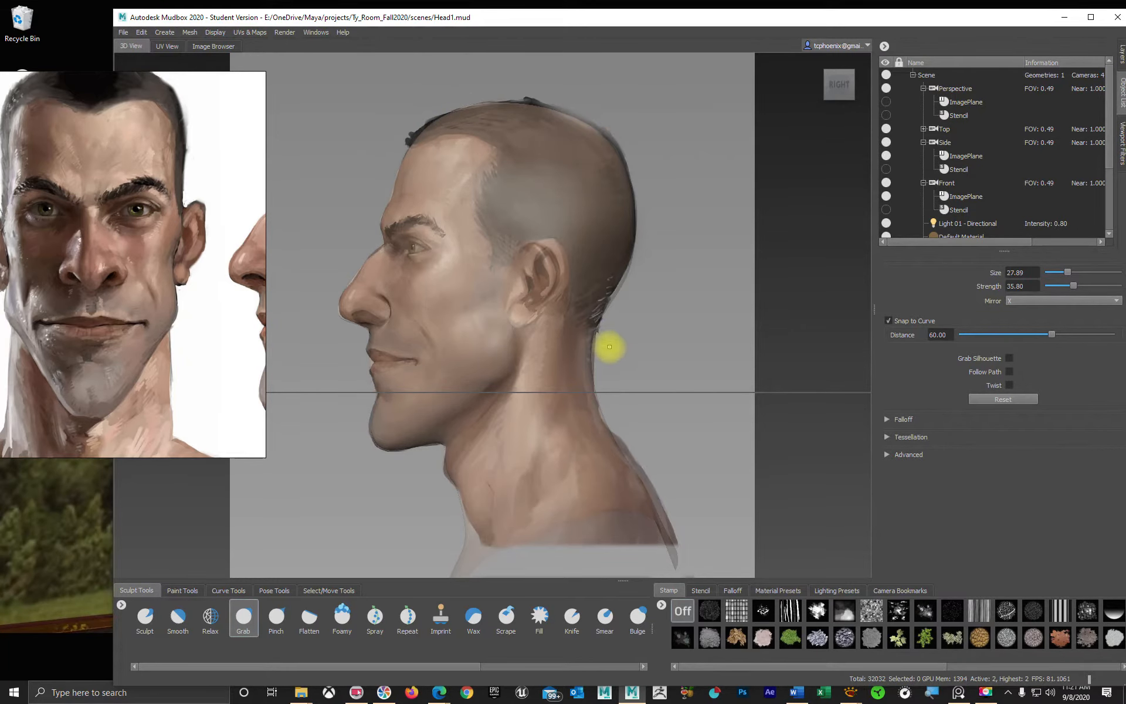
- Return to the Perspective camera and undo the last Grab stroke on the head
{"action": "key", "text": "space"}
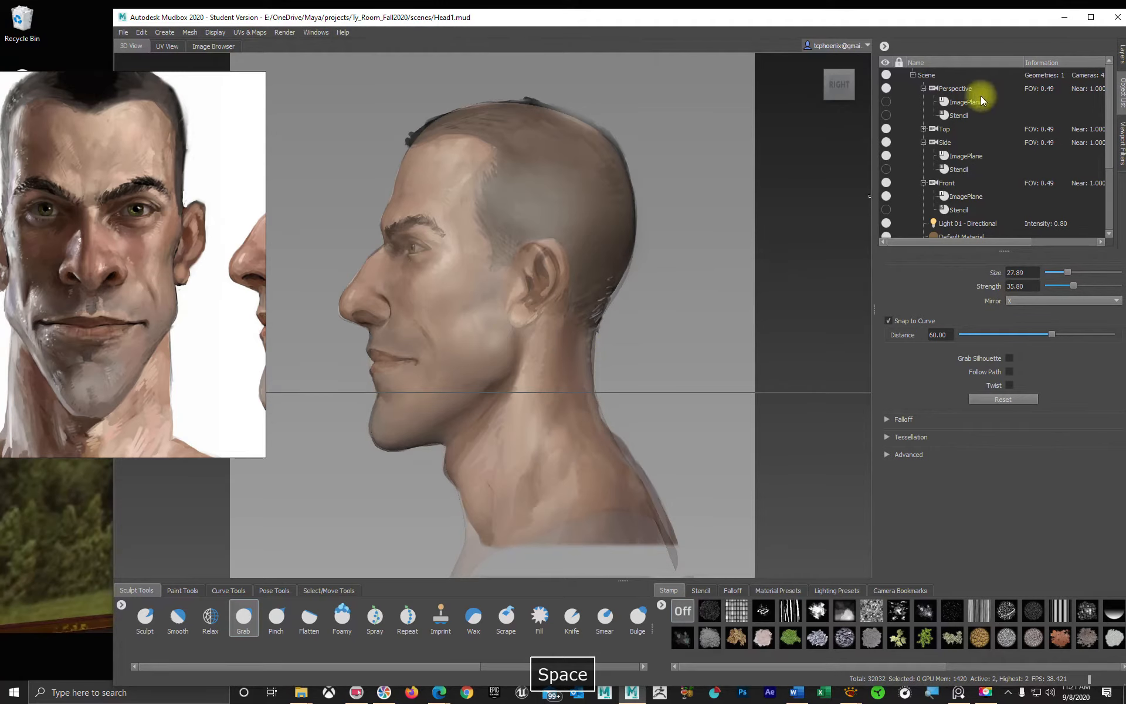
{"action": "left_click", "coordinate": [963, 90]}
{"action": "right_click", "coordinate": [963, 91]}
{"action": "left_click", "coordinate": [997, 96]}
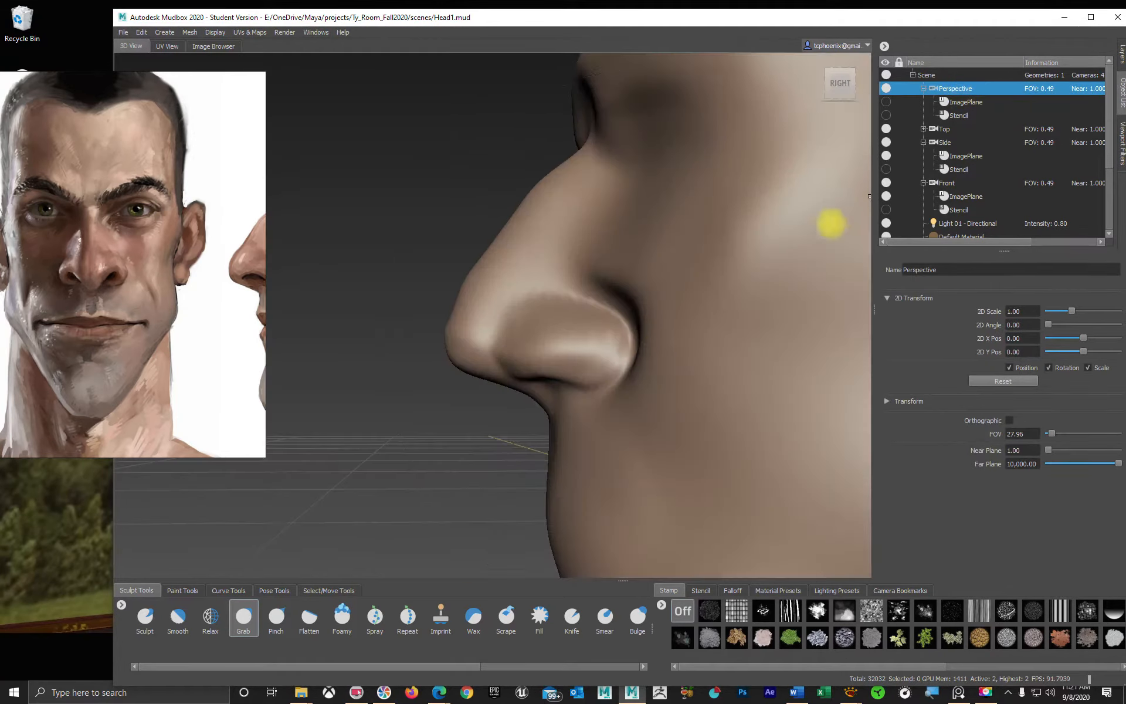
{"action": "mouse_move", "coordinate": [646, 364]}
{"action": "left_mouse_down", "text": "alt"}
{"action": "mouse_move", "coordinate": [755, 365]}
{"action": "mouse_move", "coordinate": [657, 370]}
{"action": "mouse_move", "coordinate": [674, 325]}
{"action": "mouse_move", "coordinate": [628, 311]}
{"action": "mouse_move", "coordinate": [608, 359]}
{"action": "mouse_move", "coordinate": [543, 352]}
{"action": "mouse_move", "coordinate": [692, 360]}
{"action": "mouse_move", "coordinate": [583, 344]}
{"action": "mouse_move", "coordinate": [587, 318]}
{"action": "mouse_move", "coordinate": [538, 323]}
{"action": "mouse_move", "coordinate": [656, 344]}
{"action": "mouse_move", "coordinate": [599, 311]}
{"action": "left_mouse_up", "text": "alt"}
{"action": "key", "text": "b"}
{"action": "key", "text": "ctrl+z"}
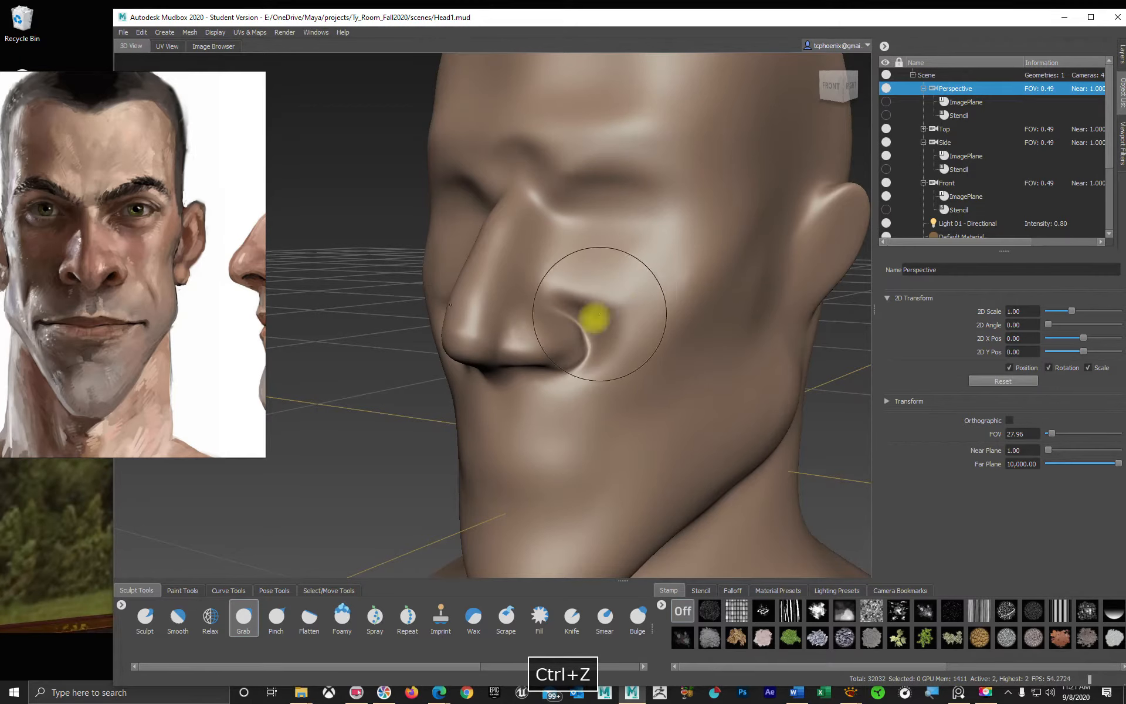
- Switch to the Wax brush at size 10.84 and smooth the creases around the nostril wings, cheeks and upper nose bridge
{"action": "left_click", "coordinate": [145, 616]}
{"action": "left_click", "coordinate": [473, 616]}
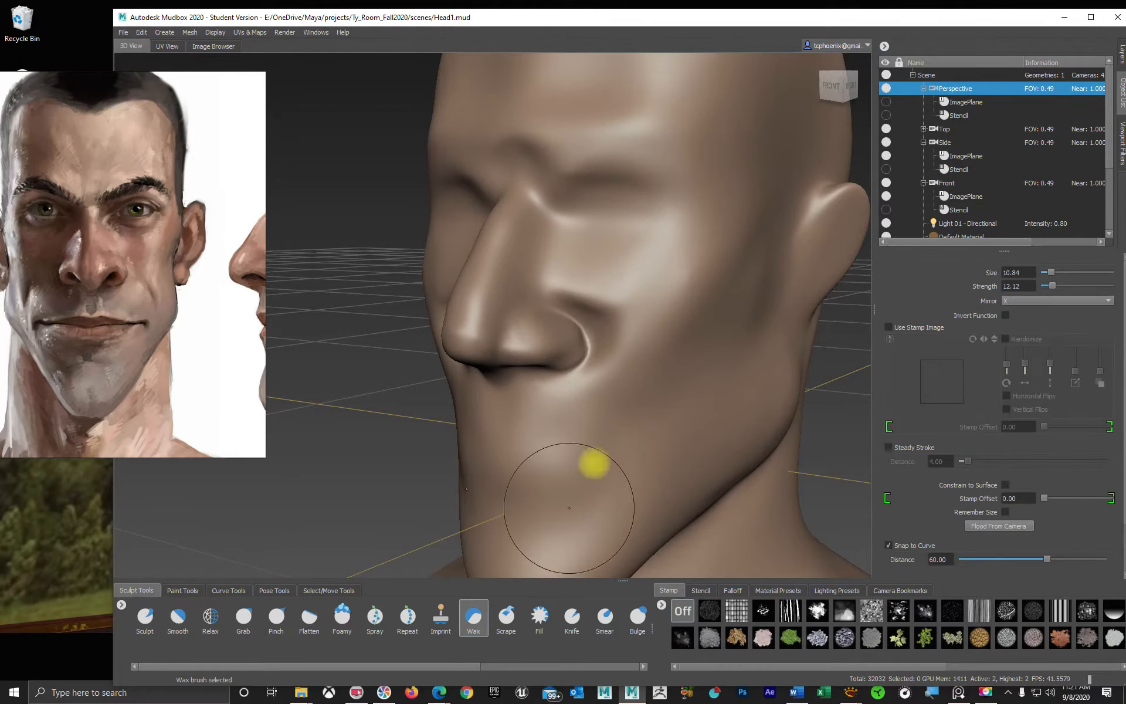
{"action": "key", "text": "shift"}
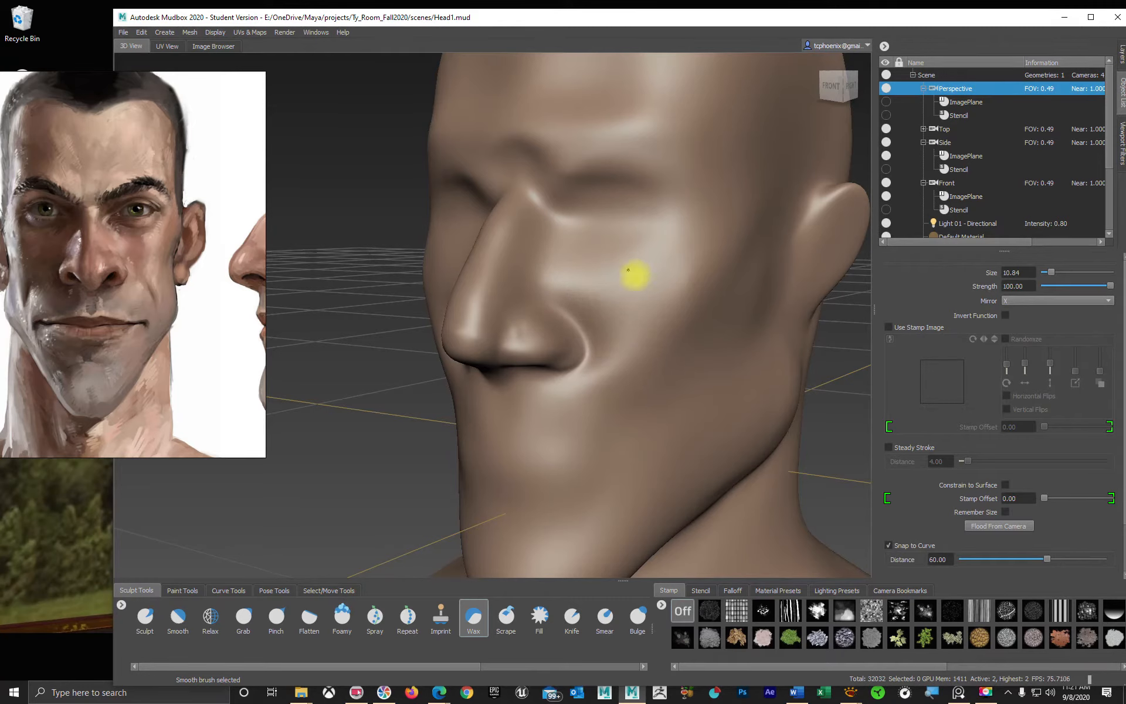
{"action": "left_click_drag", "start_coordinate": [549, 305], "coordinate": [544, 291], "text": "shift"}
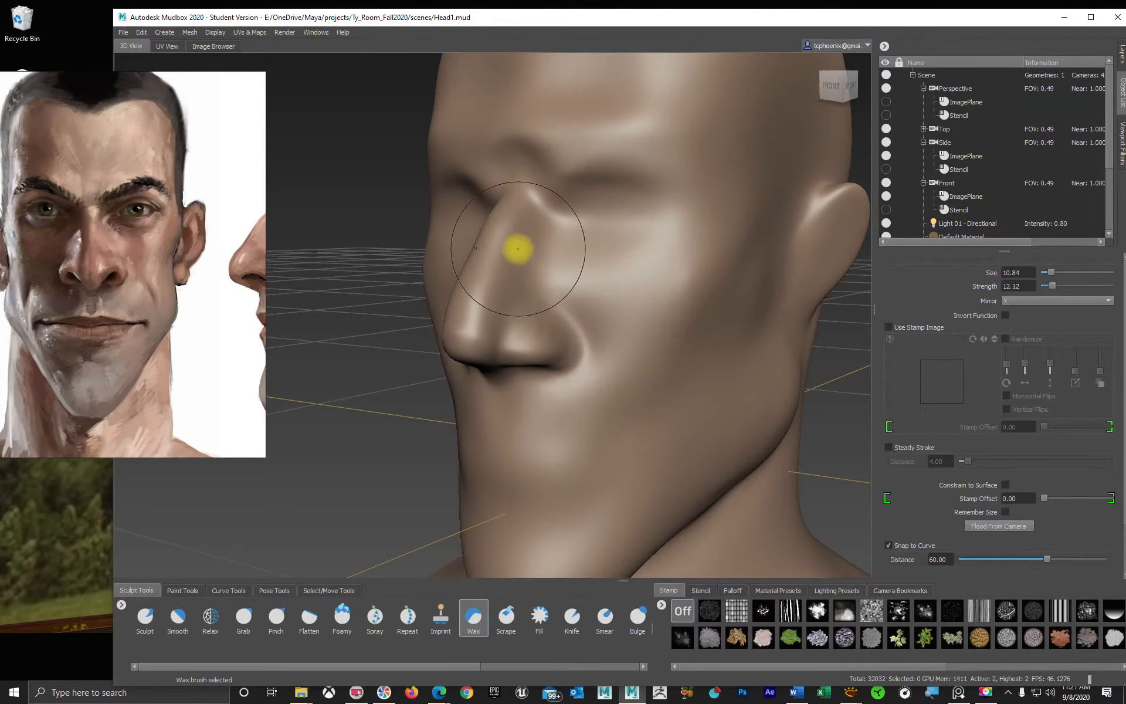
{"action": "mouse_move", "coordinate": [546, 204]}
{"action": "left_mouse_down", "text": "shift"}
{"action": "mouse_move", "coordinate": [510, 143]}
{"action": "mouse_move", "coordinate": [686, 188]}
{"action": "mouse_move", "coordinate": [641, 167]}
{"action": "mouse_move", "coordinate": [667, 344]}
{"action": "mouse_move", "coordinate": [667, 271]}
{"action": "left_mouse_up", "text": "shift"}
{"action": "key", "text": "shift"}
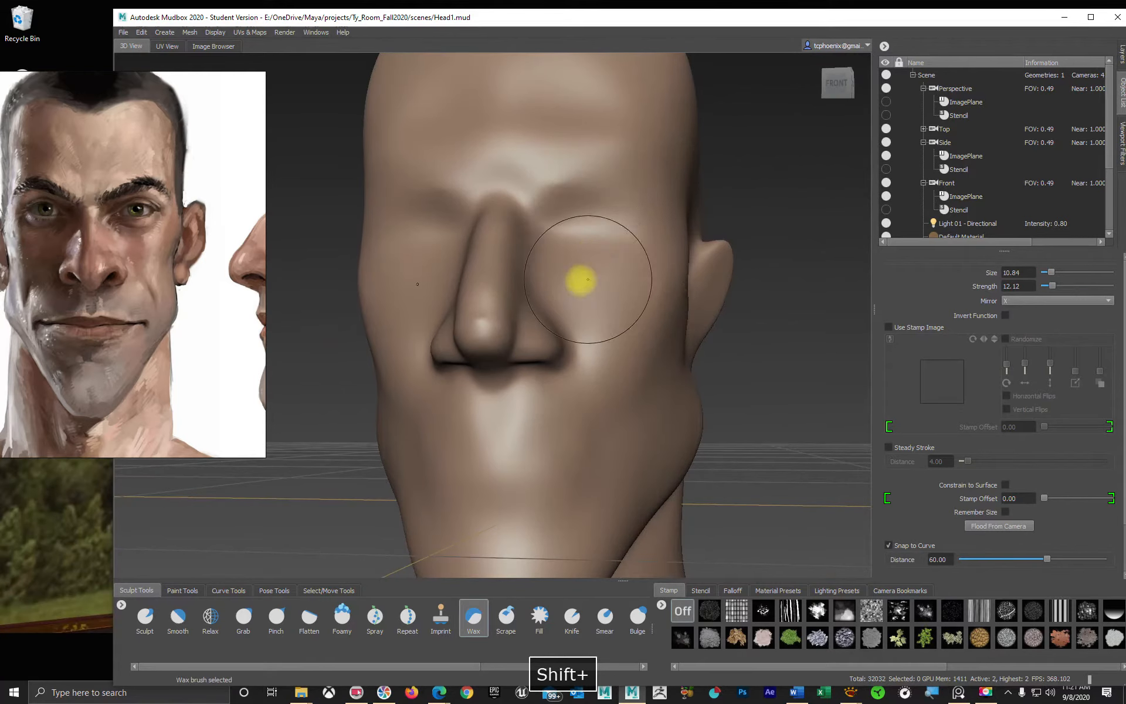
- Reduce the Wax brush to size 4.40 and refine the nose tip and nostril wings from the front
{"action": "left_click_drag", "start_coordinate": [581, 279], "coordinate": [467, 380], "text": "alt"}
{"action": "right_click_drag", "start_coordinate": [467, 380], "coordinate": [520, 319], "text": "alt"}
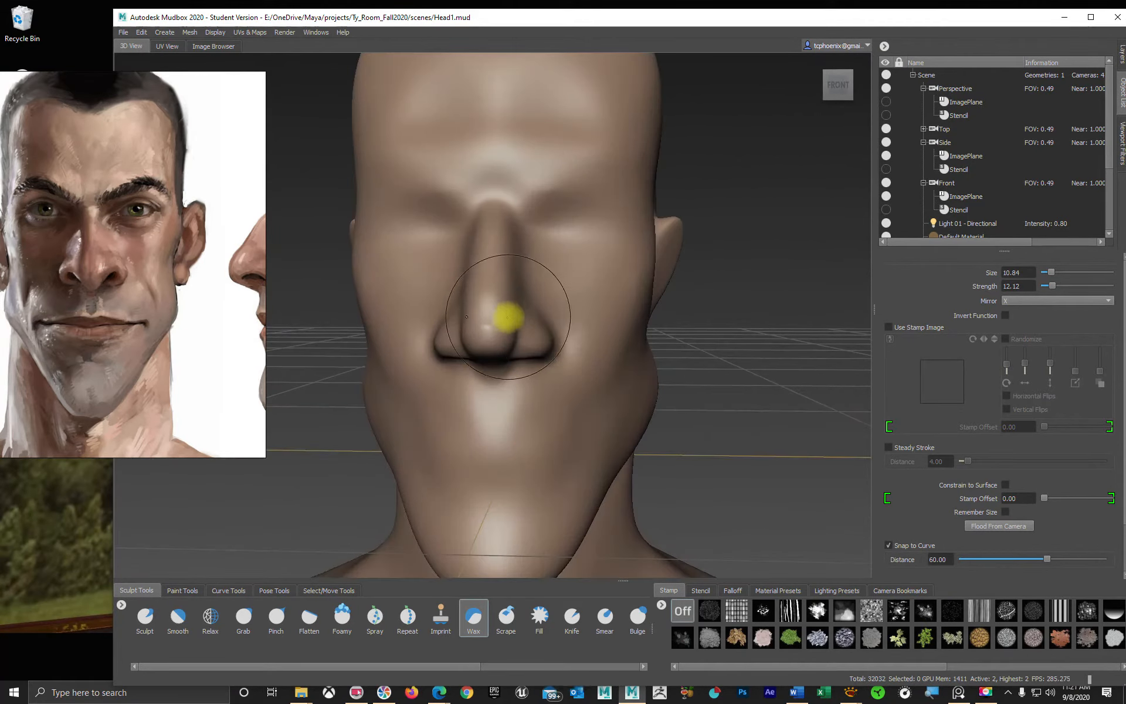
{"action": "left_click_drag", "start_coordinate": [508, 317], "coordinate": [485, 319]}
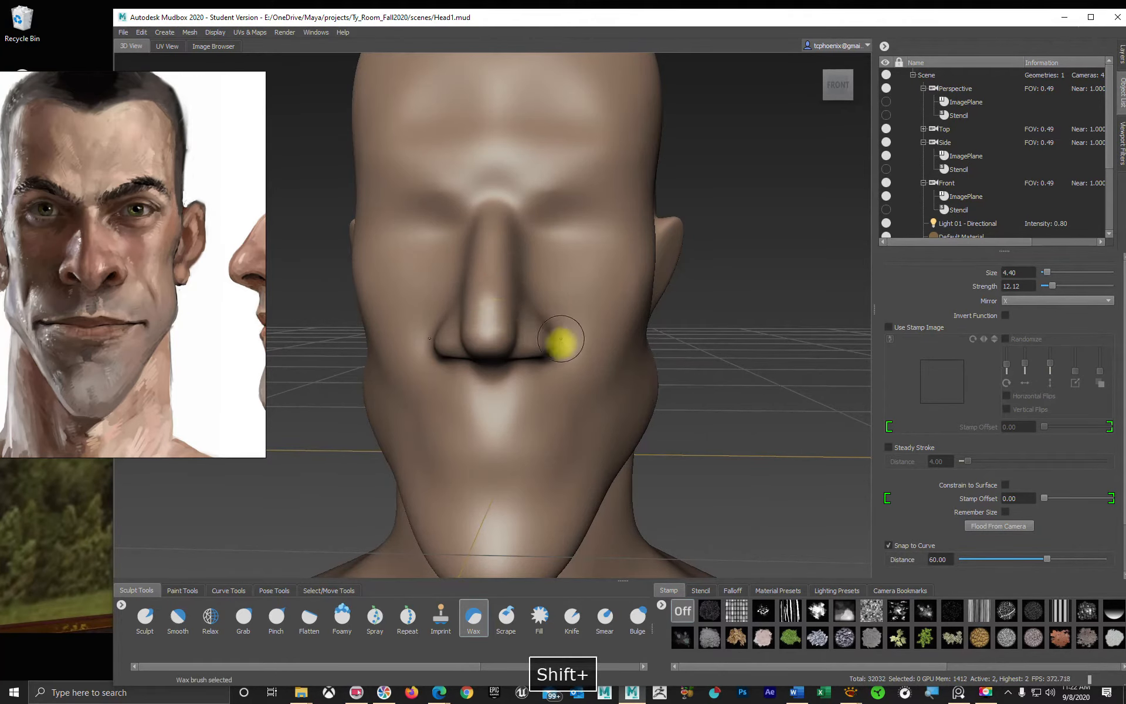
{"action": "left_click_drag", "start_coordinate": [563, 339], "coordinate": [456, 345], "text": "alt"}
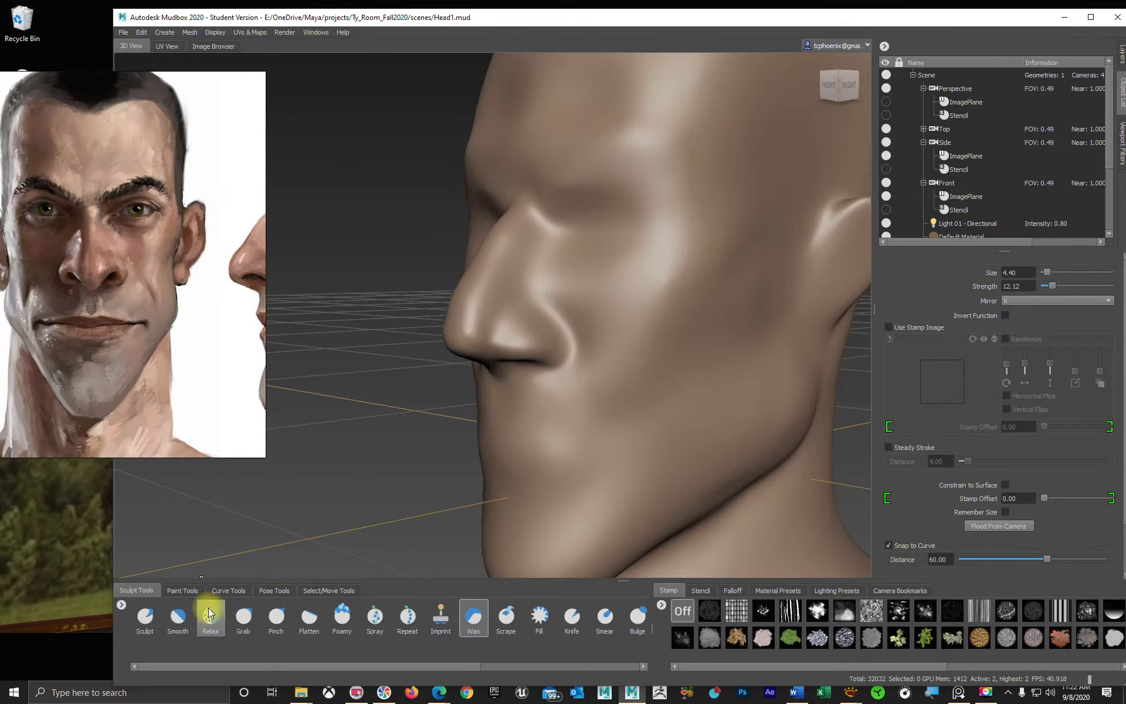
- Select the Sculpt brush, reset it to size 25 and strength 15 without a stamp image, and mirror it across X
{"action": "left_click", "coordinate": [145, 617]}
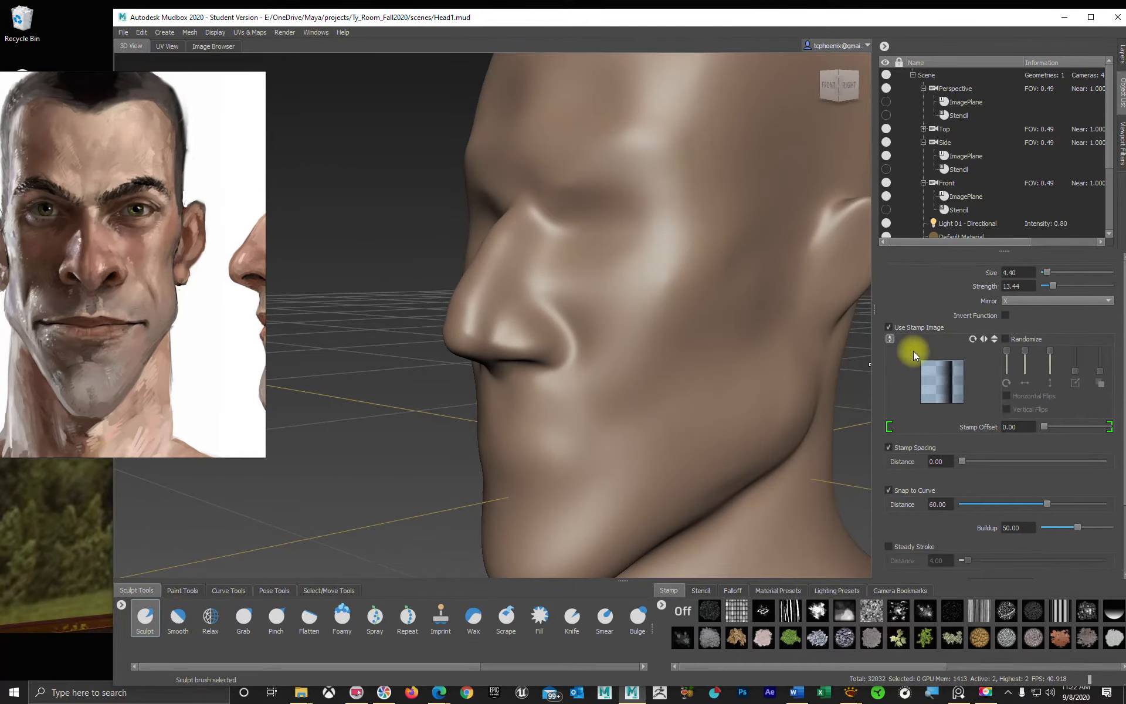
{"action": "scroll", "coordinate": [1033, 501], "scroll_direction": "down", "scroll_amount": 3}
{"action": "scroll", "coordinate": [1024, 481], "scroll_direction": "up", "scroll_amount": 3}
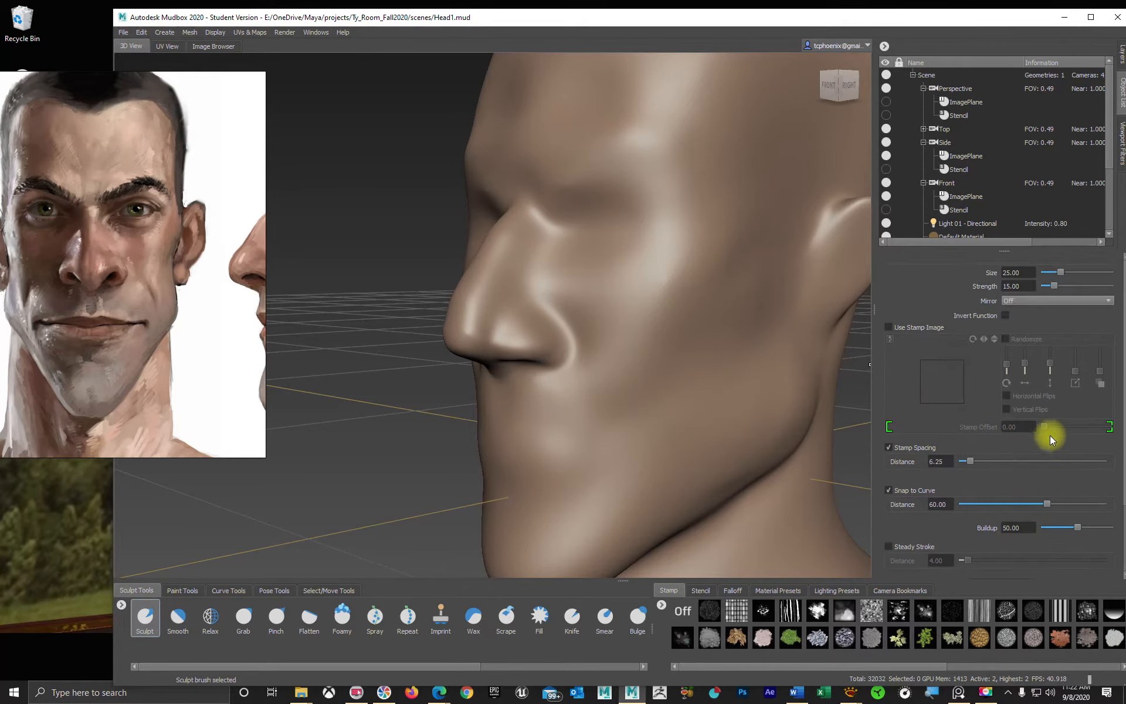
{"action": "left_click", "coordinate": [1019, 301]}
{"action": "left_click", "coordinate": [1029, 314]}
- Undo the last Sculpt stroke, lower the brush to size 5.16 and strength 0.58, and lightly work the nose tip and base
{"action": "mouse_move", "coordinate": [558, 334]}
{"action": "left_mouse_down", "text": "alt"}
{"action": "mouse_move", "coordinate": [573, 339]}
{"action": "mouse_move", "coordinate": [526, 326]}
{"action": "mouse_move", "coordinate": [484, 338]}
{"action": "left_mouse_up", "text": "alt"}
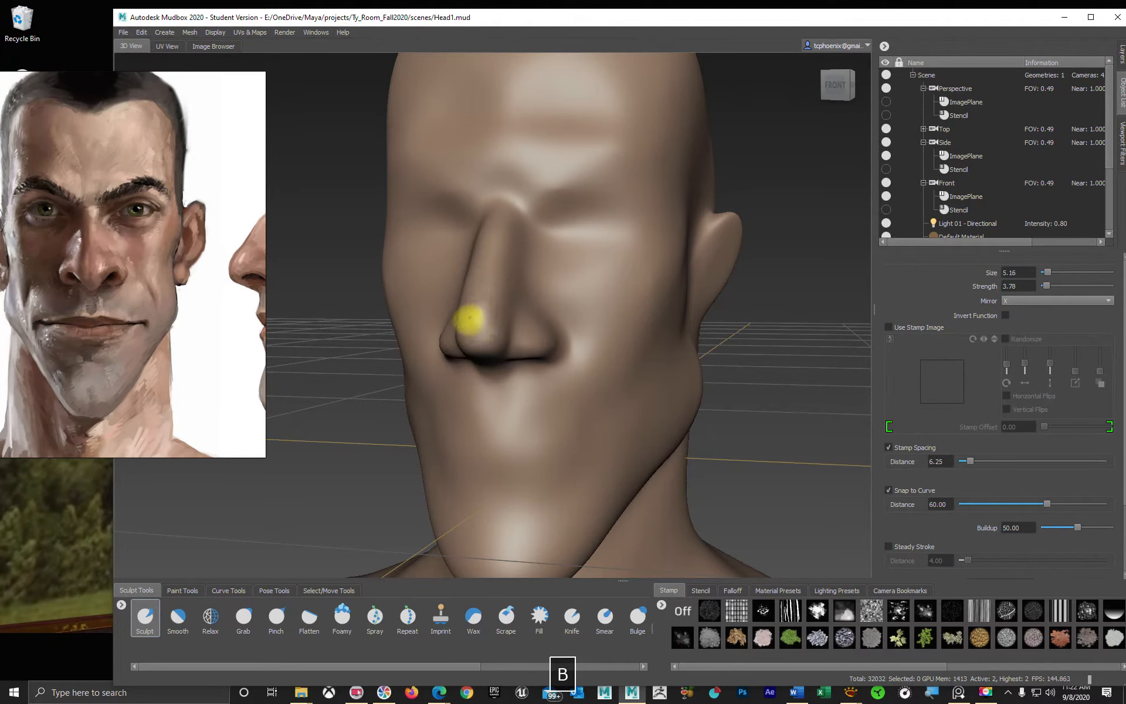
{"action": "key", "text": "ctrl+z"}
{"action": "left_click_drag", "start_coordinate": [481, 328], "coordinate": [480, 314]}
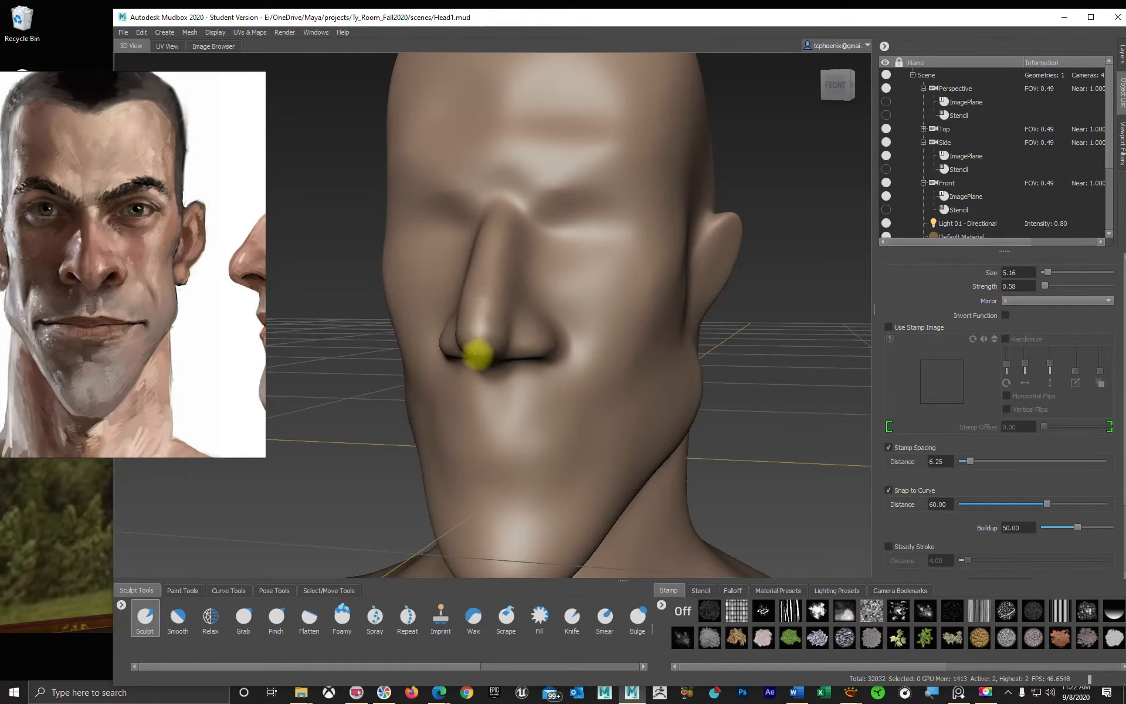
{"action": "left_click_drag", "start_coordinate": [505, 353], "coordinate": [466, 357], "text": "alt"}
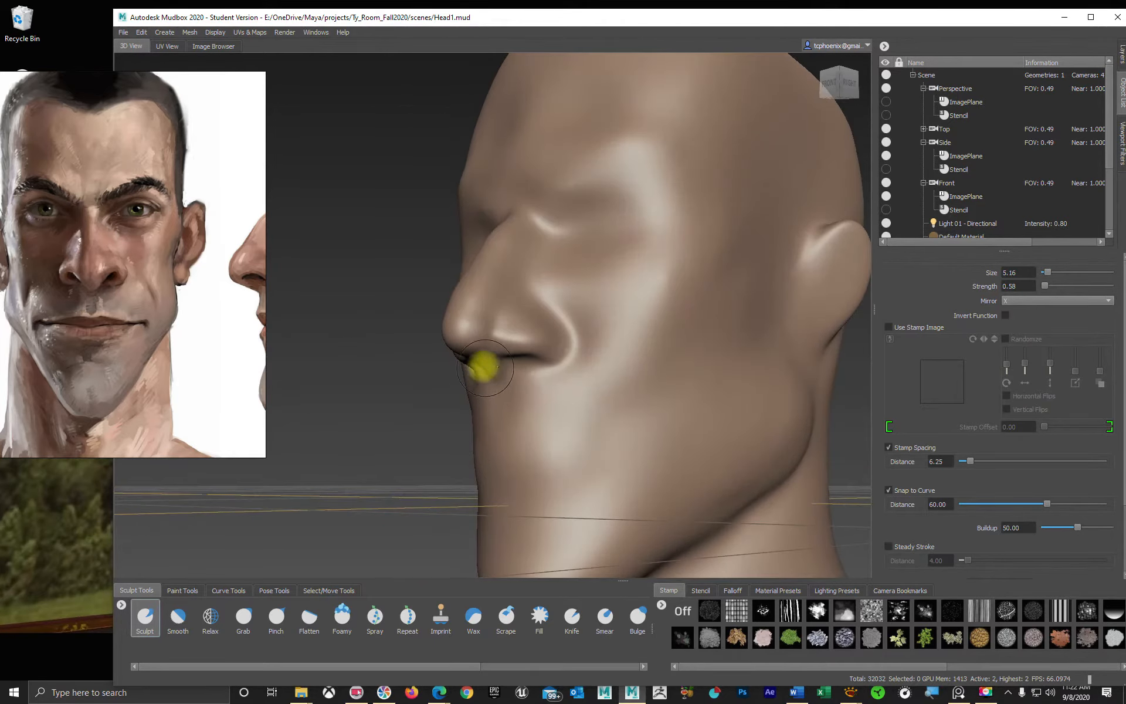
{"action": "left_click_drag", "start_coordinate": [552, 387], "coordinate": [358, 563], "text": "alt"}
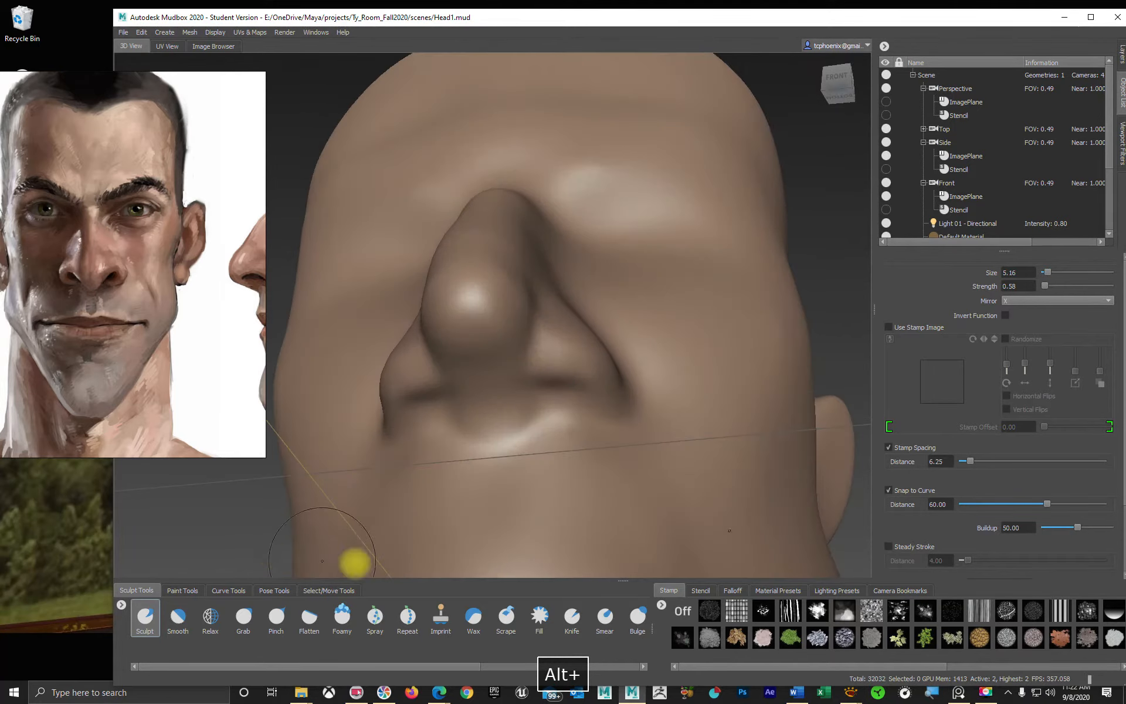
{"action": "left_click_drag", "start_coordinate": [511, 435], "coordinate": [593, 417], "text": "alt"}
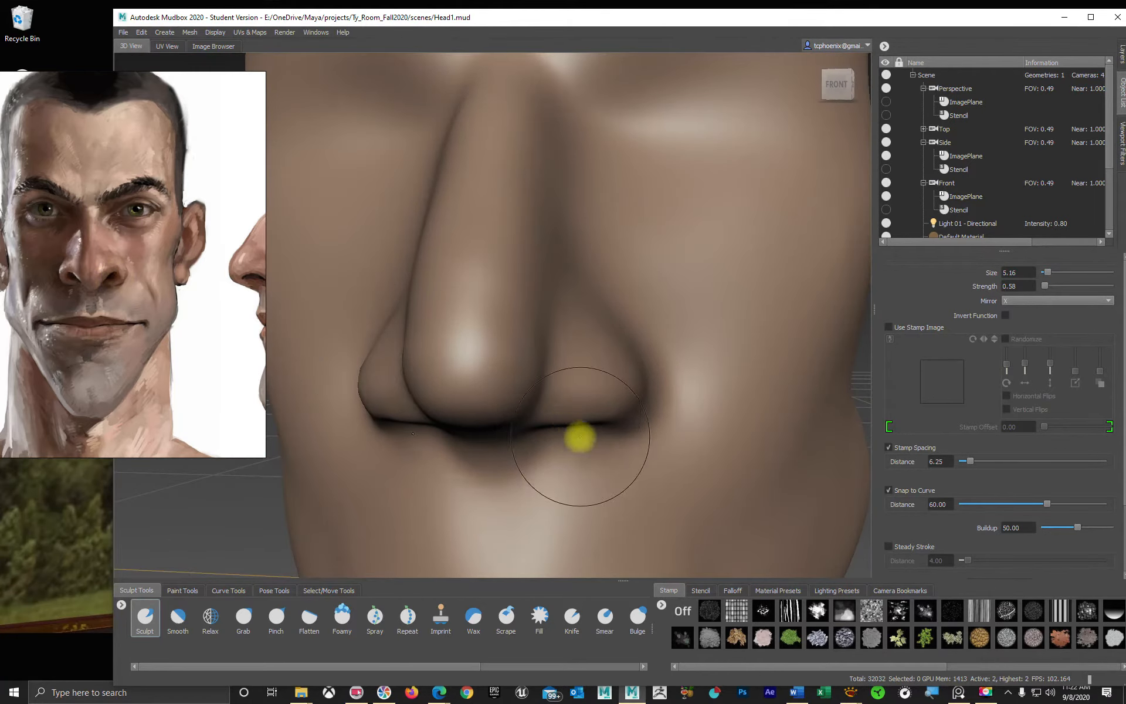
{"action": "mouse_move", "coordinate": [580, 440]}
{"action": "left_mouse_down", "text": "alt"}
{"action": "mouse_move", "coordinate": [432, 427]}
{"action": "mouse_move", "coordinate": [684, 428]}
{"action": "left_mouse_up", "text": "alt"}
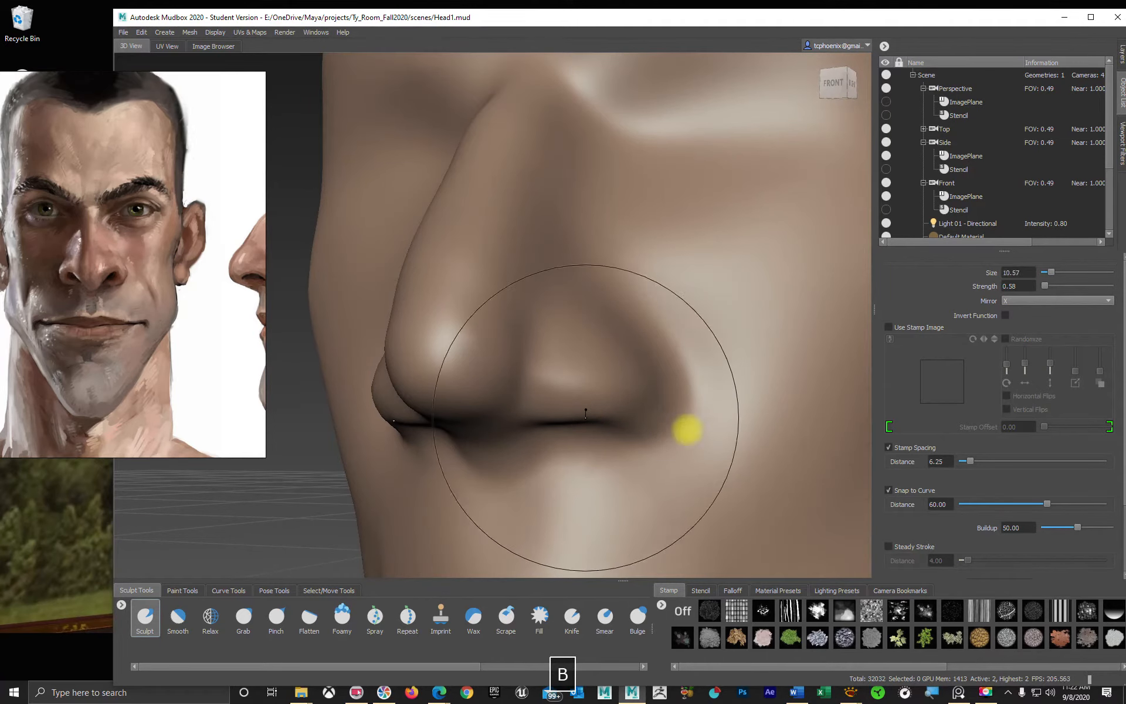
- Switch to the Grab brush at sizes 9.66 down to 6.25 and pull the nostril wings' lower rims upward into arches
{"action": "left_click", "coordinate": [238, 624]}
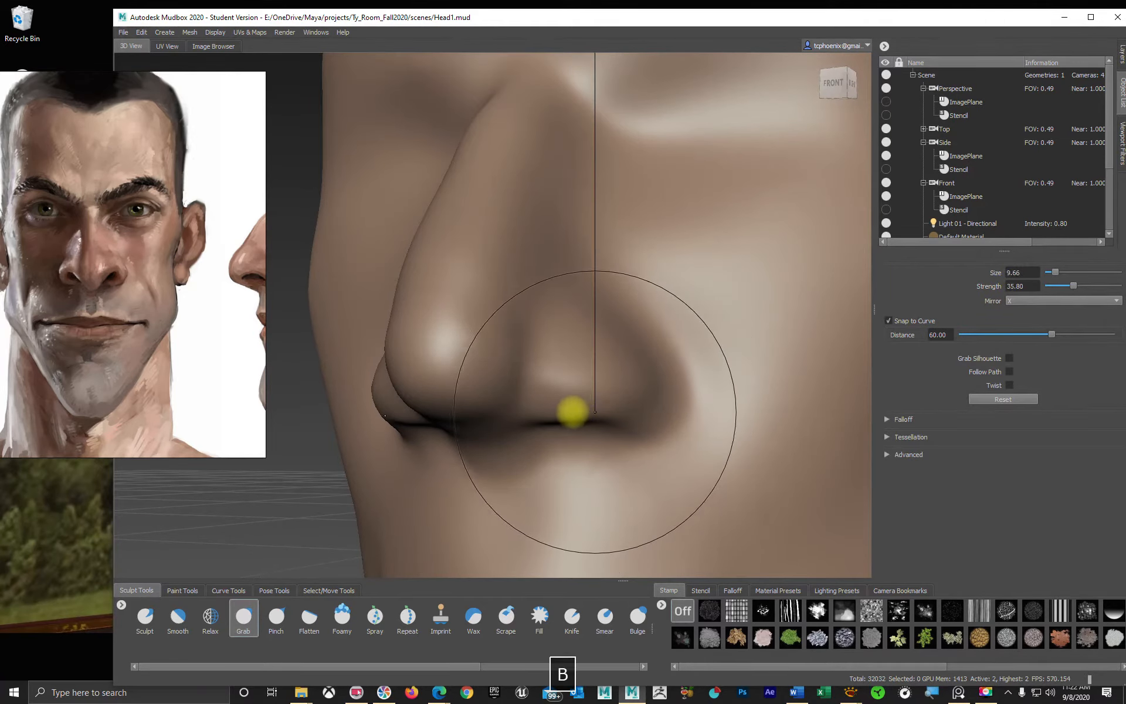
{"action": "mouse_move", "coordinate": [573, 413]}
{"action": "left_mouse_down"}
{"action": "mouse_move", "coordinate": [551, 417]}
{"action": "mouse_move", "coordinate": [575, 417]}
{"action": "mouse_move", "coordinate": [585, 393]}
{"action": "left_mouse_up"}
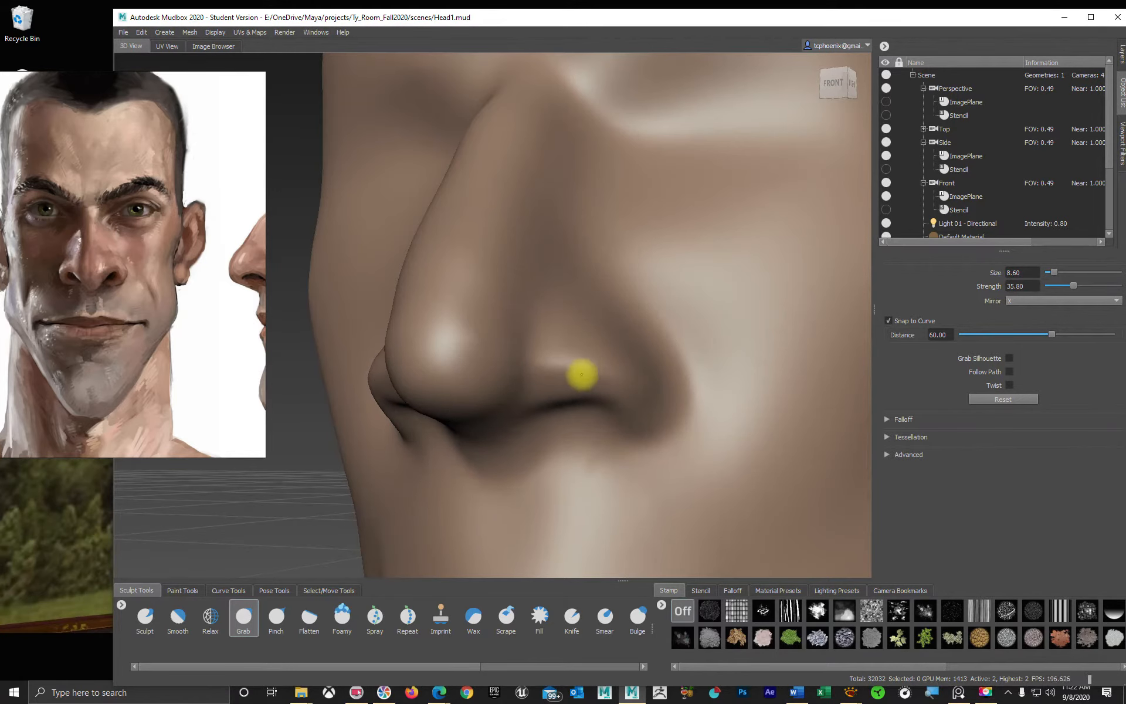
{"action": "left_click_drag", "start_coordinate": [583, 372], "coordinate": [548, 445], "text": "alt"}
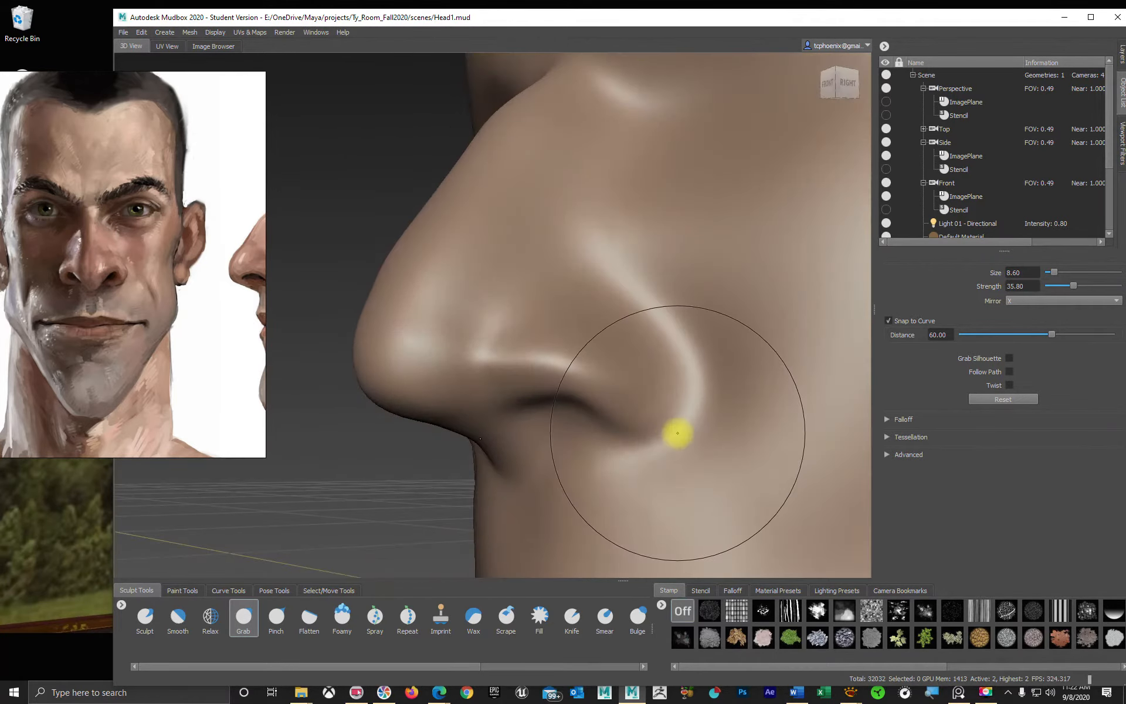
{"action": "mouse_move", "coordinate": [679, 432]}
{"action": "left_mouse_down", "text": "alt"}
{"action": "mouse_move", "coordinate": [618, 422]}
{"action": "mouse_move", "coordinate": [676, 397]}
{"action": "mouse_move", "coordinate": [623, 395]}
{"action": "mouse_move", "coordinate": [645, 392]}
{"action": "left_mouse_up", "text": "alt"}
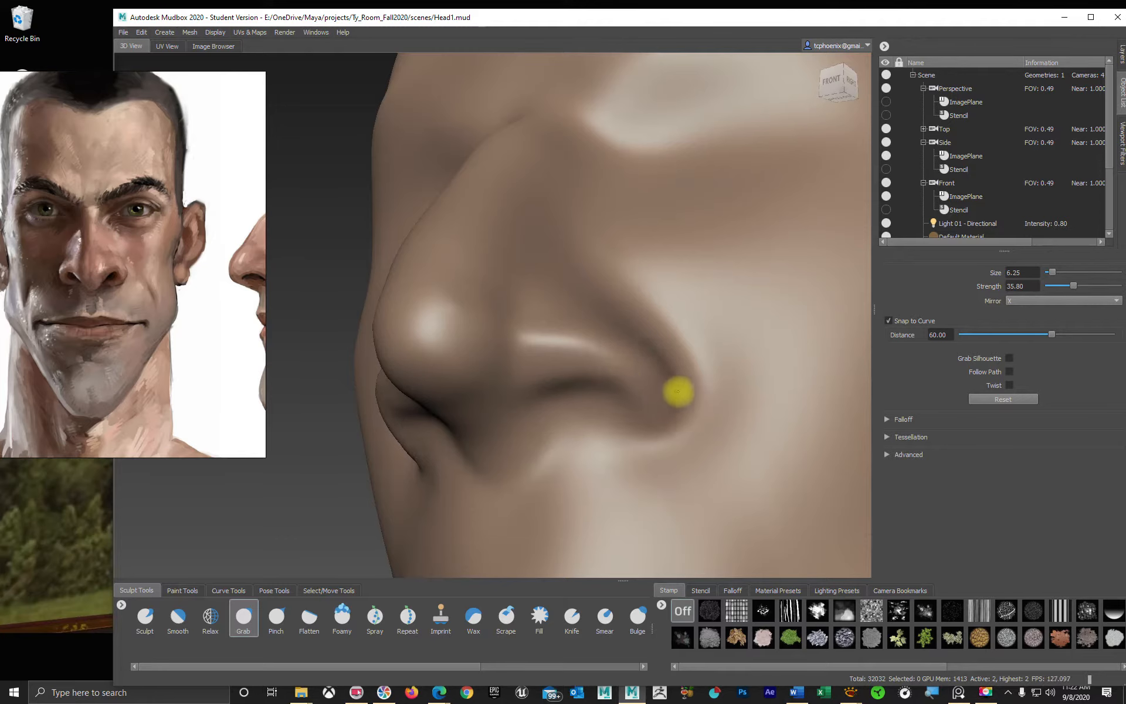
{"action": "left_click_drag", "start_coordinate": [553, 435], "coordinate": [601, 502], "text": "alt"}
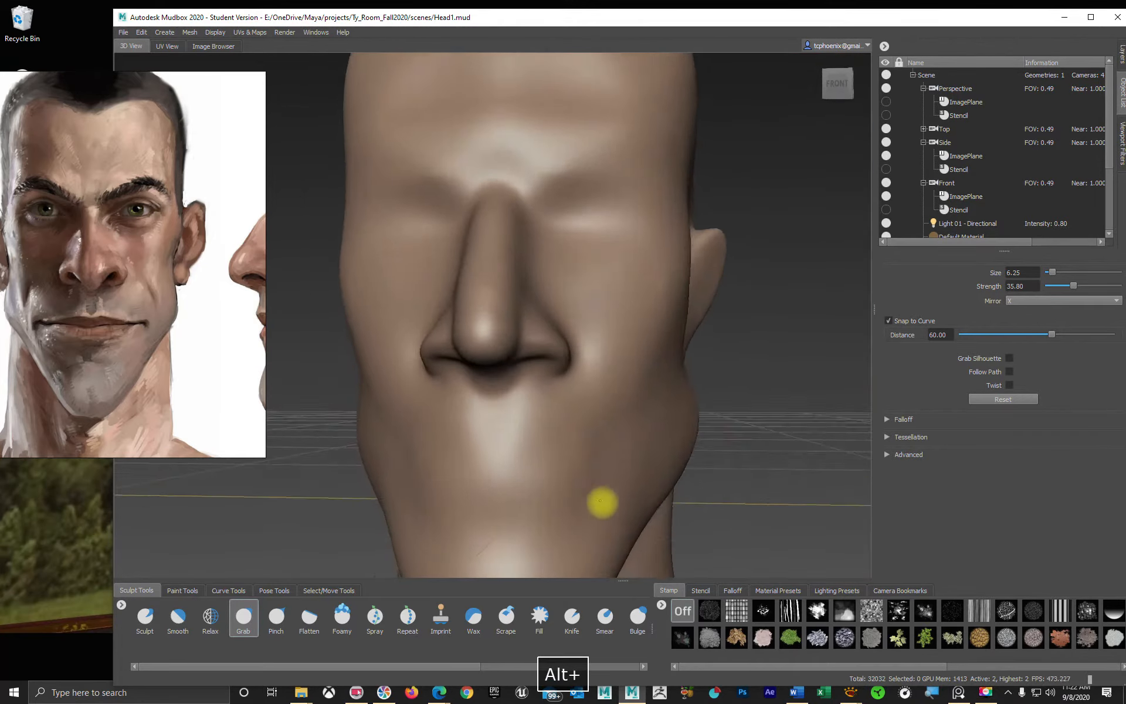
{"action": "right_click_drag", "start_coordinate": [611, 503], "coordinate": [637, 416], "text": "alt"}
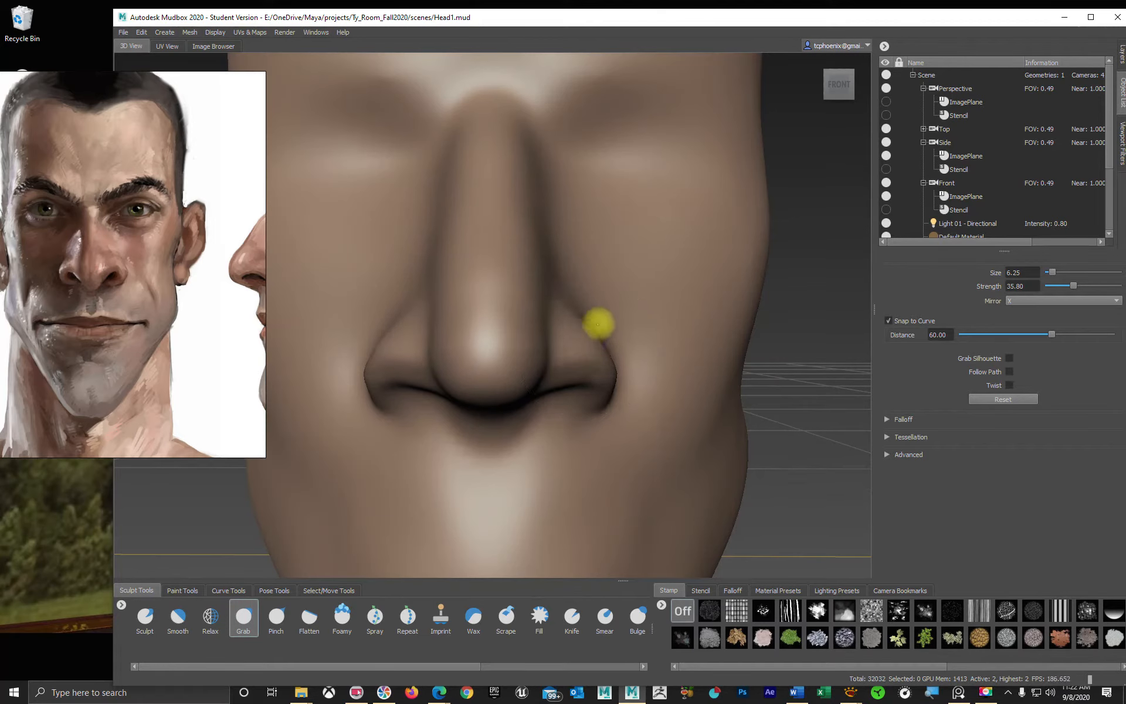
- Widen the sides of the nose tip slightly with the mirrored Grab brush, ending at brush size 8.00
{"action": "left_click_drag", "start_coordinate": [593, 326], "coordinate": [510, 362], "text": "alt"}
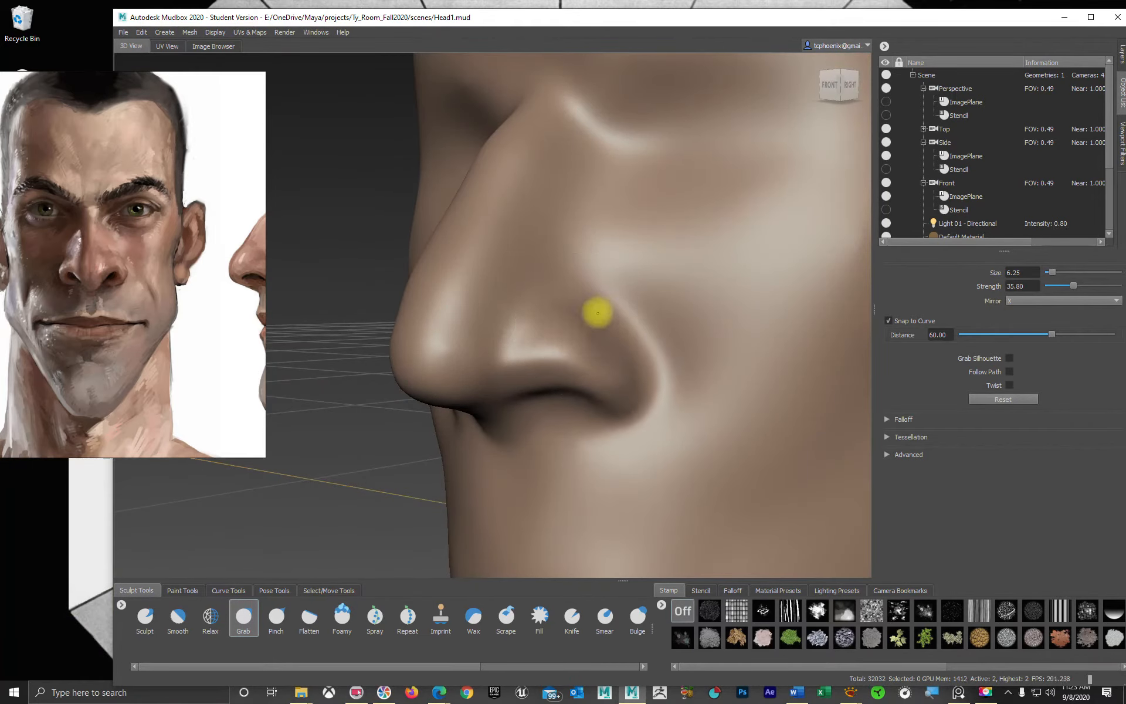
{"action": "mouse_move", "coordinate": [599, 331]}
{"action": "left_mouse_down", "text": "alt"}
{"action": "mouse_move", "coordinate": [666, 350]}
{"action": "mouse_move", "coordinate": [596, 364]}
{"action": "left_mouse_up", "text": "alt"}
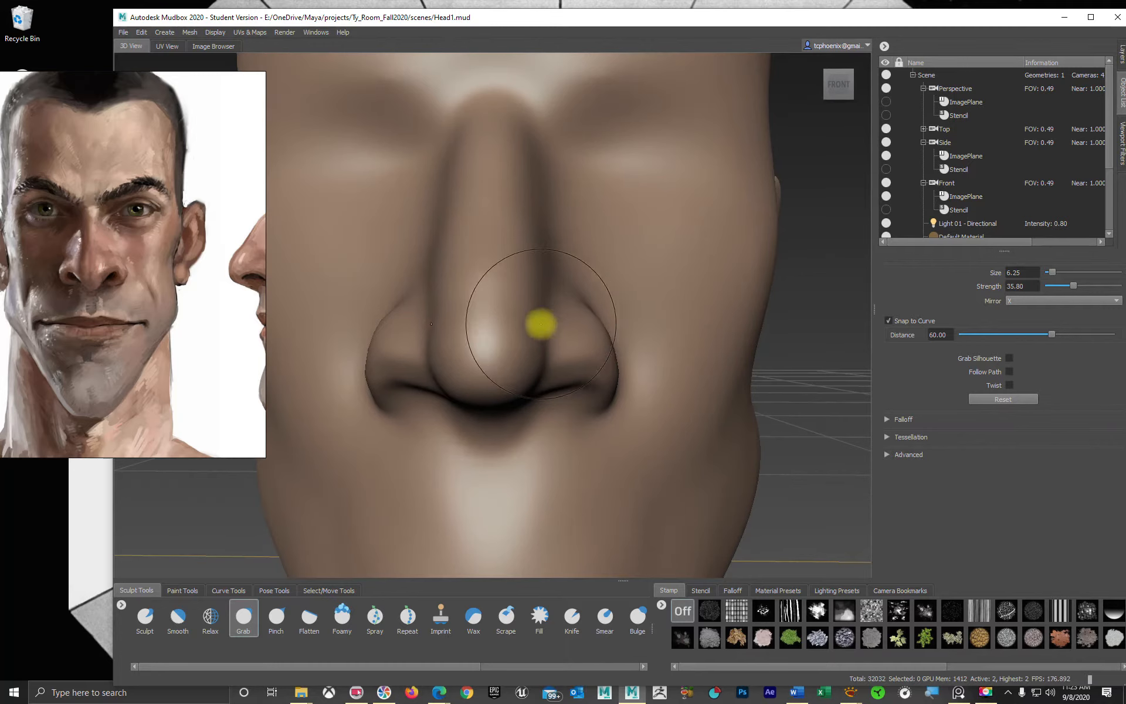
{"action": "left_click_drag", "start_coordinate": [539, 324], "coordinate": [542, 331]}
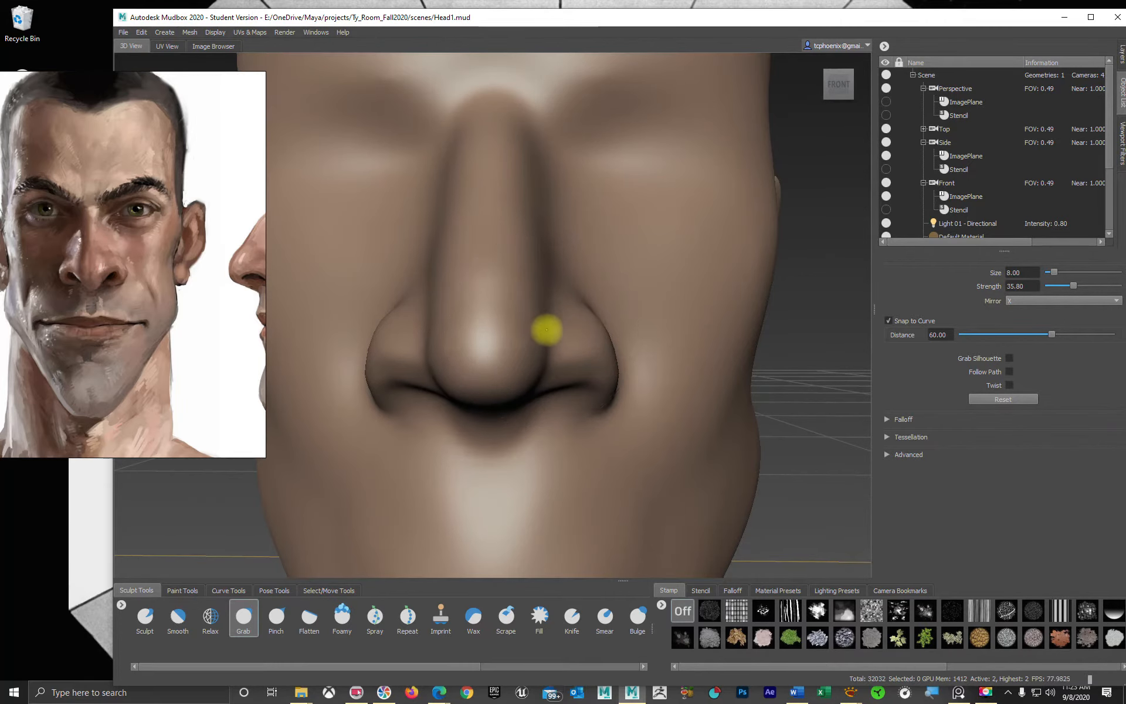
{"action": "mouse_move", "coordinate": [565, 332]}
{"action": "left_mouse_down", "text": "alt"}
{"action": "mouse_move", "coordinate": [485, 352]}
{"action": "mouse_move", "coordinate": [433, 349]}
{"action": "left_mouse_up", "text": "alt"}
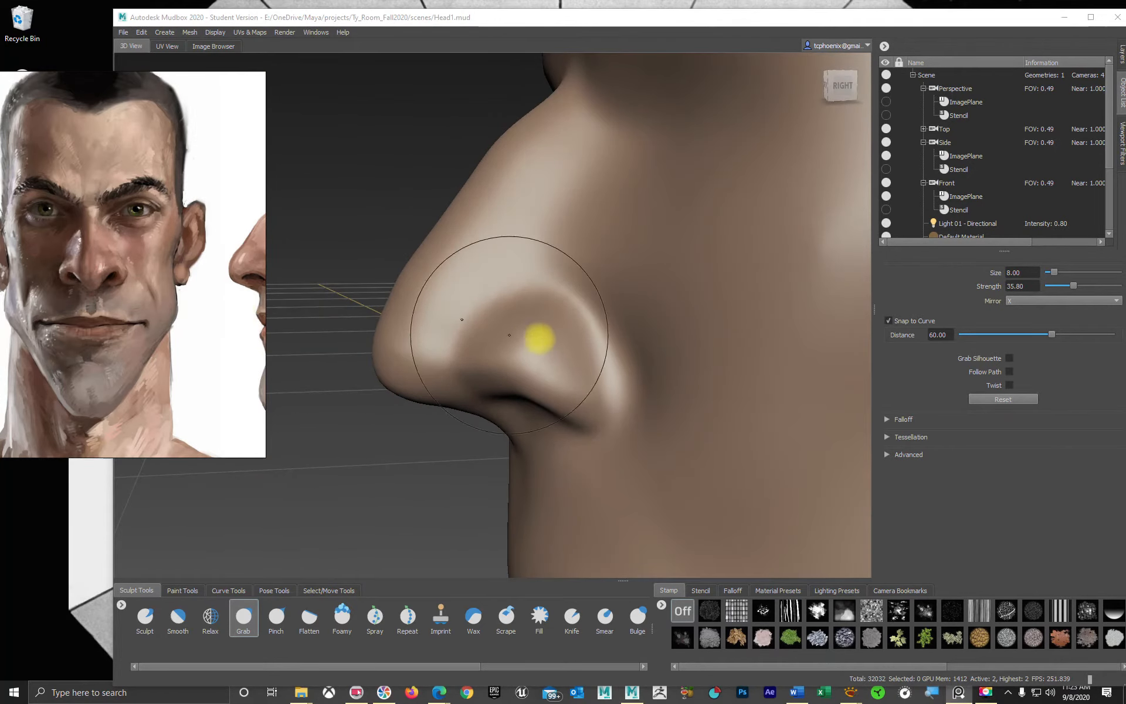
- Carve two rounded nostril cavities into the underside of the nose with the inverted Sculpt brush at size 2.95 and strength 0.58
{"action": "mouse_move", "coordinate": [467, 319]}
{"action": "left_mouse_down", "text": "alt"}
{"action": "mouse_move", "coordinate": [515, 364]}
{"action": "mouse_move", "coordinate": [629, 346]}
{"action": "mouse_move", "coordinate": [608, 358]}
{"action": "mouse_move", "coordinate": [622, 354]}
{"action": "mouse_move", "coordinate": [546, 345]}
{"action": "mouse_move", "coordinate": [565, 279]}
{"action": "mouse_move", "coordinate": [627, 352]}
{"action": "mouse_move", "coordinate": [536, 397]}
{"action": "mouse_move", "coordinate": [511, 344]}
{"action": "mouse_move", "coordinate": [558, 350]}
{"action": "mouse_move", "coordinate": [634, 281]}
{"action": "mouse_move", "coordinate": [558, 340]}
{"action": "left_mouse_up", "text": "alt"}
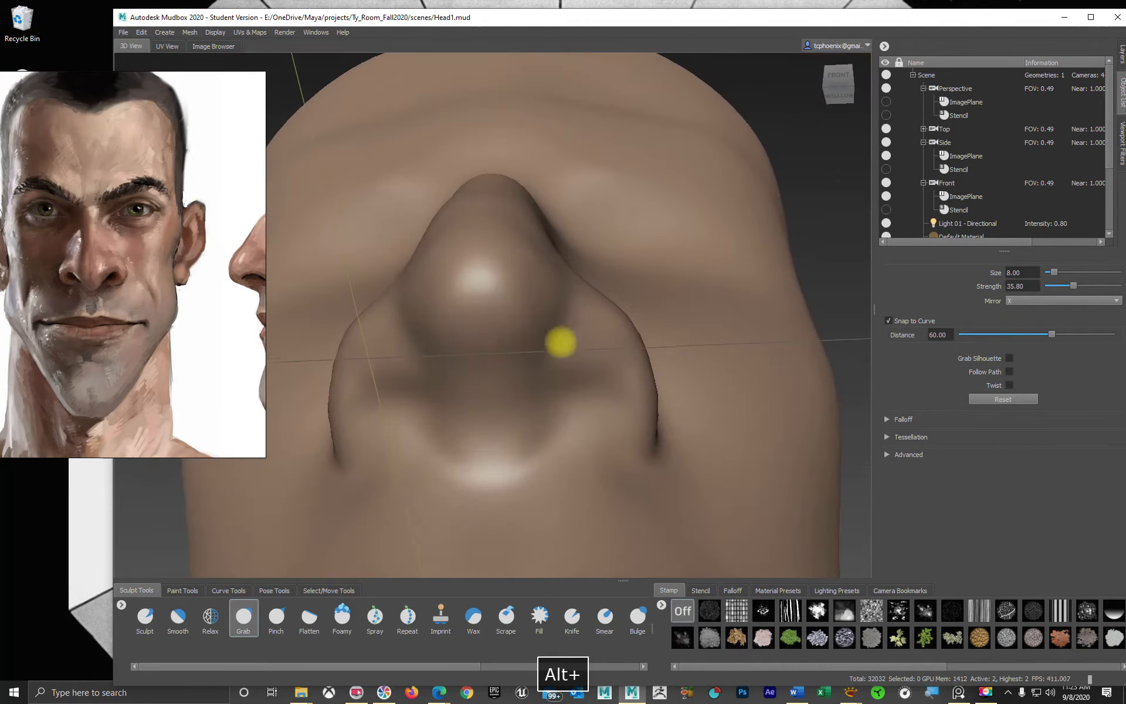
{"action": "left_click", "coordinate": [149, 617]}
{"action": "mouse_move", "coordinate": [407, 441]}
{"action": "left_mouse_down", "text": "alt"}
{"action": "mouse_move", "coordinate": [548, 445]}
{"action": "mouse_move", "coordinate": [533, 395]}
{"action": "mouse_move", "coordinate": [481, 367]}
{"action": "left_mouse_up", "text": "alt"}
{"action": "key", "text": "b"}
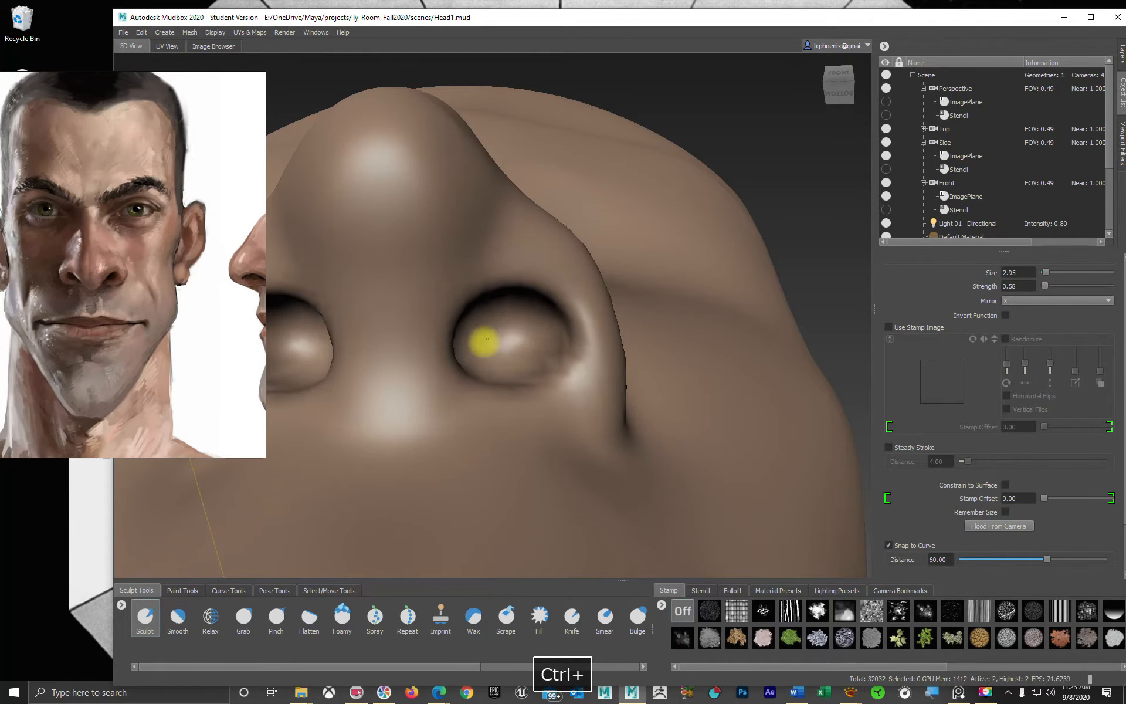
- Reduce the Sculpt brush to size 1.24, then refine and smooth the nostrils' lower rims where they meet the upper lip
{"action": "right_click_drag", "start_coordinate": [701, 408], "coordinate": [350, 378], "text": "alt"}
{"action": "left_click_drag", "start_coordinate": [610, 393], "coordinate": [522, 329], "text": "alt"}
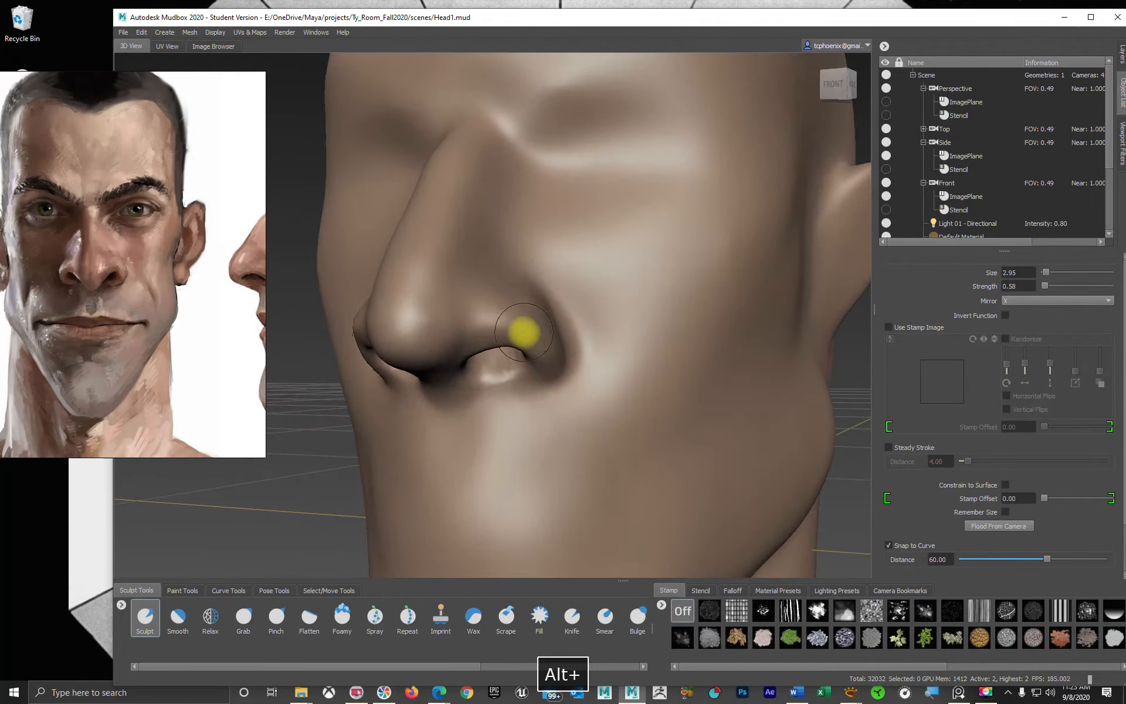
{"action": "right_click_drag", "start_coordinate": [536, 390], "coordinate": [605, 417], "text": "alt"}
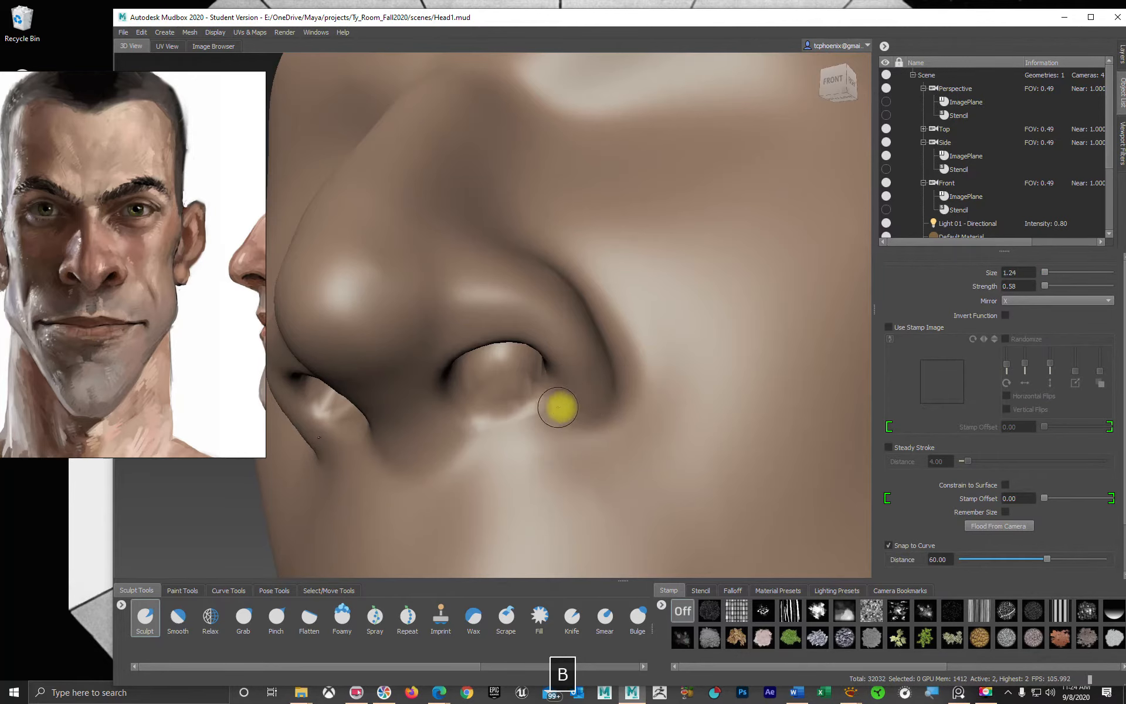
{"action": "mouse_move", "coordinate": [558, 407]}
{"action": "left_mouse_down"}
{"action": "mouse_move", "coordinate": [533, 414]}
{"action": "mouse_move", "coordinate": [593, 422]}
{"action": "mouse_move", "coordinate": [520, 410]}
{"action": "mouse_move", "coordinate": [606, 412]}
{"action": "mouse_move", "coordinate": [503, 417]}
{"action": "mouse_move", "coordinate": [630, 425]}
{"action": "left_mouse_up"}
{"action": "right_click_drag", "start_coordinate": [630, 425], "coordinate": [420, 429], "text": "alt"}
{"action": "left_click_drag", "start_coordinate": [458, 425], "coordinate": [587, 457], "text": "alt"}
{"action": "right_click_drag", "start_coordinate": [433, 382], "coordinate": [531, 411], "text": "alt"}
{"action": "left_click_drag", "start_coordinate": [364, 414], "coordinate": [437, 371], "text": "alt"}
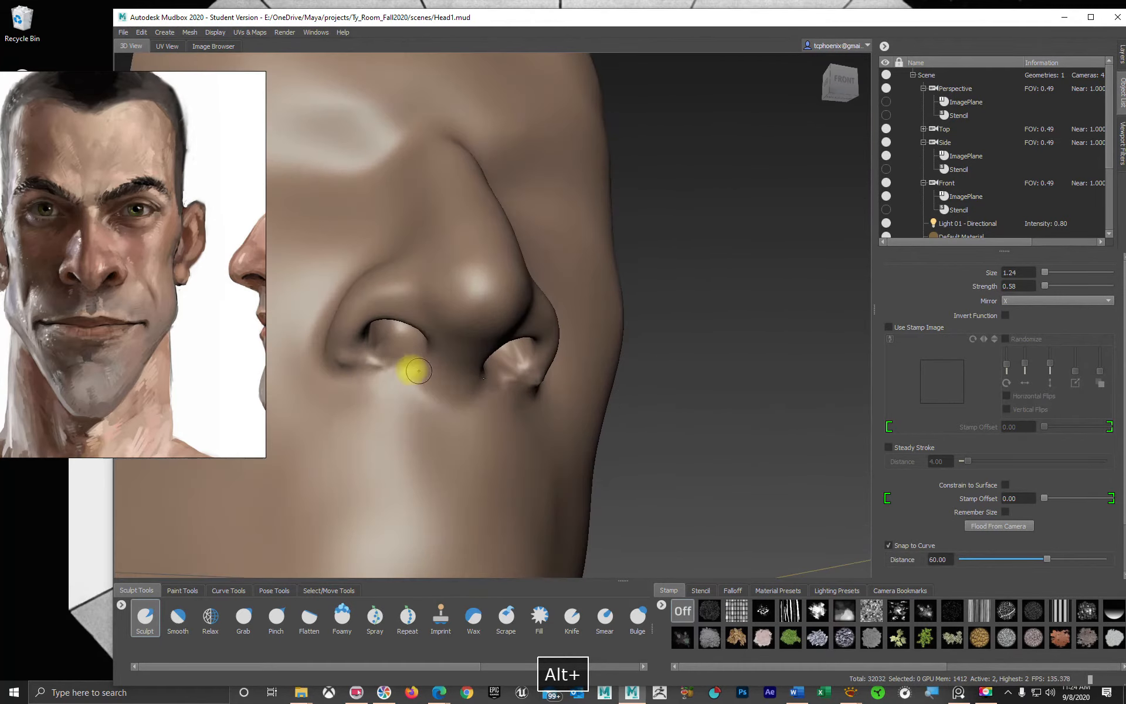
{"action": "left_click_drag", "start_coordinate": [342, 350], "coordinate": [372, 365], "text": "shift"}
- Enlarge the brush to size 7.41 and smooth the uneven forehead above the brows
{"action": "right_click_drag", "start_coordinate": [623, 409], "coordinate": [469, 418], "text": "alt"}
{"action": "mouse_move", "coordinate": [572, 410]}
{"action": "left_mouse_down", "text": "alt"}
{"action": "mouse_move", "coordinate": [511, 440]}
{"action": "mouse_move", "coordinate": [470, 432]}
{"action": "left_mouse_up", "text": "alt"}
{"action": "right_click_drag", "start_coordinate": [495, 427], "coordinate": [523, 440], "text": "alt"}
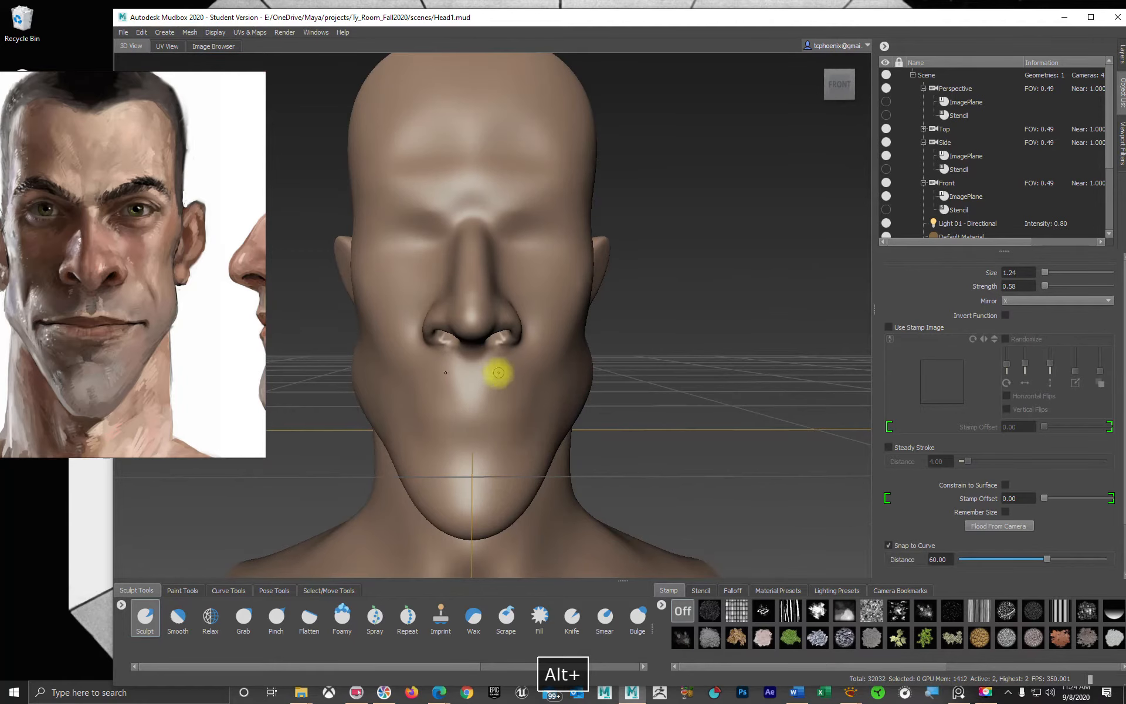
{"action": "left_click_drag", "start_coordinate": [573, 388], "coordinate": [573, 390], "text": "alt"}
{"action": "right_click_drag", "start_coordinate": [475, 298], "coordinate": [545, 299], "text": "alt"}
{"action": "middle_click_drag", "start_coordinate": [532, 212], "coordinate": [561, 304], "text": "alt"}
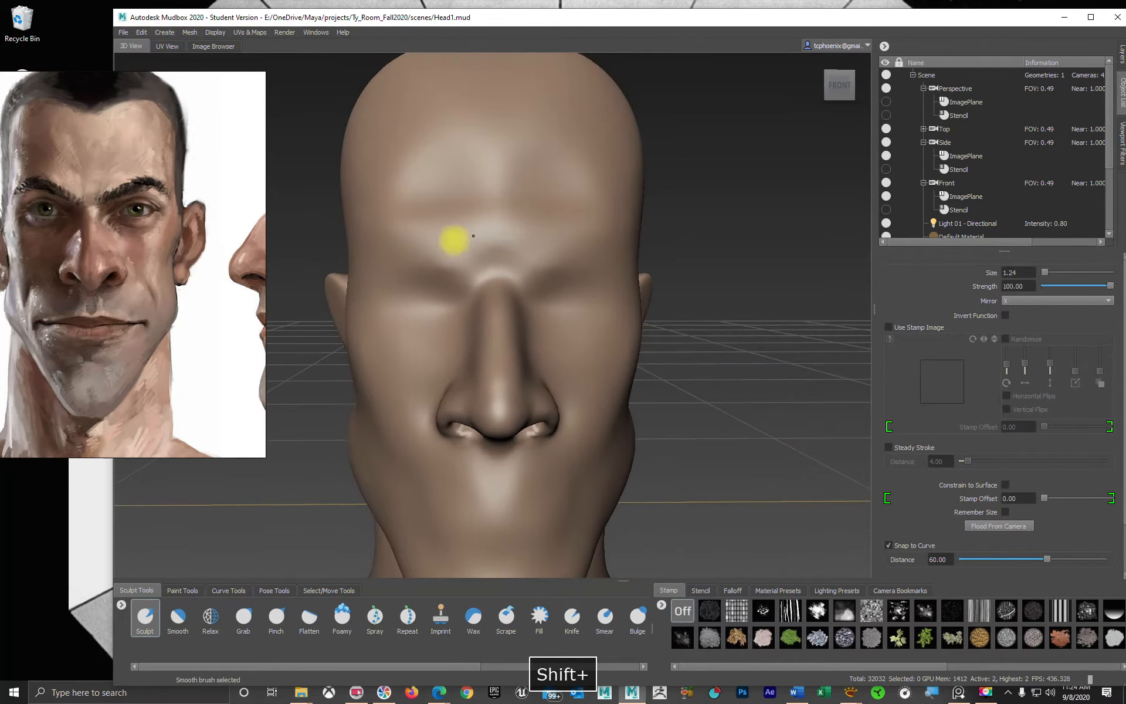
{"action": "key", "text": "b"}
{"action": "left_click_drag", "start_coordinate": [506, 236], "coordinate": [521, 224]}
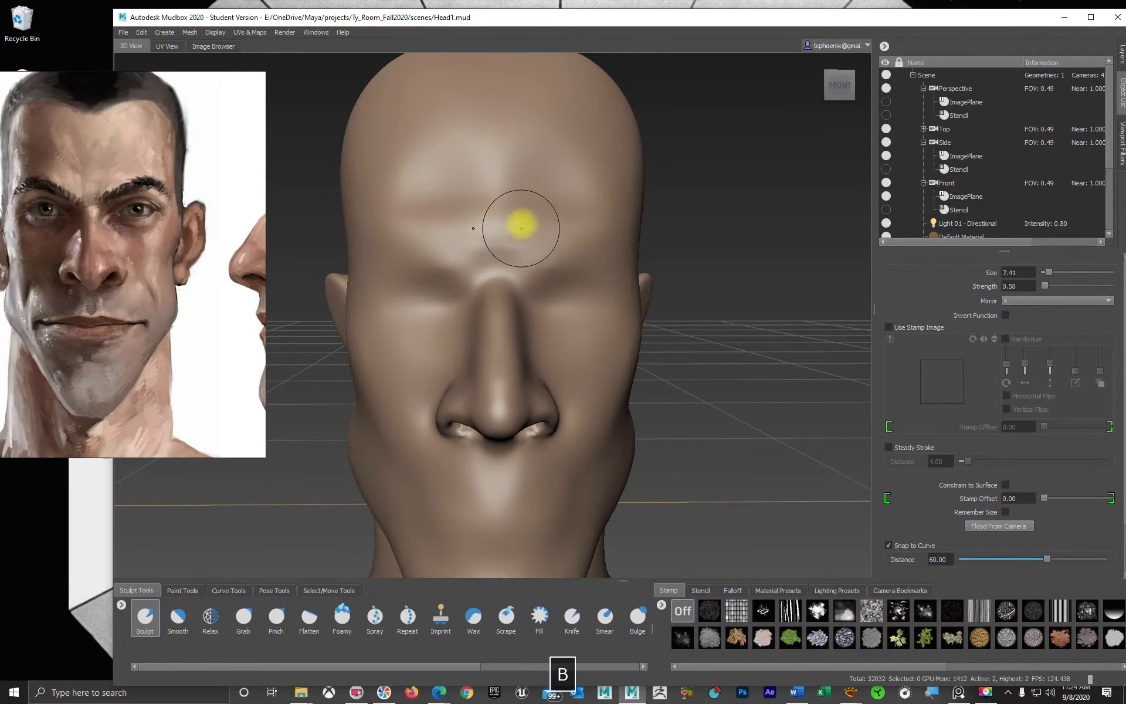
{"action": "key", "text": "shift"}
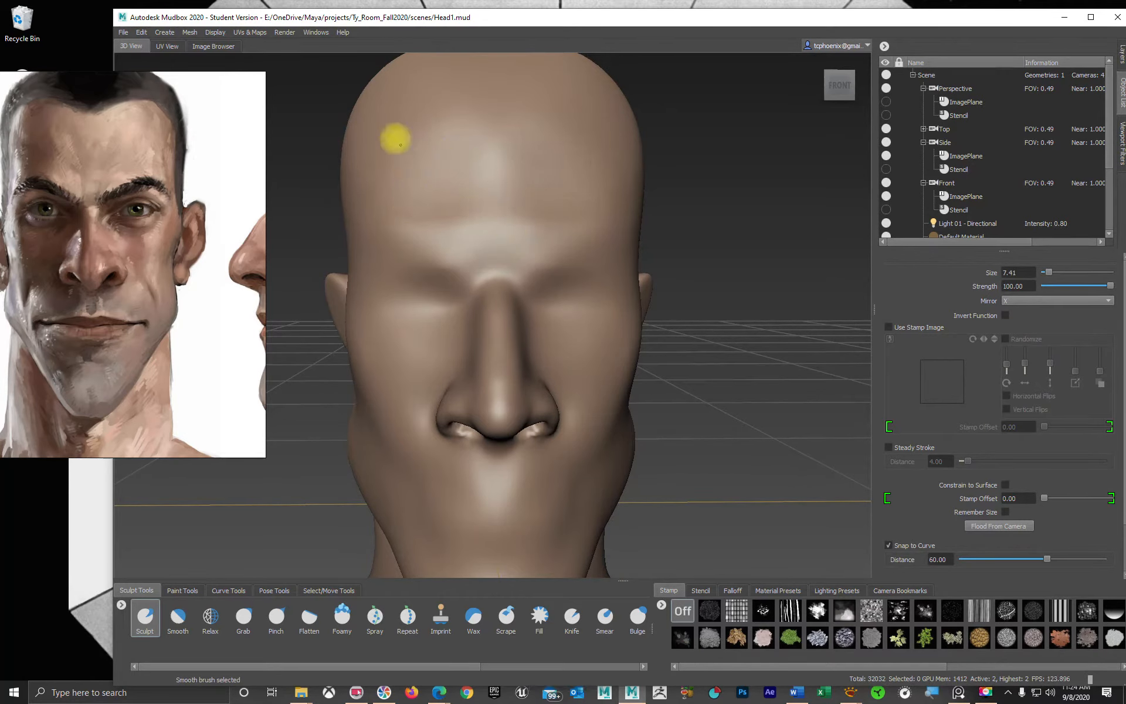
- Build up the mirrored brow ridges above the eye sockets with the Sculpt brush at sizes from 5.11 to 9.54
{"action": "mouse_move", "coordinate": [584, 251]}
{"action": "left_mouse_down", "text": "alt"}
{"action": "mouse_move", "coordinate": [535, 304]}
{"action": "mouse_move", "coordinate": [566, 307]}
{"action": "left_mouse_up", "text": "alt"}
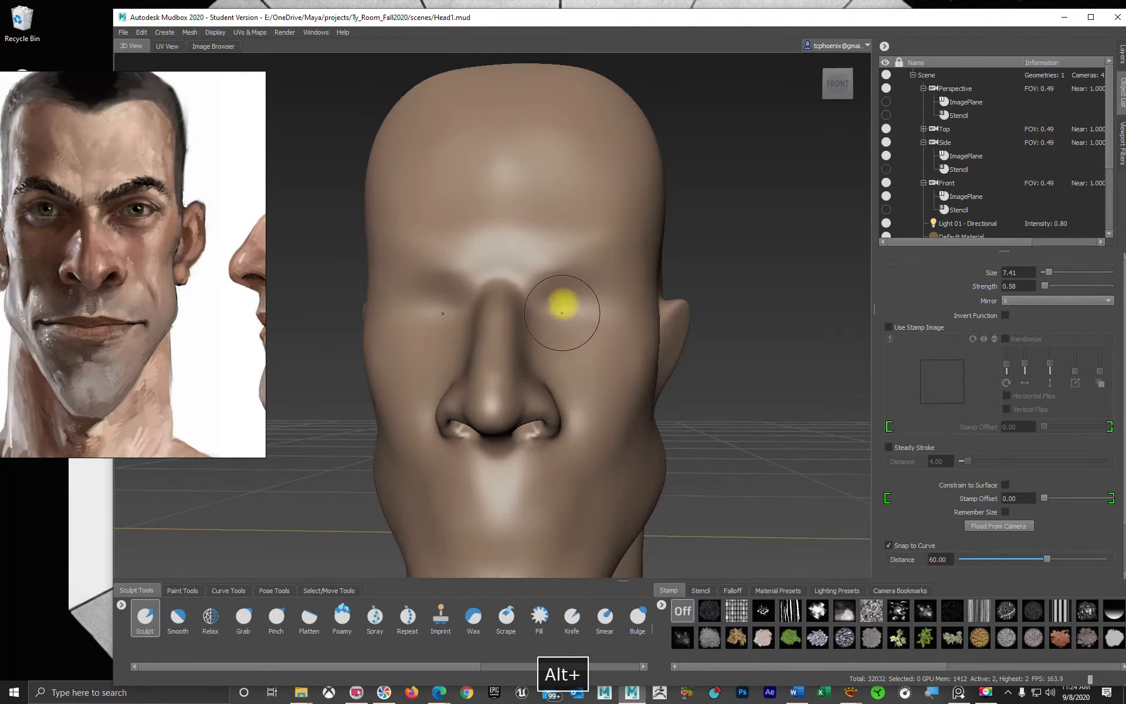
{"action": "left_click_drag", "start_coordinate": [570, 260], "coordinate": [635, 281]}
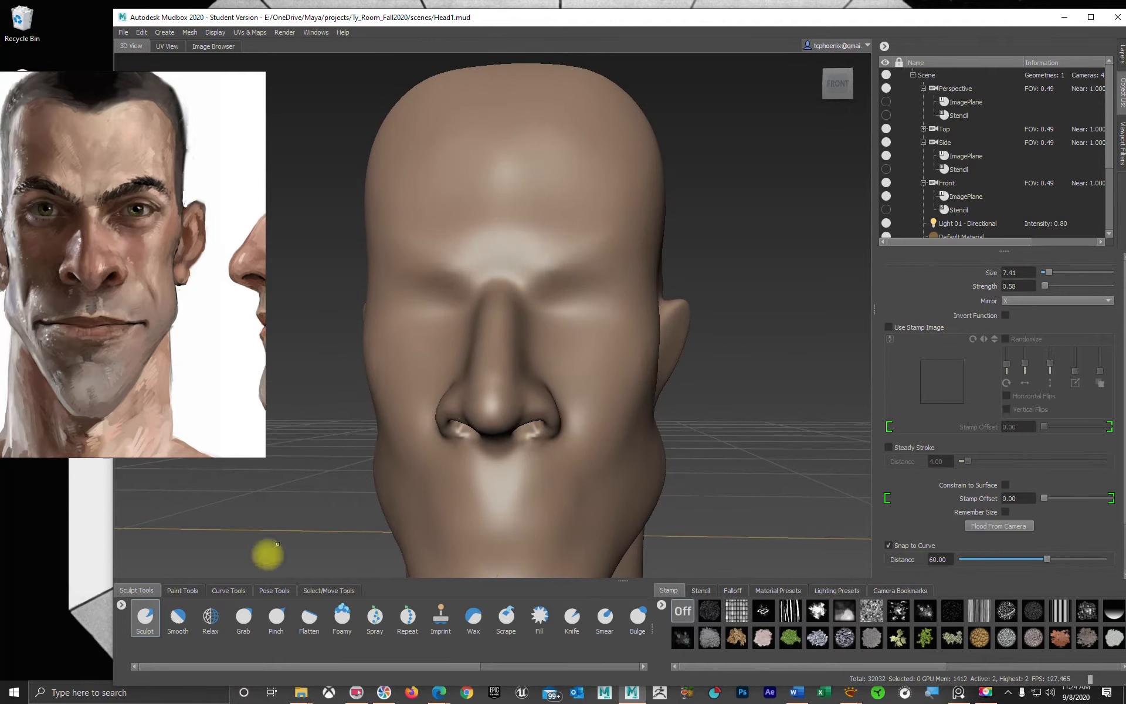
{"action": "mouse_move", "coordinate": [512, 286]}
{"action": "left_mouse_down"}
{"action": "mouse_move", "coordinate": [598, 254]}
{"action": "mouse_move", "coordinate": [536, 271]}
{"action": "left_mouse_up"}
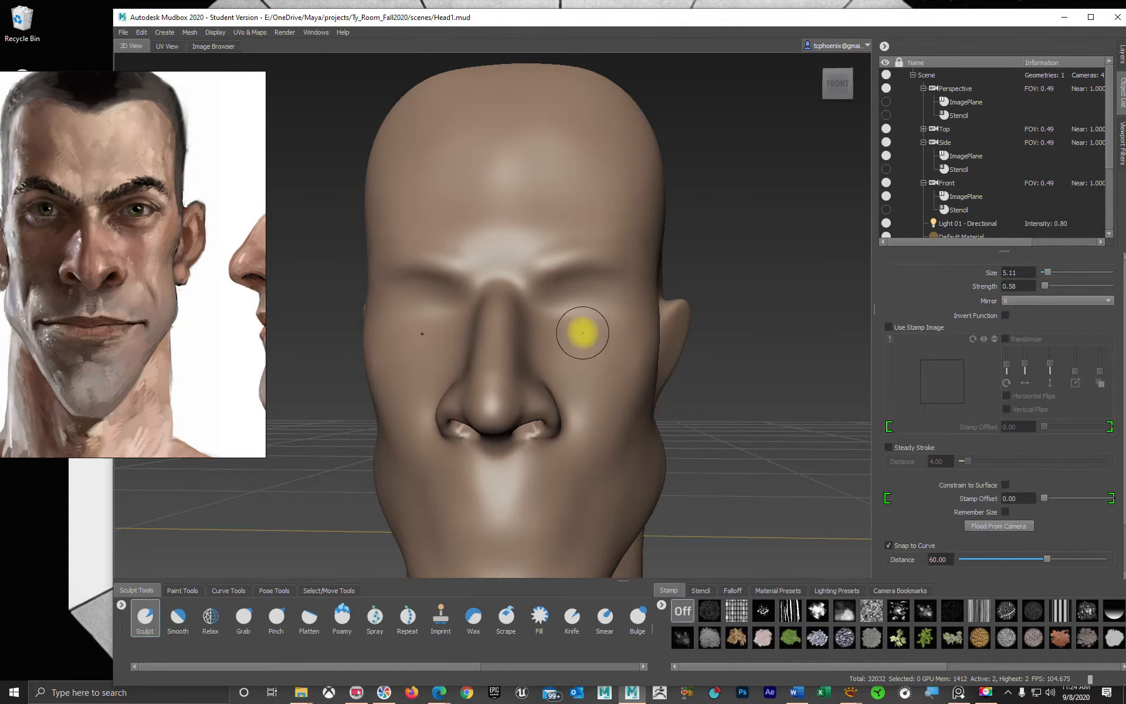
{"action": "mouse_move", "coordinate": [647, 327]}
{"action": "left_mouse_down", "text": "alt"}
{"action": "mouse_move", "coordinate": [478, 329]}
{"action": "mouse_move", "coordinate": [635, 327]}
{"action": "left_mouse_up", "text": "alt"}
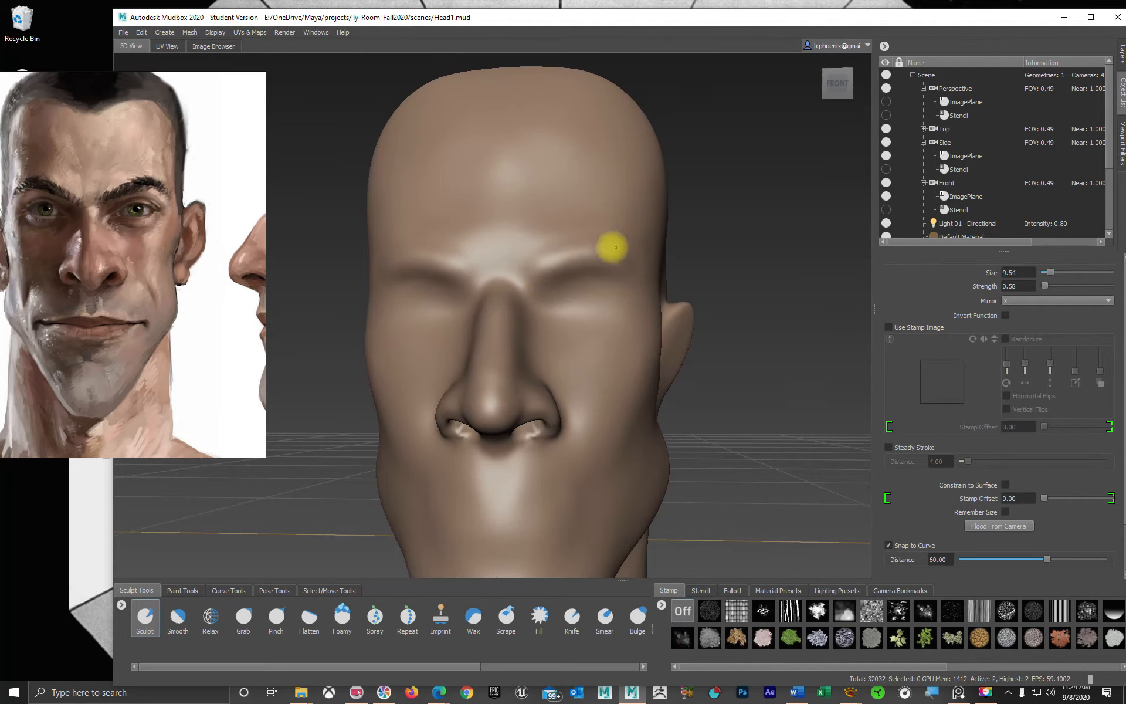
{"action": "left_click_drag", "start_coordinate": [646, 268], "coordinate": [579, 246], "text": "alt"}
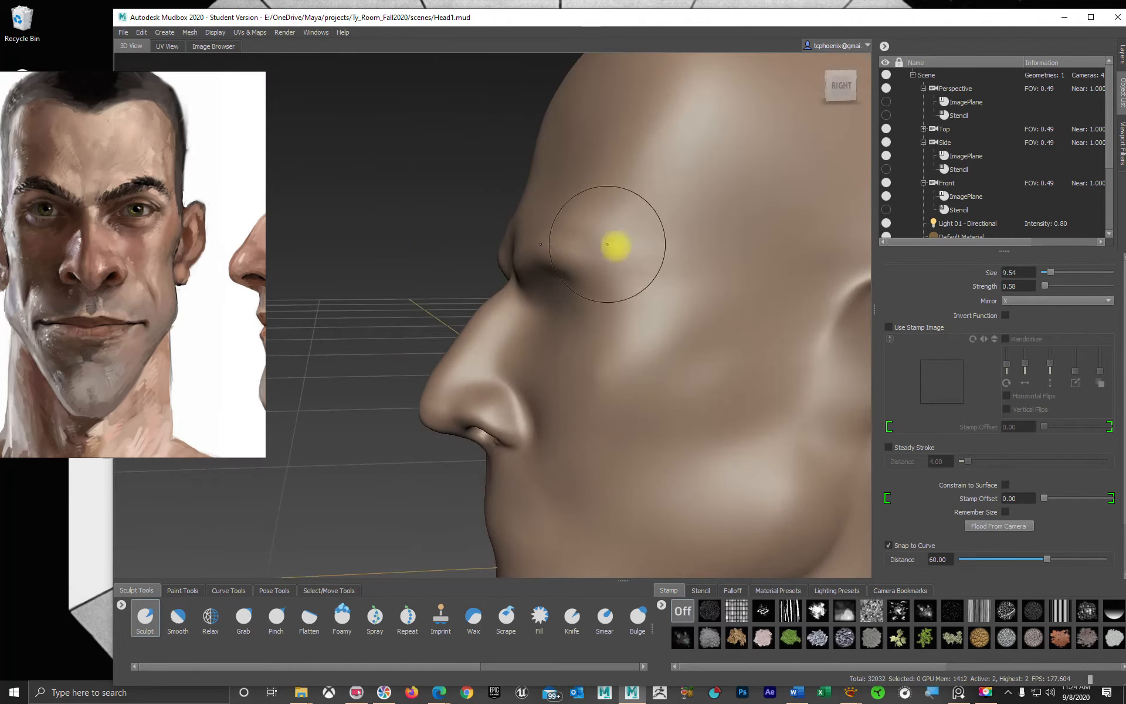
- Carve hollows into the cheeks beside the nostril wings with the inverted Sculpt brush at size 9.54
{"action": "left_click_drag", "start_coordinate": [521, 322], "coordinate": [568, 358], "text": "alt"}
{"action": "mouse_move", "coordinate": [536, 402]}
{"action": "left_mouse_down", "text": "alt"}
{"action": "mouse_move", "coordinate": [483, 455]}
{"action": "mouse_move", "coordinate": [437, 447]}
{"action": "mouse_move", "coordinate": [566, 452]}
{"action": "mouse_move", "coordinate": [536, 455]}
{"action": "mouse_move", "coordinate": [535, 473]}
{"action": "mouse_move", "coordinate": [533, 456]}
{"action": "mouse_move", "coordinate": [586, 440]}
{"action": "mouse_move", "coordinate": [410, 447]}
{"action": "mouse_move", "coordinate": [549, 296]}
{"action": "mouse_move", "coordinate": [584, 315]}
{"action": "mouse_move", "coordinate": [604, 357]}
{"action": "mouse_move", "coordinate": [643, 357]}
{"action": "mouse_move", "coordinate": [492, 329]}
{"action": "mouse_move", "coordinate": [429, 272]}
{"action": "mouse_move", "coordinate": [405, 267]}
{"action": "mouse_move", "coordinate": [443, 283]}
{"action": "mouse_move", "coordinate": [484, 280]}
{"action": "left_mouse_up", "text": "alt"}
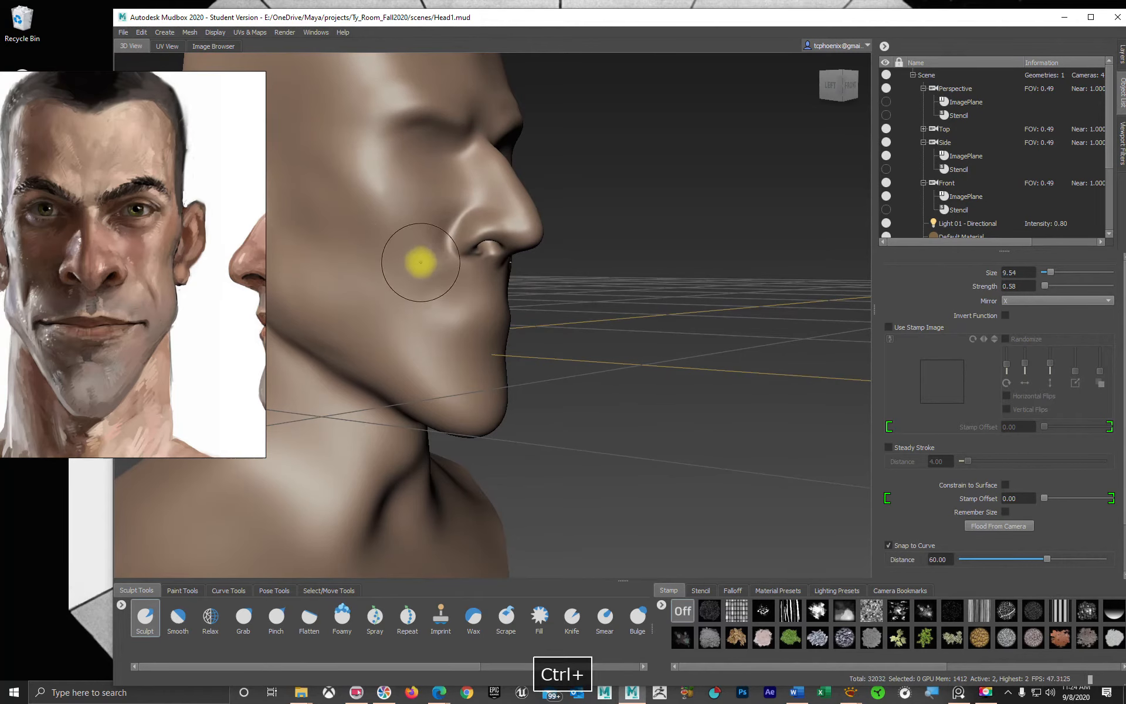
{"action": "mouse_move", "coordinate": [427, 253]}
{"action": "left_mouse_down", "text": "ctrl"}
{"action": "mouse_move", "coordinate": [434, 273]}
{"action": "mouse_move", "coordinate": [364, 307]}
{"action": "mouse_move", "coordinate": [415, 188]}
{"action": "mouse_move", "coordinate": [375, 192]}
{"action": "mouse_move", "coordinate": [427, 197]}
{"action": "mouse_move", "coordinate": [426, 184]}
{"action": "mouse_move", "coordinate": [418, 196]}
{"action": "mouse_move", "coordinate": [371, 196]}
{"action": "mouse_move", "coordinate": [373, 206]}
{"action": "left_mouse_up", "text": "ctrl"}
{"action": "left_click_drag", "start_coordinate": [498, 265], "coordinate": [545, 264], "text": "alt"}
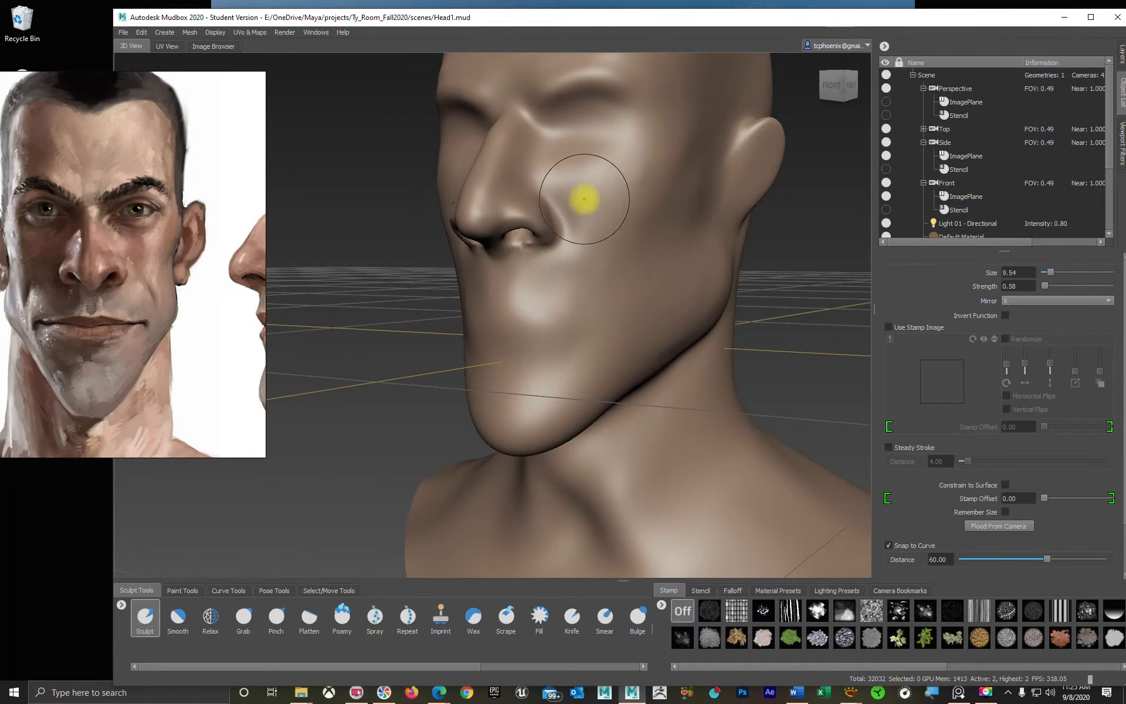
- Lower the brush to size 5.70, then fill and smooth the nose bridge where it meets the brow
{"action": "mouse_move", "coordinate": [586, 195]}
{"action": "left_mouse_down", "text": "alt"}
{"action": "mouse_move", "coordinate": [621, 212]}
{"action": "mouse_move", "coordinate": [573, 241]}
{"action": "mouse_move", "coordinate": [606, 238]}
{"action": "mouse_move", "coordinate": [503, 247]}
{"action": "mouse_move", "coordinate": [512, 253]}
{"action": "left_mouse_up", "text": "alt"}
{"action": "right_click_drag", "start_coordinate": [512, 253], "coordinate": [514, 240], "text": "alt"}
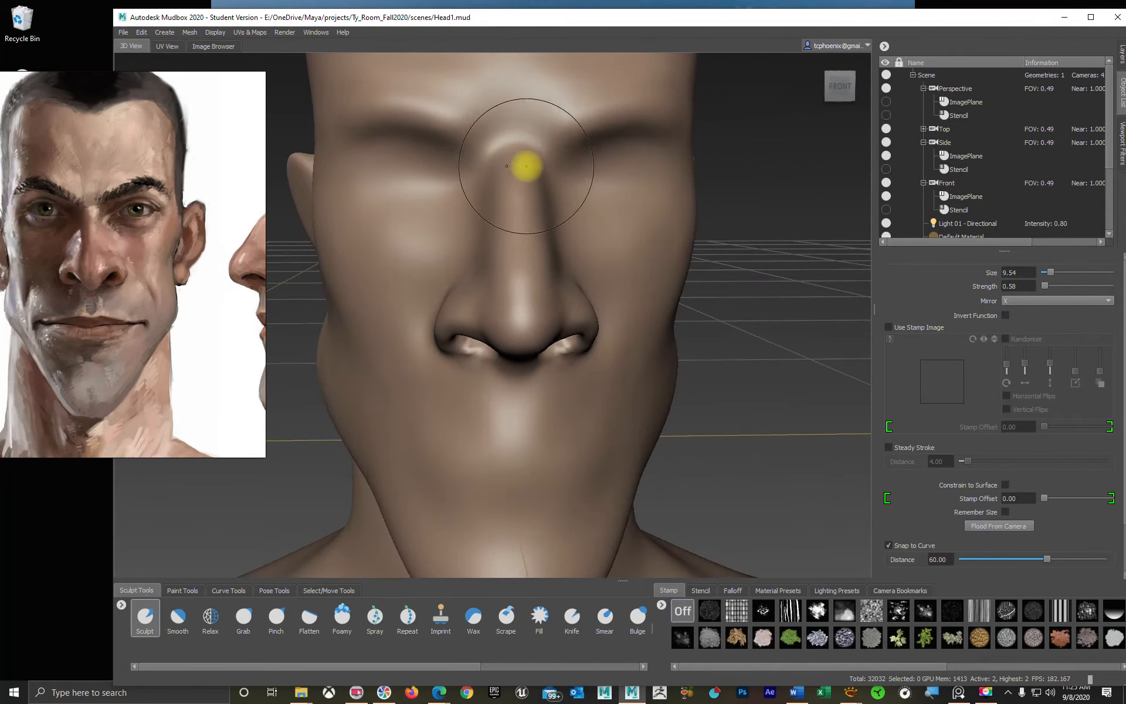
{"action": "key", "text": "b"}
{"action": "left_click_drag", "start_coordinate": [526, 166], "coordinate": [507, 166]}
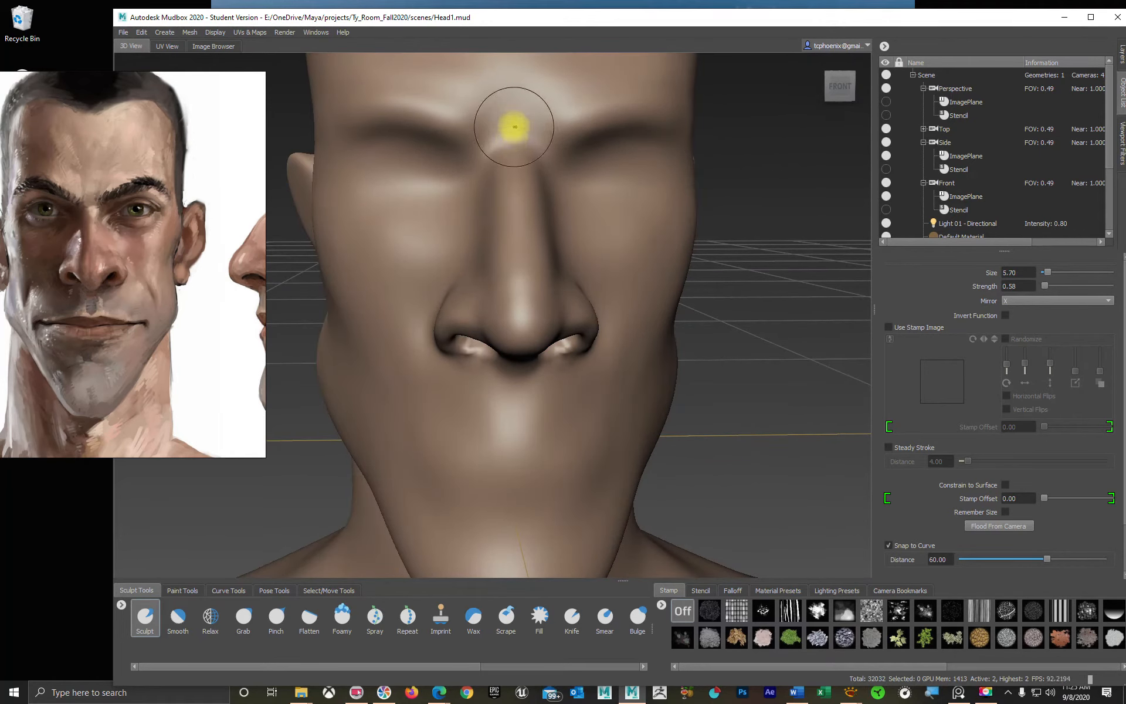
{"action": "key", "text": "shift"}
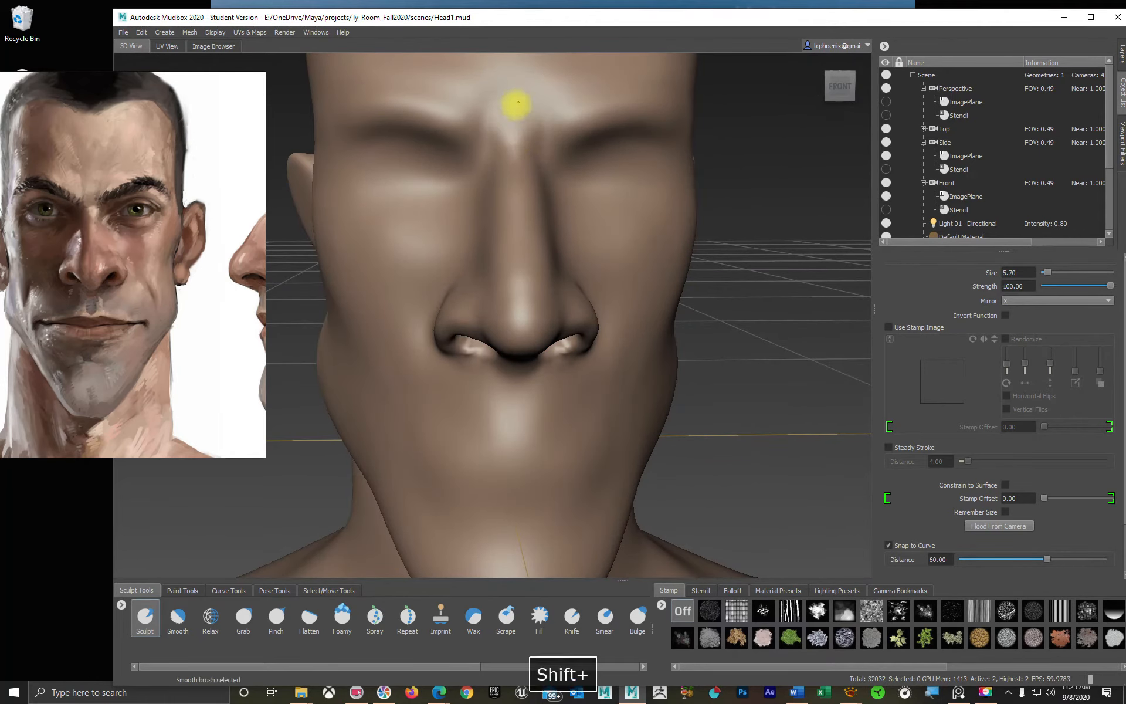
- Raise the inner brows into angled, frowning ridges from the nose bridge outward with the Sculpt brush at size 5.70
{"action": "mouse_move", "coordinate": [570, 227]}
{"action": "left_mouse_down", "text": "alt"}
{"action": "mouse_move", "coordinate": [400, 226]}
{"action": "mouse_move", "coordinate": [657, 221]}
{"action": "mouse_move", "coordinate": [575, 220]}
{"action": "left_mouse_up", "text": "alt"}
{"action": "right_click_drag", "start_coordinate": [575, 220], "coordinate": [556, 304], "text": "alt"}
{"action": "left_click_drag", "start_coordinate": [556, 305], "coordinate": [556, 320], "text": "alt"}
{"action": "right_click_drag", "start_coordinate": [646, 311], "coordinate": [521, 309], "text": "alt"}
{"action": "mouse_move", "coordinate": [520, 309]}
{"action": "left_mouse_down", "text": "alt"}
{"action": "mouse_move", "coordinate": [359, 302]}
{"action": "mouse_move", "coordinate": [516, 294]}
{"action": "left_mouse_up", "text": "alt"}
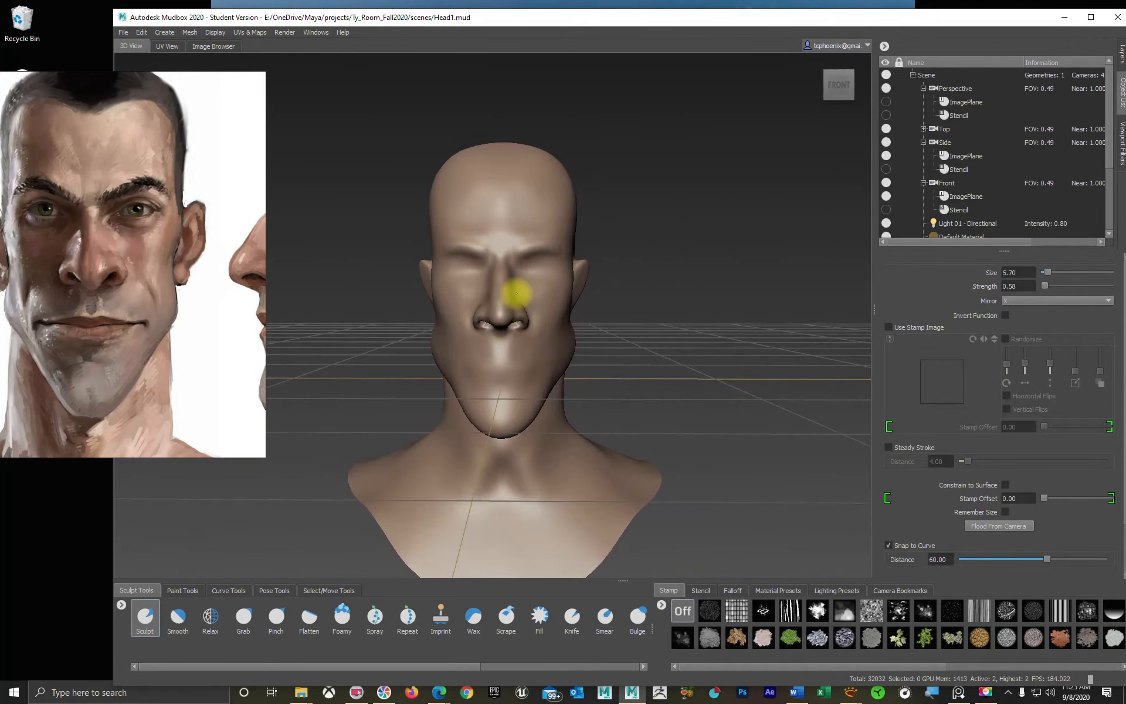
{"action": "right_click_drag", "start_coordinate": [516, 294], "coordinate": [544, 324], "text": "alt"}
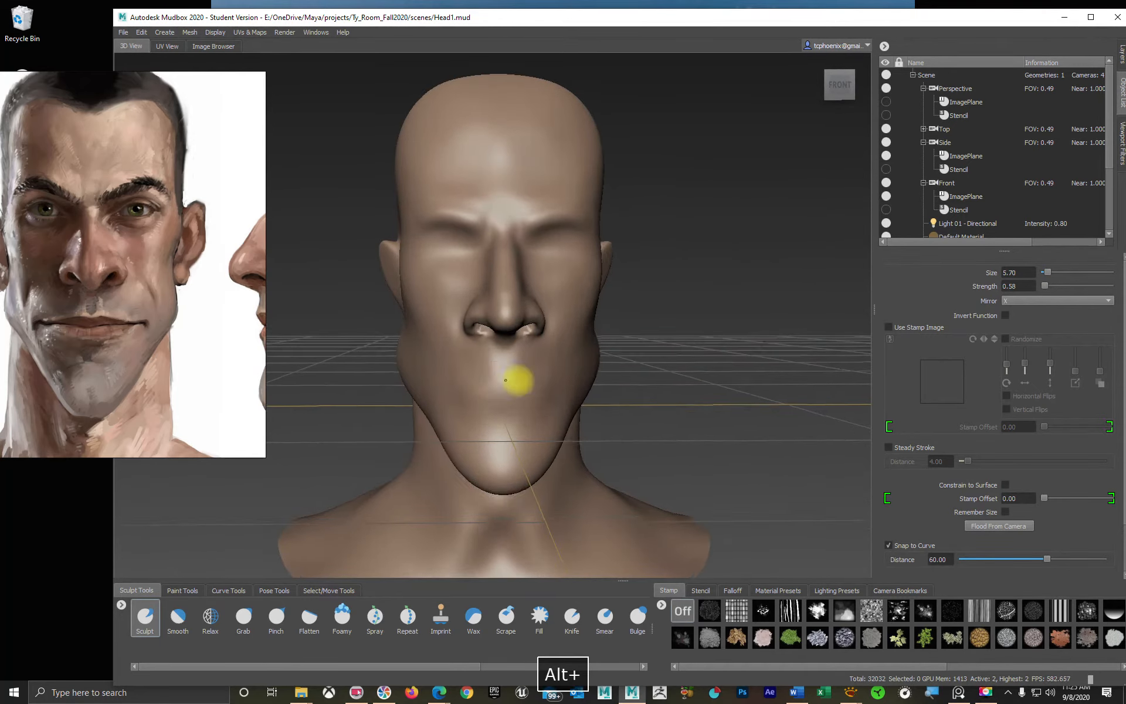
{"action": "right_click_drag", "start_coordinate": [518, 380], "coordinate": [573, 376], "text": "alt"}
{"action": "left_click_drag", "start_coordinate": [573, 375], "coordinate": [563, 378], "text": "alt"}
{"action": "middle_click_drag", "start_coordinate": [595, 294], "coordinate": [562, 356], "text": "alt"}
{"action": "left_click_drag", "start_coordinate": [475, 314], "coordinate": [489, 314], "text": "alt"}
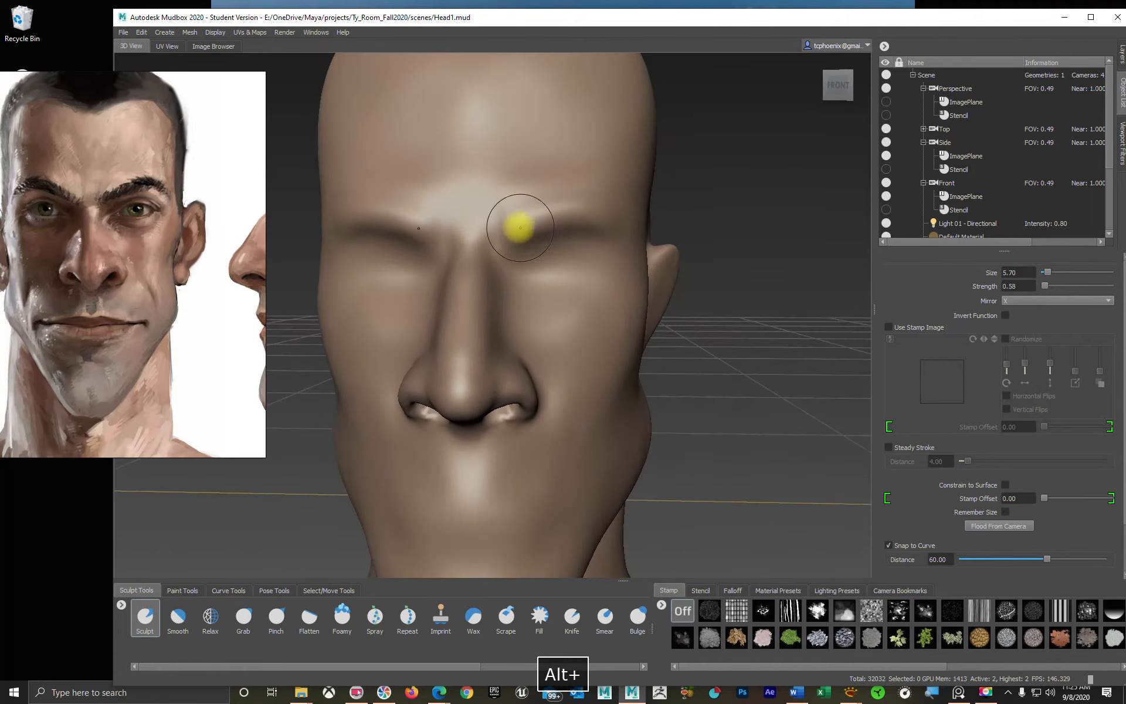
{"action": "left_click_drag", "start_coordinate": [487, 234], "coordinate": [541, 202]}
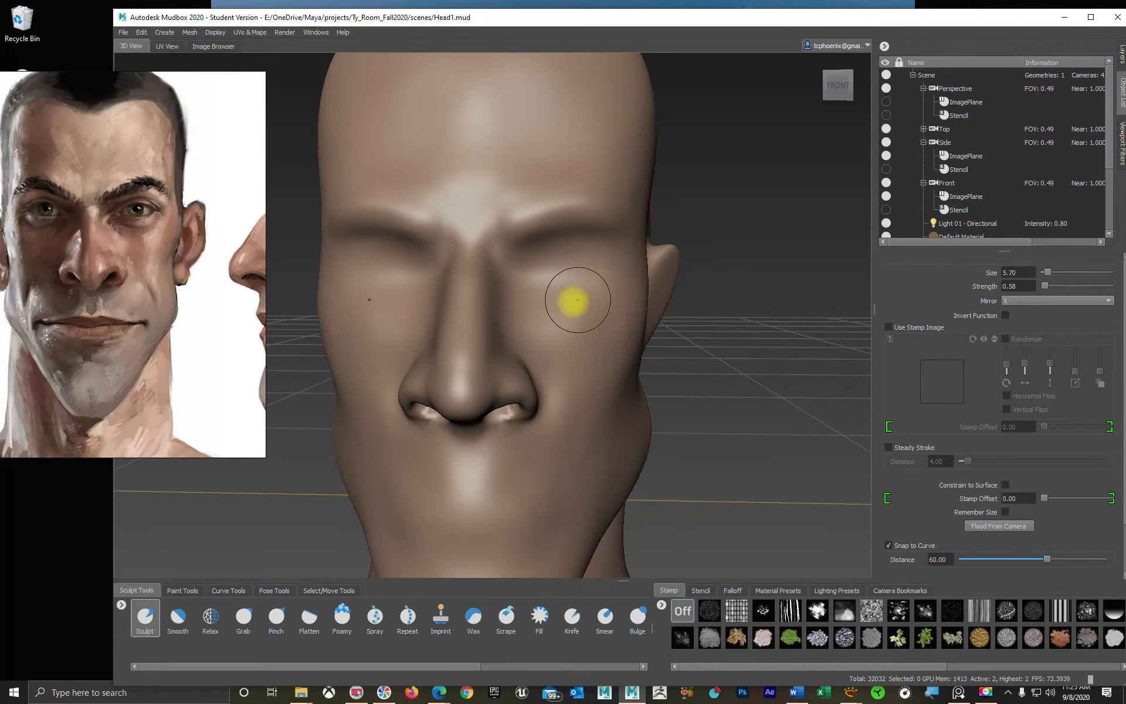
{"action": "right_click_drag", "start_coordinate": [578, 300], "coordinate": [603, 357], "text": "alt"}
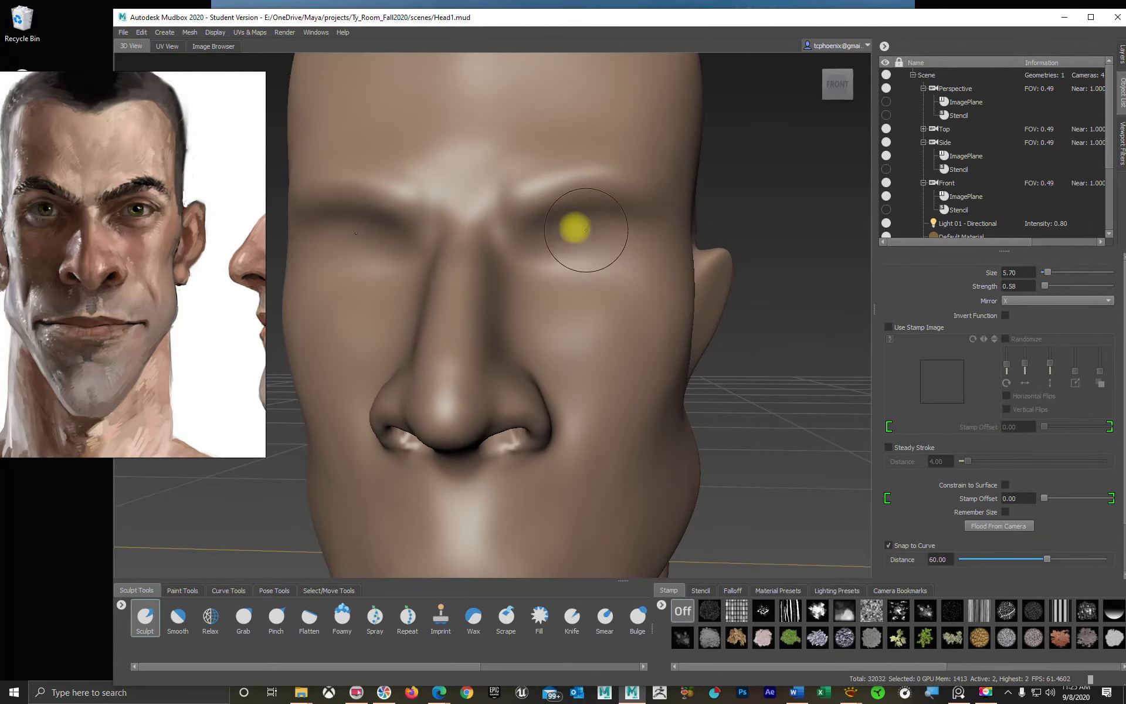
- Deepen the eye sockets beneath the brow ridges with the inverted Sculpt brush at size 5.70 and strength 0.58
{"action": "left_click_drag", "start_coordinate": [592, 250], "coordinate": [573, 244], "text": "ctrl"}
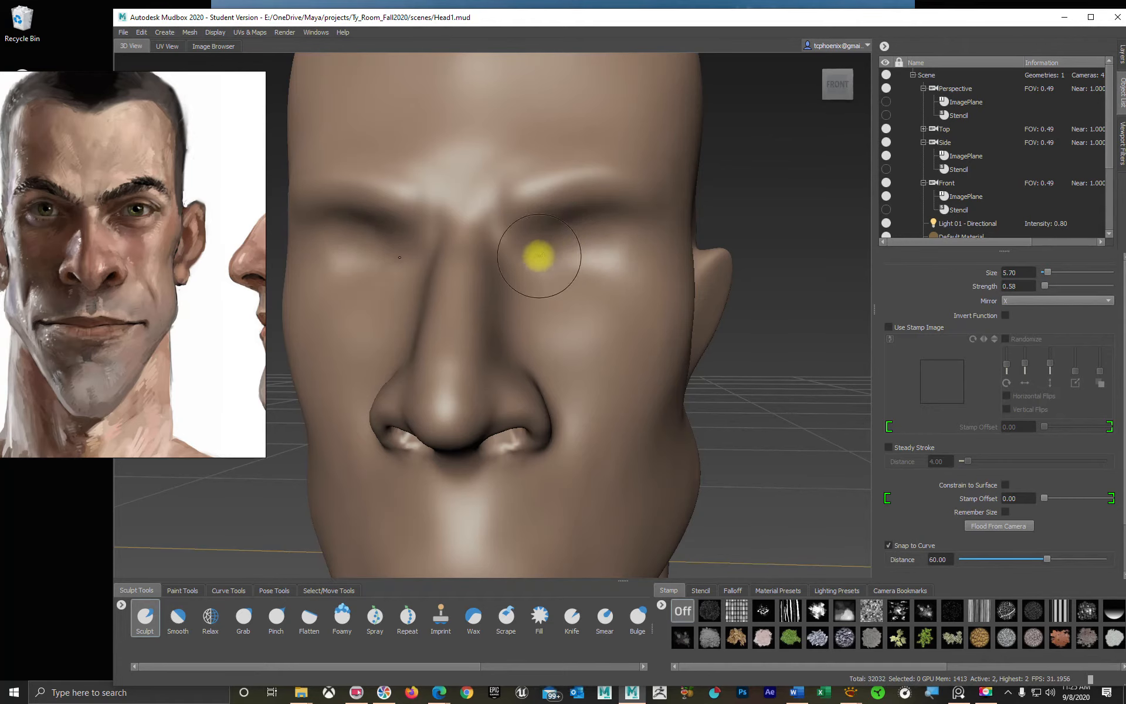
{"action": "left_click_drag", "start_coordinate": [535, 256], "coordinate": [536, 251], "text": "ctrl"}
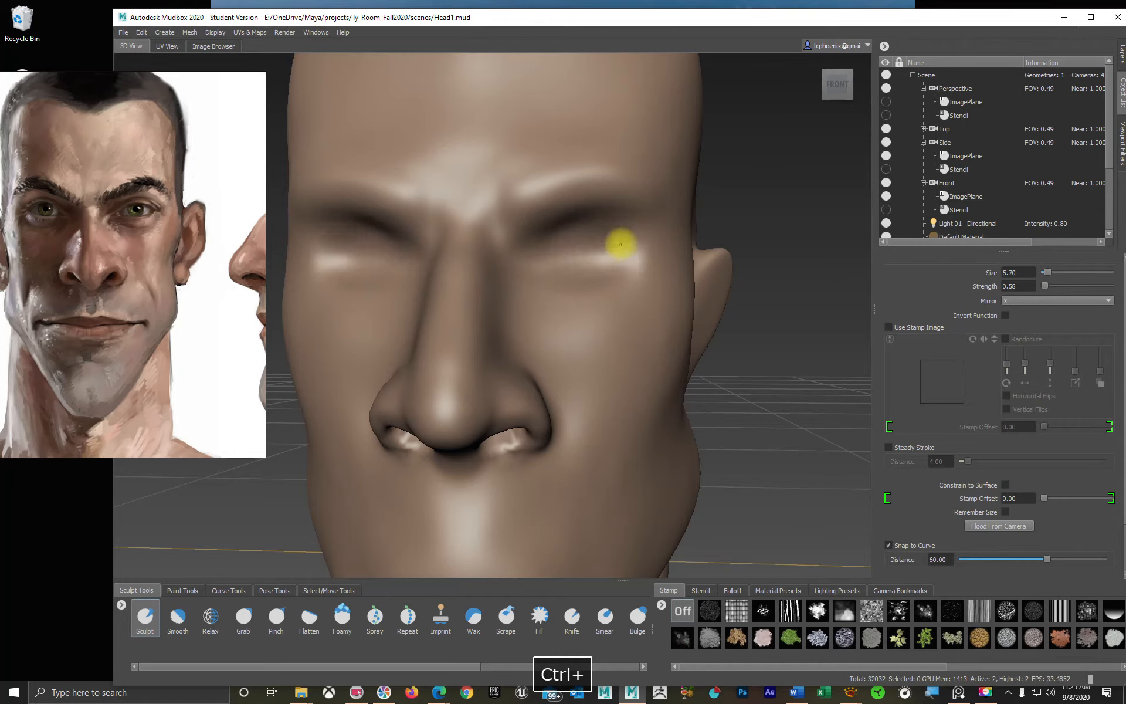
{"action": "mouse_move", "coordinate": [596, 242]}
{"action": "left_mouse_down", "text": "ctrl"}
{"action": "mouse_move", "coordinate": [625, 251]}
{"action": "mouse_move", "coordinate": [565, 325]}
{"action": "mouse_move", "coordinate": [641, 319]}
{"action": "mouse_move", "coordinate": [565, 252]}
{"action": "left_mouse_up", "text": "ctrl"}
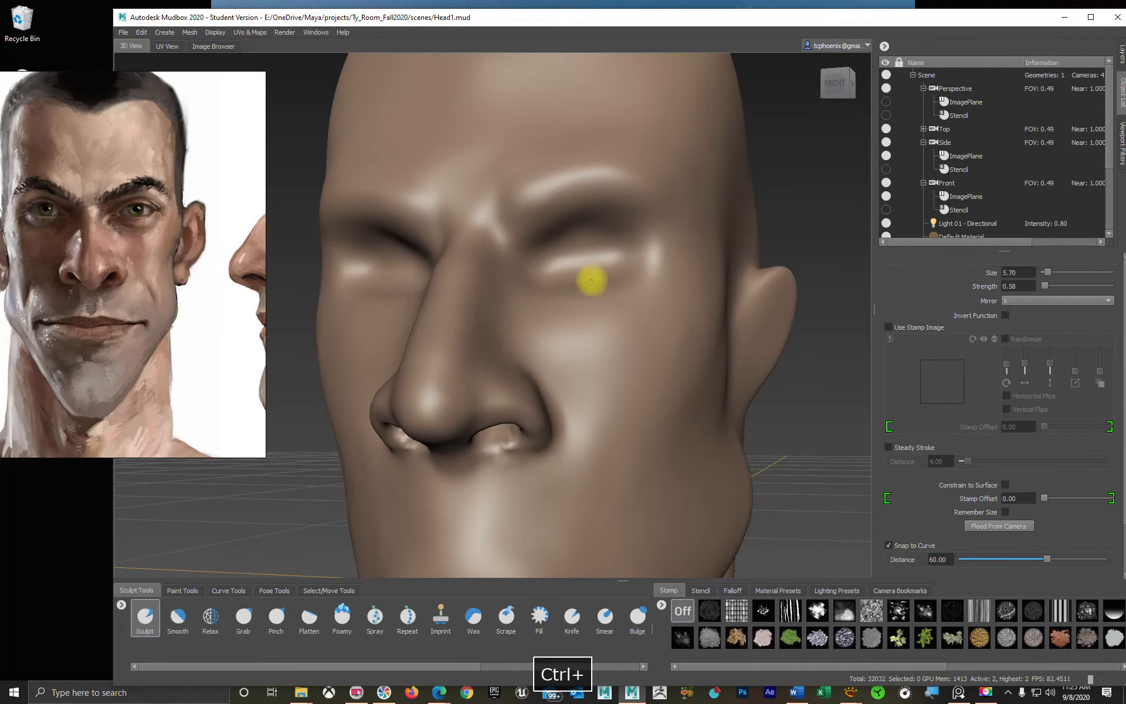
{"action": "left_click_drag", "start_coordinate": [594, 304], "coordinate": [571, 298], "text": "alt"}
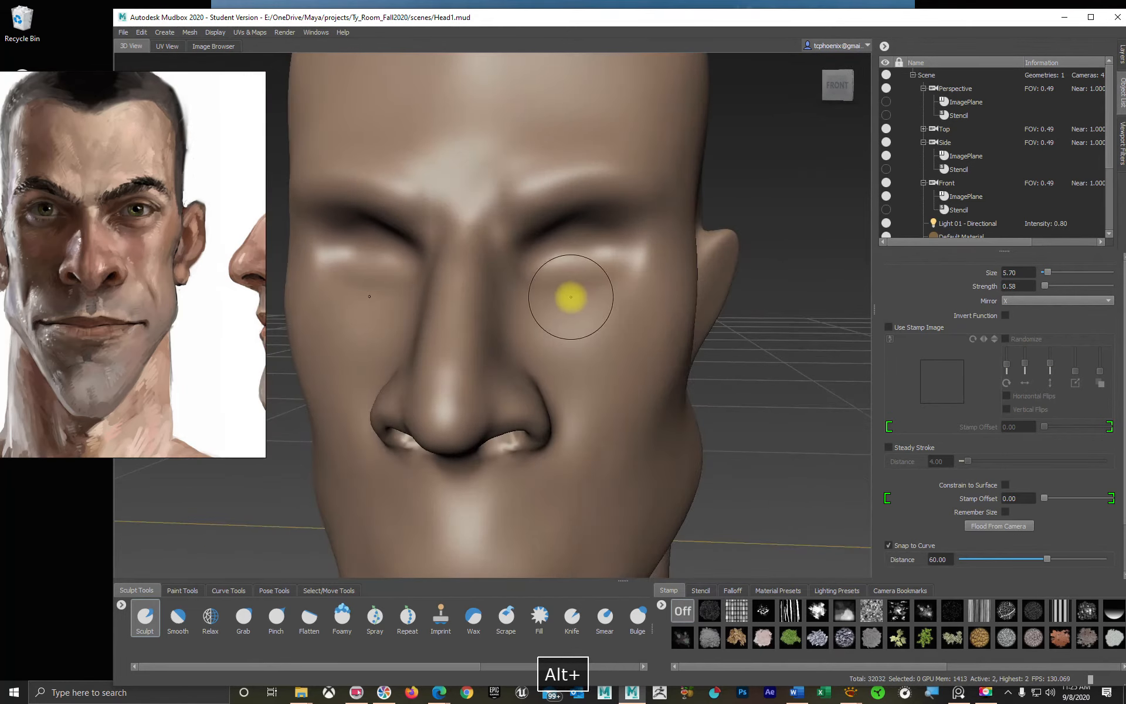
- Set the Sculpt brush to size 5.16 and strength 1.21 and build up rounded eyeballs inside both sockets
{"action": "right_click_drag", "start_coordinate": [571, 297], "coordinate": [659, 294], "text": "alt"}
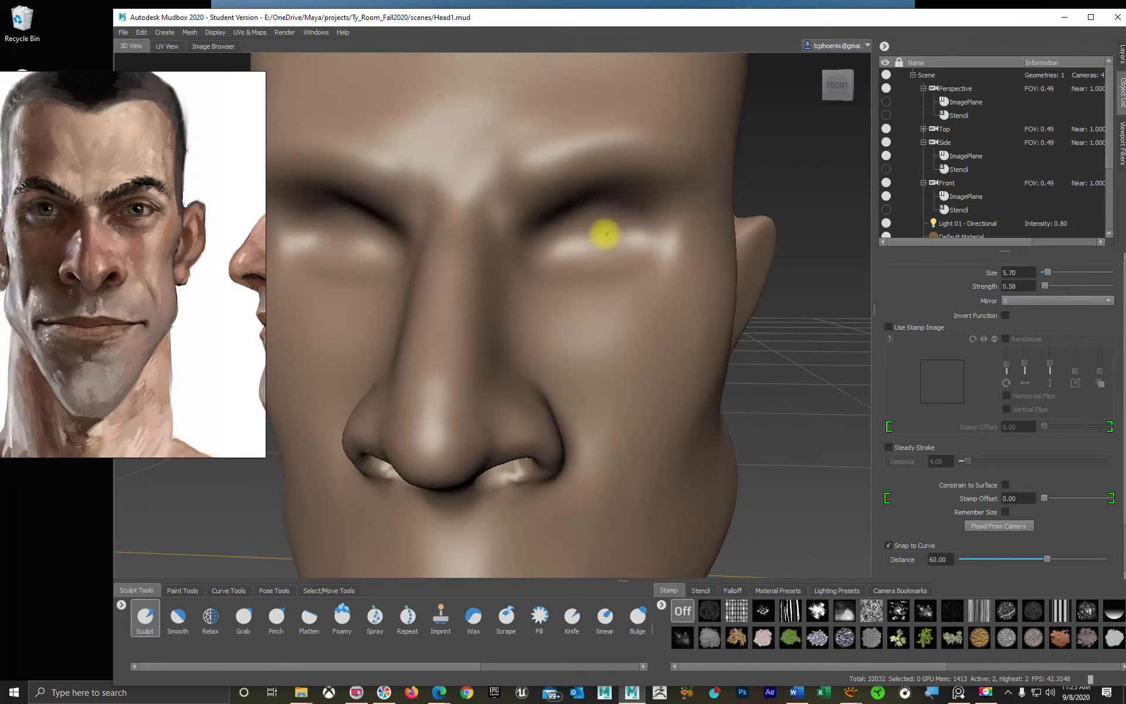
{"action": "key", "text": "b"}
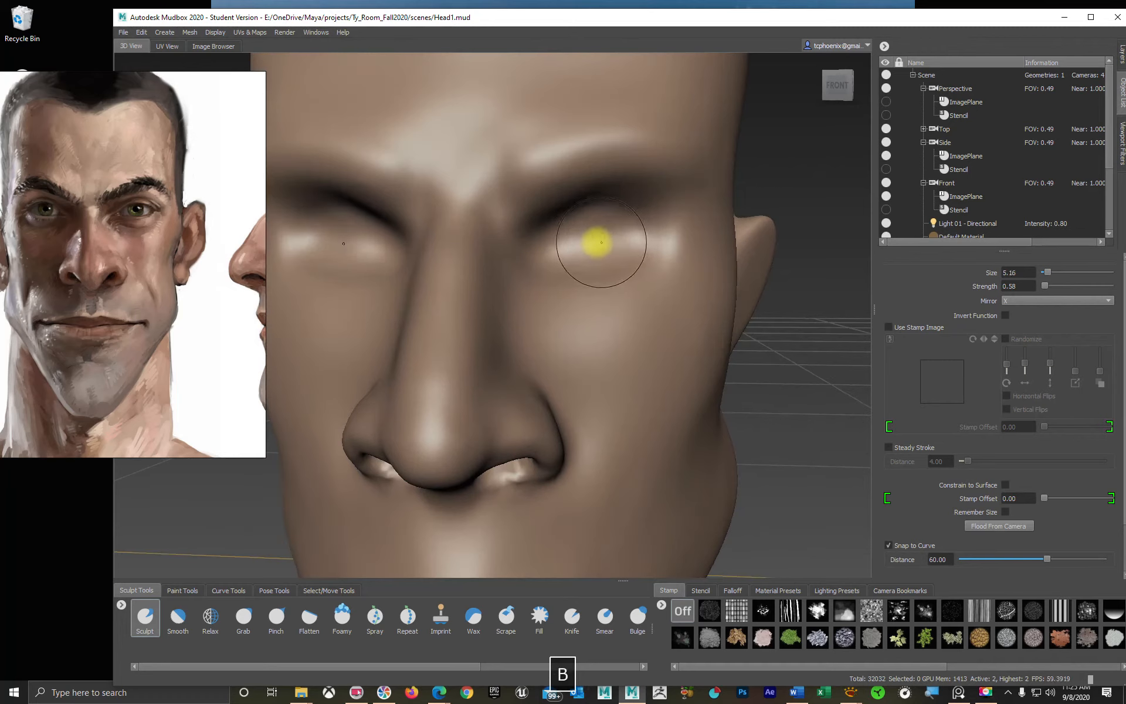
{"action": "key", "text": "m"}
{"action": "left_click_drag", "start_coordinate": [600, 241], "coordinate": [601, 244]}
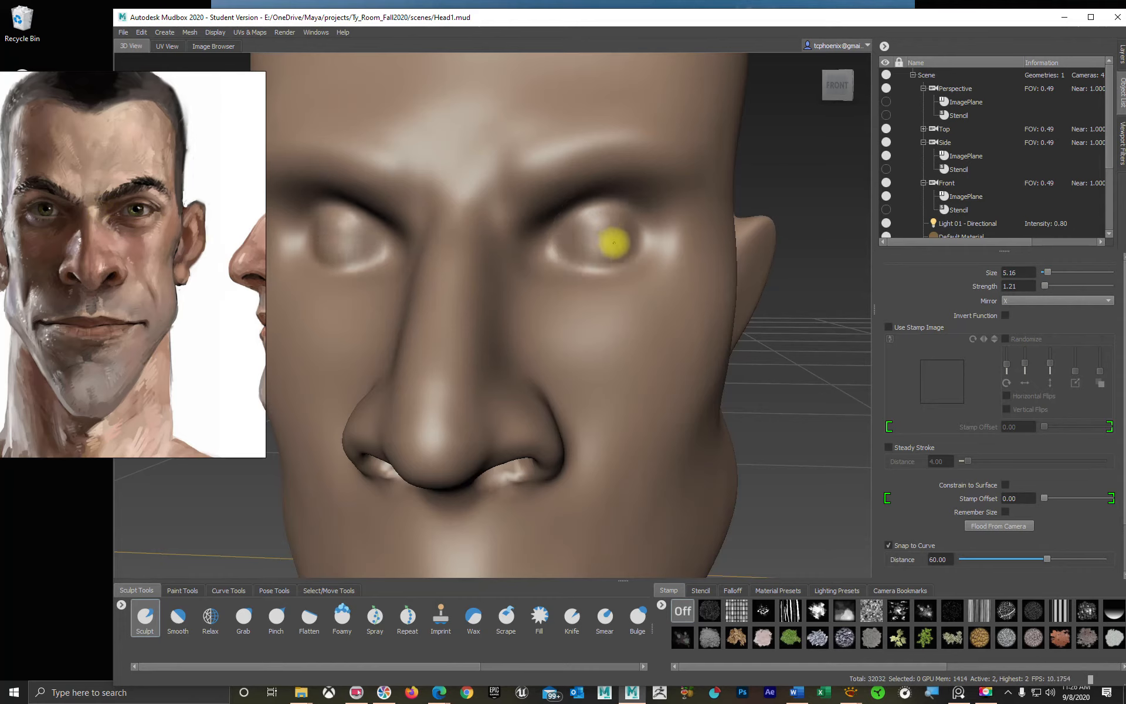
- Undo the last eyeball strokes in both sockets after checking the head from different angles
{"action": "mouse_move", "coordinate": [614, 242]}
{"action": "left_mouse_down"}
{"action": "mouse_move", "coordinate": [597, 250]}
{"action": "mouse_move", "coordinate": [562, 235]}
{"action": "left_mouse_up"}
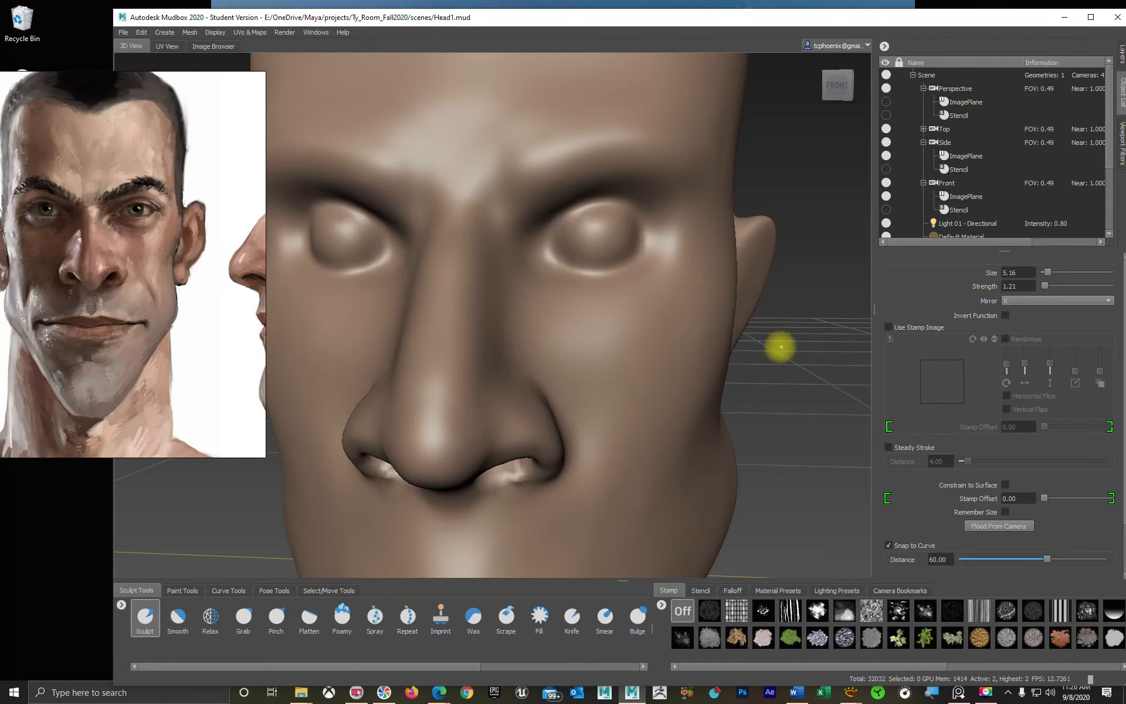
{"action": "left_click_drag", "start_coordinate": [784, 345], "coordinate": [509, 332], "text": "alt"}
{"action": "right_click_drag", "start_coordinate": [511, 333], "coordinate": [570, 340], "text": "alt"}
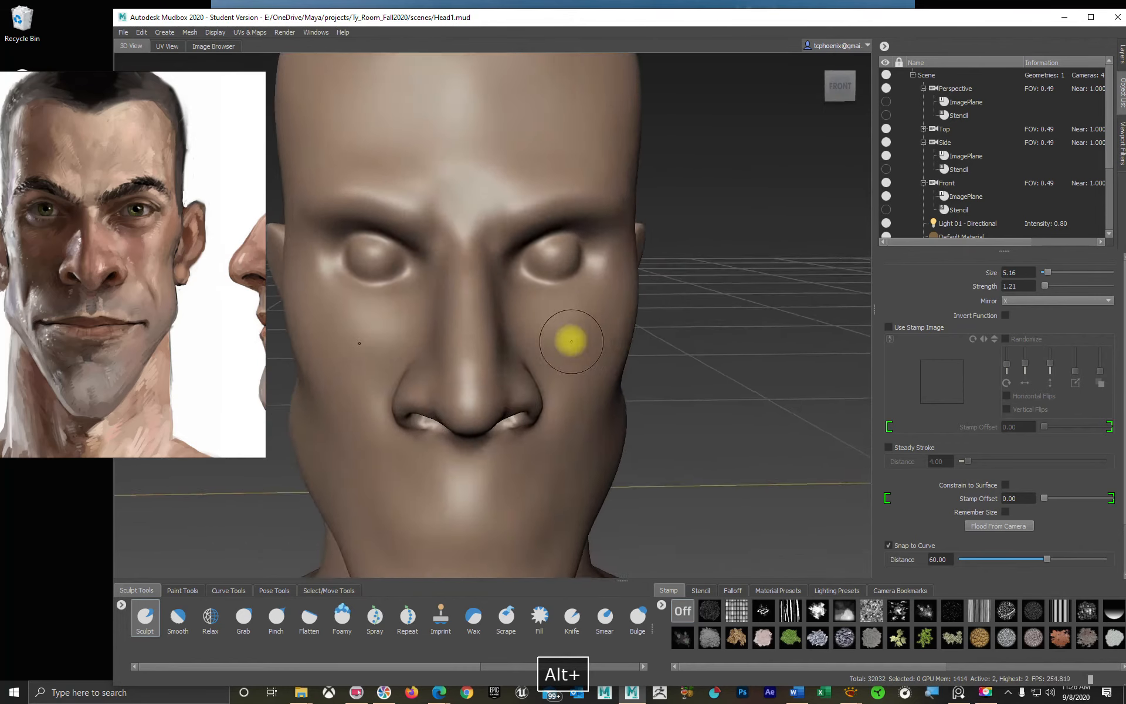
{"action": "left_click_drag", "start_coordinate": [571, 339], "coordinate": [552, 268], "text": "alt"}
{"action": "key", "text": "ctrl+z"}
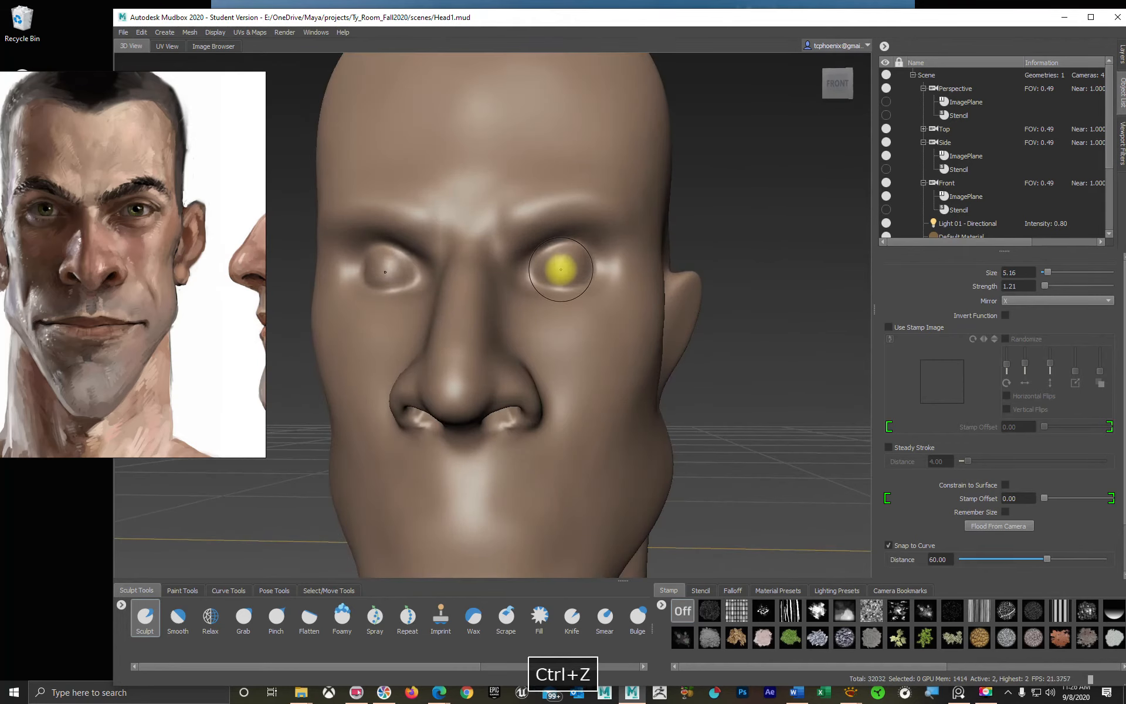
{"action": "key", "text": "ctrl+z"}
{"action": "key", "text": "ctrl+z"}
{"action": "key", "text": "ctrl+z"}
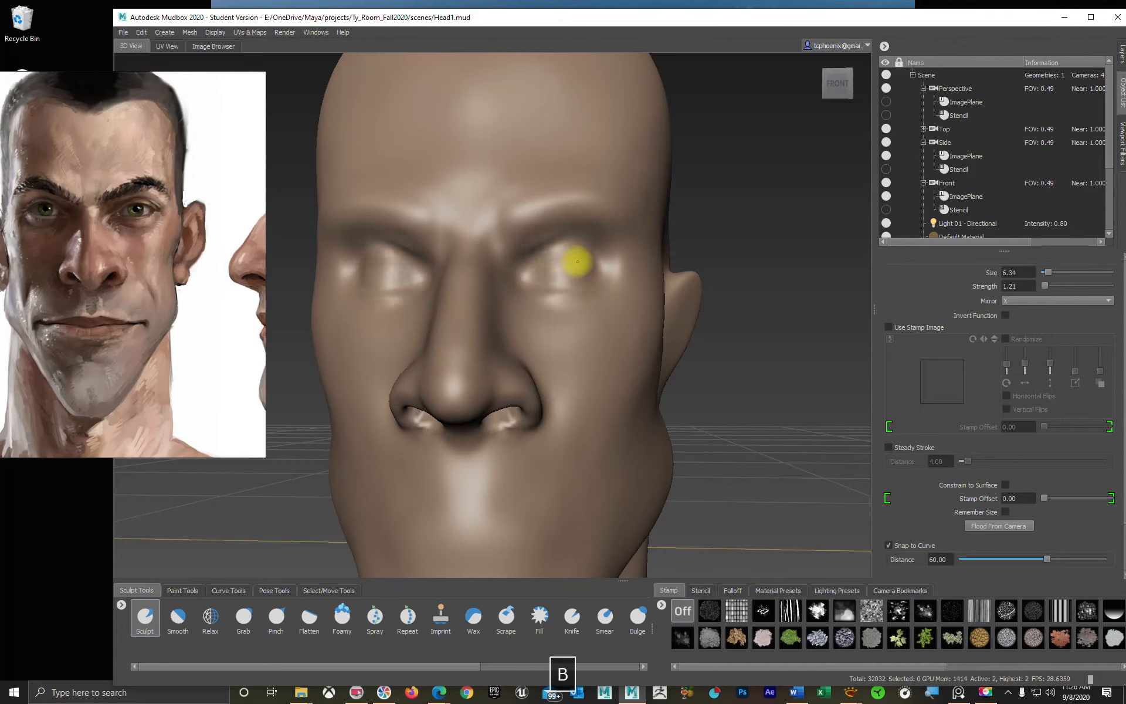
- Try to rebuild the eyeballs with the Sculpt brush at size 6.34 against the profile reference, and undo the strokes
{"action": "left_click_drag", "start_coordinate": [610, 300], "coordinate": [581, 335], "text": "alt"}
{"action": "mouse_move", "coordinate": [231, 306]}
{"action": "right_mouse_down"}
{"action": "mouse_move", "coordinate": [215, 312]}
{"action": "mouse_move", "coordinate": [238, 315]}
{"action": "right_mouse_up"}
{"action": "middle_click_drag", "start_coordinate": [229, 308], "coordinate": [152, 314]}
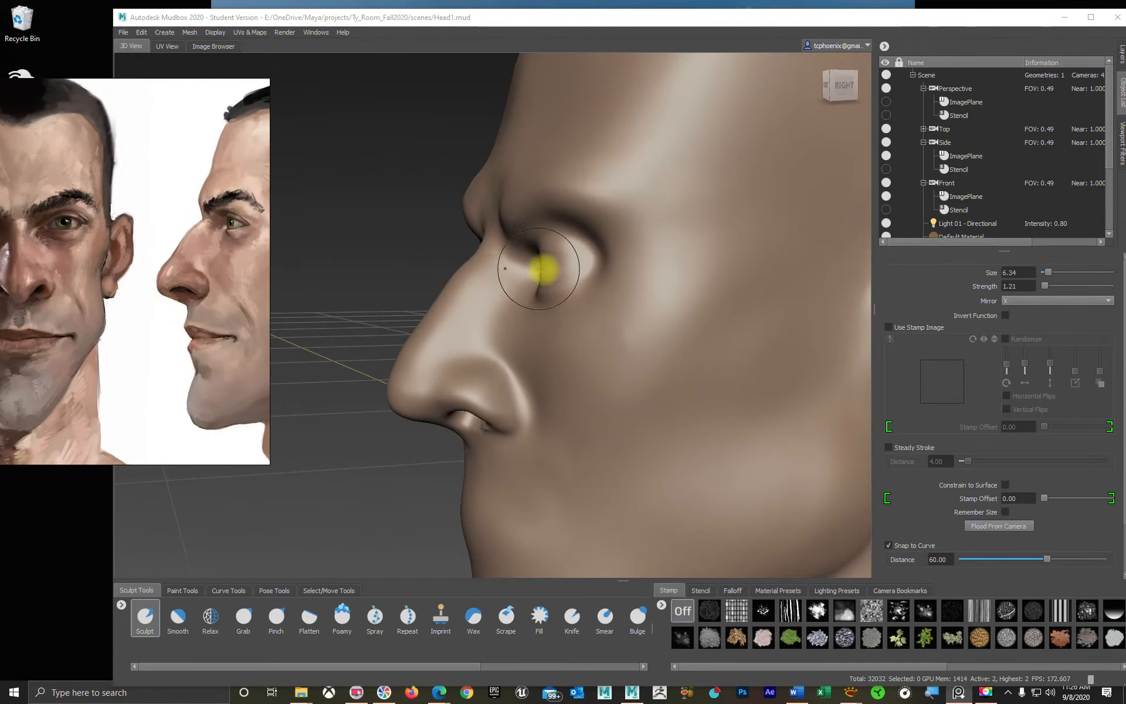
{"action": "left_click_drag", "start_coordinate": [536, 264], "coordinate": [714, 325], "text": "alt"}
{"action": "key", "text": "ctrl+z"}
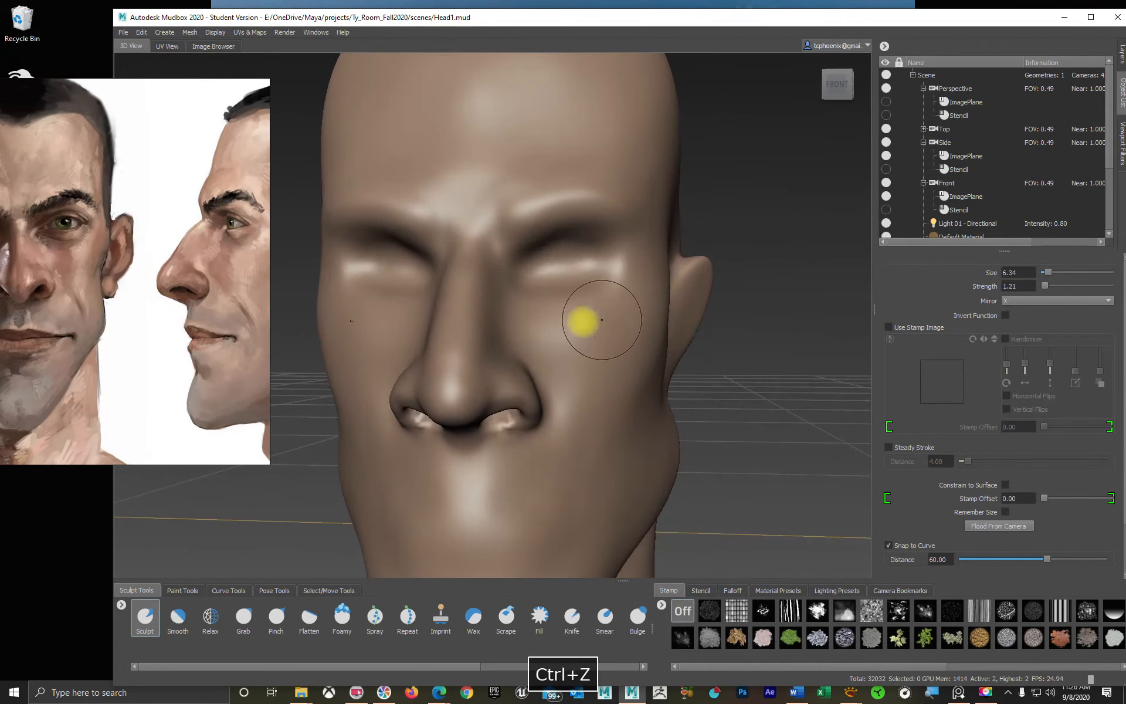
- Rebuild rounded eyeballs inside both sockets with the Sculpt brush at size 5.44 and strength 1.21, and smooth them
{"action": "left_click_drag", "start_coordinate": [602, 320], "coordinate": [399, 322], "text": "alt"}
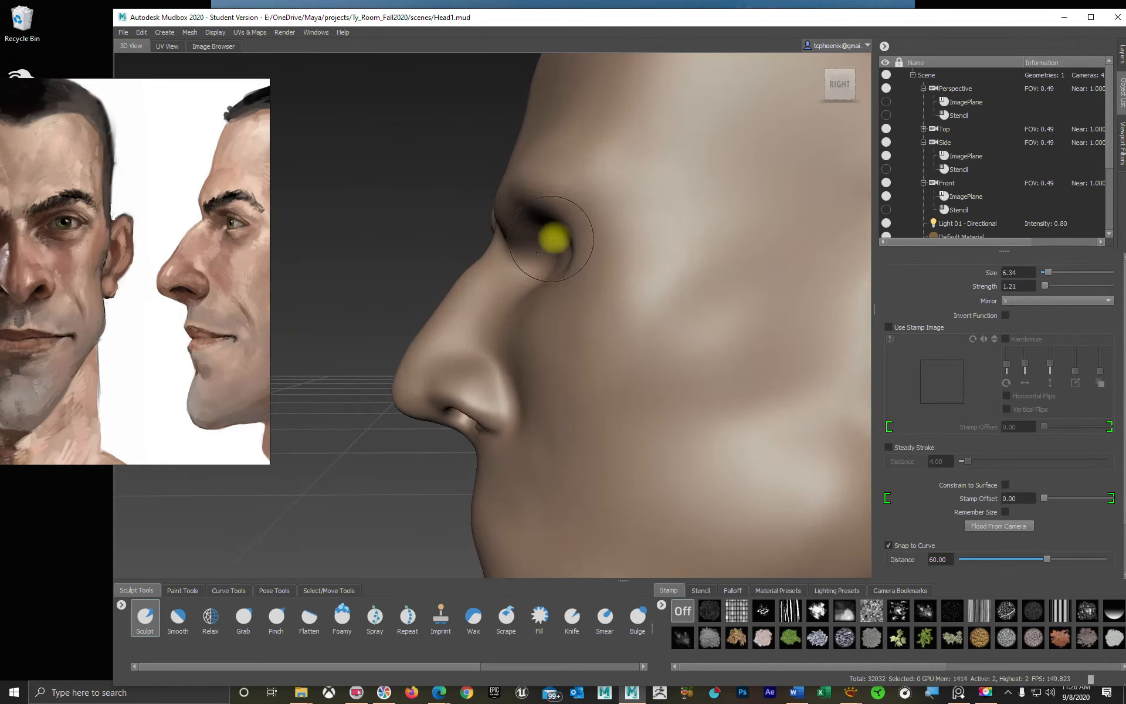
{"action": "mouse_move", "coordinate": [535, 267]}
{"action": "left_mouse_down", "text": "alt"}
{"action": "mouse_move", "coordinate": [583, 314]}
{"action": "mouse_move", "coordinate": [608, 301]}
{"action": "mouse_move", "coordinate": [612, 252]}
{"action": "mouse_move", "coordinate": [621, 282]}
{"action": "mouse_move", "coordinate": [589, 241]}
{"action": "mouse_move", "coordinate": [597, 248]}
{"action": "mouse_move", "coordinate": [584, 249]}
{"action": "left_mouse_up", "text": "alt"}
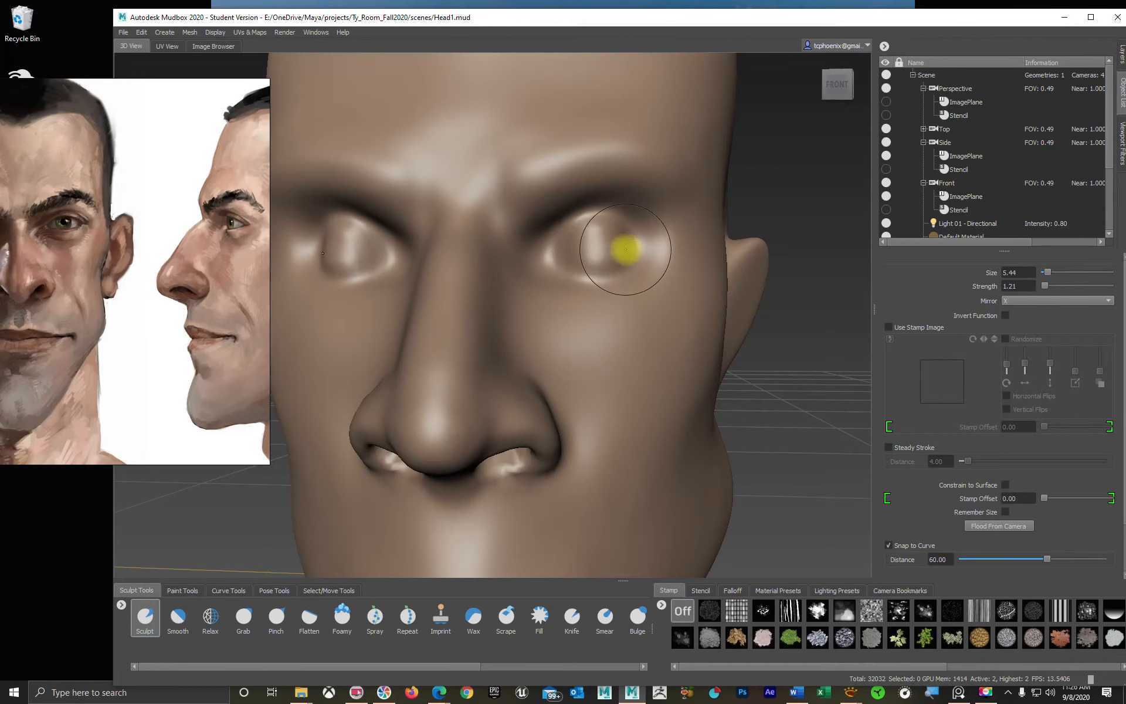
{"action": "mouse_move", "coordinate": [563, 239]}
{"action": "left_mouse_down", "text": "shift"}
{"action": "mouse_move", "coordinate": [636, 244]}
{"action": "mouse_move", "coordinate": [575, 246]}
{"action": "mouse_move", "coordinate": [604, 241]}
{"action": "left_mouse_up", "text": "shift"}
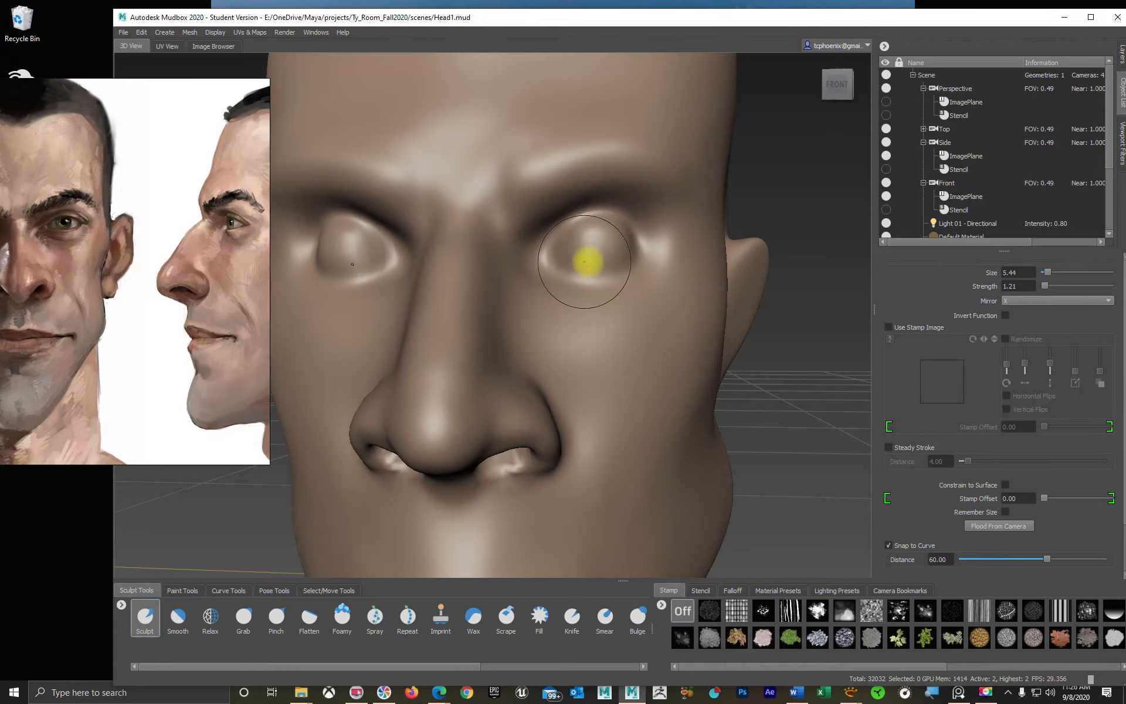
{"action": "right_click_drag", "start_coordinate": [586, 258], "coordinate": [470, 345], "text": "alt"}
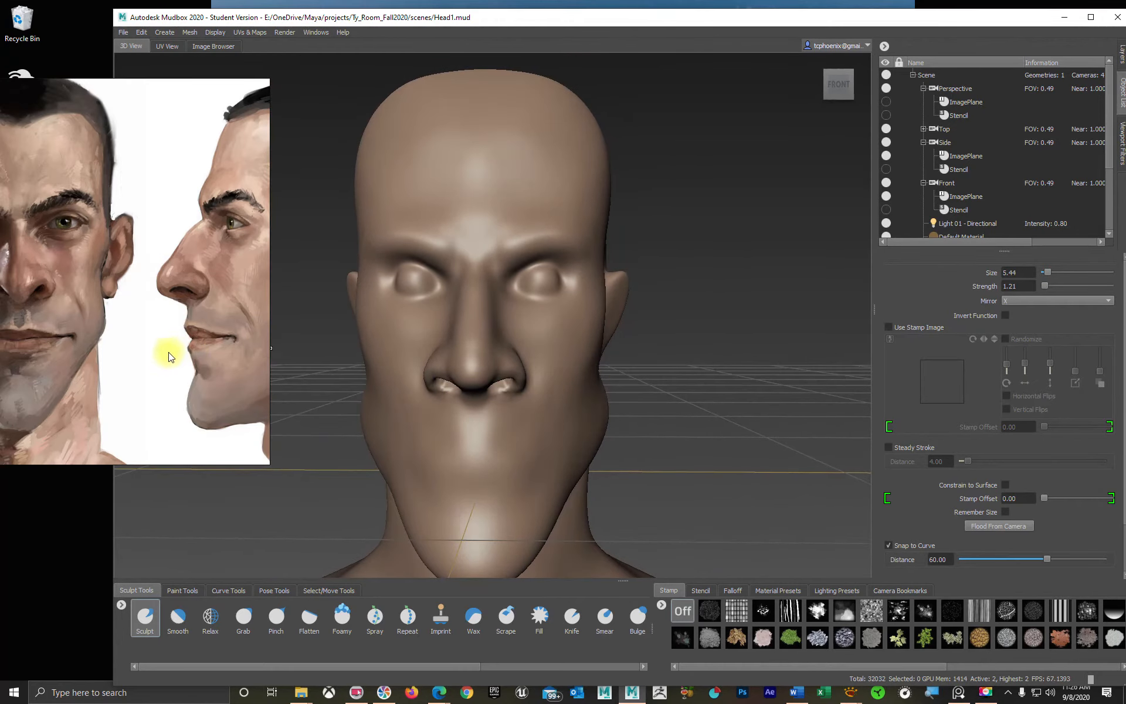
- Bring both reference portraits into view and reposition the eyes with the Grab brush at size 15.16 and strength 35.80
{"action": "left_click_drag", "start_coordinate": [141, 348], "coordinate": [234, 357]}
{"action": "right_click_drag", "start_coordinate": [481, 393], "coordinate": [481, 388], "text": "alt"}
{"action": "middle_click_drag", "start_coordinate": [481, 387], "coordinate": [555, 352], "text": "alt"}
{"action": "mouse_move", "coordinate": [561, 364]}
{"action": "right_mouse_down", "text": "alt"}
{"action": "mouse_move", "coordinate": [716, 363]}
{"action": "mouse_move", "coordinate": [608, 343]}
{"action": "right_mouse_up", "text": "alt"}
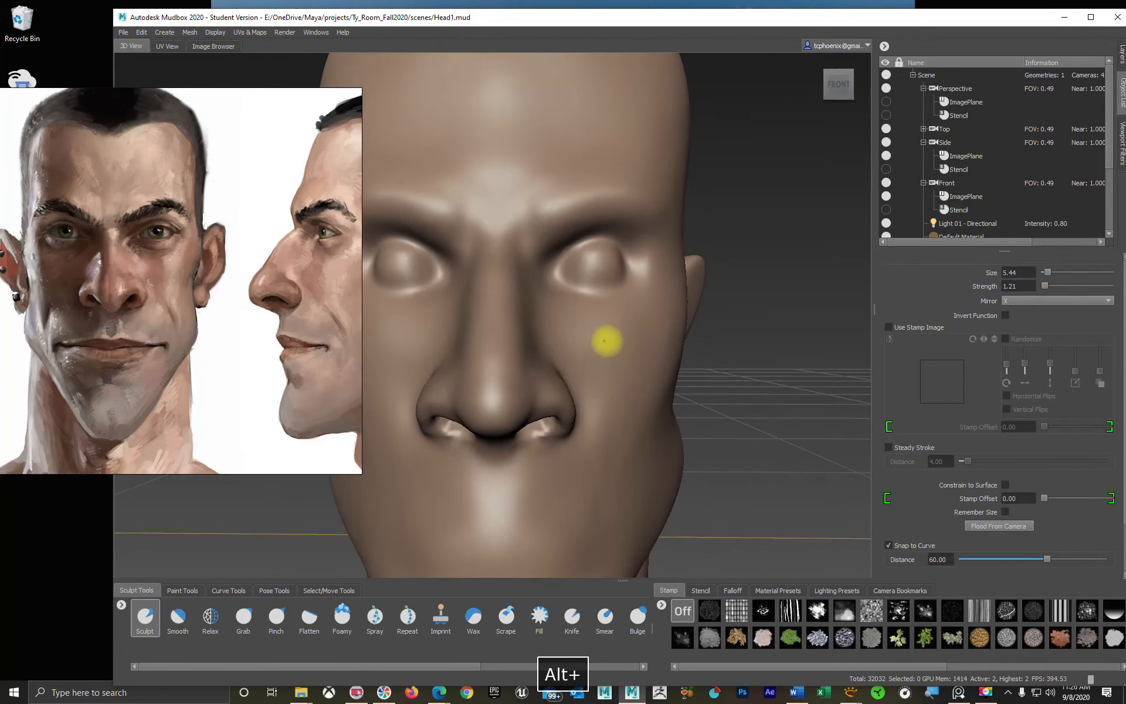
{"action": "left_click", "coordinate": [243, 616]}
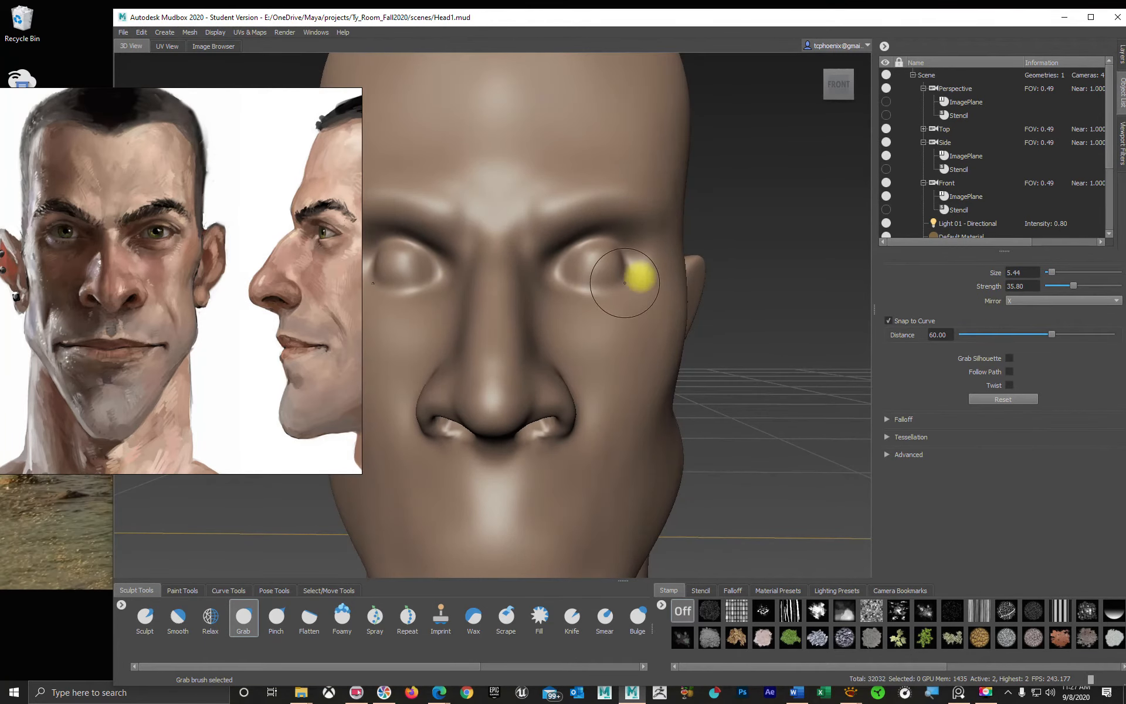
{"action": "key", "text": "b"}
{"action": "left_click_drag", "start_coordinate": [627, 281], "coordinate": [693, 280]}
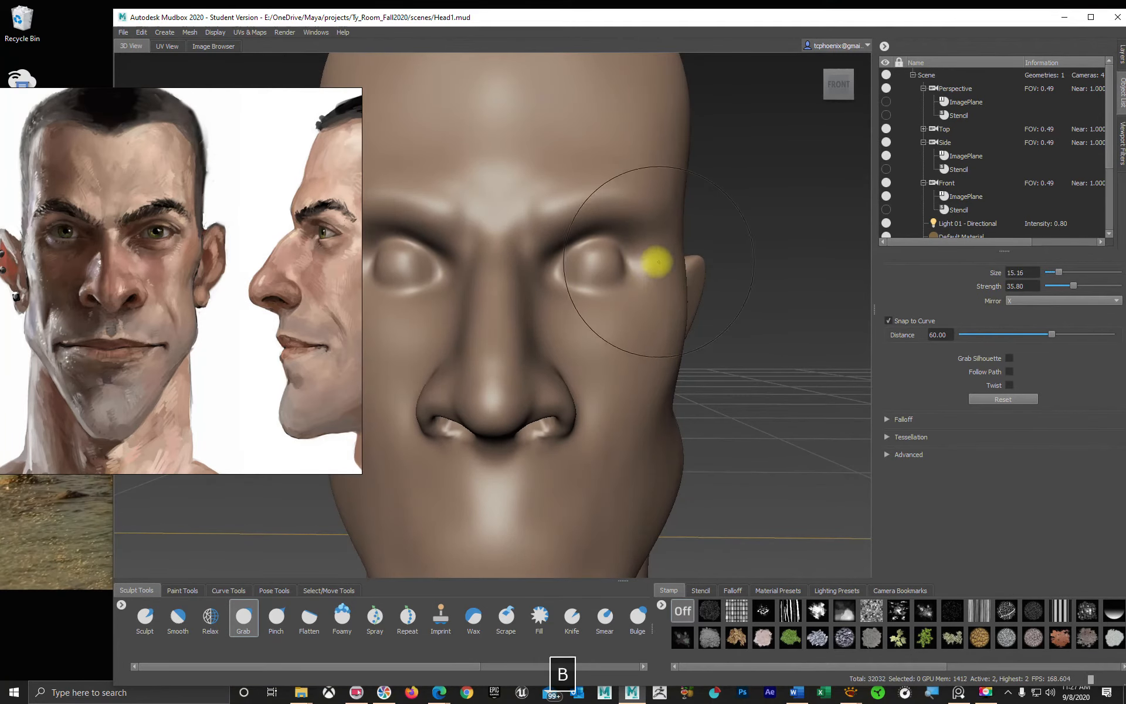
{"action": "mouse_move", "coordinate": [628, 261]}
{"action": "left_mouse_down"}
{"action": "mouse_move", "coordinate": [645, 260]}
{"action": "mouse_move", "coordinate": [603, 354]}
{"action": "mouse_move", "coordinate": [646, 307]}
{"action": "mouse_move", "coordinate": [678, 360]}
{"action": "mouse_move", "coordinate": [642, 350]}
{"action": "mouse_move", "coordinate": [610, 308]}
{"action": "left_mouse_up"}
{"action": "mouse_move", "coordinate": [572, 259]}
{"action": "left_mouse_down"}
{"action": "mouse_move", "coordinate": [583, 256]}
{"action": "mouse_move", "coordinate": [568, 281]}
{"action": "mouse_move", "coordinate": [535, 288]}
{"action": "mouse_move", "coordinate": [574, 281]}
{"action": "mouse_move", "coordinate": [702, 315]}
{"action": "mouse_move", "coordinate": [566, 307]}
{"action": "mouse_move", "coordinate": [672, 315]}
{"action": "left_mouse_up"}
{"action": "right_click_drag", "start_coordinate": [687, 318], "coordinate": [589, 362], "text": "alt"}
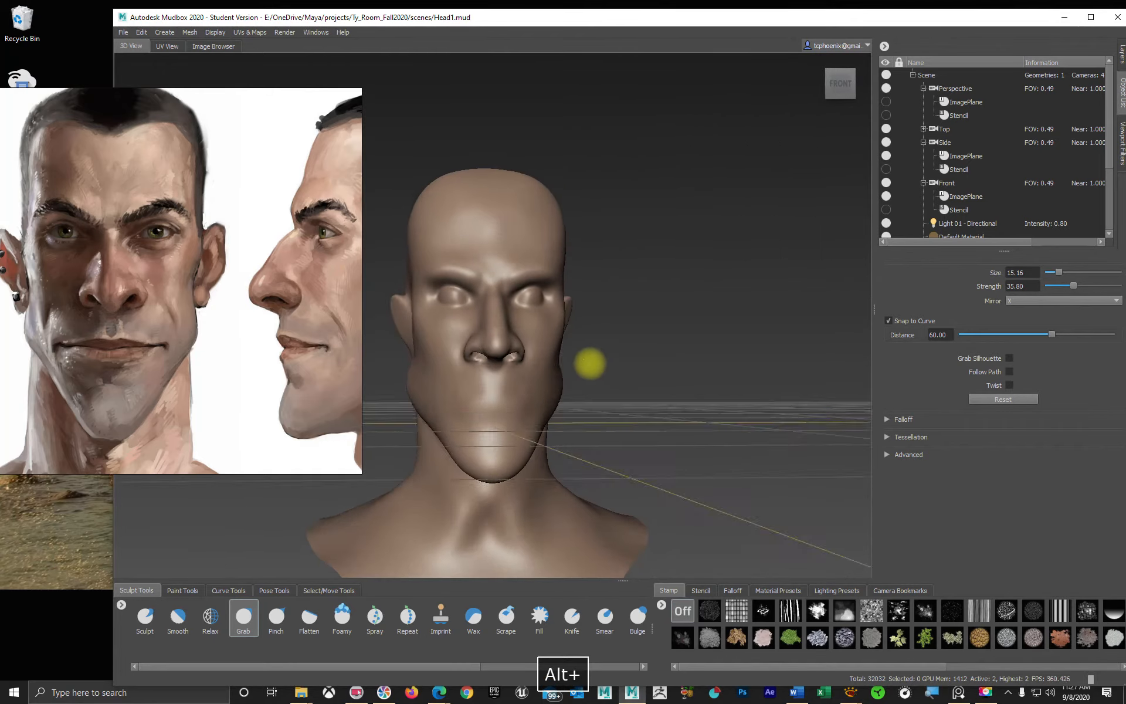
{"action": "left_click_drag", "start_coordinate": [588, 362], "coordinate": [548, 403], "text": "alt"}
{"action": "right_click_drag", "start_coordinate": [548, 403], "coordinate": [576, 410], "text": "alt"}
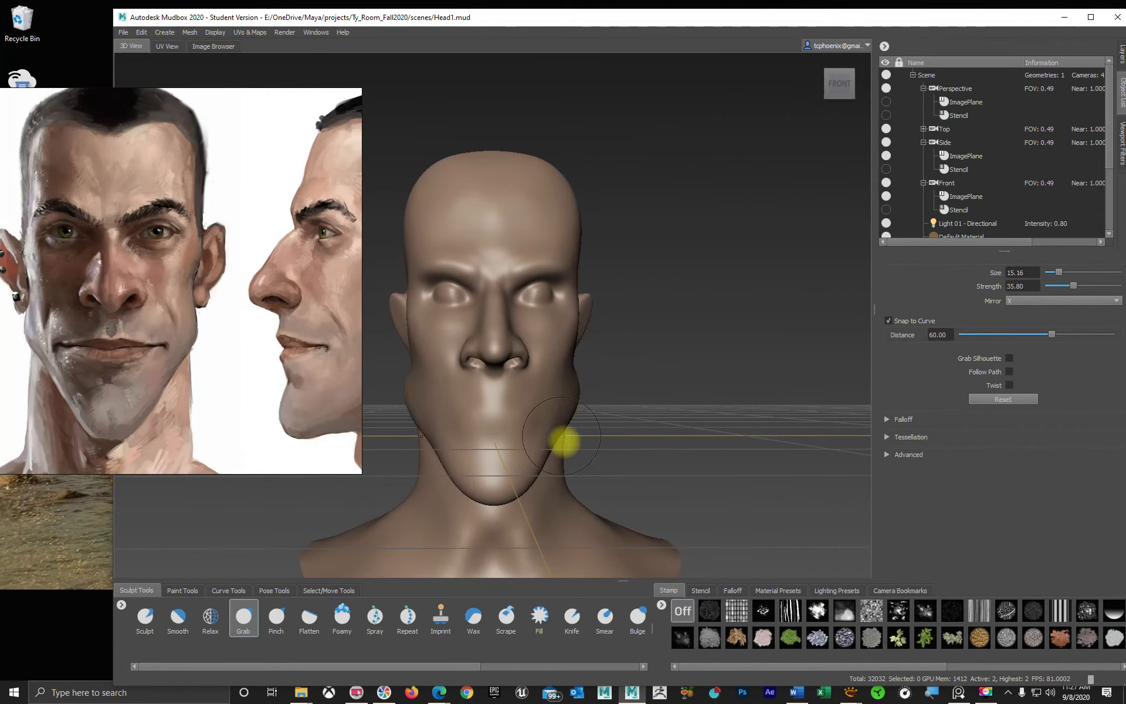
- Build up the mouth area with the Sculpt brush at size 7.95, then form the philtrum below the nose at size 2.87
{"action": "right_click_drag", "start_coordinate": [478, 447], "coordinate": [581, 467], "text": "alt"}
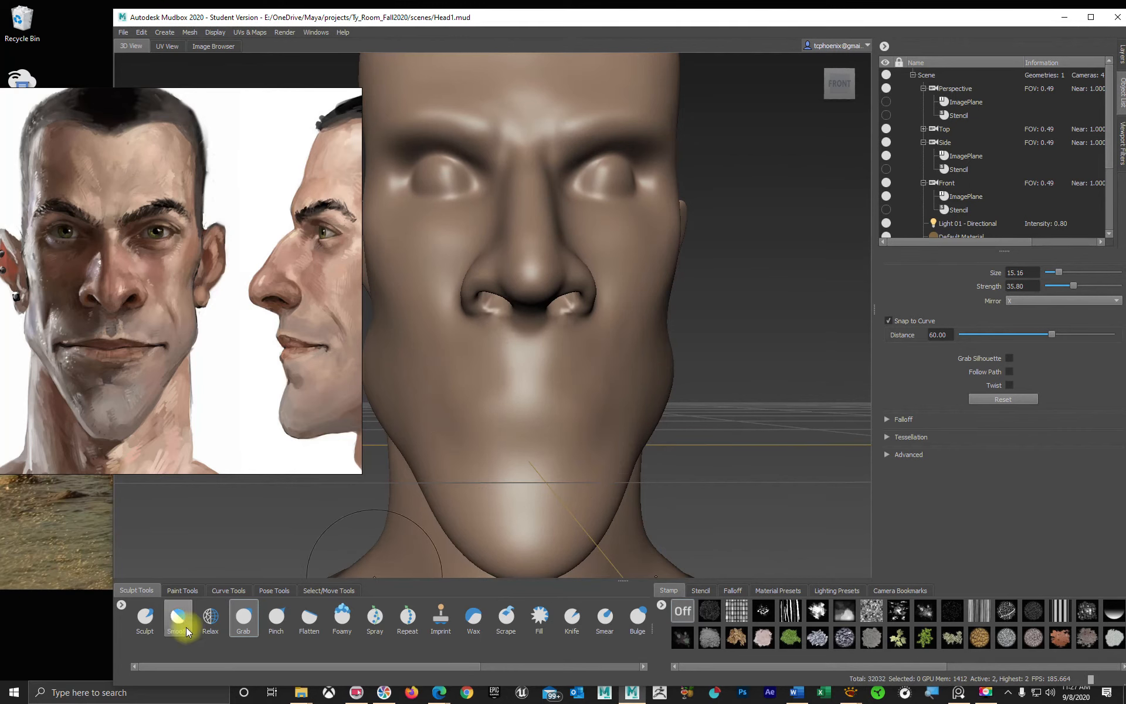
{"action": "left_click", "coordinate": [153, 622]}
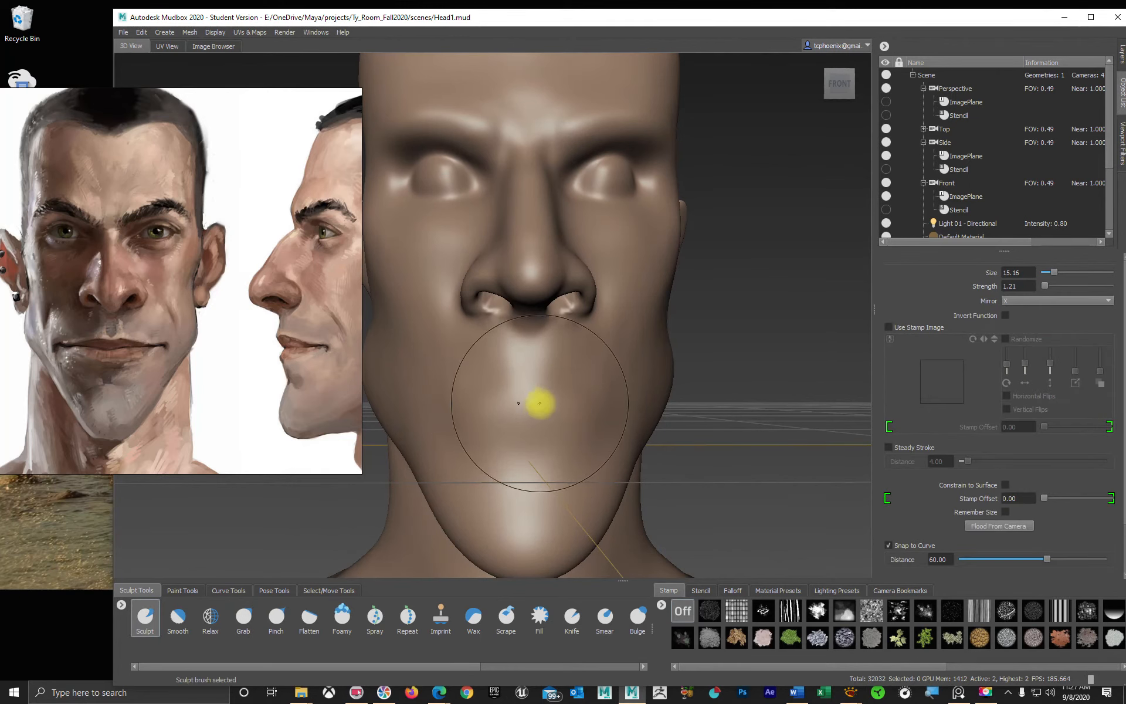
{"action": "key", "text": "b"}
{"action": "left_click_drag", "start_coordinate": [550, 404], "coordinate": [522, 407]}
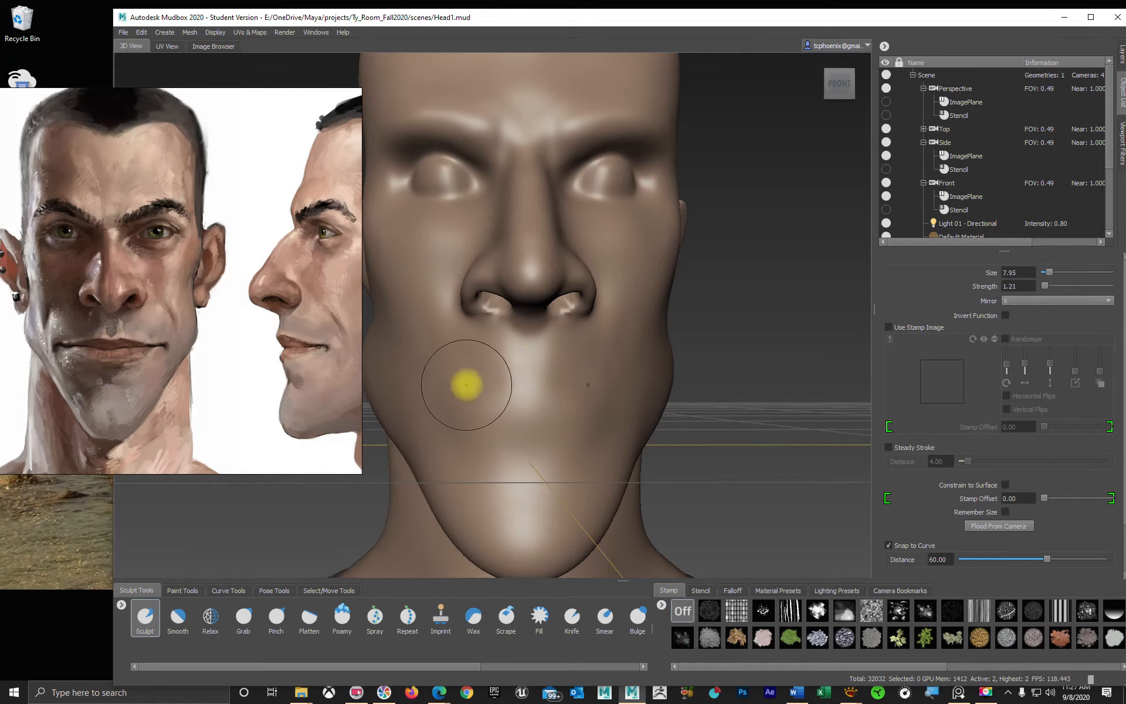
{"action": "key", "text": "b"}
{"action": "left_click_drag", "start_coordinate": [549, 339], "coordinate": [531, 362]}
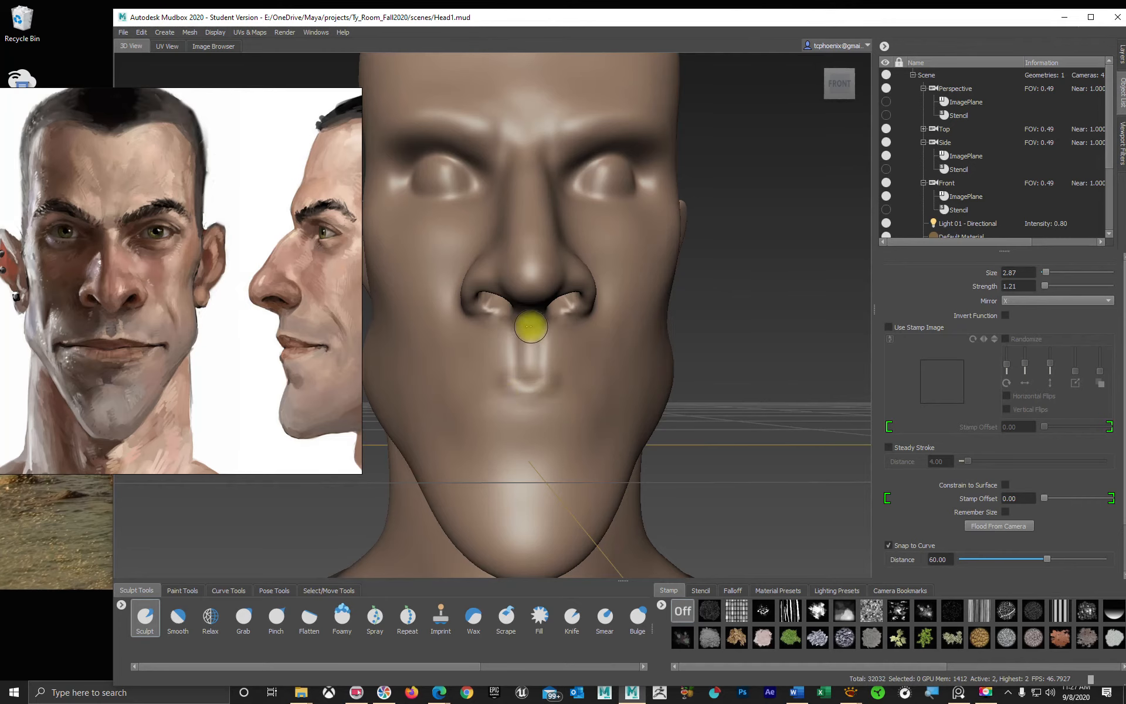
- Deepen the philtrum and sculpt the upper lip at size 2.87, then build out the lower lip at size 5.72
{"action": "key", "text": "ctrl"}
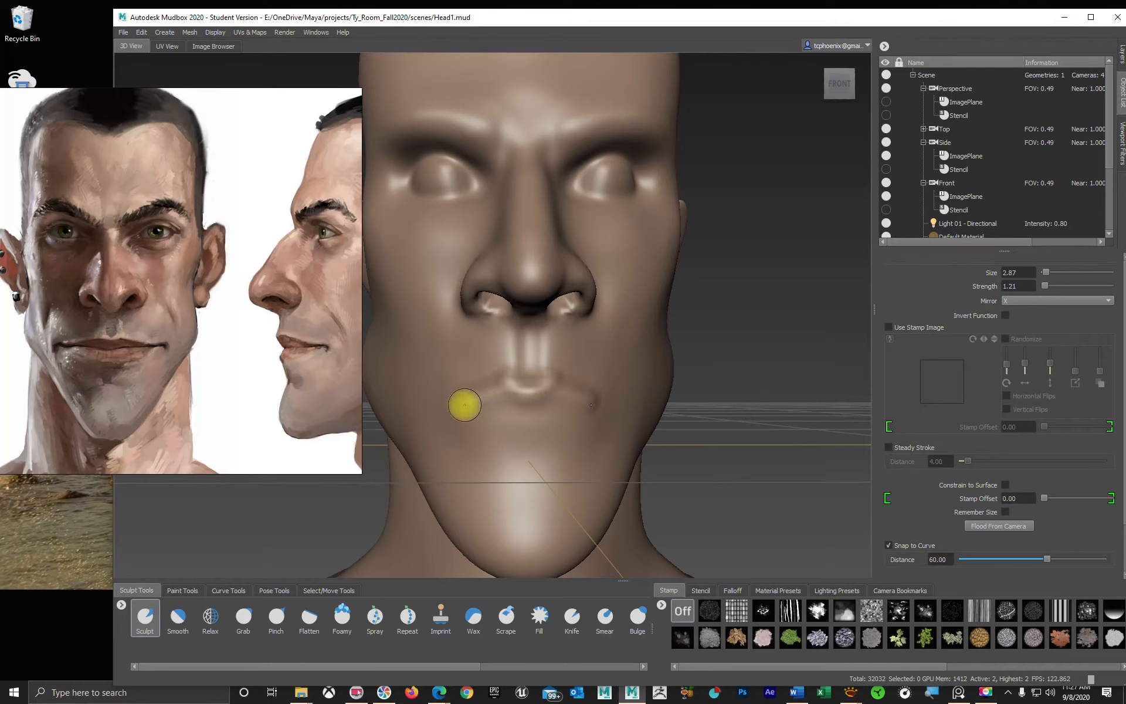
{"action": "mouse_move", "coordinate": [506, 397]}
{"action": "left_mouse_down"}
{"action": "mouse_move", "coordinate": [456, 399]}
{"action": "mouse_move", "coordinate": [649, 428]}
{"action": "mouse_move", "coordinate": [515, 433]}
{"action": "left_mouse_up"}
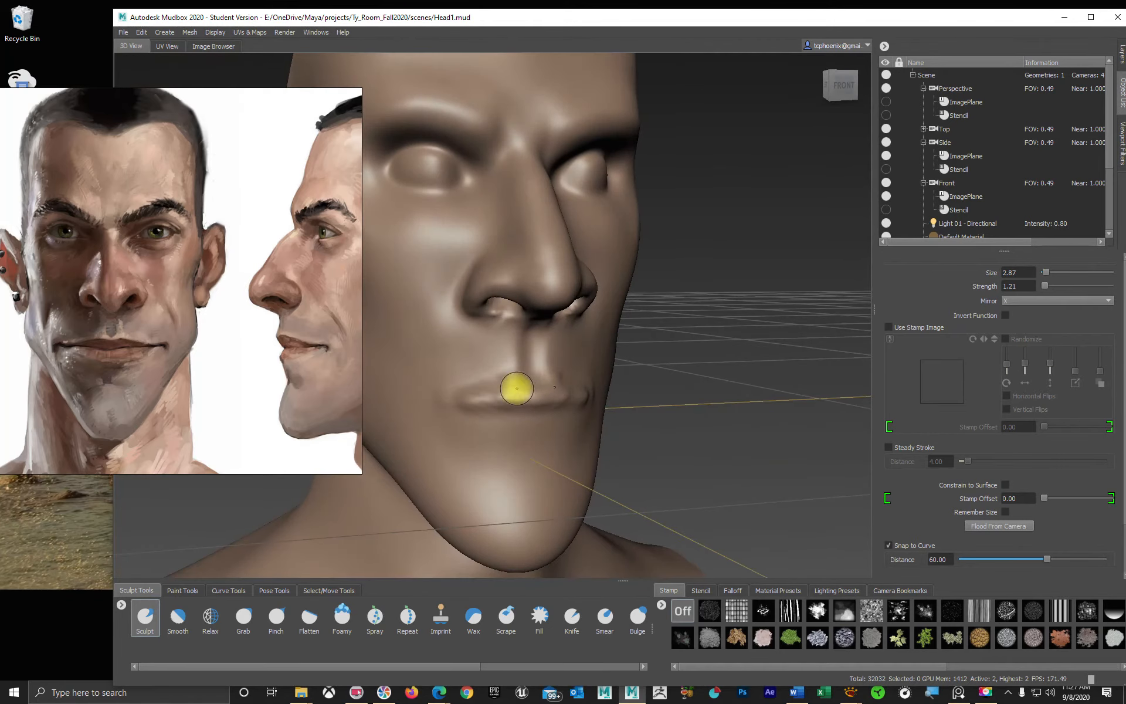
{"action": "mouse_move", "coordinate": [515, 387]}
{"action": "left_mouse_down", "text": "alt"}
{"action": "mouse_move", "coordinate": [530, 415]}
{"action": "mouse_move", "coordinate": [508, 389]}
{"action": "left_mouse_up", "text": "alt"}
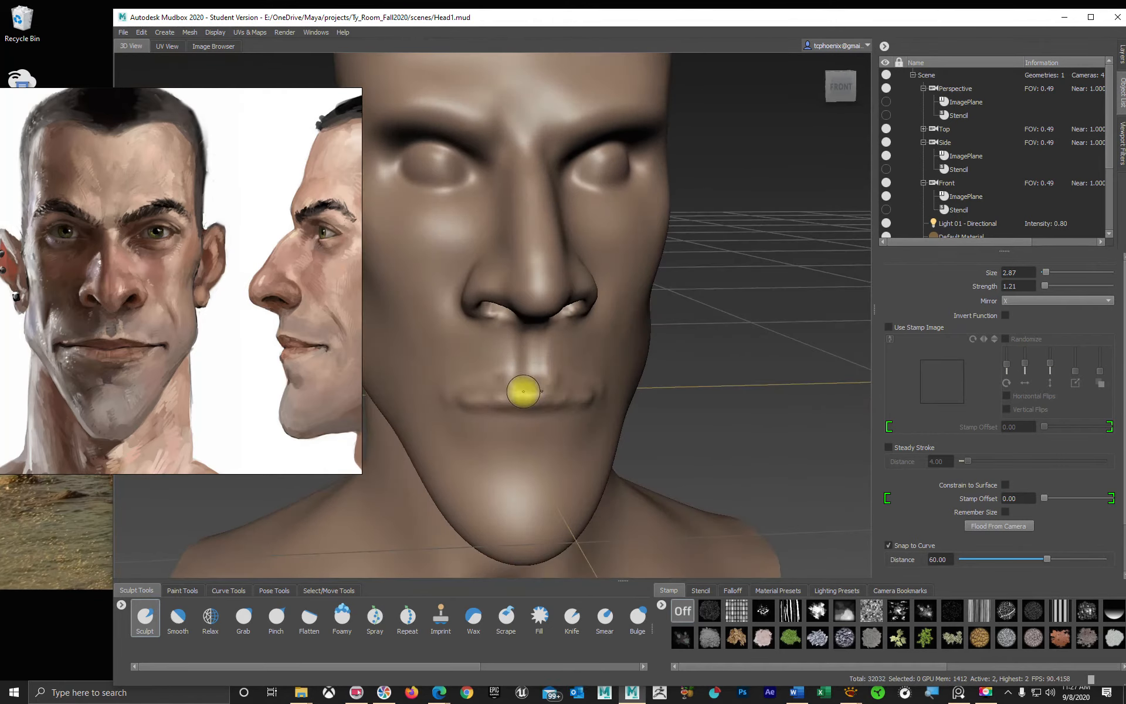
{"action": "left_click_drag", "start_coordinate": [500, 430], "coordinate": [522, 439], "text": "alt"}
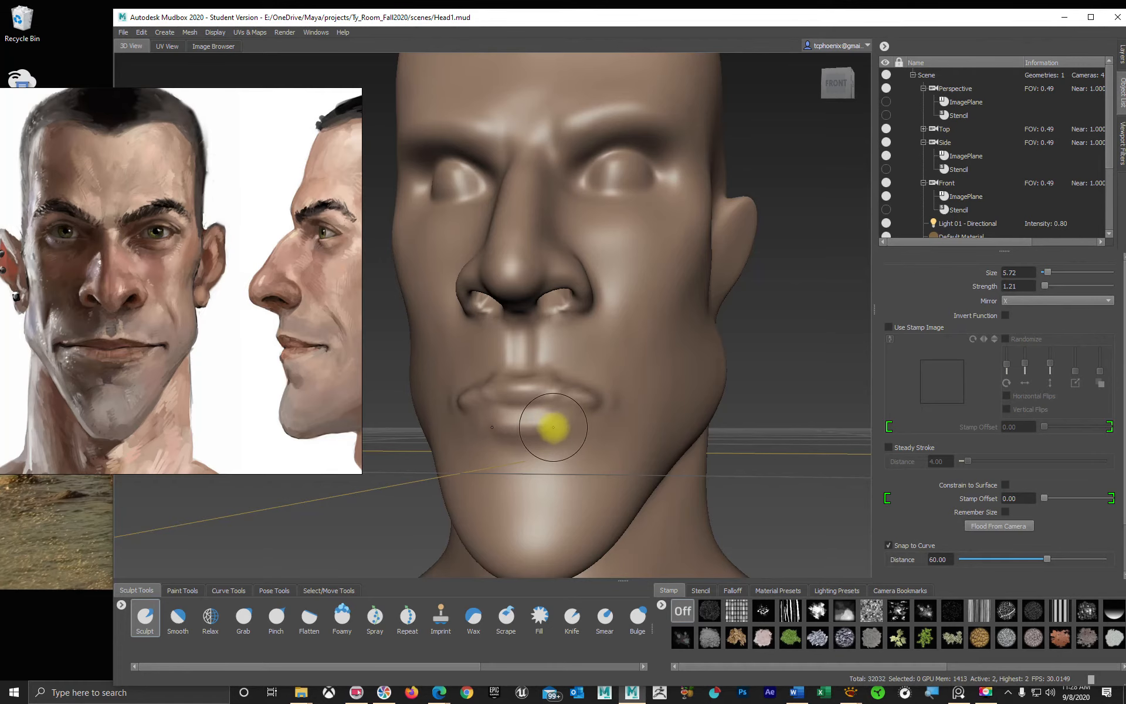
{"action": "mouse_move", "coordinate": [576, 424]}
{"action": "left_mouse_down", "text": "alt"}
{"action": "mouse_move", "coordinate": [528, 460]}
{"action": "mouse_move", "coordinate": [503, 444]}
{"action": "mouse_move", "coordinate": [548, 460]}
{"action": "mouse_move", "coordinate": [491, 456]}
{"action": "left_mouse_up", "text": "alt"}
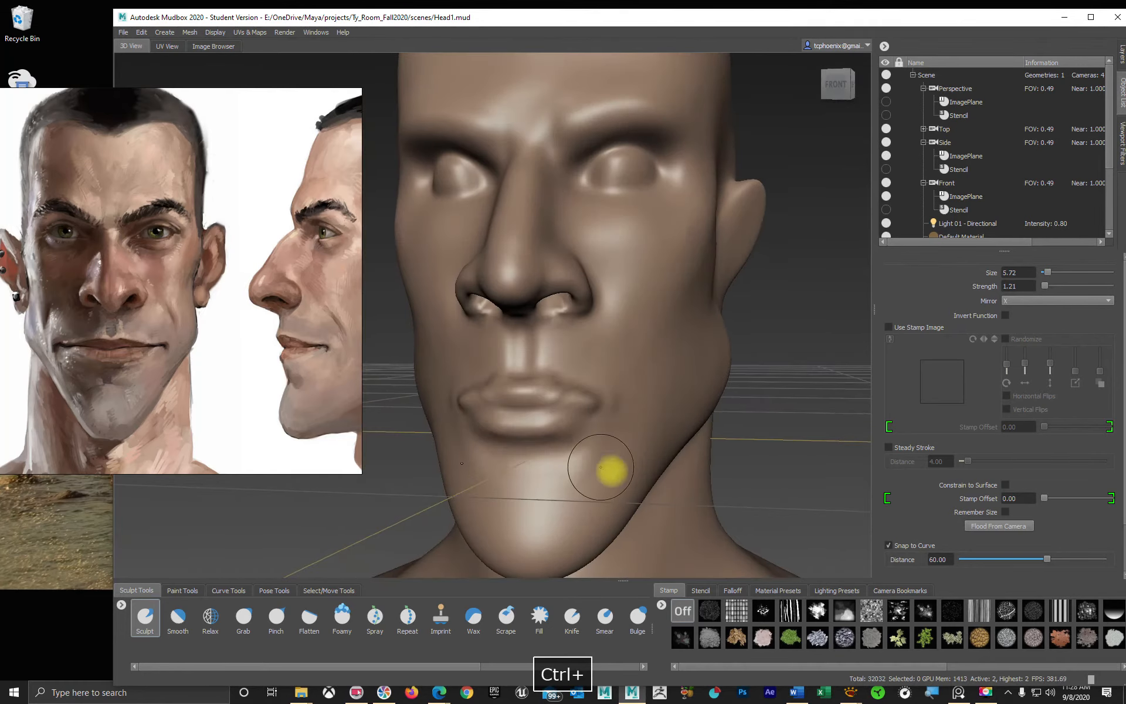
- Smooth the mouth corners and the surface around the lips with the brush at size 5.72
{"action": "right_click_drag", "start_coordinate": [640, 476], "coordinate": [583, 442], "text": "alt"}
{"action": "key", "text": "shift"}
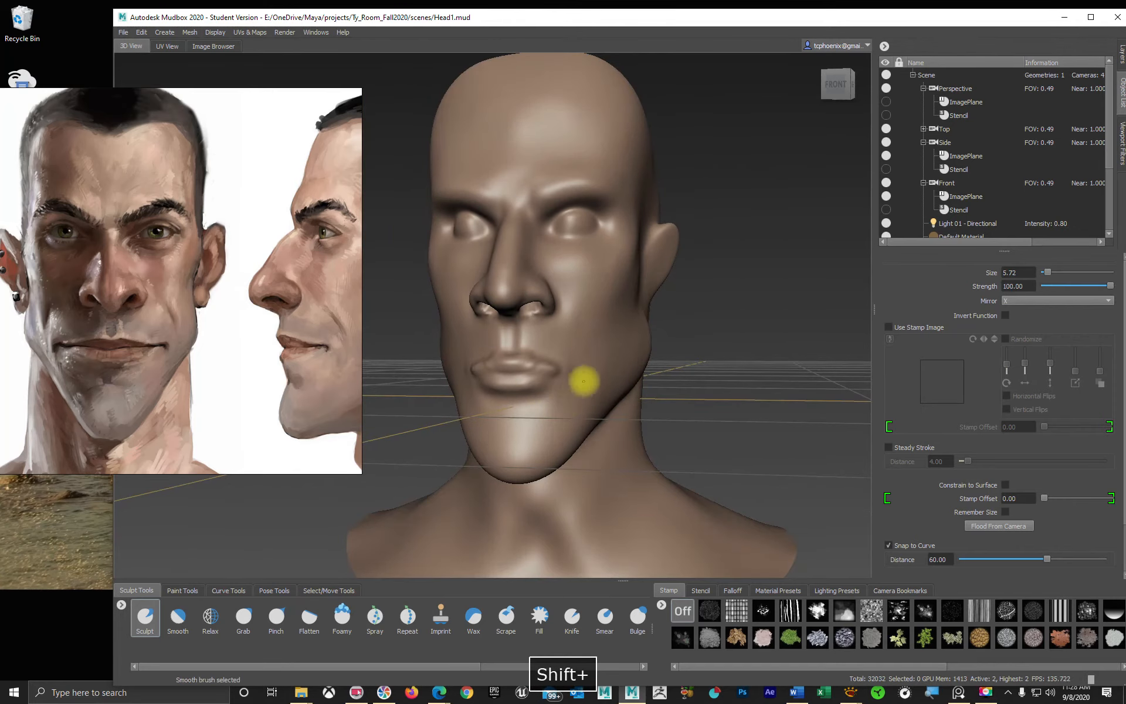
{"action": "left_click_drag", "start_coordinate": [596, 385], "coordinate": [590, 415], "text": "alt"}
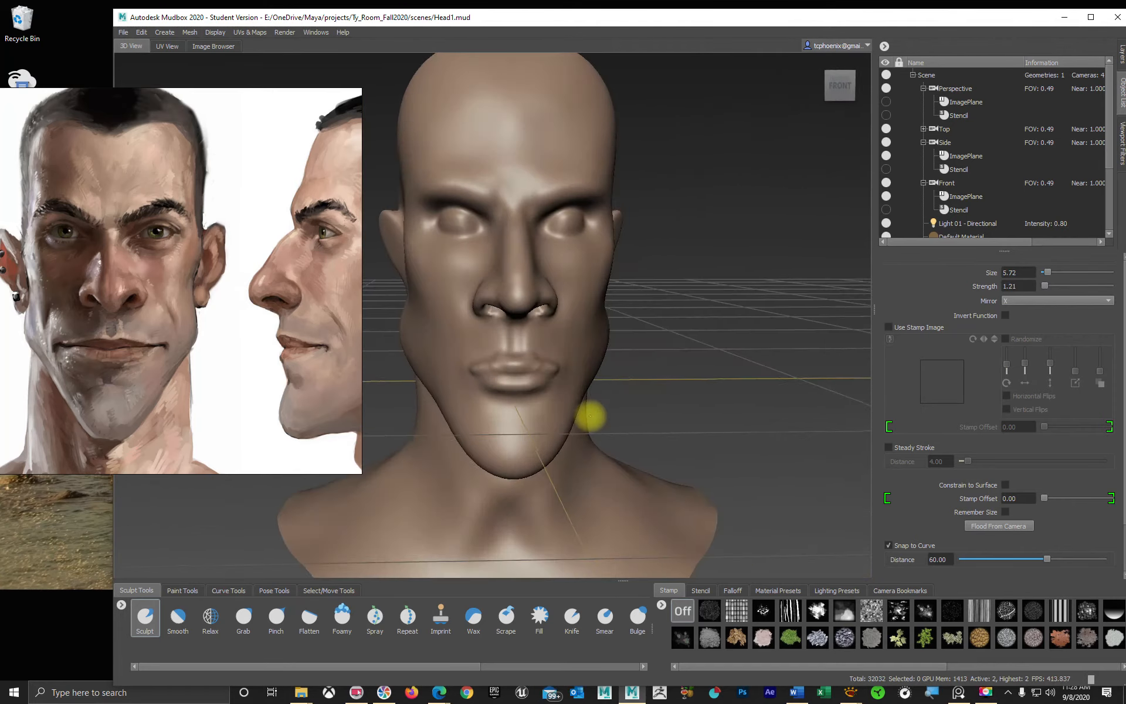
{"action": "right_click_drag", "start_coordinate": [588, 412], "coordinate": [593, 407], "text": "alt"}
{"action": "mouse_move", "coordinate": [594, 408]}
{"action": "left_mouse_down", "text": "alt"}
{"action": "mouse_move", "coordinate": [536, 404]}
{"action": "mouse_move", "coordinate": [425, 428]}
{"action": "left_mouse_up", "text": "alt"}
{"action": "key", "text": "shift"}
- Try to cut the line between the lips with the Knife brush at size 3.95 and strength 1.30
{"action": "left_click", "coordinate": [572, 616]}
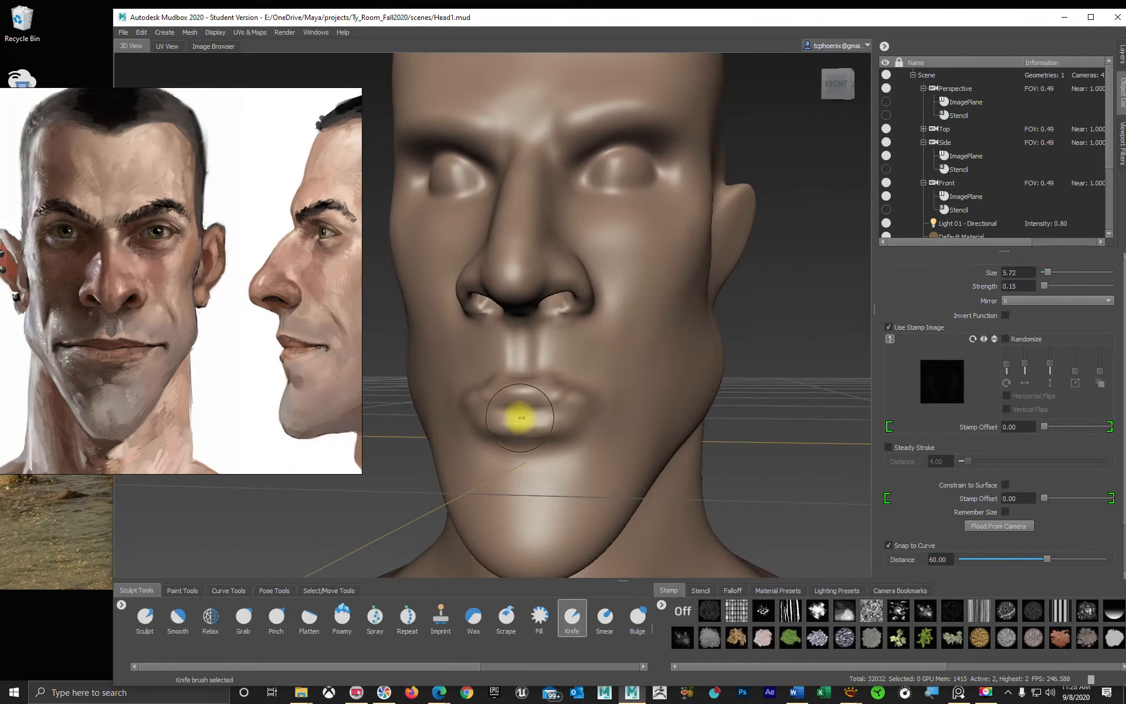
{"action": "key", "text": "b"}
{"action": "mouse_move", "coordinate": [551, 410]}
{"action": "left_mouse_down"}
{"action": "mouse_move", "coordinate": [485, 413]}
{"action": "mouse_move", "coordinate": [583, 410]}
{"action": "mouse_move", "coordinate": [536, 412]}
{"action": "left_mouse_up"}
{"action": "key", "text": "m"}
{"action": "key", "text": "ctrl+z"}
{"action": "key", "text": "m"}
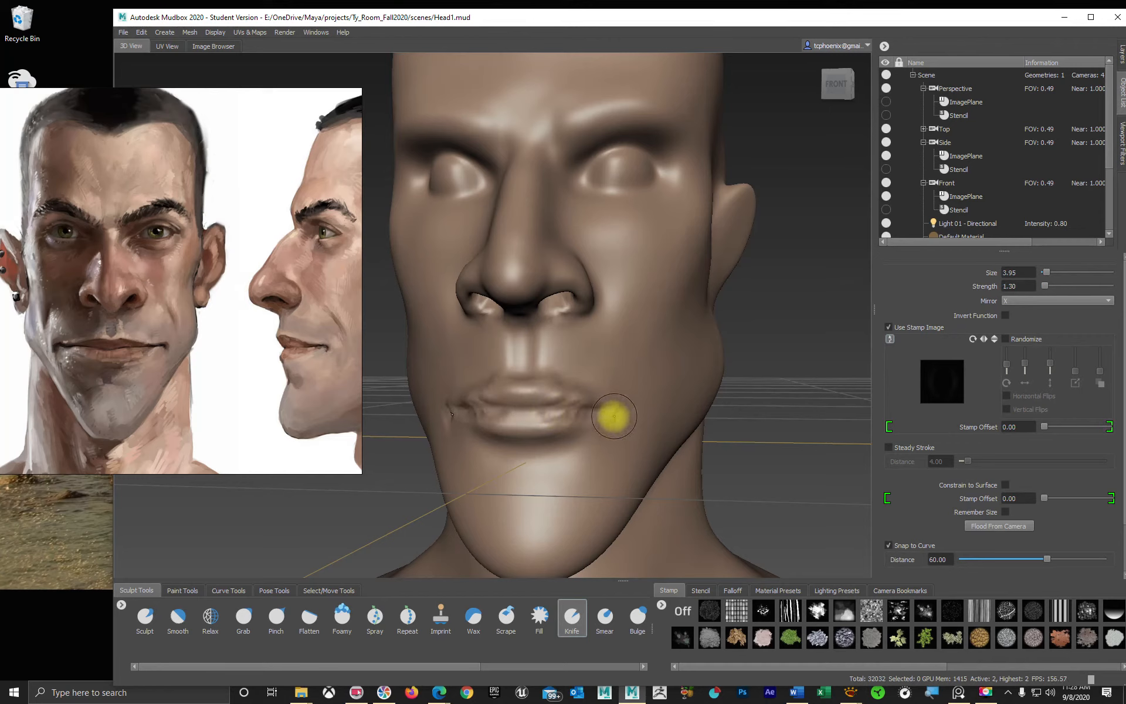
{"action": "key", "text": "ctrl+z"}
{"action": "scroll", "coordinate": [978, 484], "scroll_direction": "down", "scroll_amount": 2}
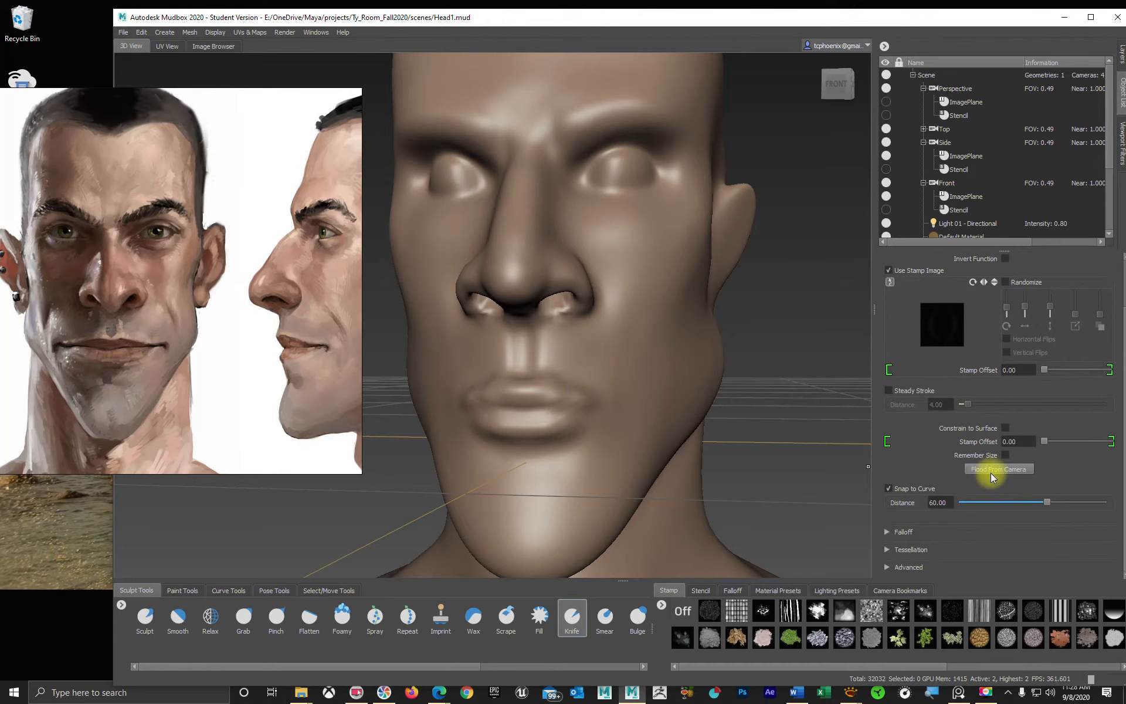
{"action": "scroll", "coordinate": [1001, 350], "scroll_direction": "up", "scroll_amount": 2}
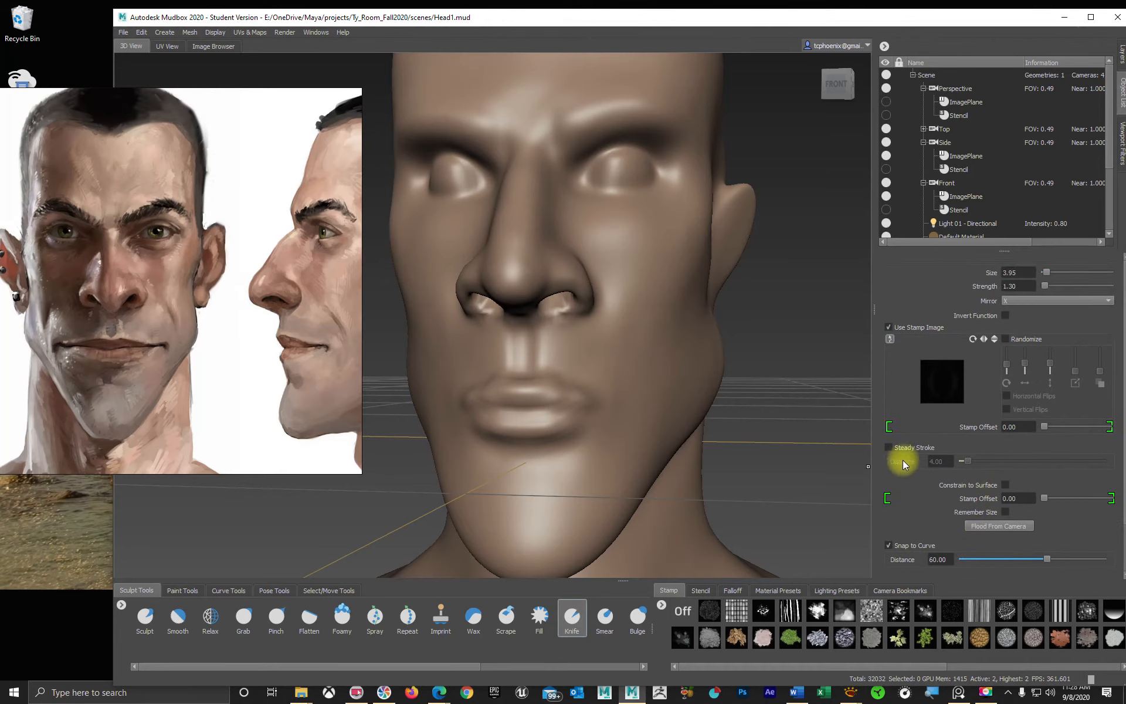
{"action": "scroll", "coordinate": [903, 474], "scroll_direction": "down", "scroll_amount": 2}
{"action": "scroll", "coordinate": [903, 474], "scroll_direction": "up", "scroll_amount": 2}
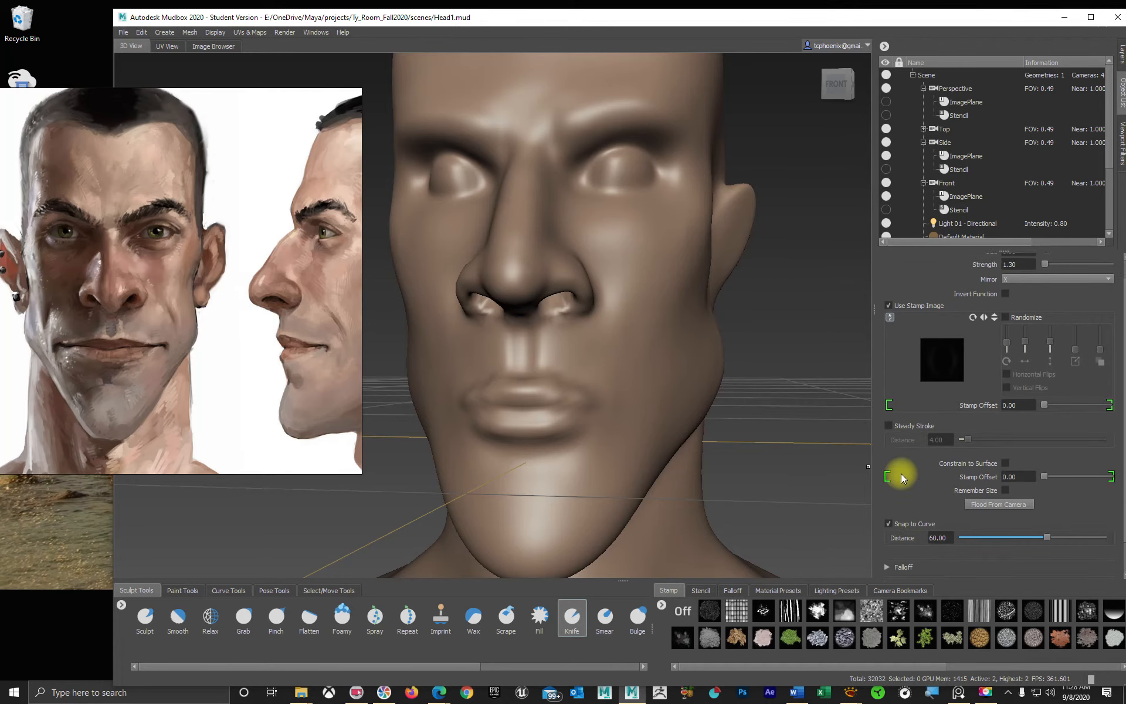
{"action": "left_click", "coordinate": [572, 628]}
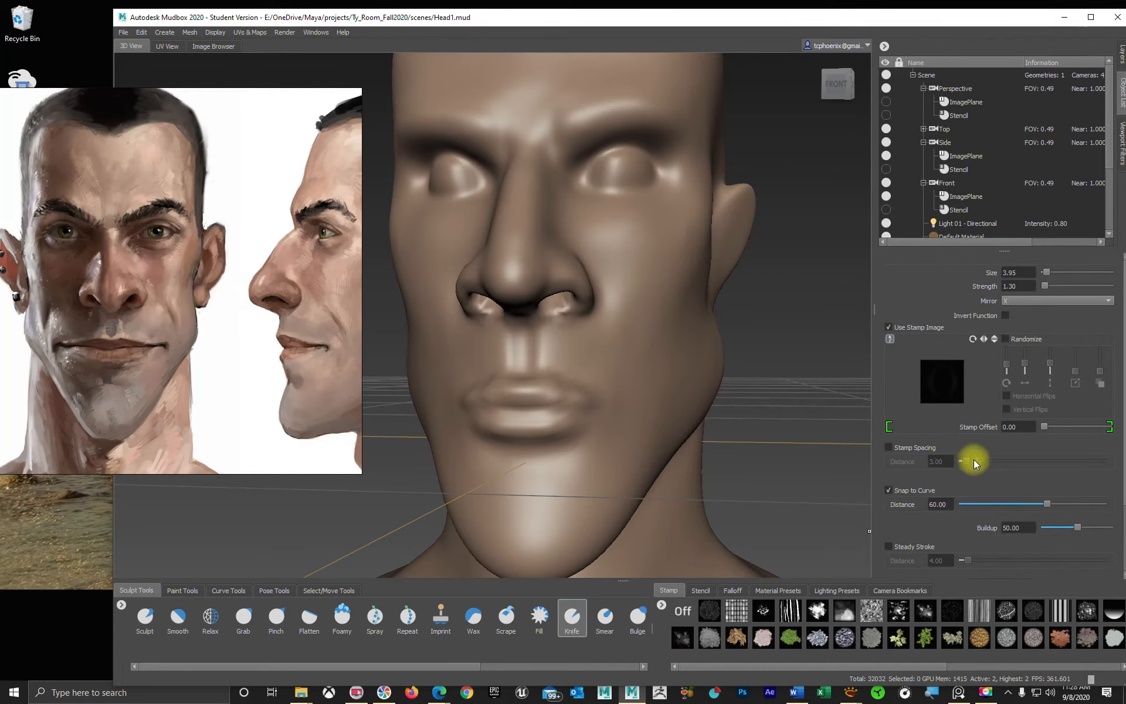
- Reshape the lips and mouth corners against the profile reference with the Grab brush at size 14.04 and strength 35.80
{"action": "mouse_move", "coordinate": [558, 422]}
{"action": "left_mouse_down", "text": "alt"}
{"action": "mouse_move", "coordinate": [639, 445]}
{"action": "mouse_move", "coordinate": [586, 450]}
{"action": "mouse_move", "coordinate": [658, 457]}
{"action": "mouse_move", "coordinate": [723, 442]}
{"action": "mouse_move", "coordinate": [485, 447]}
{"action": "mouse_move", "coordinate": [561, 450]}
{"action": "mouse_move", "coordinate": [544, 447]}
{"action": "left_mouse_up", "text": "alt"}
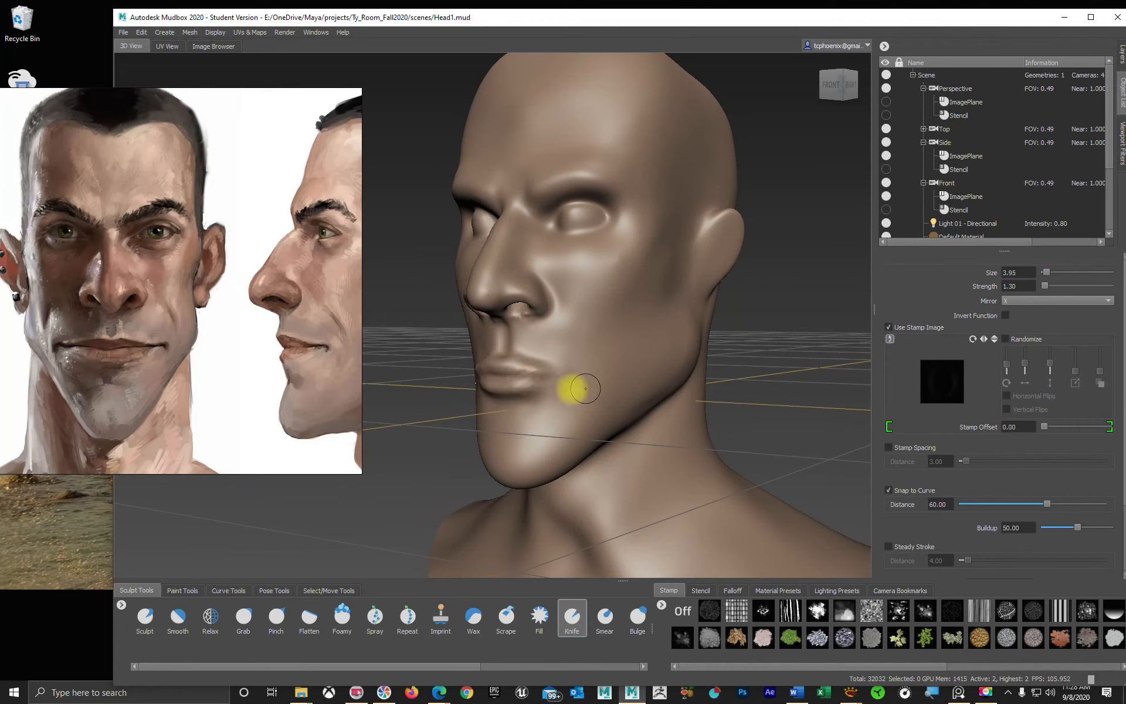
{"action": "left_click", "coordinate": [243, 616]}
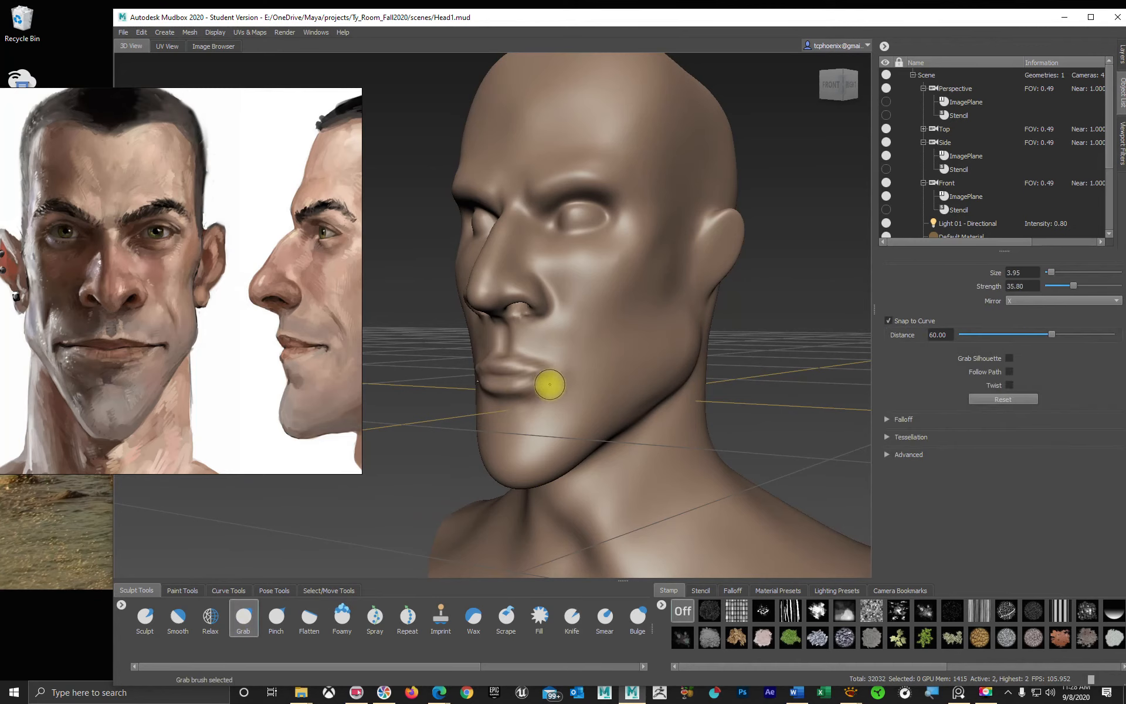
{"action": "mouse_move", "coordinate": [550, 384]}
{"action": "left_mouse_down"}
{"action": "mouse_move", "coordinate": [582, 380]}
{"action": "mouse_move", "coordinate": [538, 379]}
{"action": "mouse_move", "coordinate": [669, 428]}
{"action": "mouse_move", "coordinate": [654, 428]}
{"action": "left_mouse_up"}
{"action": "mouse_move", "coordinate": [494, 407]}
{"action": "left_mouse_down", "text": "alt"}
{"action": "mouse_move", "coordinate": [455, 410]}
{"action": "mouse_move", "coordinate": [559, 379]}
{"action": "left_mouse_up", "text": "alt"}
{"action": "left_click_drag", "start_coordinate": [561, 425], "coordinate": [536, 424], "text": "alt"}
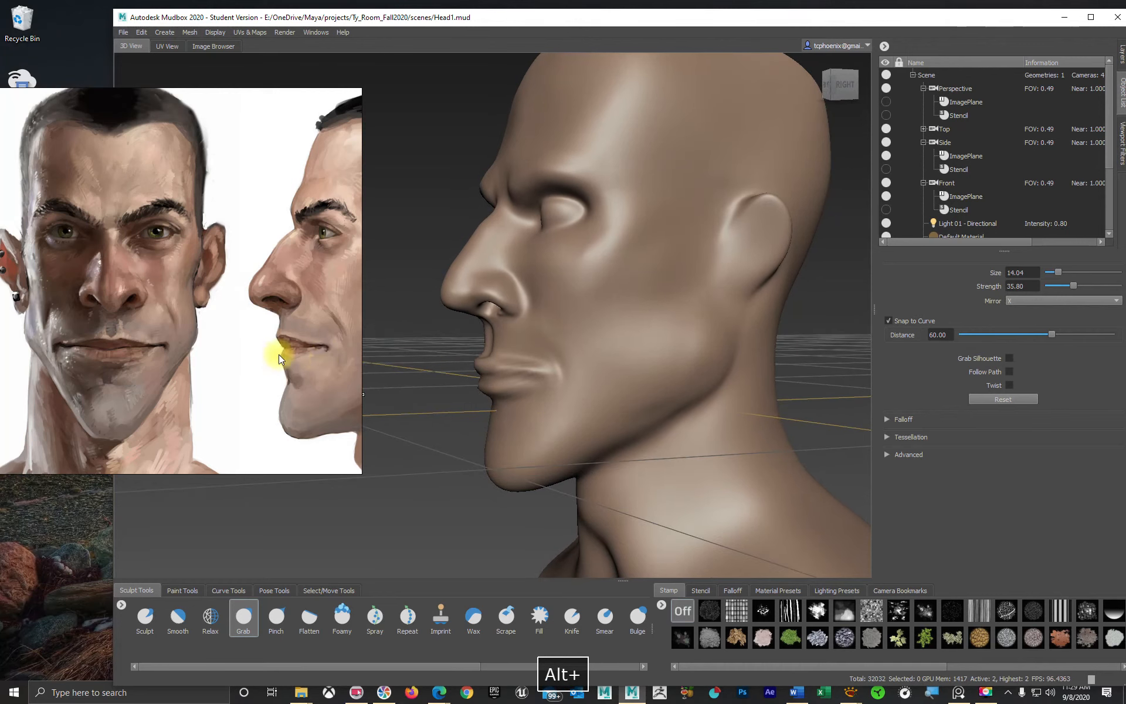
- Check the head's profile in perspective, then look through the Side camera over its reference image
{"action": "left_click_drag", "start_coordinate": [615, 391], "coordinate": [530, 395], "text": "alt"}
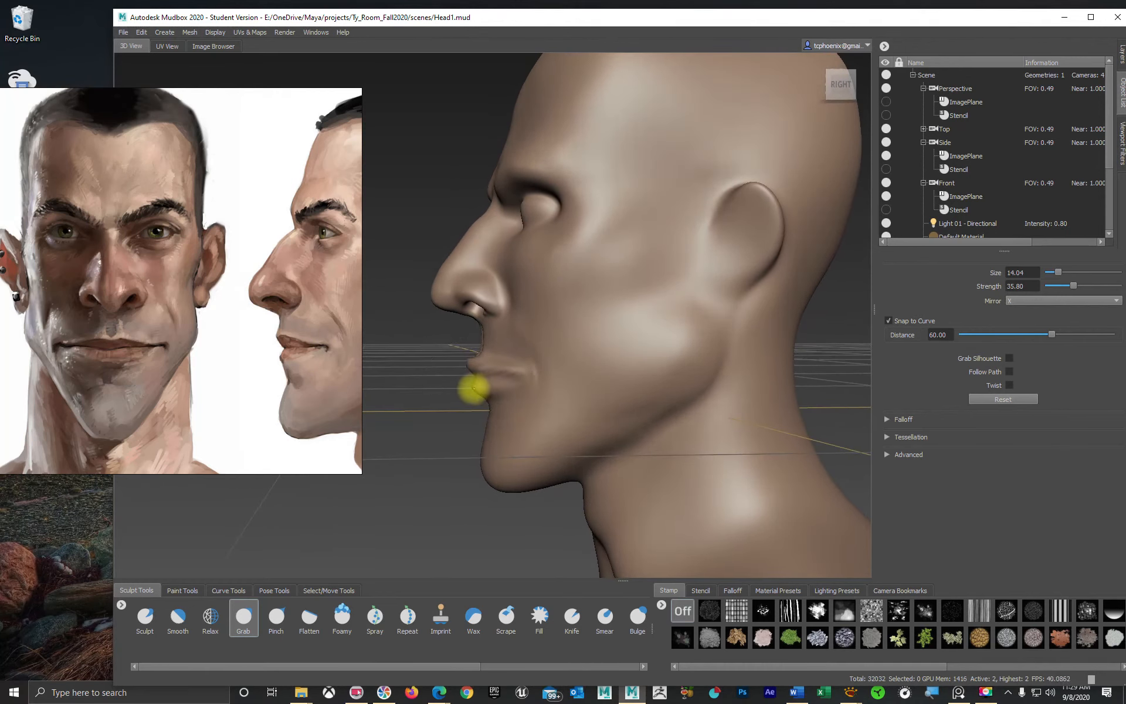
{"action": "left_click_drag", "start_coordinate": [533, 410], "coordinate": [432, 347], "text": "alt"}
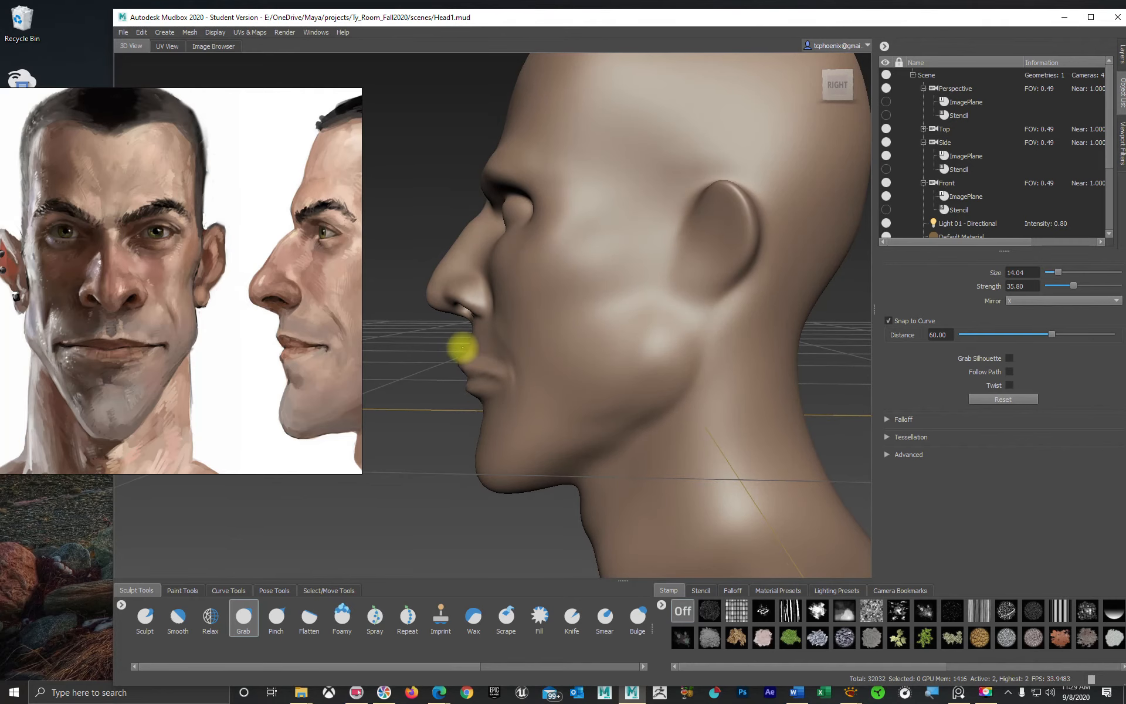
{"action": "left_click_drag", "start_coordinate": [594, 415], "coordinate": [581, 423], "text": "alt"}
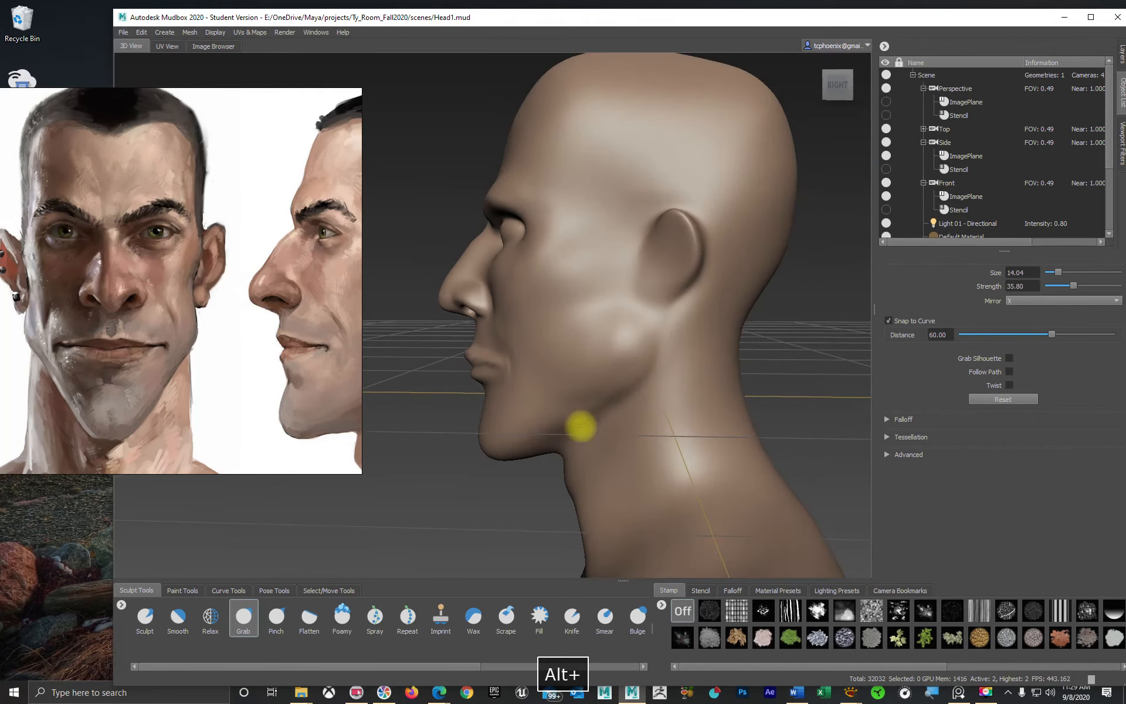
{"action": "left_click", "coordinate": [963, 157]}
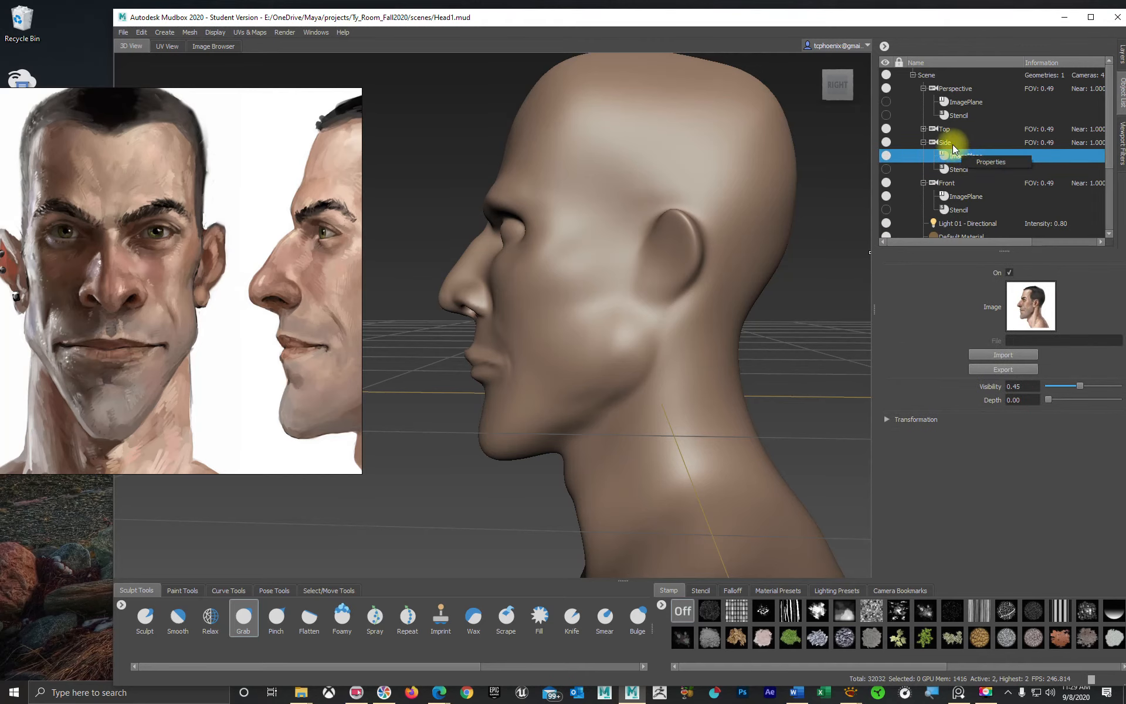
{"action": "left_click", "coordinate": [953, 144]}
{"action": "right_click", "coordinate": [954, 144]}
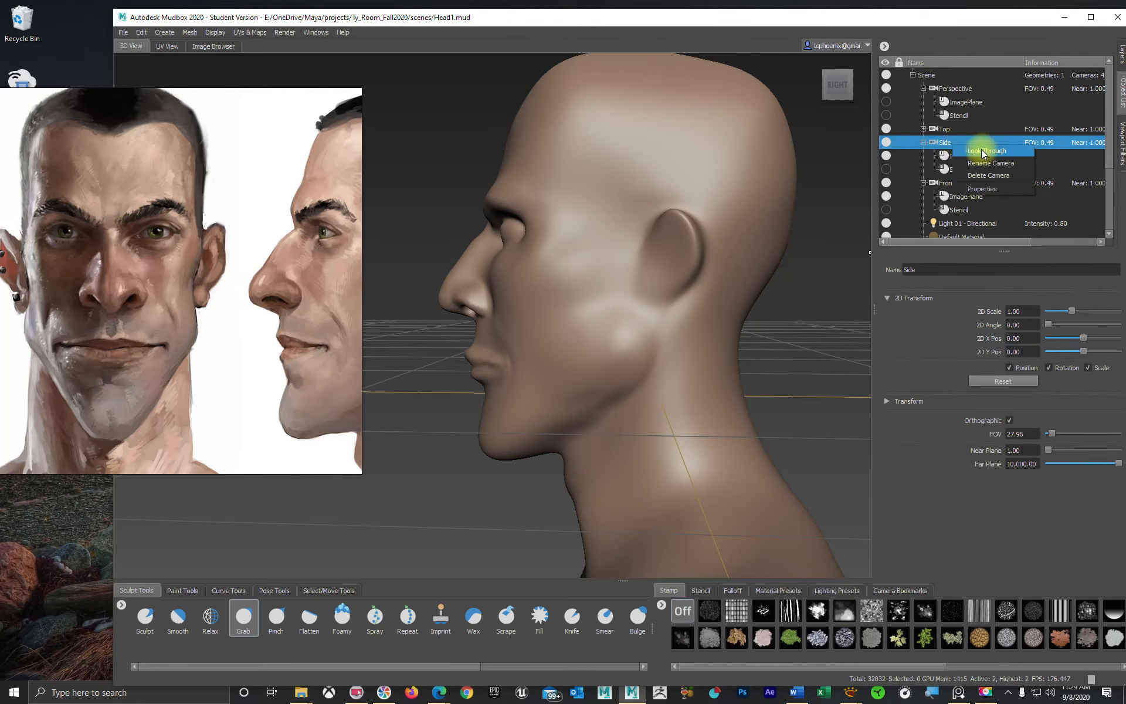
{"action": "left_click", "coordinate": [979, 152]}
- Push the nose tip and bridge inward with the Grab brush to match the side reference image
{"action": "right_click_drag", "start_coordinate": [316, 214], "coordinate": [209, 213]}
{"action": "mouse_move", "coordinate": [434, 383]}
{"action": "left_mouse_down", "text": "alt"}
{"action": "mouse_move", "coordinate": [528, 377]}
{"action": "mouse_move", "coordinate": [369, 377]}
{"action": "mouse_move", "coordinate": [383, 384]}
{"action": "mouse_move", "coordinate": [430, 372]}
{"action": "mouse_move", "coordinate": [397, 379]}
{"action": "mouse_move", "coordinate": [415, 375]}
{"action": "mouse_move", "coordinate": [366, 368]}
{"action": "mouse_move", "coordinate": [369, 355]}
{"action": "mouse_move", "coordinate": [435, 365]}
{"action": "left_mouse_up", "text": "alt"}
{"action": "key", "text": "b"}
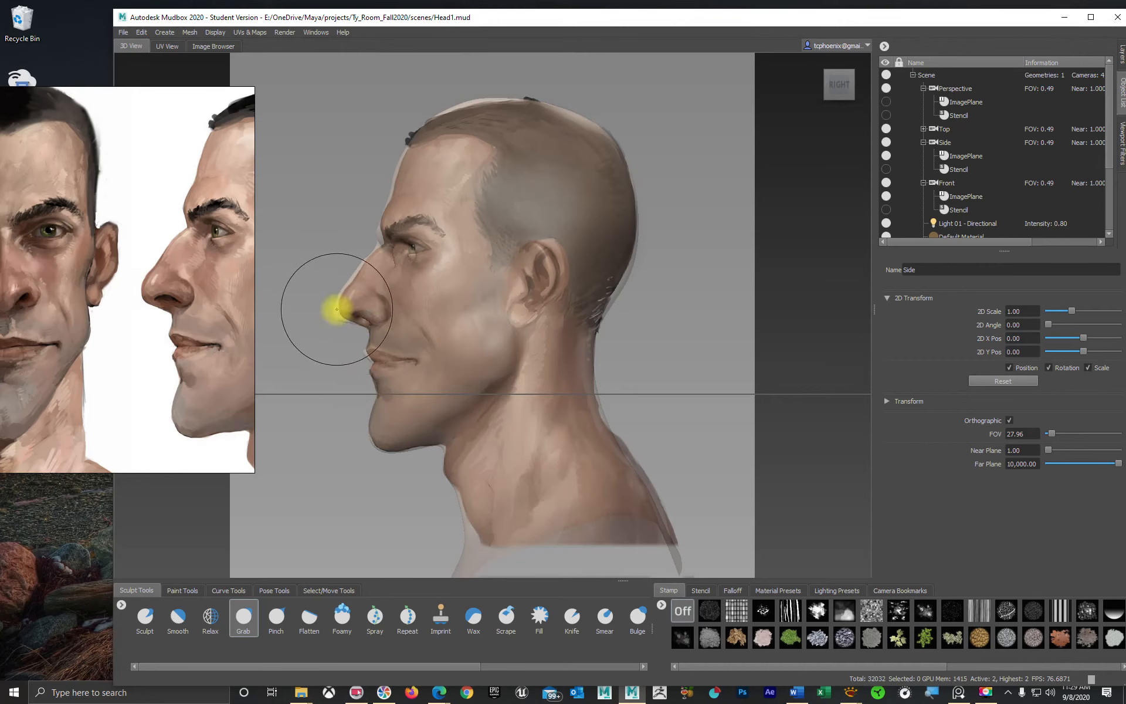
{"action": "left_click_drag", "start_coordinate": [333, 313], "coordinate": [346, 308]}
{"action": "left_click_drag", "start_coordinate": [351, 274], "coordinate": [359, 271]}
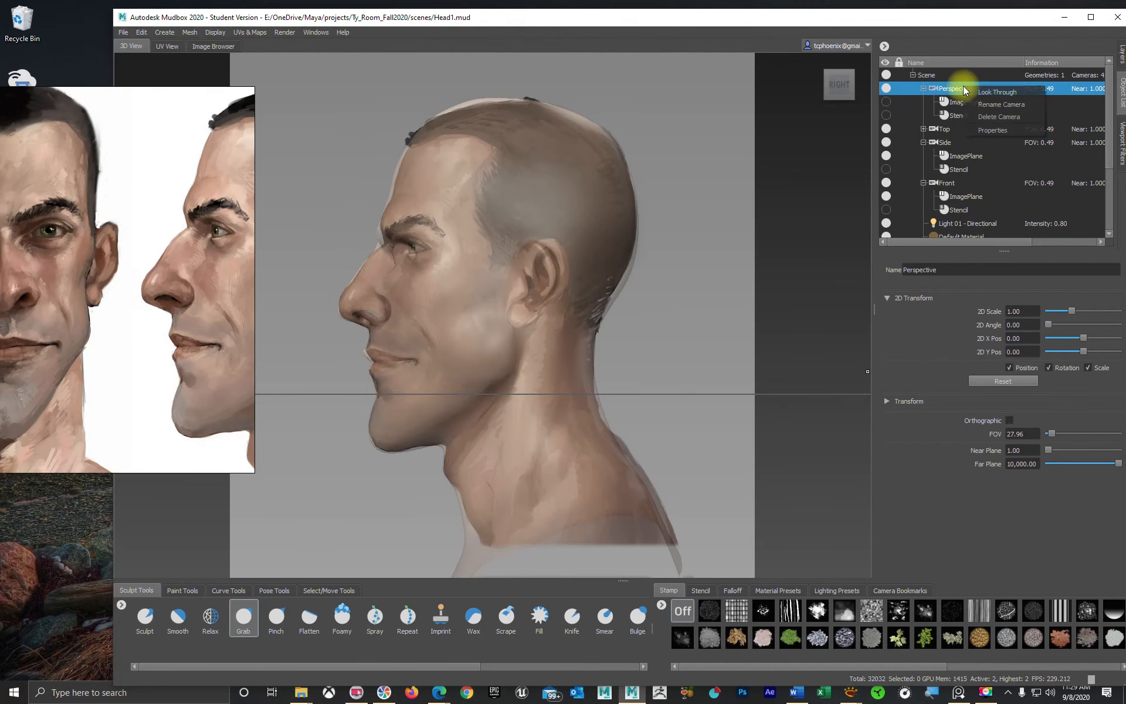
- Look through the Perspective camera again and face the head from the front, with both reference portraits in view
{"action": "left_click", "coordinate": [992, 92]}
{"action": "left_click_drag", "start_coordinate": [616, 364], "coordinate": [782, 382], "text": "alt"}
{"action": "left_click", "coordinate": [136, 357]}
{"action": "right_click_drag", "start_coordinate": [112, 355], "coordinate": [214, 353]}
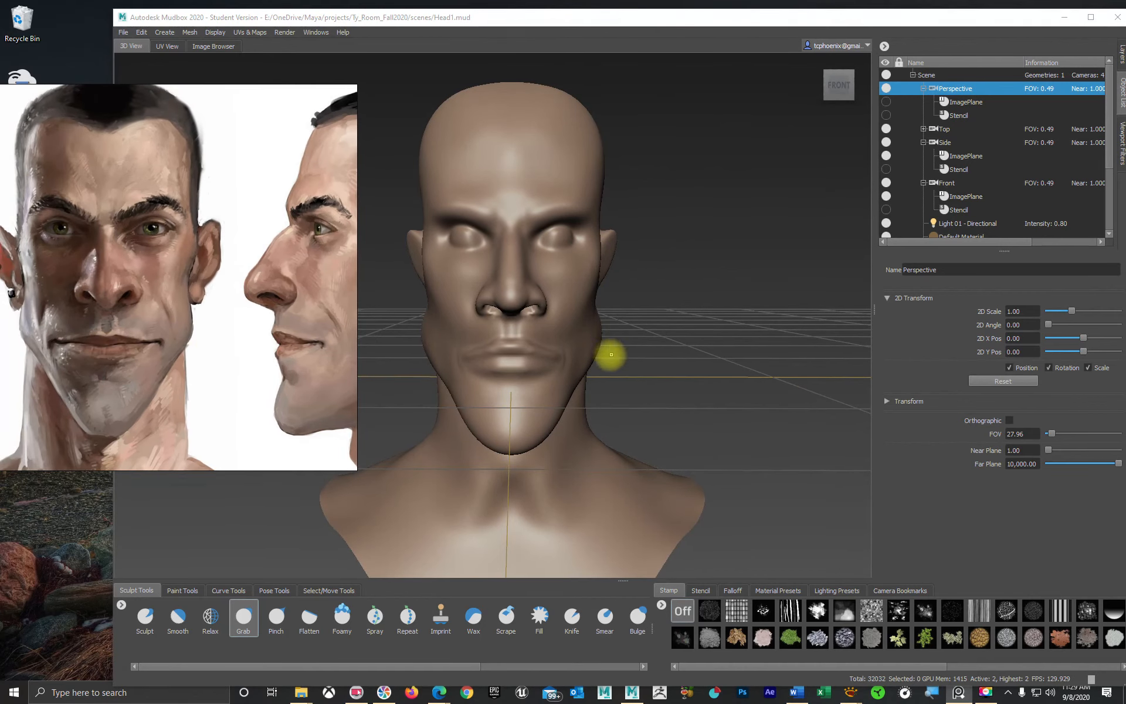
{"action": "left_click", "coordinate": [562, 362]}
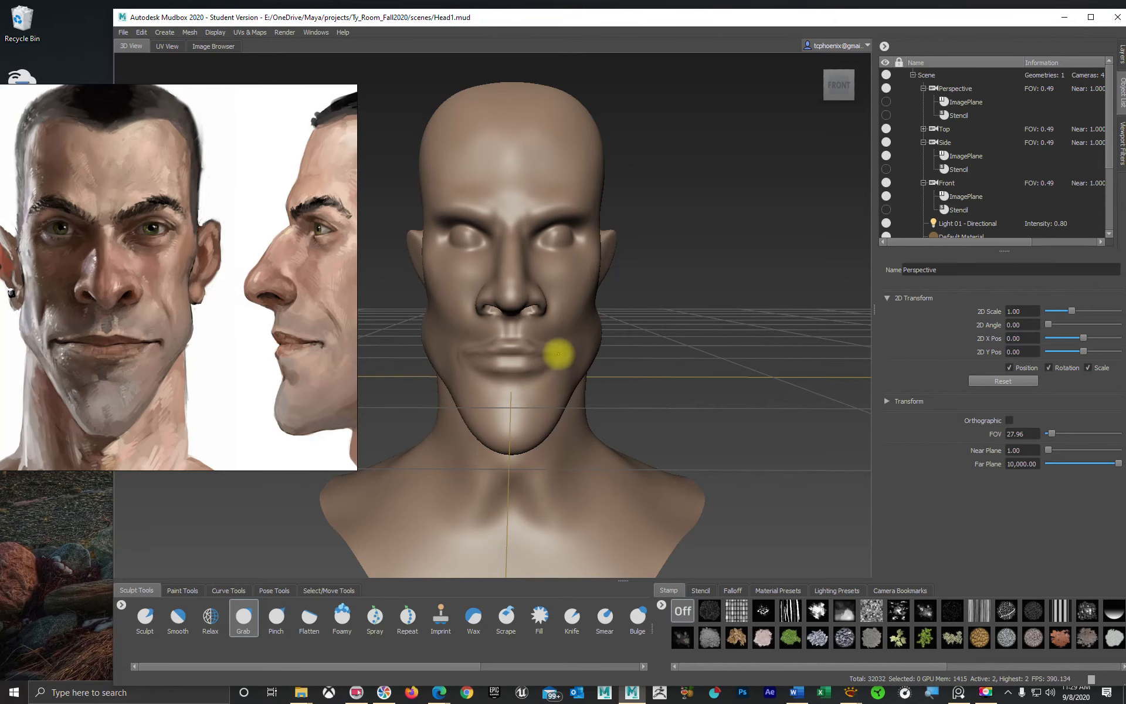
- Adjust the lips from the front with a smaller Grab brush, comparing the face with the front portrait
{"action": "right_click_drag", "start_coordinate": [491, 359], "coordinate": [745, 377], "text": "alt"}
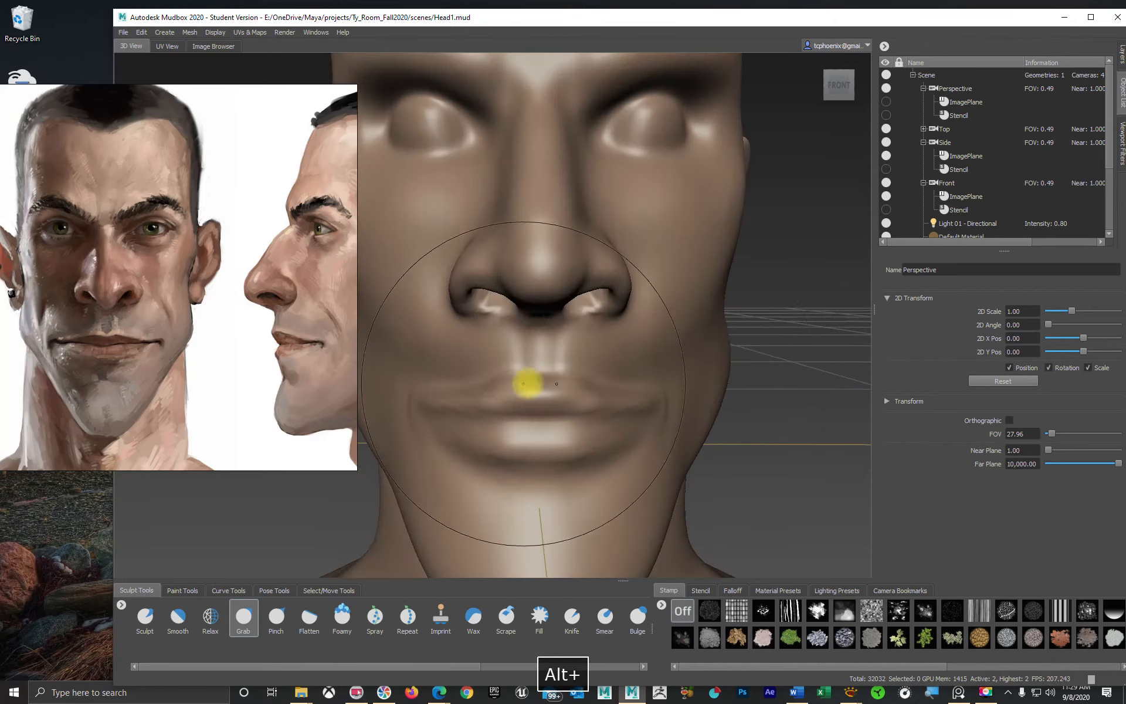
{"action": "key", "text": "b"}
{"action": "mouse_move", "coordinate": [575, 397]}
{"action": "left_mouse_down"}
{"action": "mouse_move", "coordinate": [511, 407]}
{"action": "mouse_move", "coordinate": [500, 420]}
{"action": "mouse_move", "coordinate": [452, 417]}
{"action": "mouse_move", "coordinate": [473, 395]}
{"action": "mouse_move", "coordinate": [495, 445]}
{"action": "mouse_move", "coordinate": [462, 461]}
{"action": "left_mouse_up"}
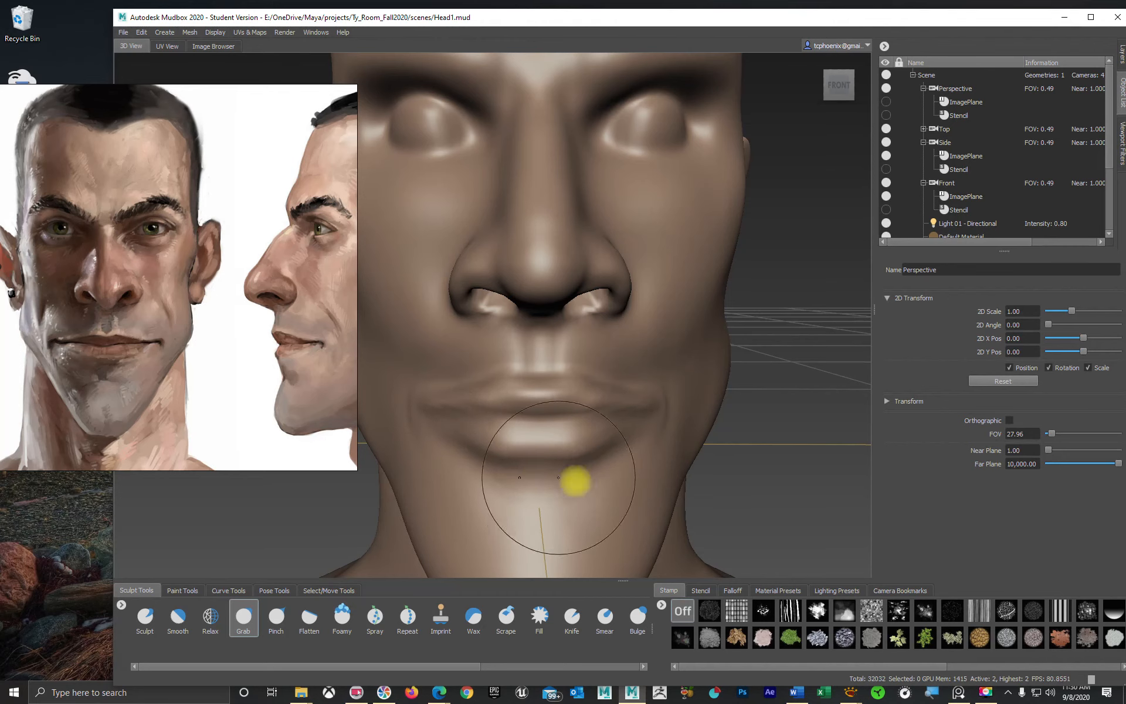
{"action": "right_click_drag", "start_coordinate": [575, 480], "coordinate": [599, 479], "text": "alt"}
{"action": "mouse_move", "coordinate": [599, 480]}
{"action": "left_mouse_down", "text": "alt"}
{"action": "mouse_move", "coordinate": [628, 478]}
{"action": "mouse_move", "coordinate": [553, 465]}
{"action": "mouse_move", "coordinate": [564, 467]}
{"action": "left_mouse_up", "text": "alt"}
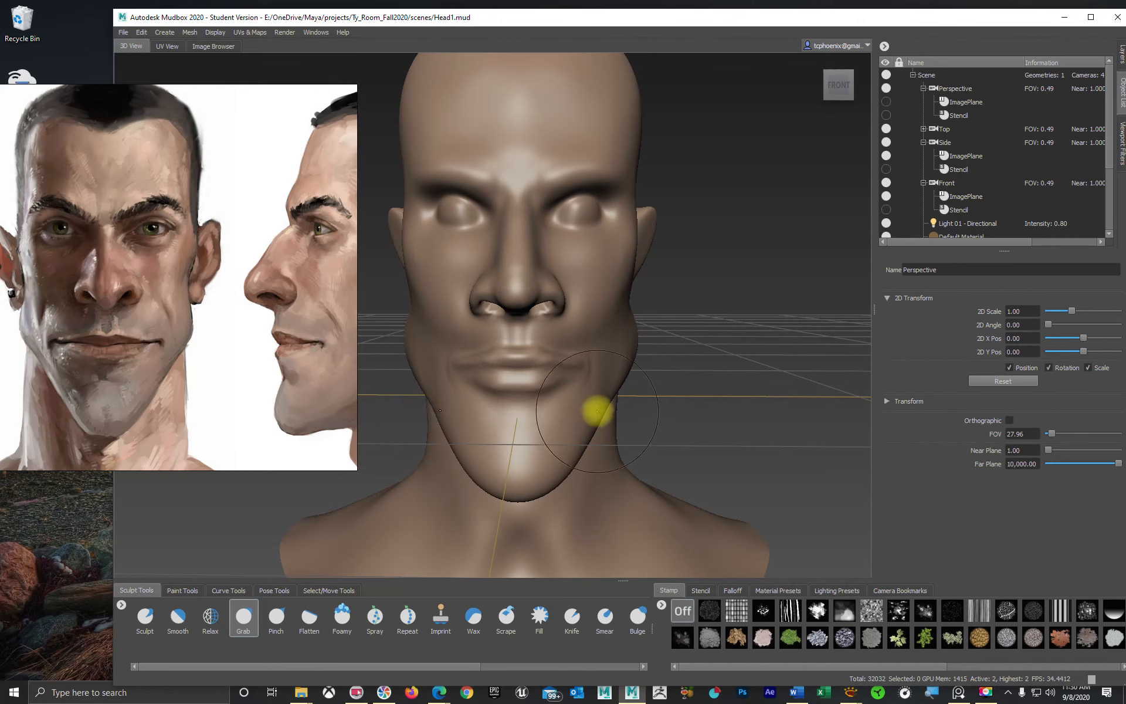
{"action": "right_click_drag", "start_coordinate": [608, 409], "coordinate": [573, 452], "text": "alt"}
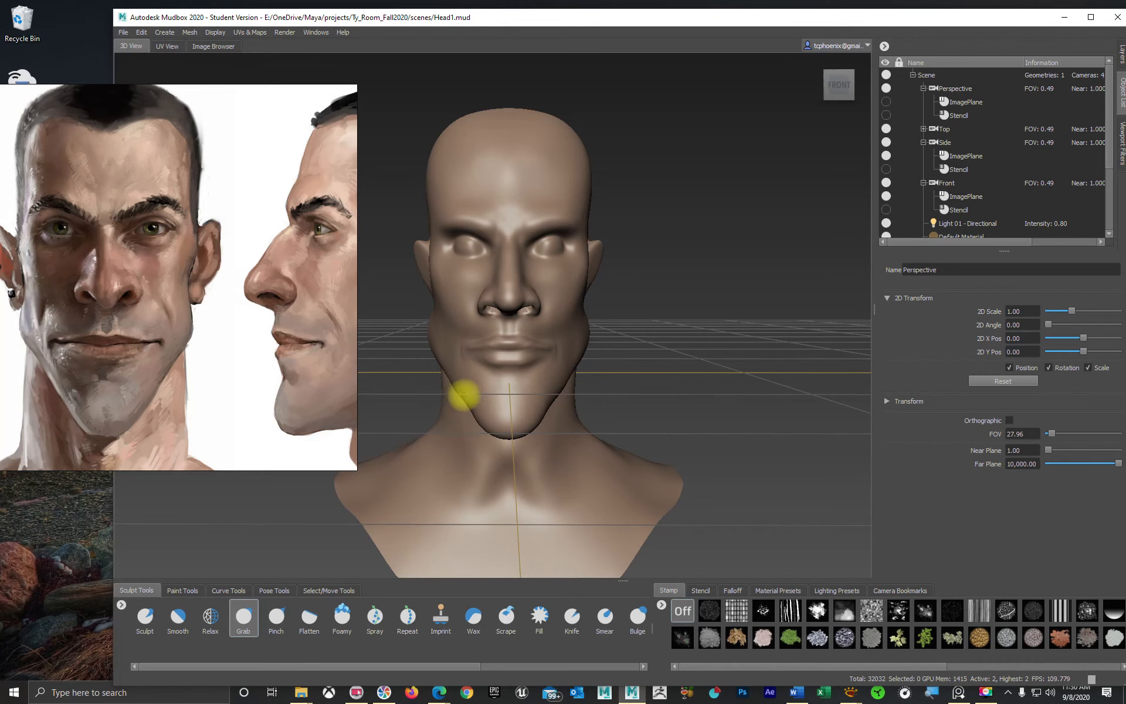
{"action": "left_click_drag", "start_coordinate": [463, 394], "coordinate": [492, 410], "text": "alt"}
{"action": "mouse_move", "coordinate": [583, 378]}
{"action": "left_mouse_down", "text": "alt"}
{"action": "mouse_move", "coordinate": [435, 394]}
{"action": "mouse_move", "coordinate": [515, 395]}
{"action": "mouse_move", "coordinate": [577, 378]}
{"action": "left_mouse_up", "text": "alt"}
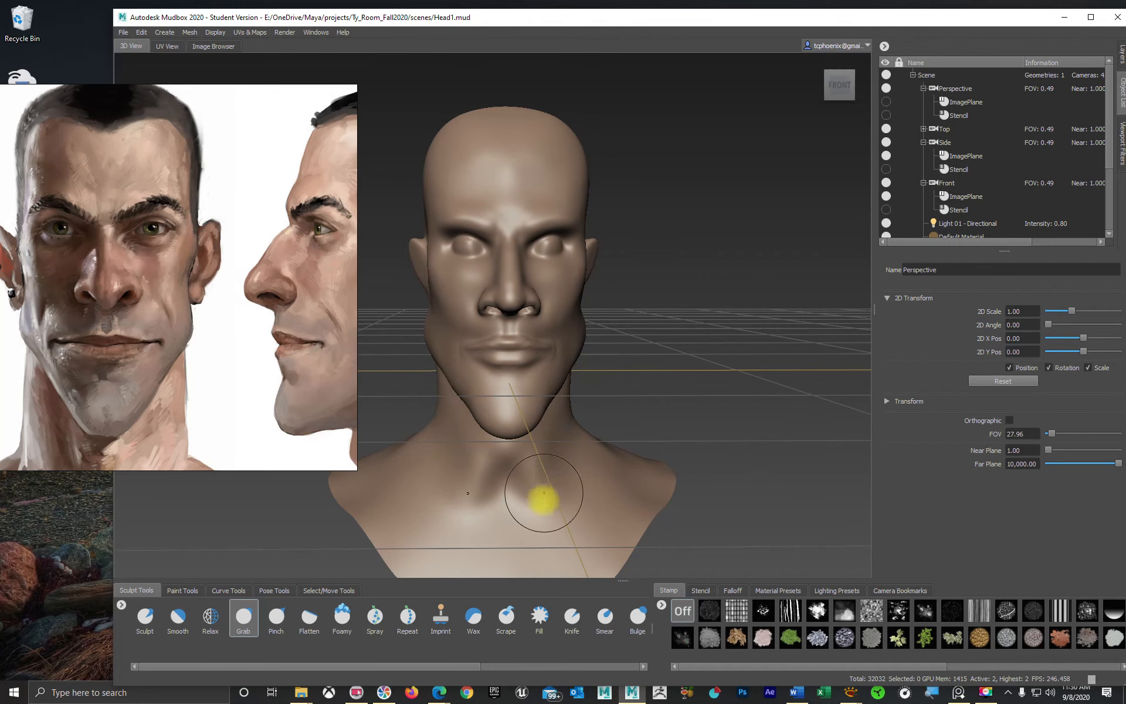
- Try to shape the neck below the jaw with a smaller Grab brush, and undo the stroke
{"action": "left_click_drag", "start_coordinate": [498, 453], "coordinate": [553, 389], "text": "alt"}
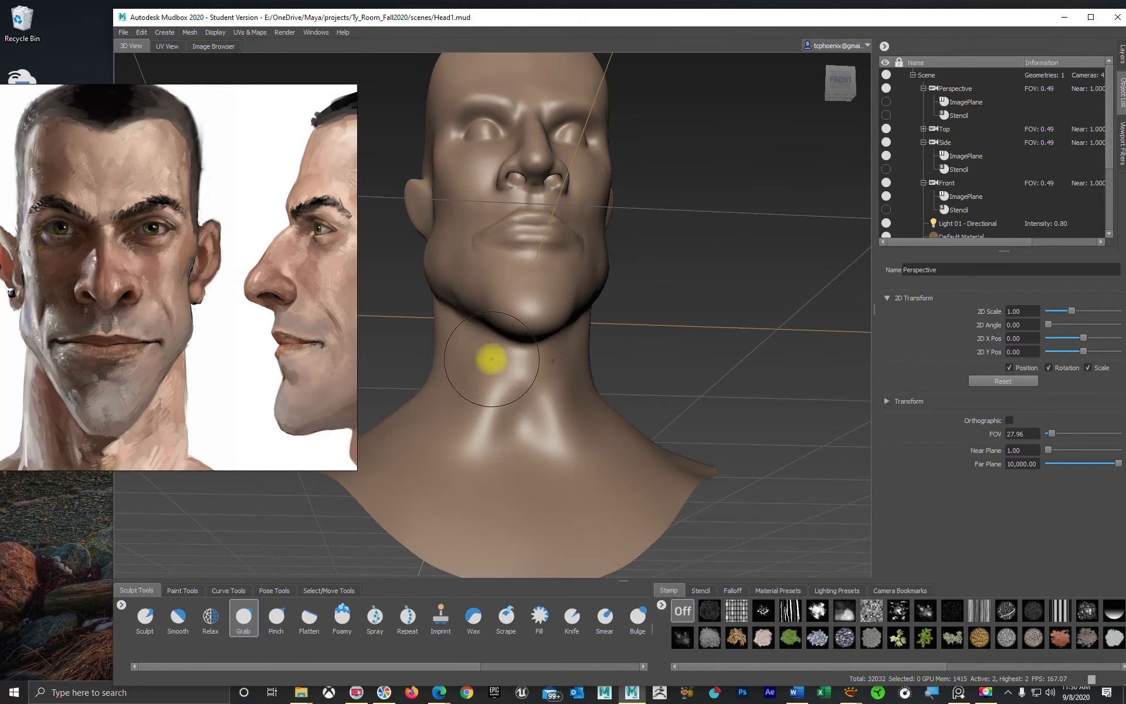
{"action": "key", "text": "b"}
{"action": "left_click_drag", "start_coordinate": [492, 358], "coordinate": [472, 357]}
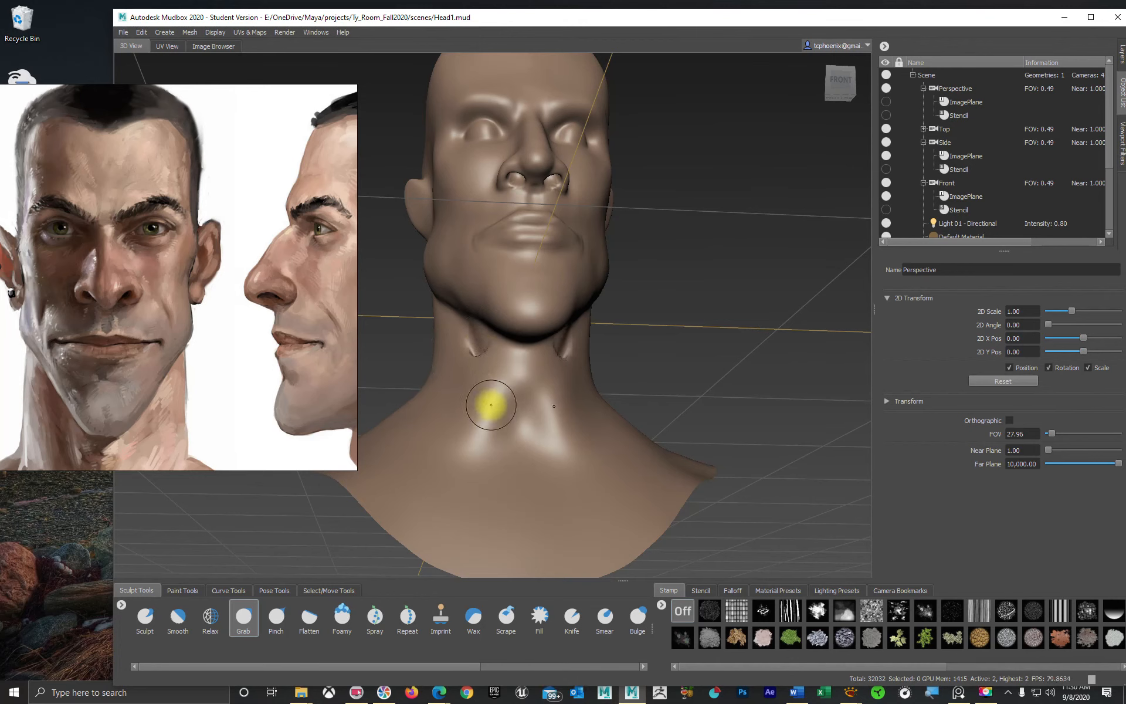
{"action": "key", "text": "ctrl+z"}
- Form the neck muscles and carve the throat hollows with the Sculpt brush at size 8.28 and strength 1.21, using the portrait's neck as reference
{"action": "left_click", "coordinate": [131, 633]}
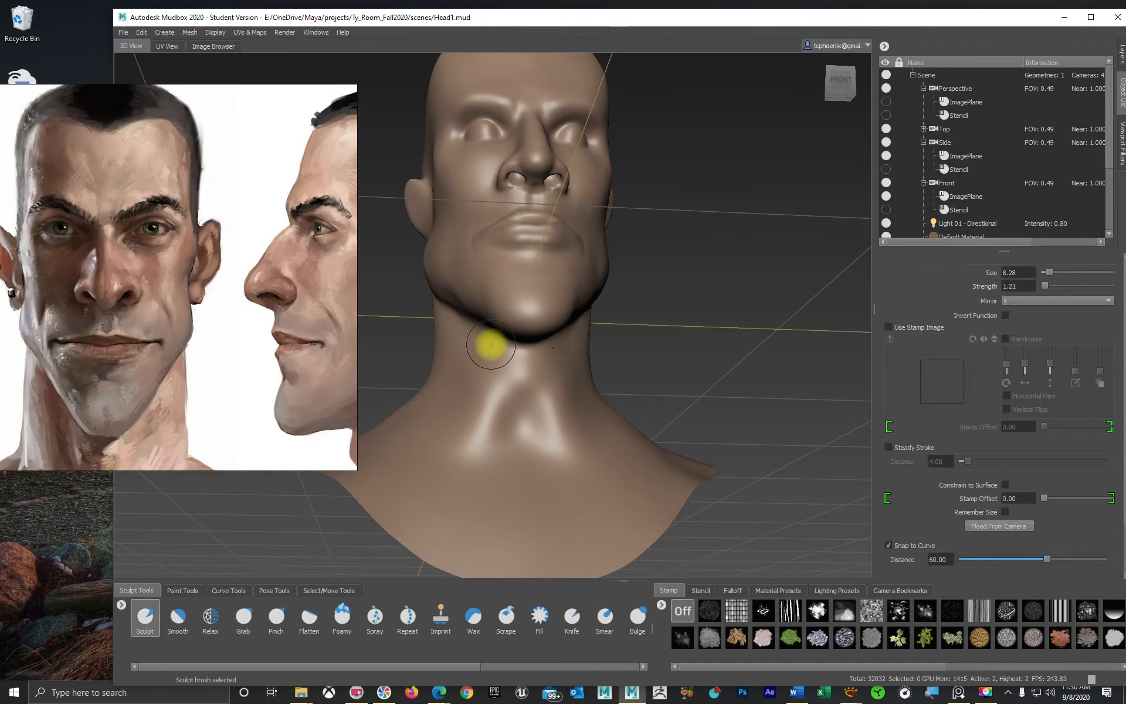
{"action": "mouse_move", "coordinate": [491, 345]}
{"action": "left_mouse_down"}
{"action": "mouse_move", "coordinate": [505, 420]}
{"action": "mouse_move", "coordinate": [491, 356]}
{"action": "left_mouse_up"}
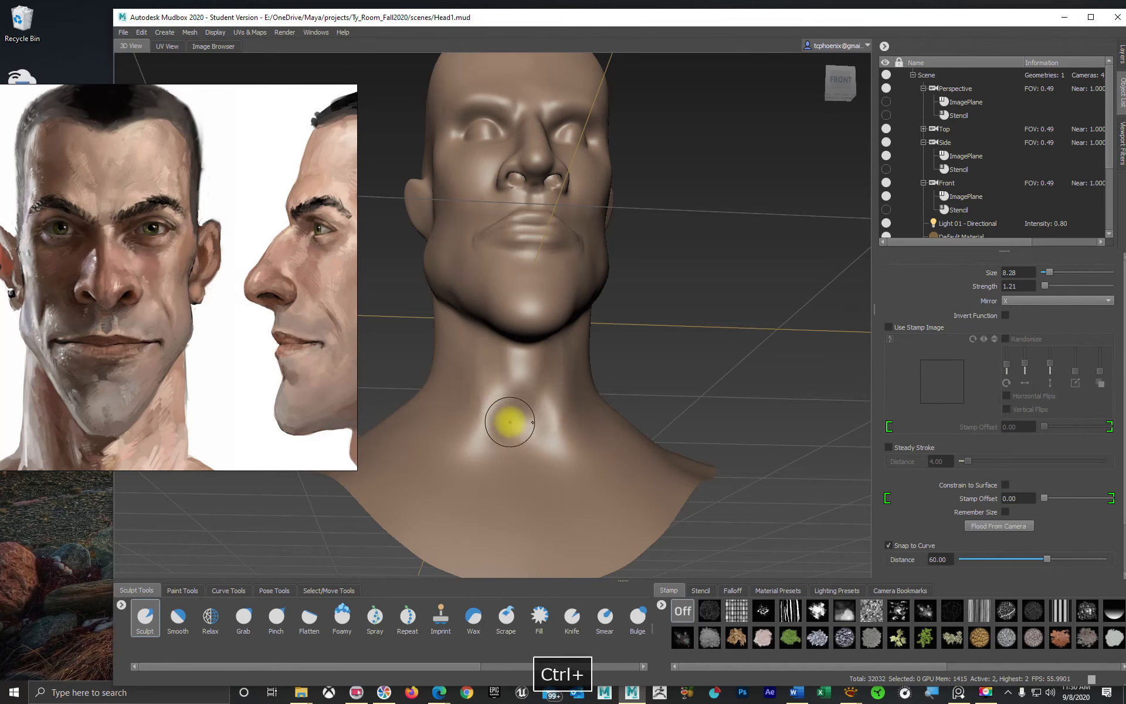
{"action": "mouse_move", "coordinate": [510, 422]}
{"action": "left_mouse_down", "text": "ctrl"}
{"action": "mouse_move", "coordinate": [470, 344]}
{"action": "mouse_move", "coordinate": [485, 428]}
{"action": "left_mouse_up", "text": "ctrl"}
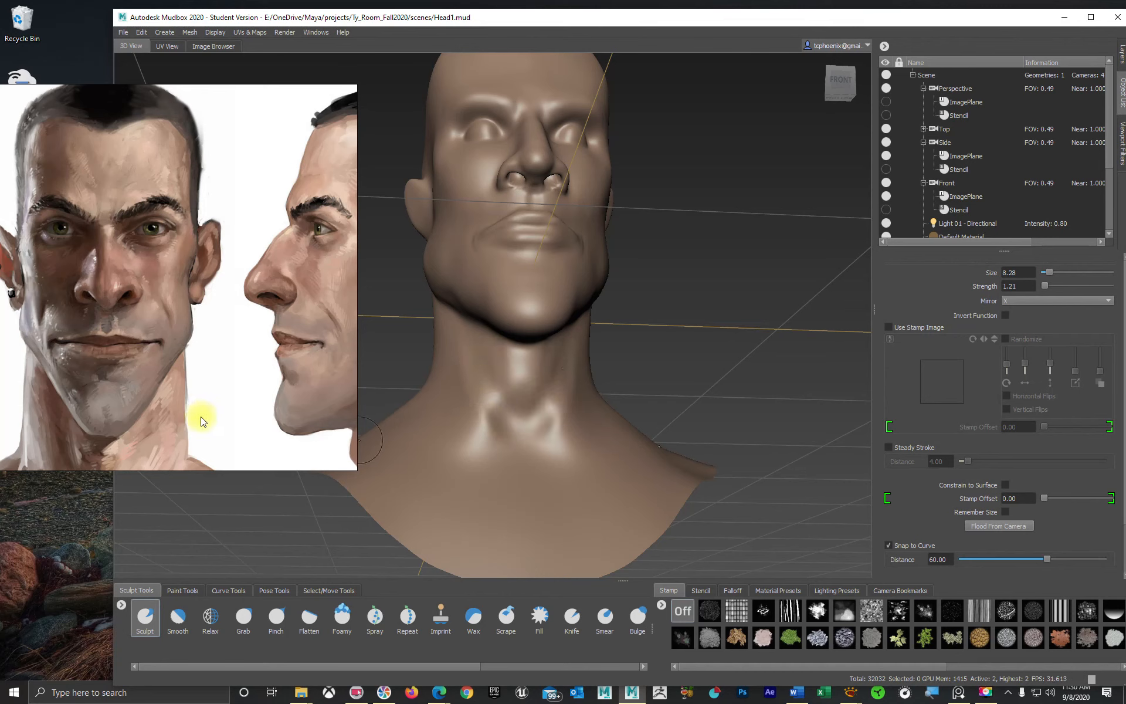
{"action": "right_click_drag", "start_coordinate": [162, 425], "coordinate": [185, 368]}
{"action": "middle_click_drag", "start_coordinate": [185, 371], "coordinate": [195, 309]}
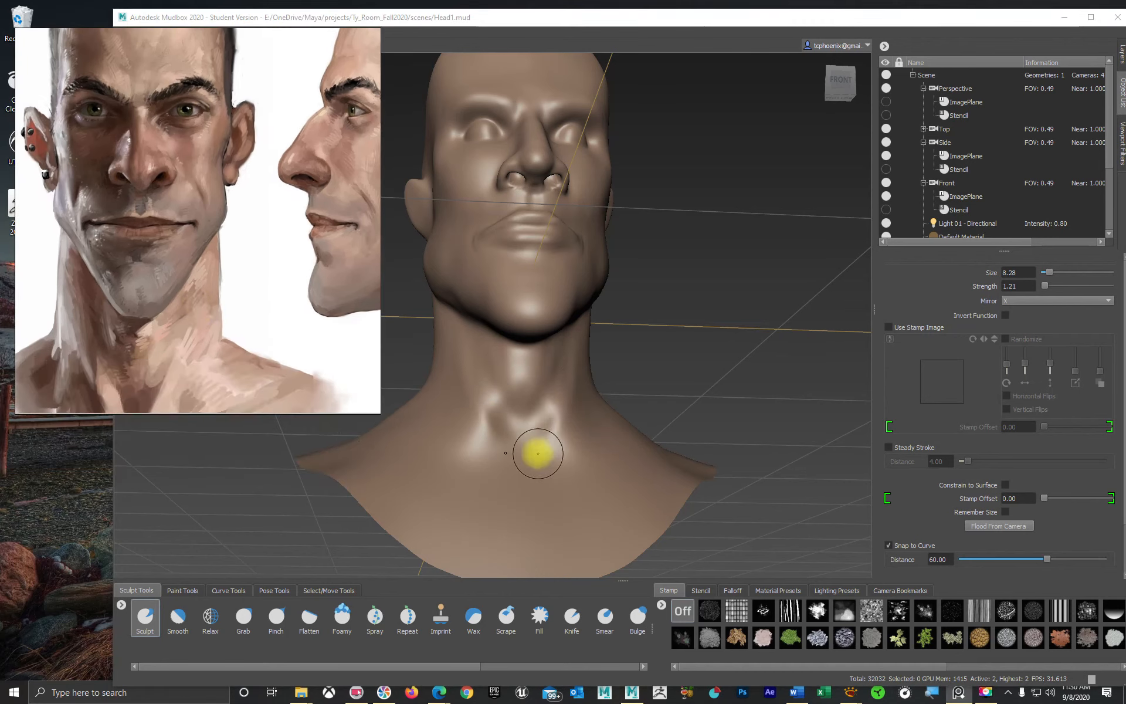
{"action": "left_click_drag", "start_coordinate": [489, 371], "coordinate": [493, 405], "text": "ctrl"}
{"action": "mouse_move", "coordinate": [480, 339]}
{"action": "left_mouse_down", "text": "ctrl"}
{"action": "mouse_move", "coordinate": [473, 445]}
{"action": "mouse_move", "coordinate": [513, 442]}
{"action": "mouse_move", "coordinate": [596, 397]}
{"action": "left_mouse_up", "text": "ctrl"}
- Build up the neck's side muscles and deepen the hollows between them with the Sculpt brush at sizes 12.65 and 10.44
{"action": "left_click_drag", "start_coordinate": [502, 306], "coordinate": [515, 320]}
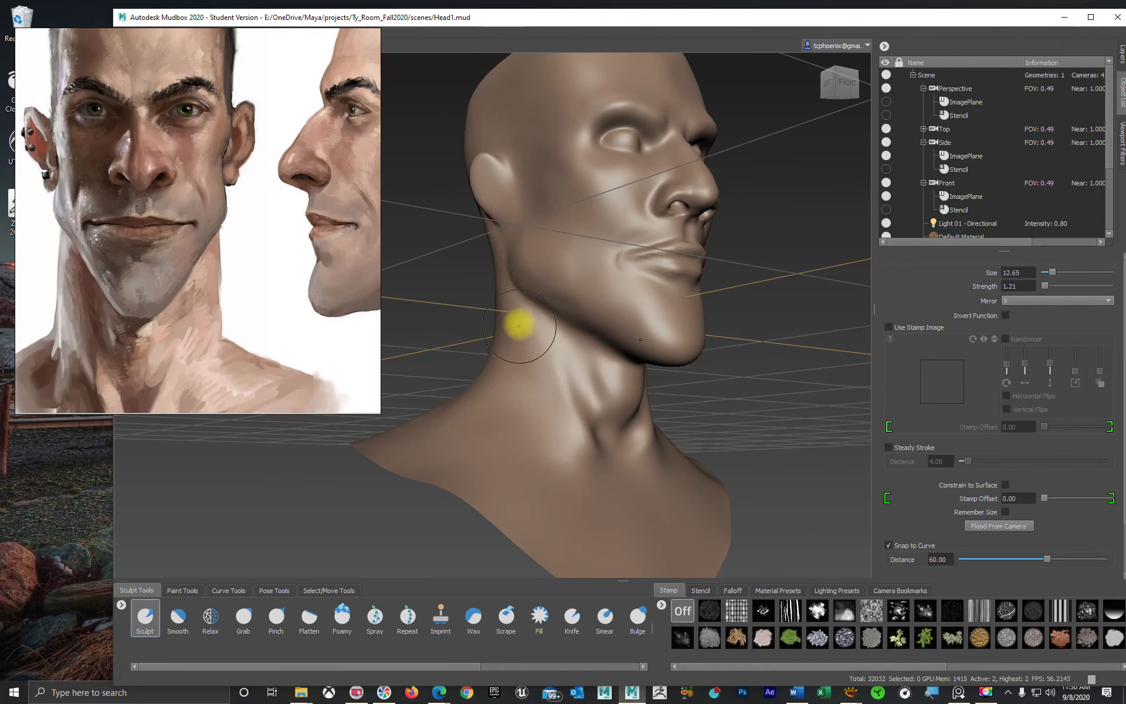
{"action": "left_click_drag", "start_coordinate": [524, 328], "coordinate": [524, 327]}
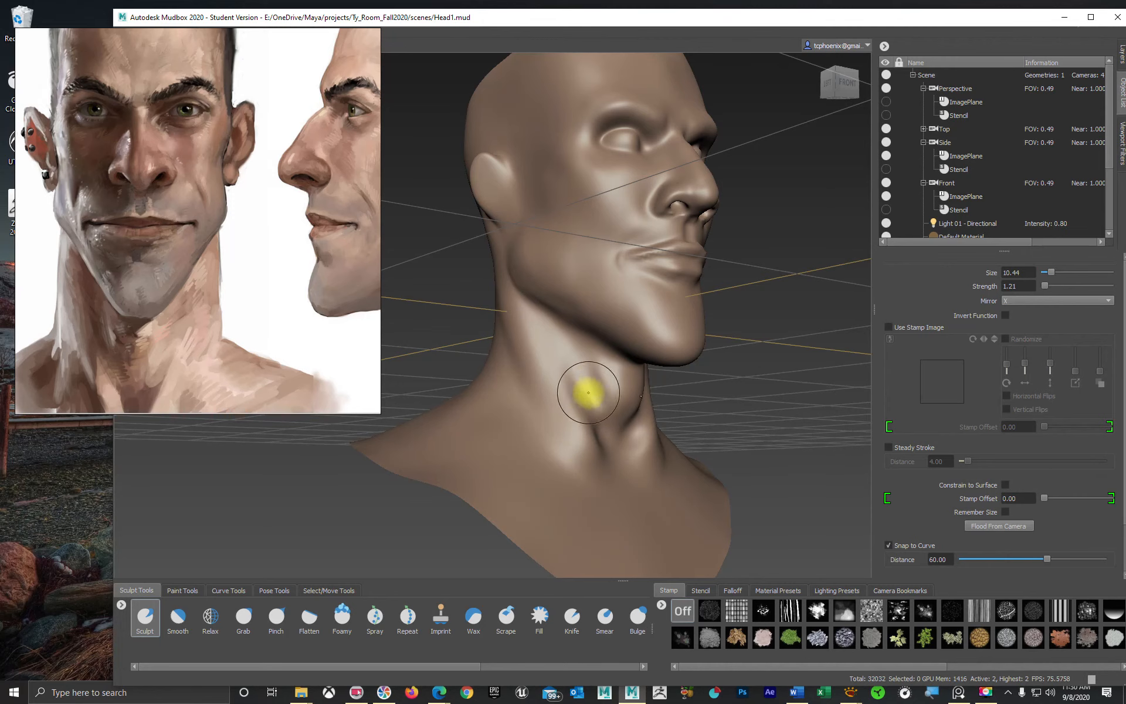
{"action": "mouse_move", "coordinate": [586, 381]}
{"action": "left_mouse_down", "text": "ctrl"}
{"action": "mouse_move", "coordinate": [559, 331]}
{"action": "mouse_move", "coordinate": [586, 369]}
{"action": "left_mouse_up", "text": "ctrl"}
{"action": "mouse_move", "coordinate": [532, 336]}
{"action": "left_mouse_down", "text": "alt"}
{"action": "mouse_move", "coordinate": [814, 365]}
{"action": "mouse_move", "coordinate": [742, 372]}
{"action": "mouse_move", "coordinate": [654, 345]}
{"action": "mouse_move", "coordinate": [540, 336]}
{"action": "mouse_move", "coordinate": [724, 377]}
{"action": "mouse_move", "coordinate": [708, 368]}
{"action": "mouse_move", "coordinate": [659, 379]}
{"action": "mouse_move", "coordinate": [744, 435]}
{"action": "mouse_move", "coordinate": [656, 412]}
{"action": "mouse_move", "coordinate": [670, 369]}
{"action": "left_mouse_up", "text": "alt"}
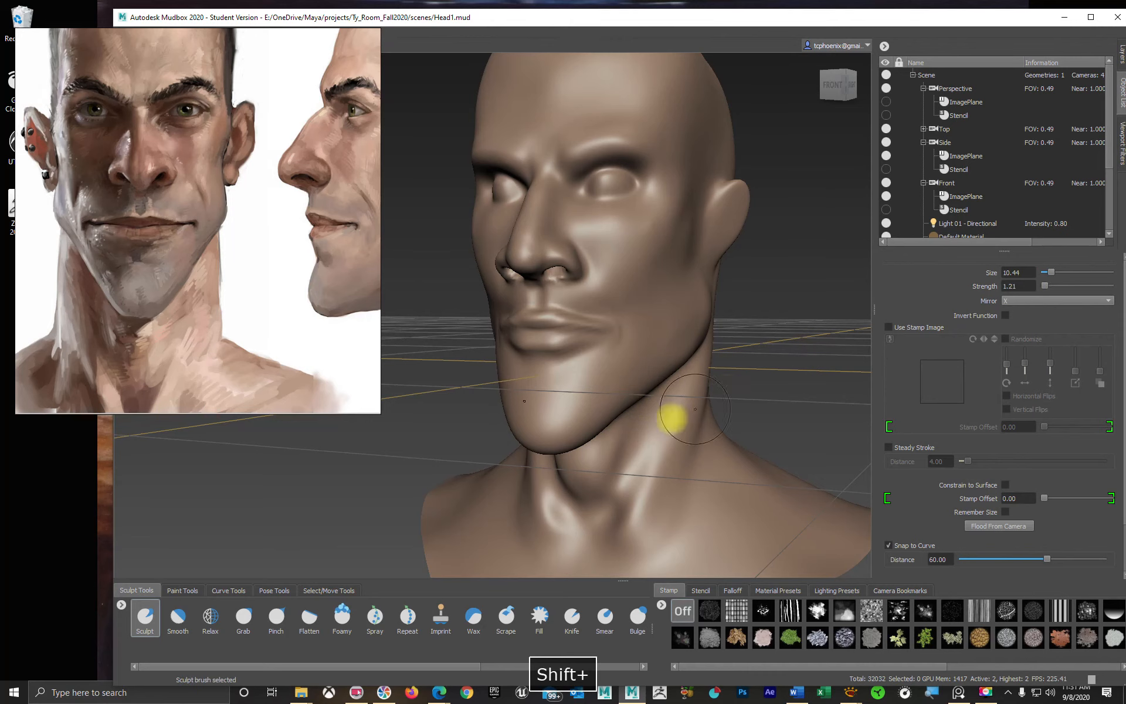
{"action": "mouse_move", "coordinate": [673, 417]}
{"action": "left_mouse_down", "text": "alt"}
{"action": "mouse_move", "coordinate": [684, 442]}
{"action": "mouse_move", "coordinate": [674, 428]}
{"action": "mouse_move", "coordinate": [689, 427]}
{"action": "left_mouse_up", "text": "alt"}
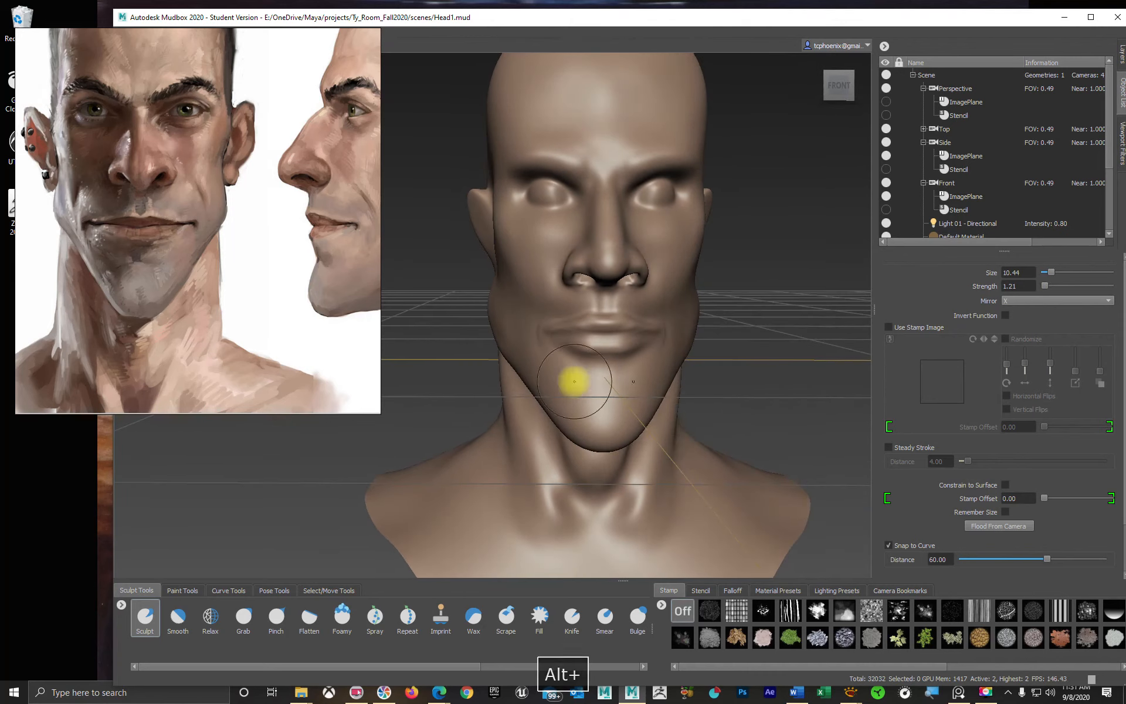
{"action": "middle_click_drag", "start_coordinate": [754, 399], "coordinate": [672, 406], "text": "alt"}
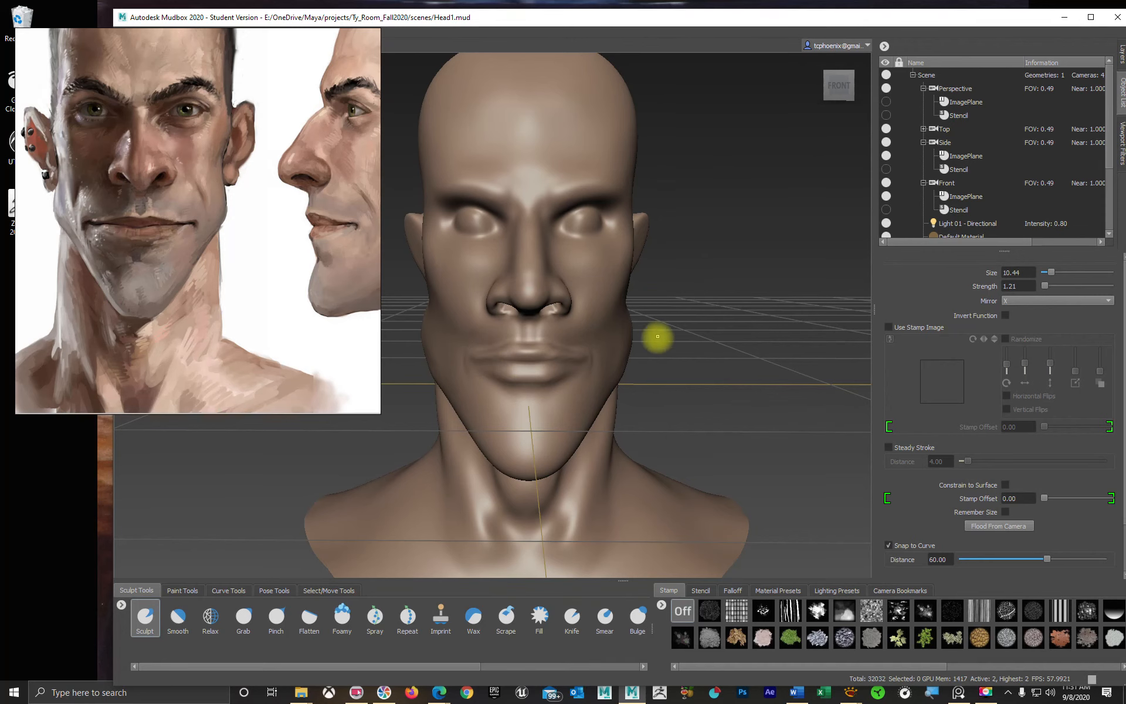
{"action": "left_click_drag", "start_coordinate": [640, 388], "coordinate": [636, 385], "text": "alt"}
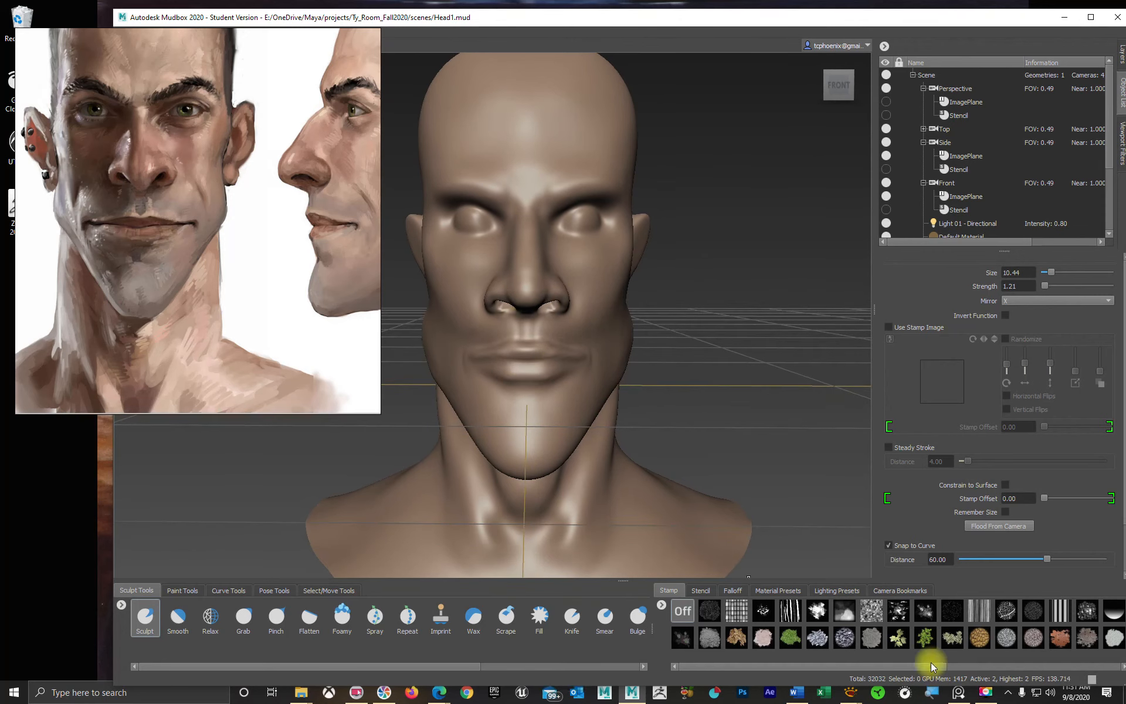